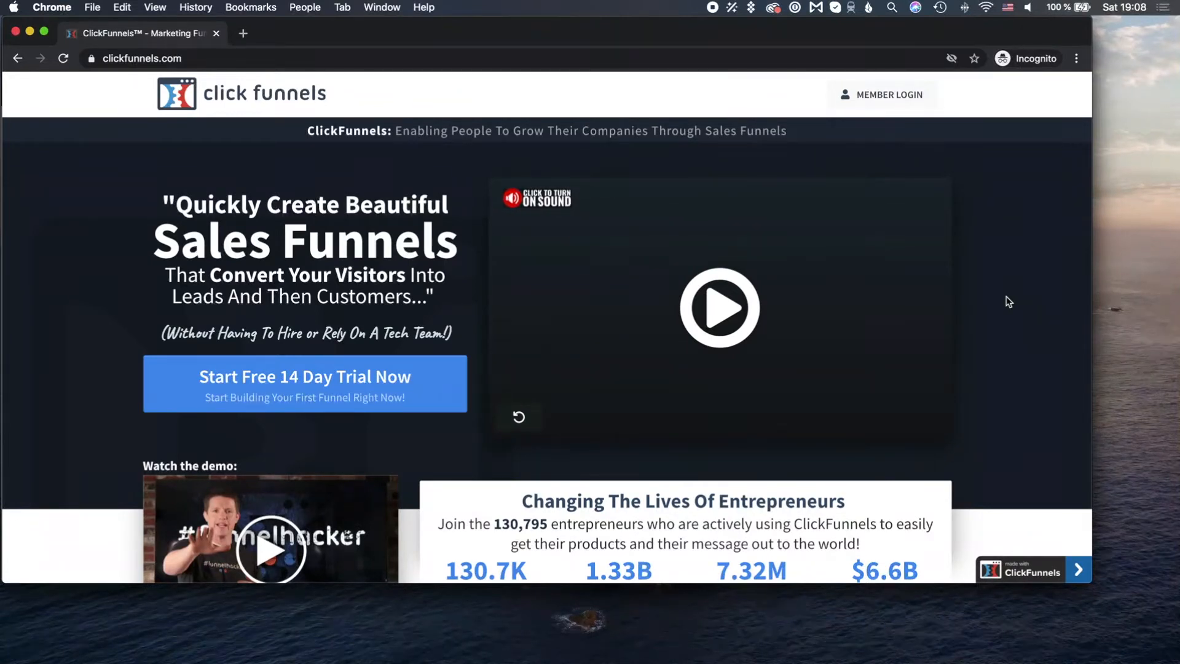
Look through the ClickFunnels homepage, from the free-trial offer to the sections explaining funnels and the included tools
{"action": "scroll", "coordinate": [1009, 301], "scroll_direction": "down", "scroll_amount": 3}
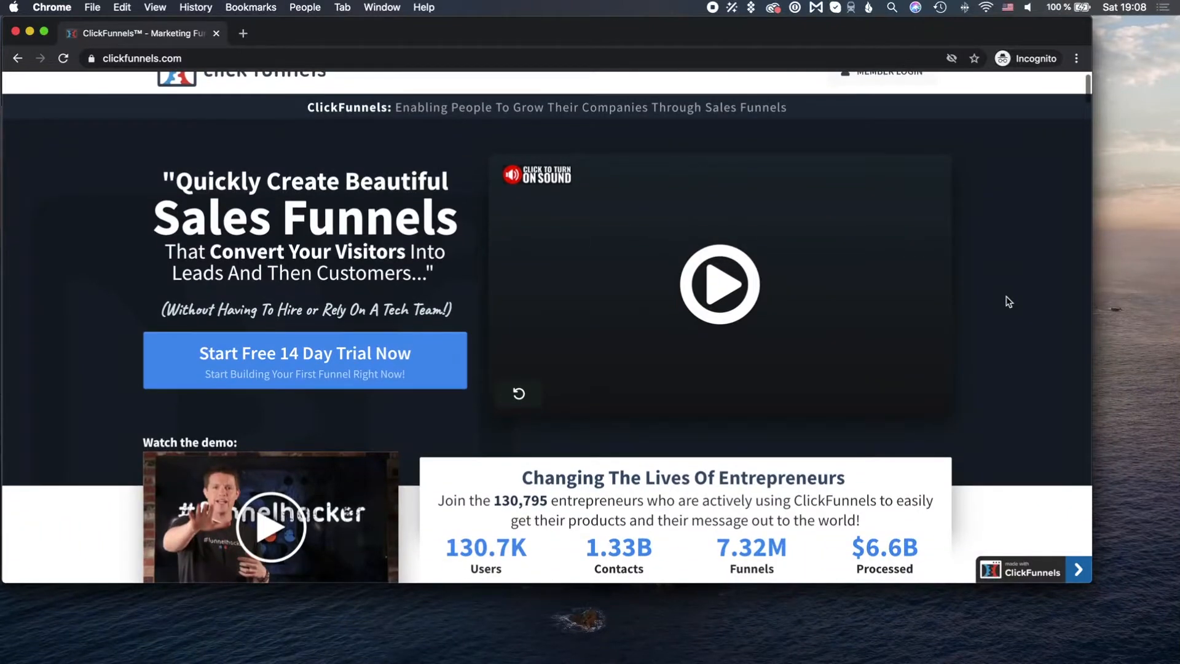
{"action": "scroll", "coordinate": [1009, 302], "scroll_direction": "down", "scroll_amount": 4}
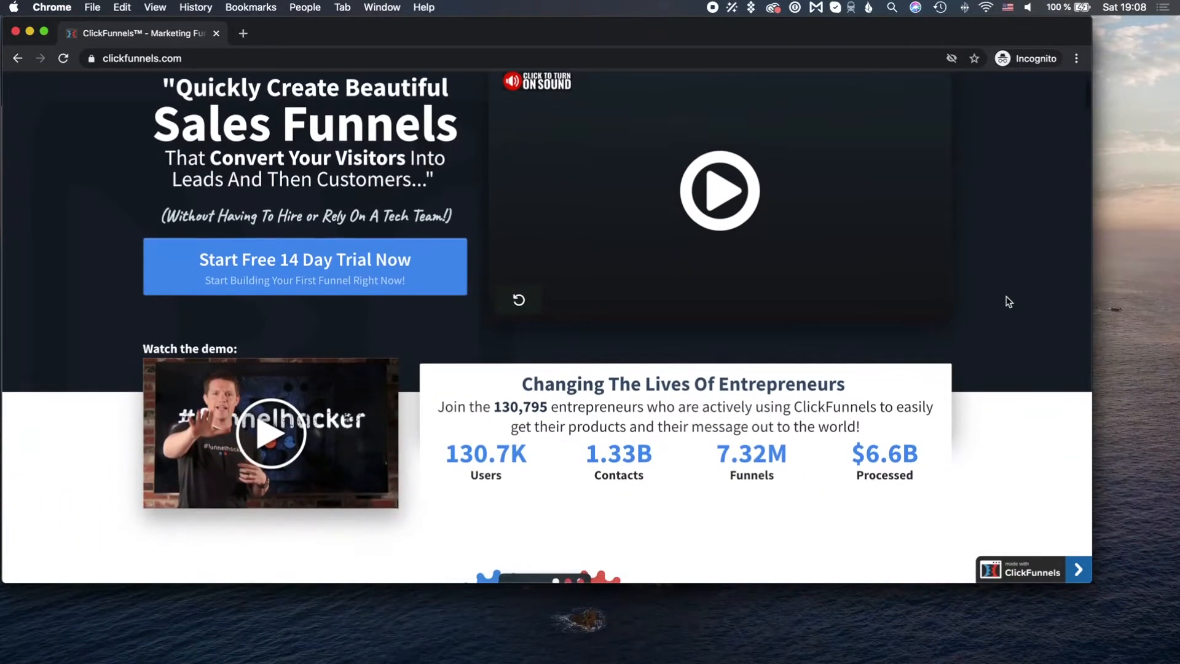
{"action": "scroll", "coordinate": [1009, 302], "scroll_direction": "down", "scroll_amount": 10}
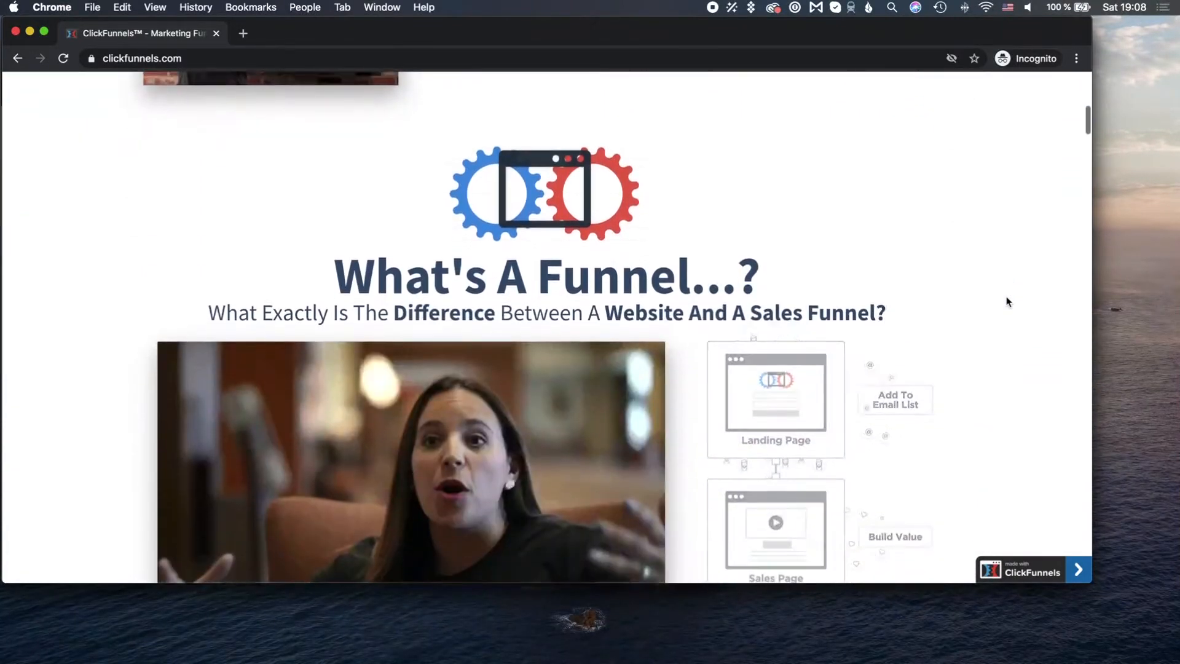
{"action": "scroll", "coordinate": [1007, 302], "scroll_direction": "down", "scroll_amount": 1}
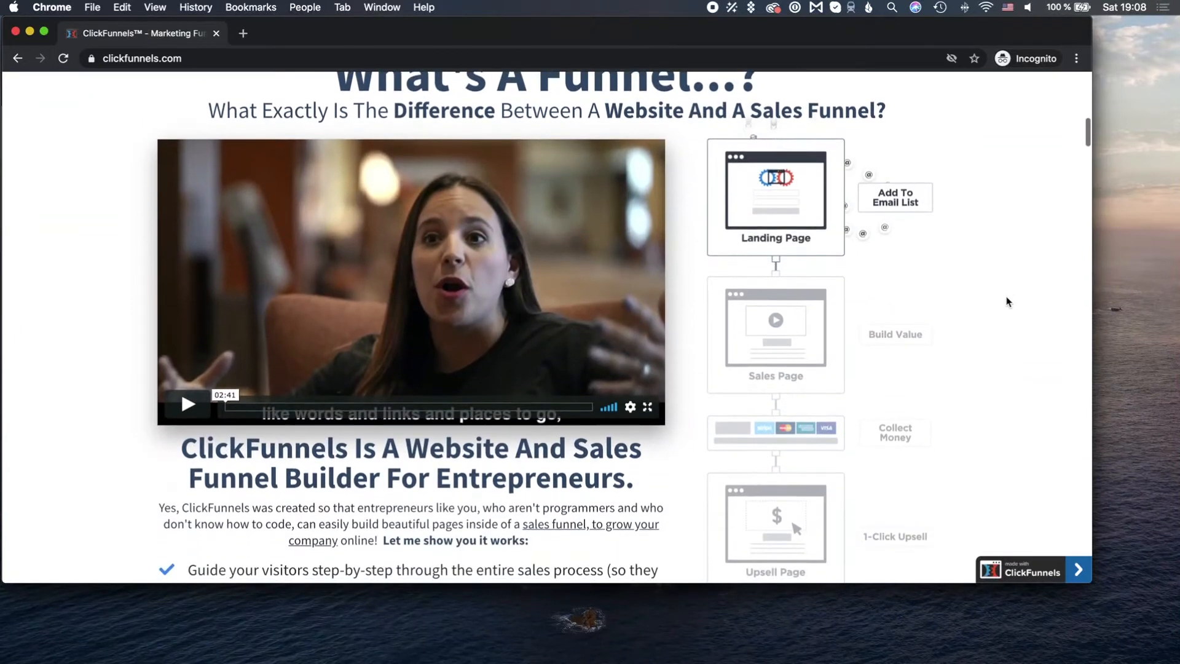
{"action": "scroll", "coordinate": [1007, 301], "scroll_direction": "up", "scroll_amount": 1}
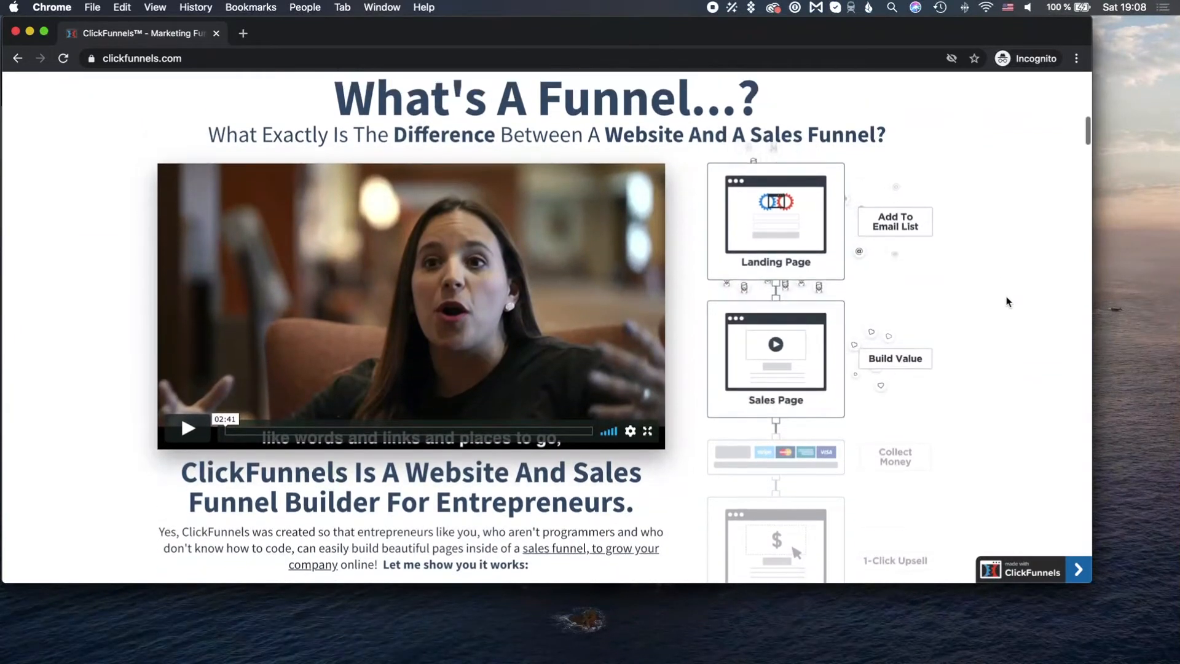
{"action": "scroll", "coordinate": [1007, 301], "scroll_direction": "down", "scroll_amount": 8}
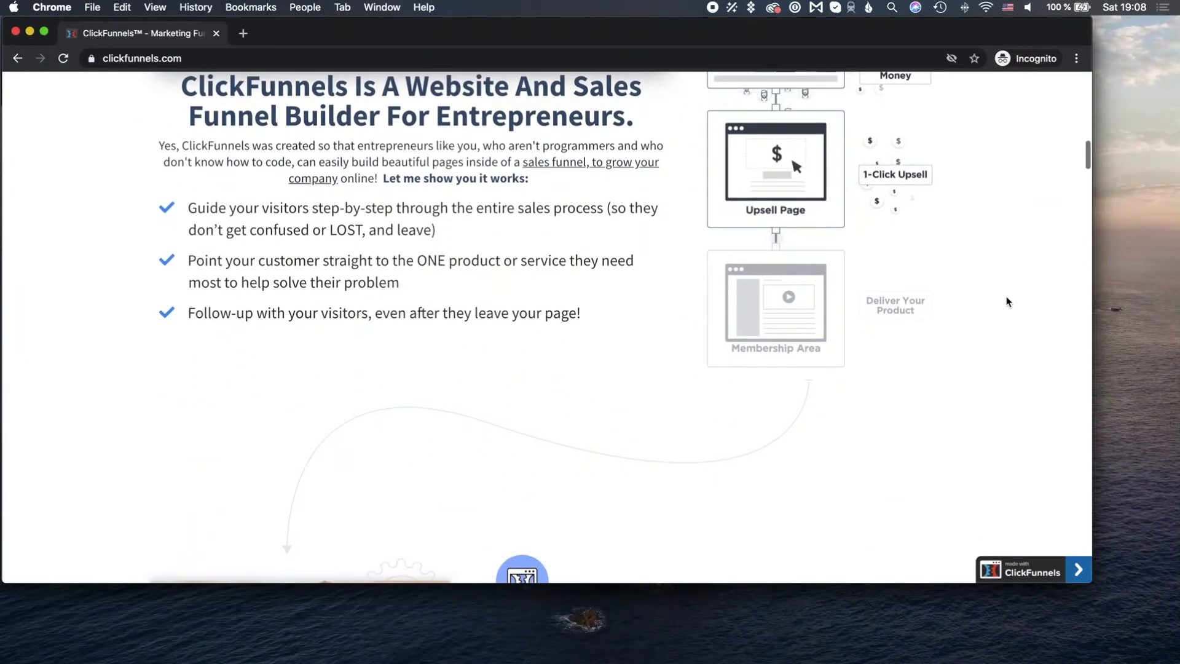
{"action": "scroll", "coordinate": [1008, 301], "scroll_direction": "down", "scroll_amount": 6}
{"action": "scroll", "coordinate": [1007, 301], "scroll_direction": "down", "scroll_amount": 4}
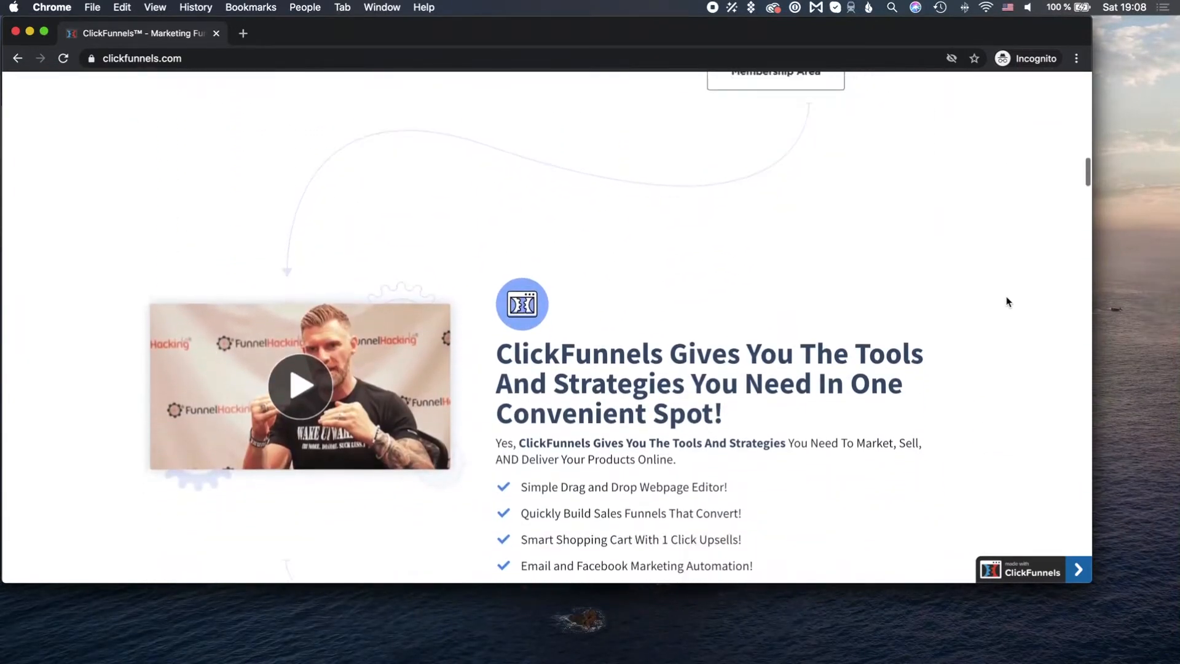
{"action": "scroll", "coordinate": [1008, 301], "scroll_direction": "down", "scroll_amount": 1}
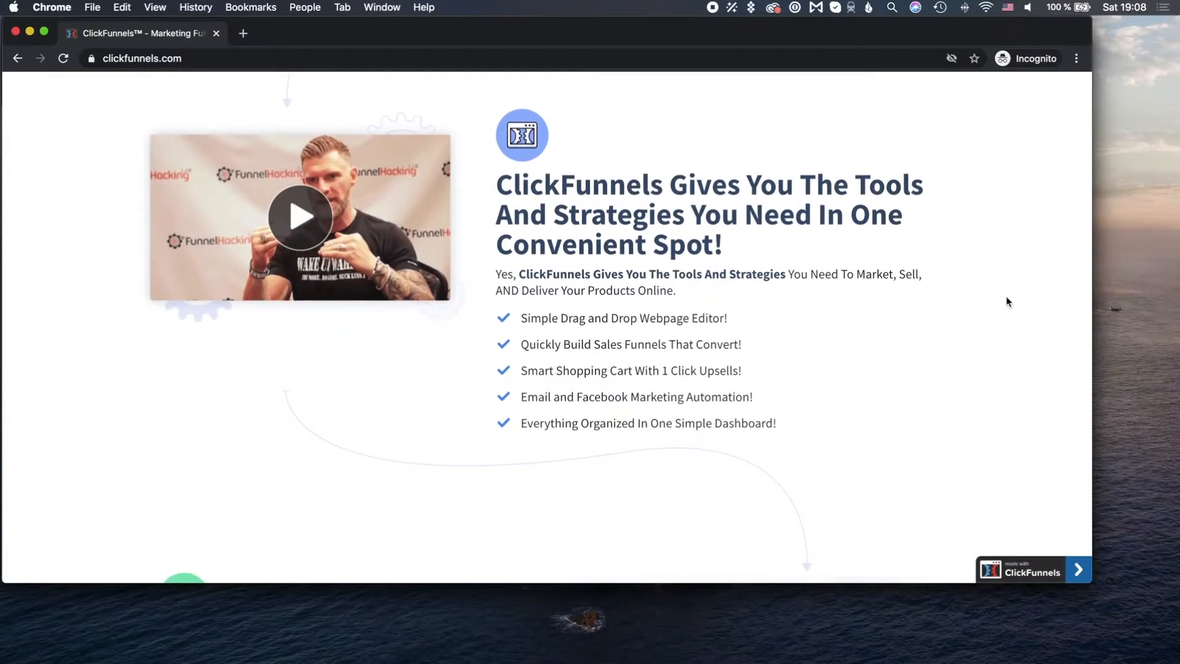
{"action": "scroll", "coordinate": [1007, 301], "scroll_direction": "down", "scroll_amount": 1}
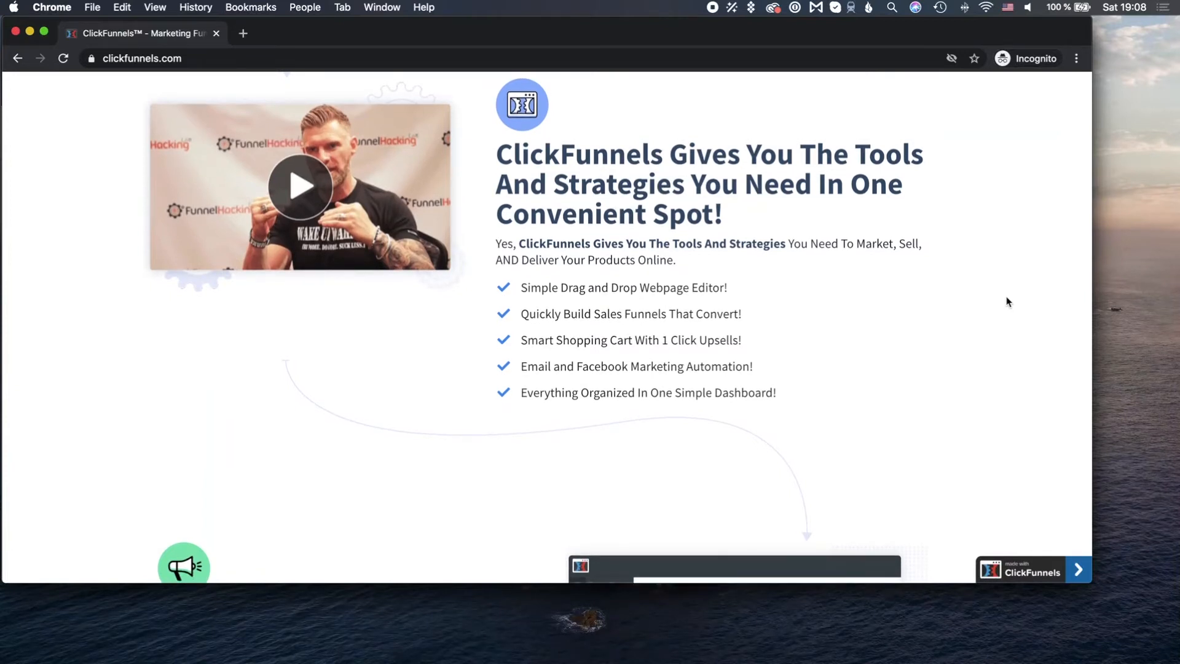
{"action": "scroll", "coordinate": [1007, 302], "scroll_direction": "down", "scroll_amount": 1}
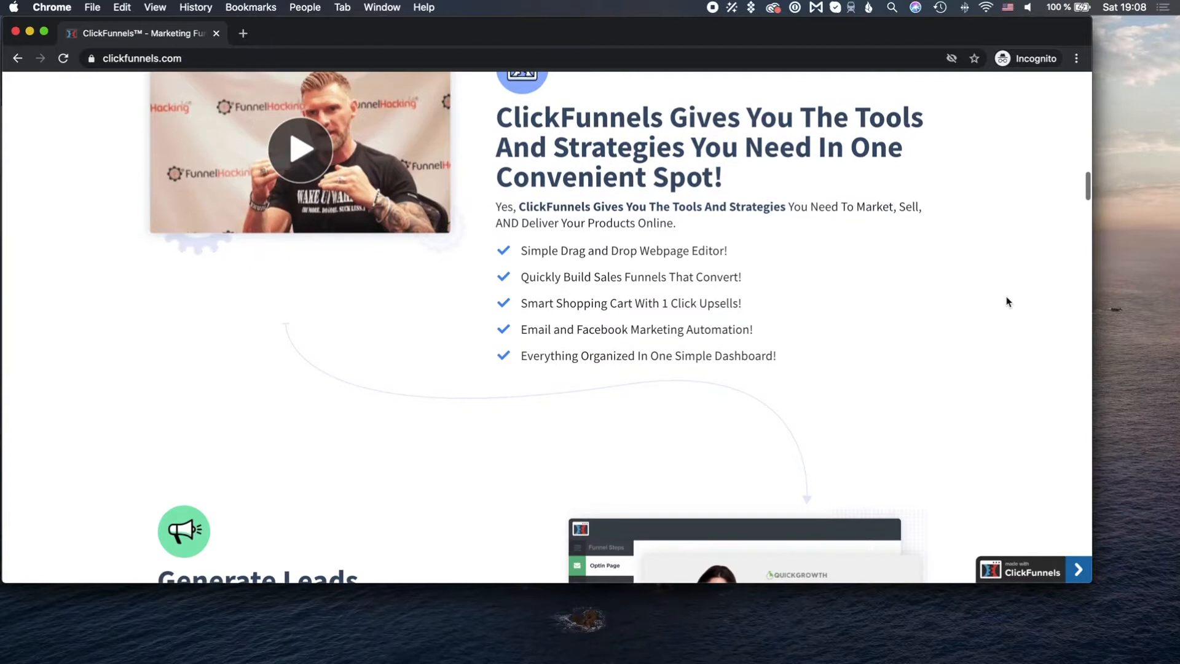
{"action": "scroll", "coordinate": [1007, 302], "scroll_direction": "down", "scroll_amount": 1}
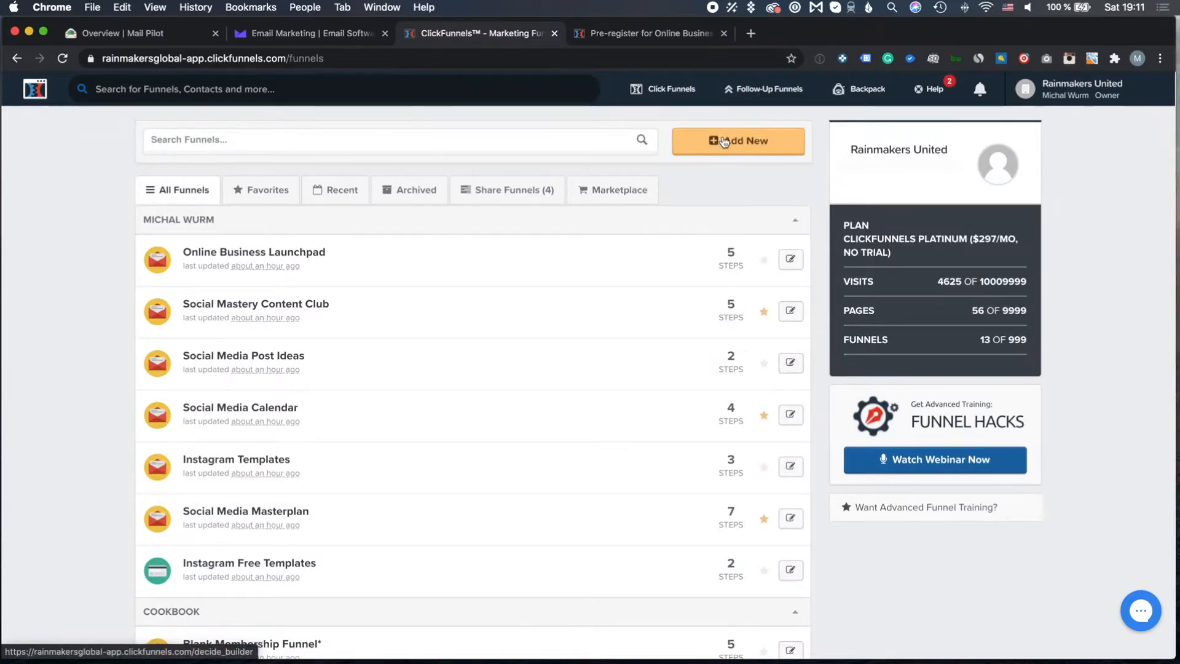
Start a new funnel with the Cookbook builder and filter the funnel types by Generate Leads
{"action": "left_click", "coordinate": [724, 141]}
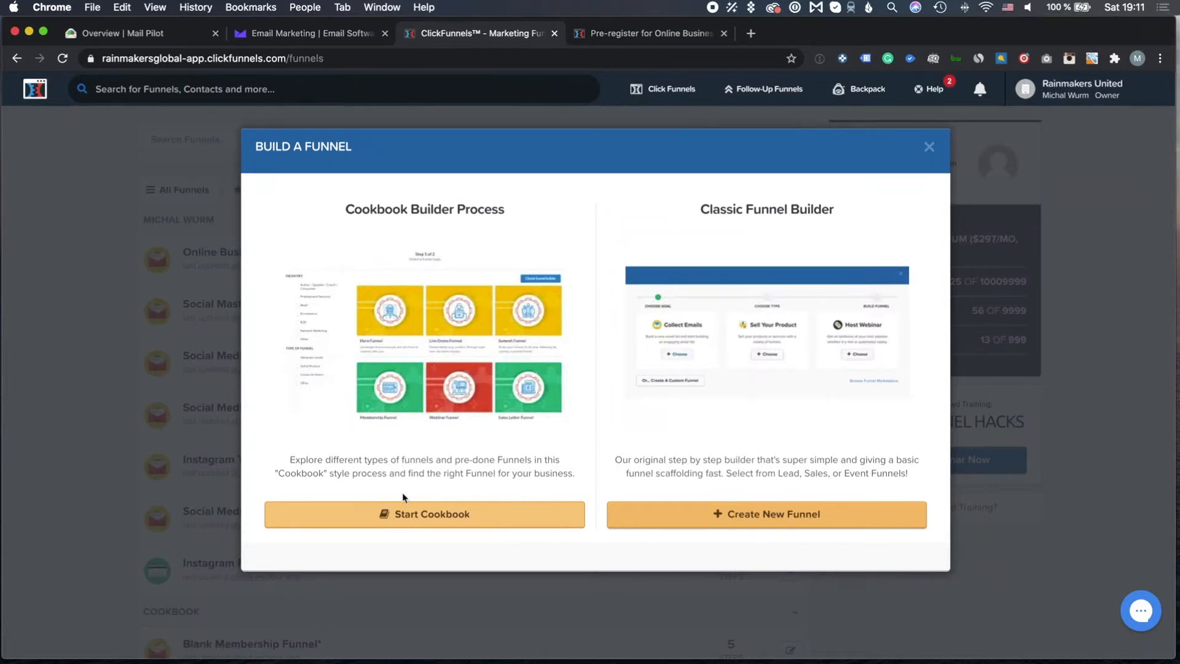
{"action": "left_click", "coordinate": [429, 522]}
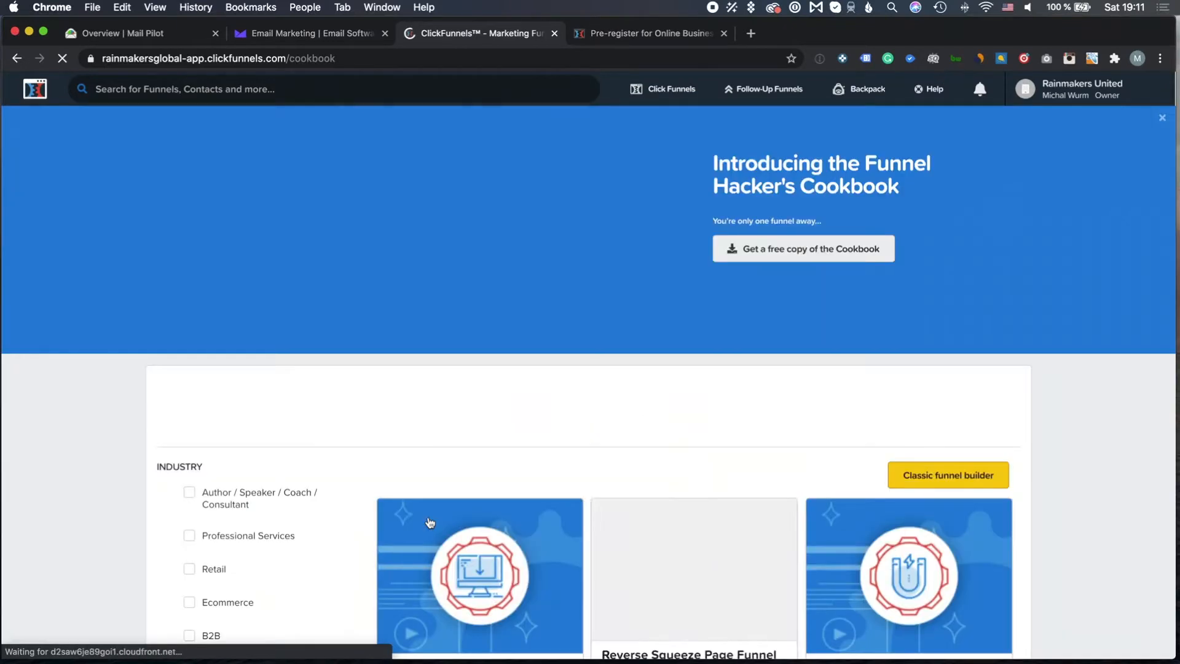
{"action": "scroll", "coordinate": [129, 495], "scroll_direction": "down", "scroll_amount": 3}
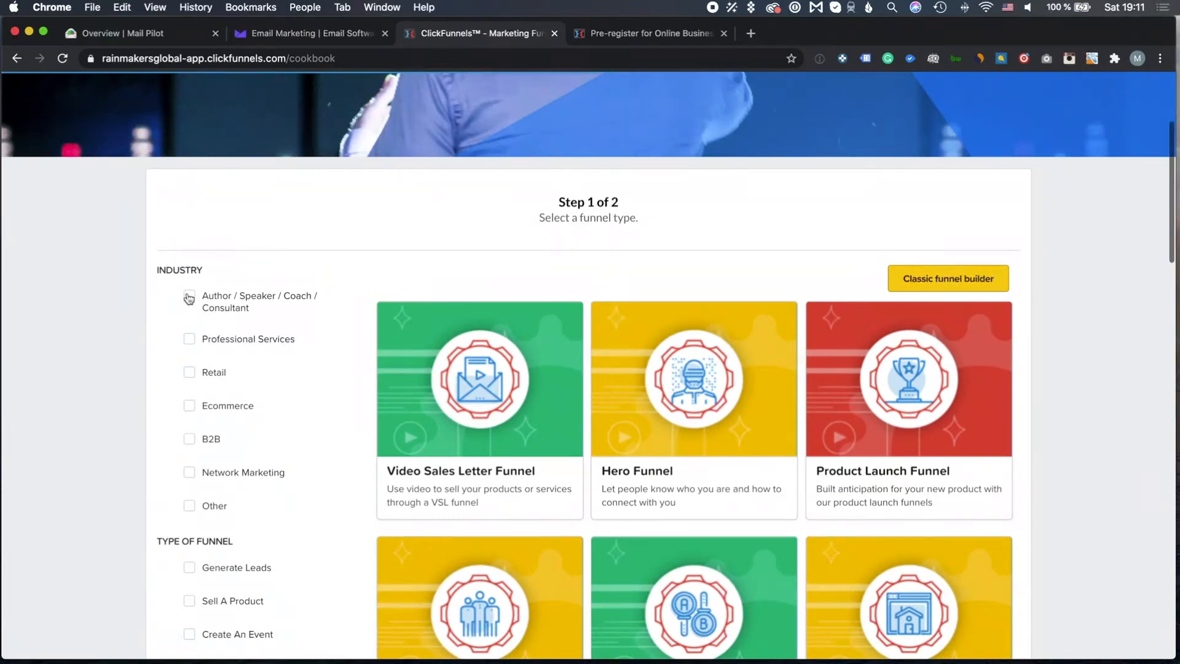
{"action": "scroll", "coordinate": [137, 534], "scroll_direction": "down", "scroll_amount": 4}
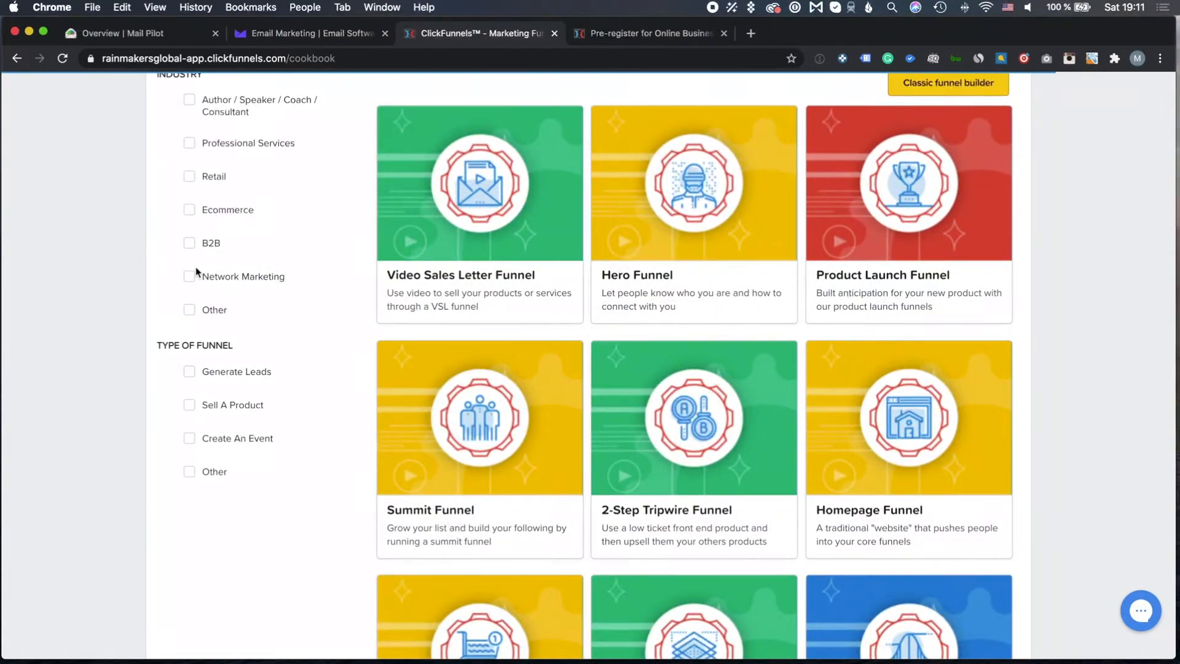
{"action": "left_click", "coordinate": [190, 373]}
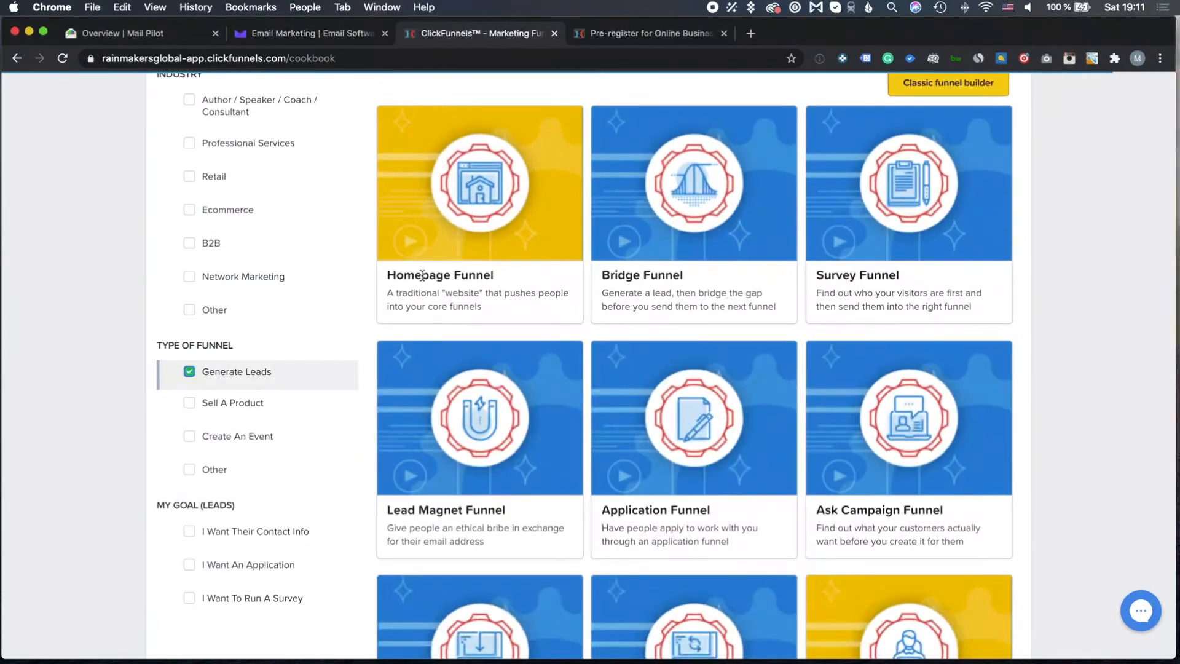
Look over the lead generation funnels and select the Lead Magnet Funnel
{"action": "scroll", "coordinate": [422, 281], "scroll_direction": "up", "scroll_amount": 3}
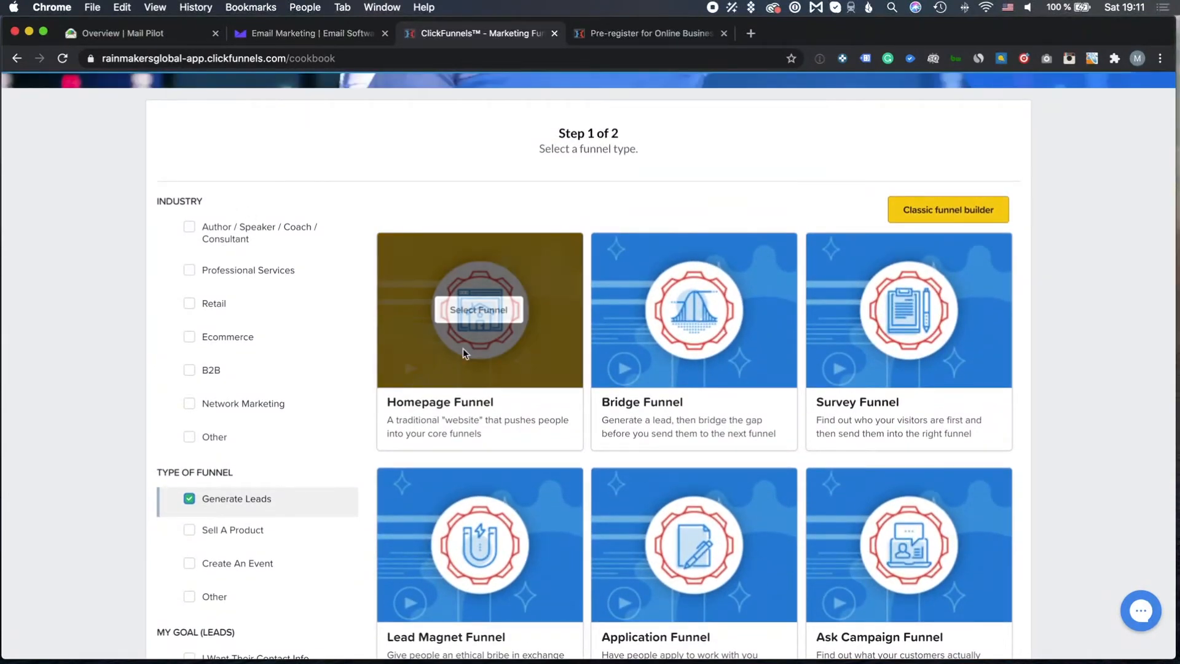
{"action": "scroll", "coordinate": [857, 460], "scroll_direction": "down", "scroll_amount": 5}
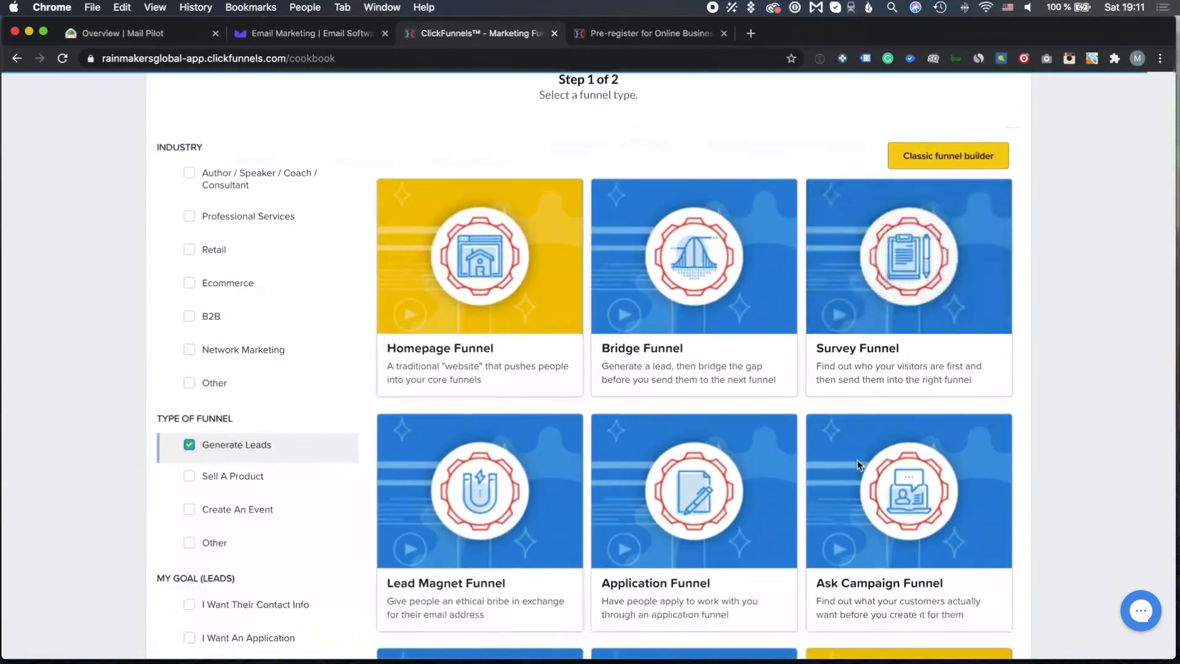
{"action": "scroll", "coordinate": [858, 461], "scroll_direction": "down", "scroll_amount": 4}
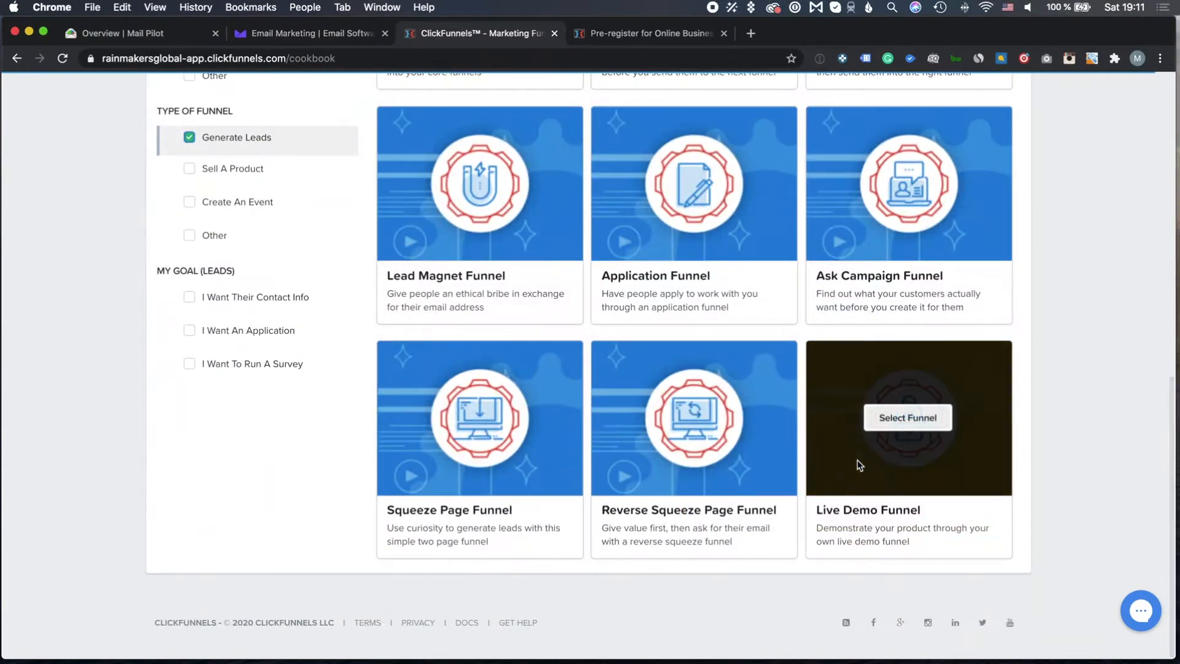
{"action": "scroll", "coordinate": [859, 466], "scroll_direction": "up", "scroll_amount": 1}
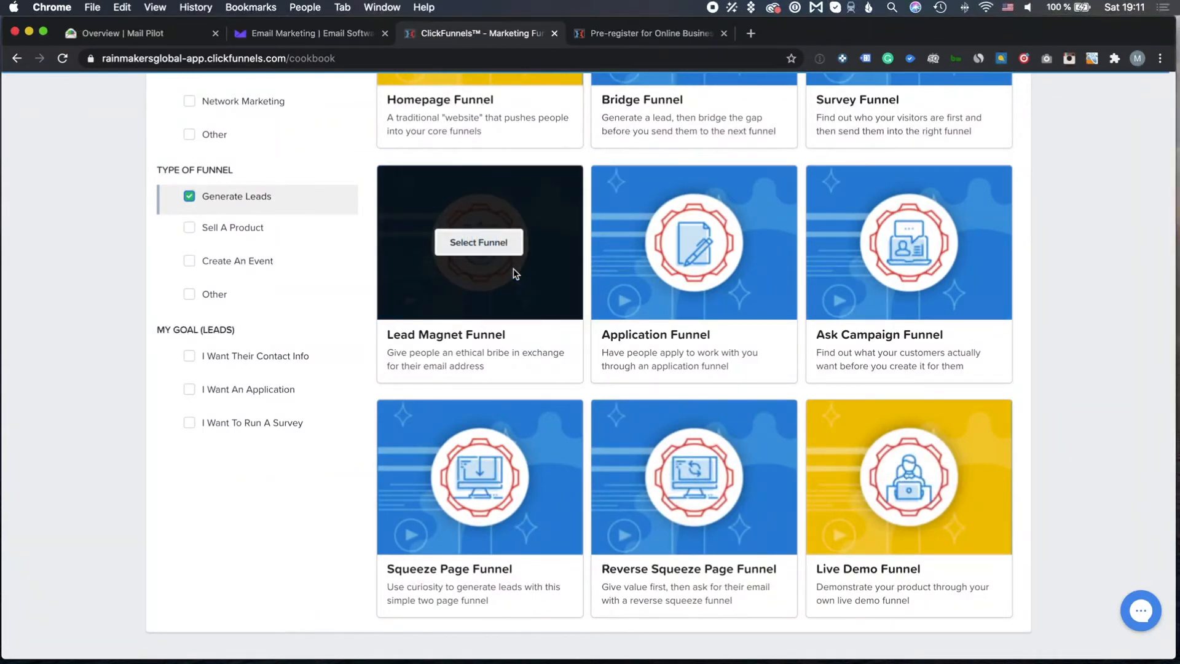
{"action": "left_click", "coordinate": [496, 249]}
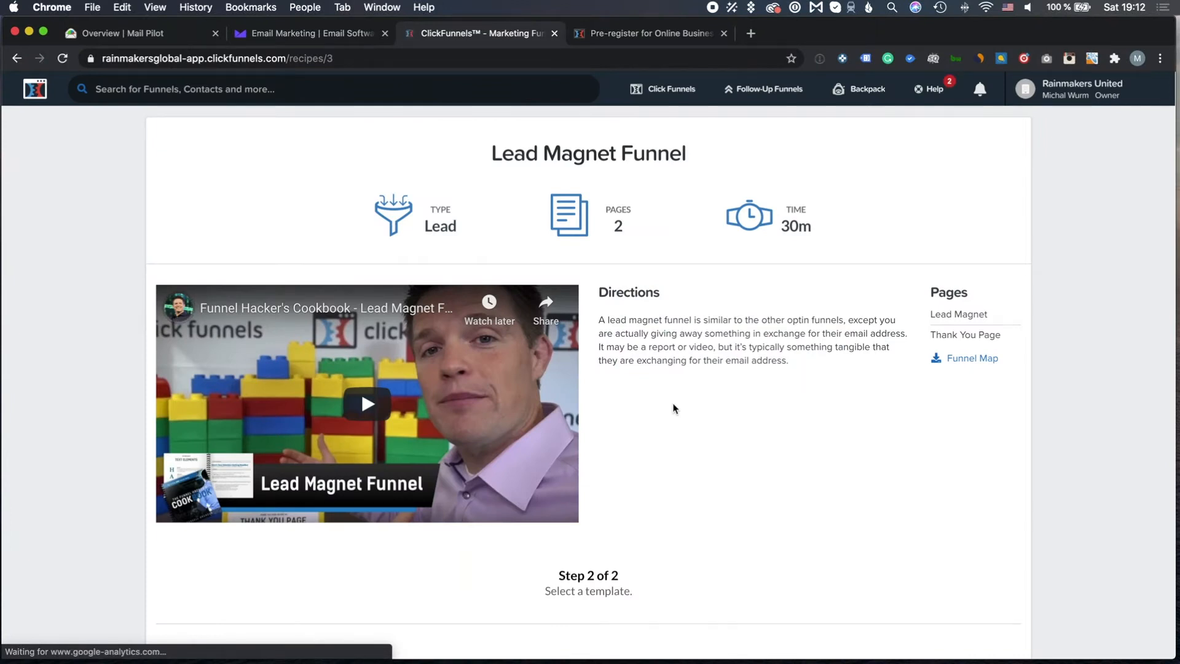
Examine the Lead Magnet Funnel's directions and page list, and browse its free and premium templates
{"action": "scroll", "coordinate": [675, 408], "scroll_direction": "down", "scroll_amount": 1}
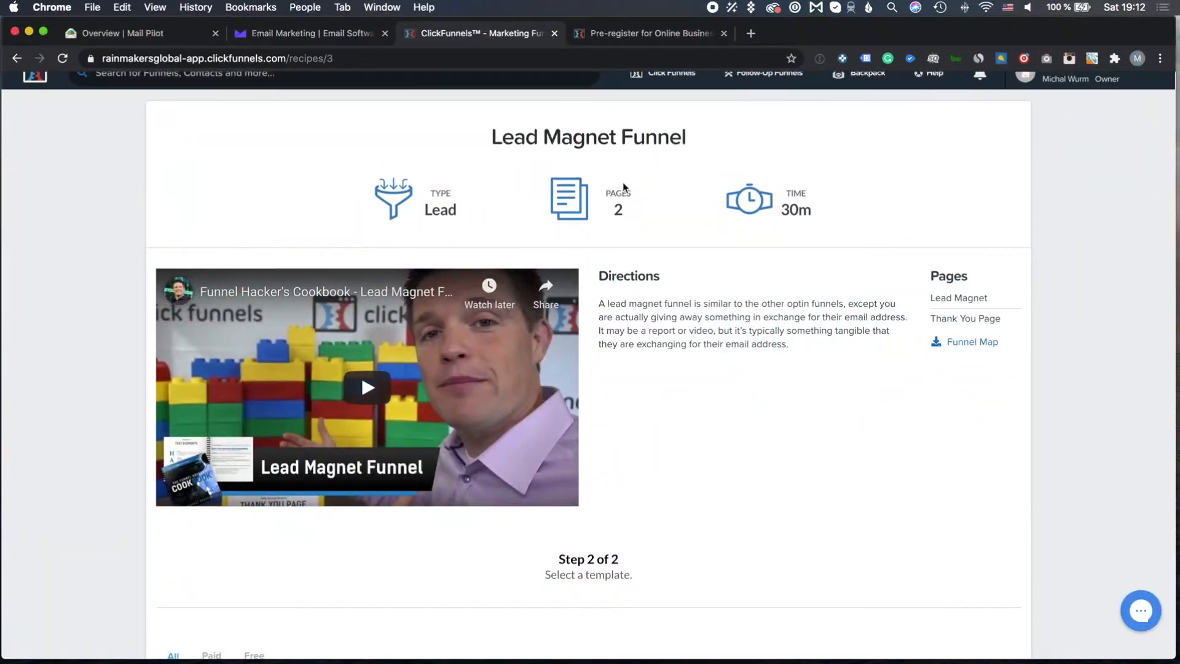
{"action": "scroll", "coordinate": [585, 391], "scroll_direction": "down", "scroll_amount": 2}
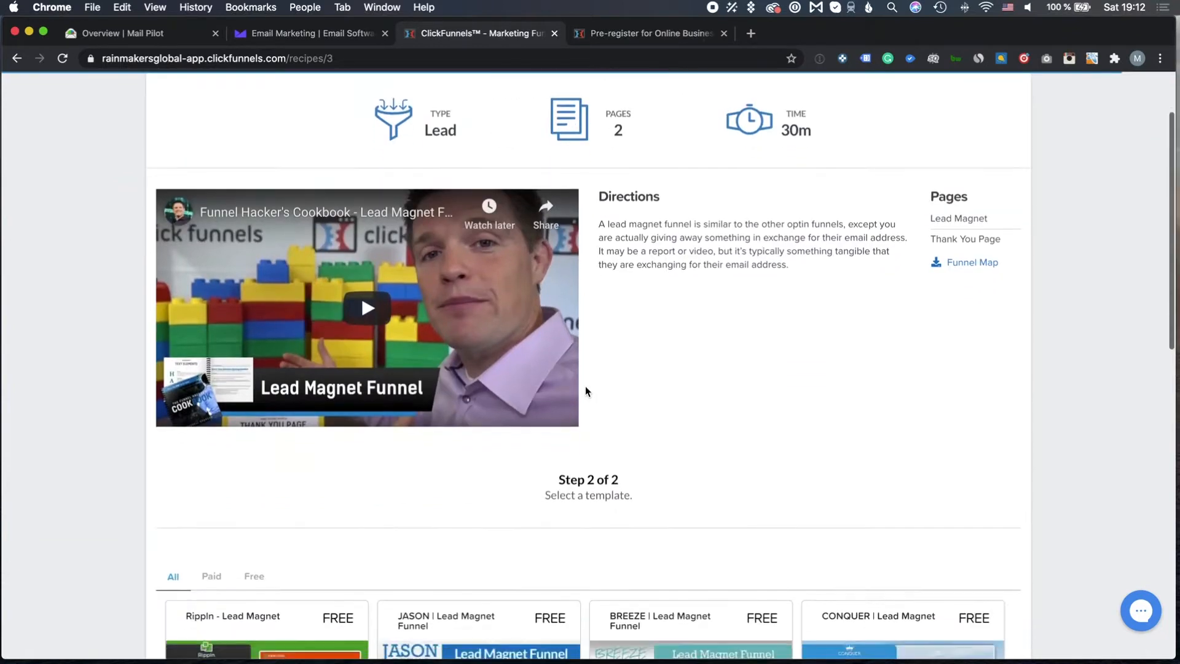
{"action": "scroll", "coordinate": [585, 391], "scroll_direction": "up", "scroll_amount": 2}
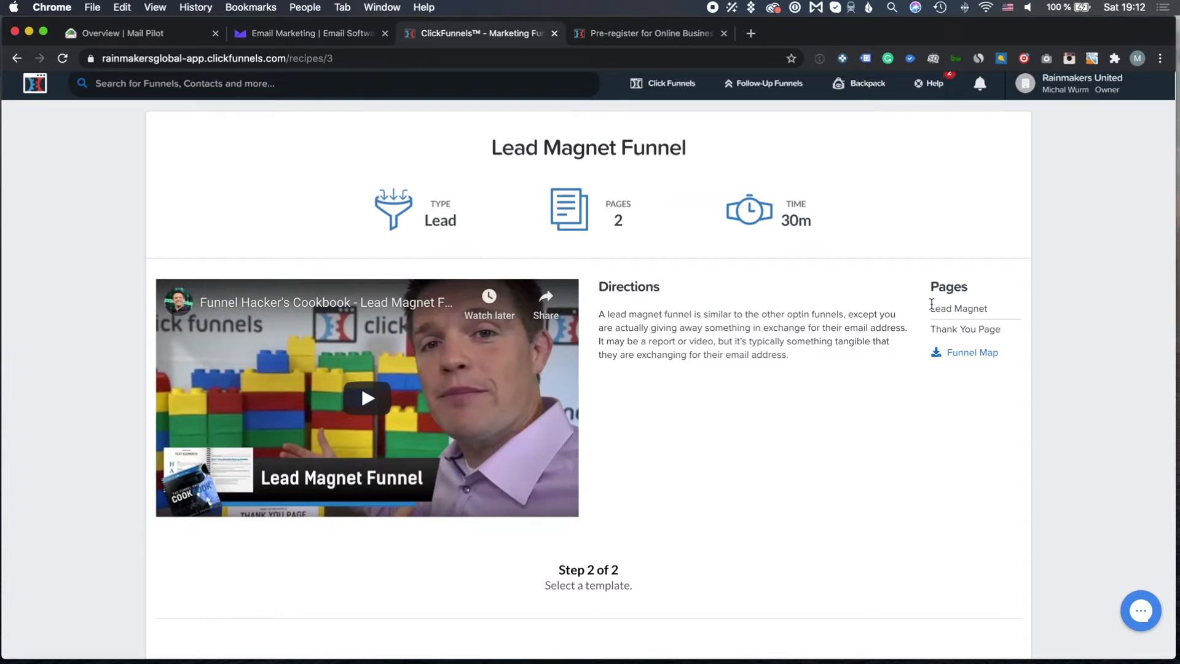
{"action": "scroll", "coordinate": [887, 488], "scroll_direction": "down", "scroll_amount": 10}
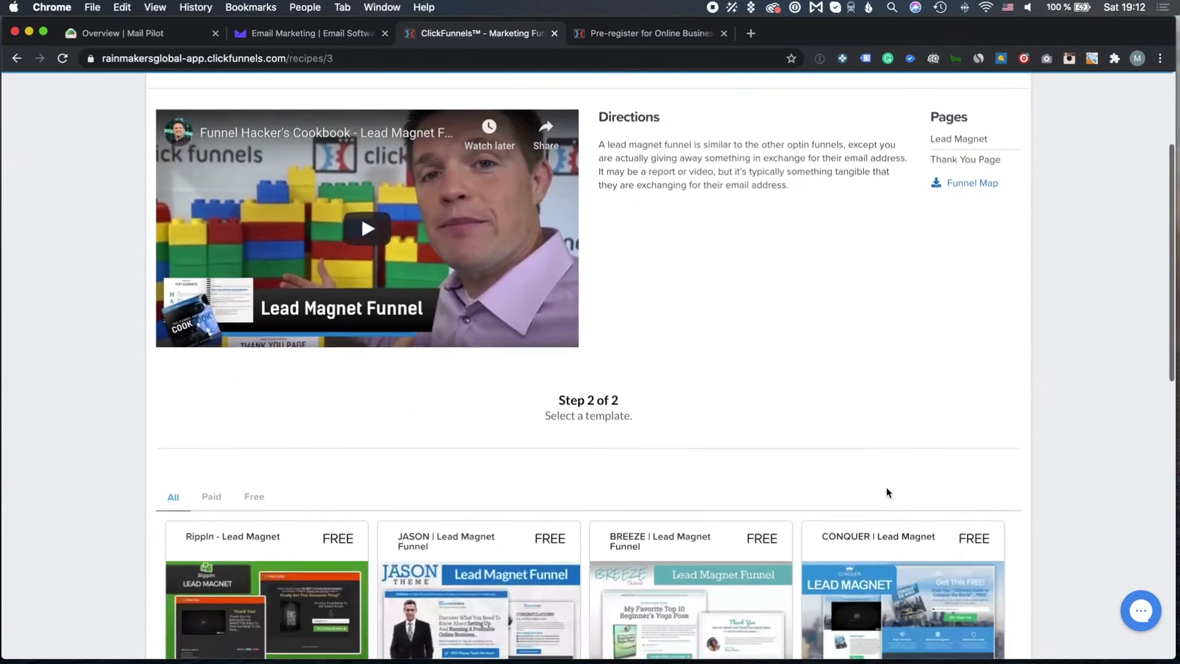
{"action": "scroll", "coordinate": [888, 493], "scroll_direction": "up", "scroll_amount": 1}
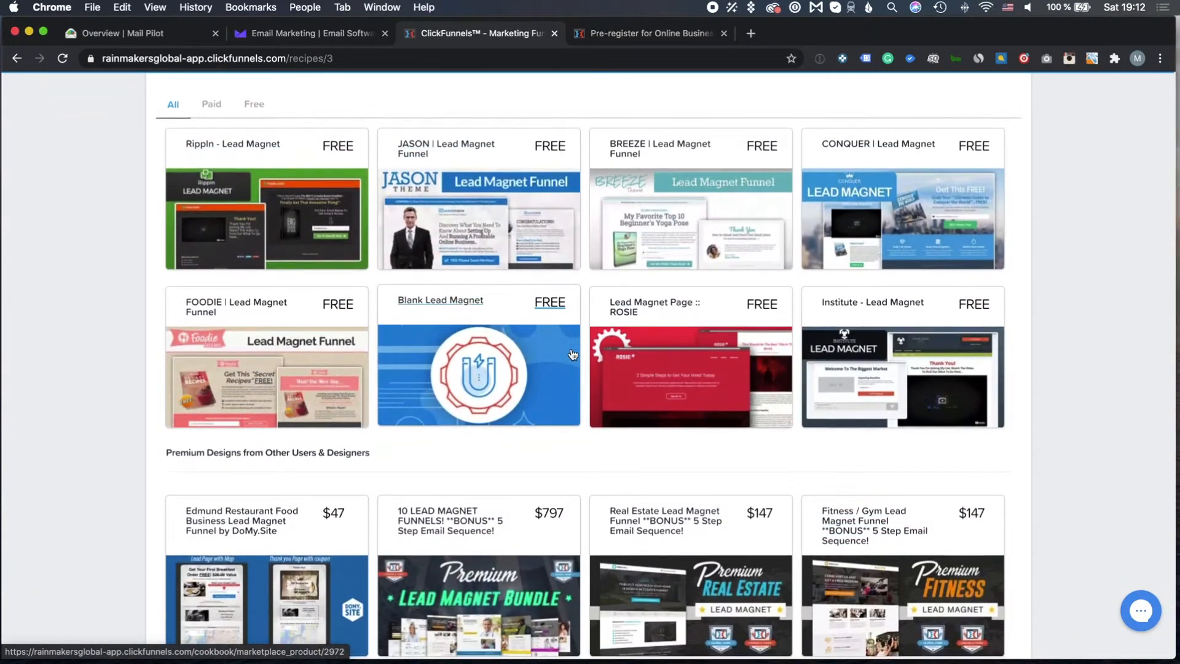
{"action": "scroll", "coordinate": [572, 354], "scroll_direction": "down", "scroll_amount": 5}
{"action": "scroll", "coordinate": [571, 354], "scroll_direction": "up", "scroll_amount": 7}
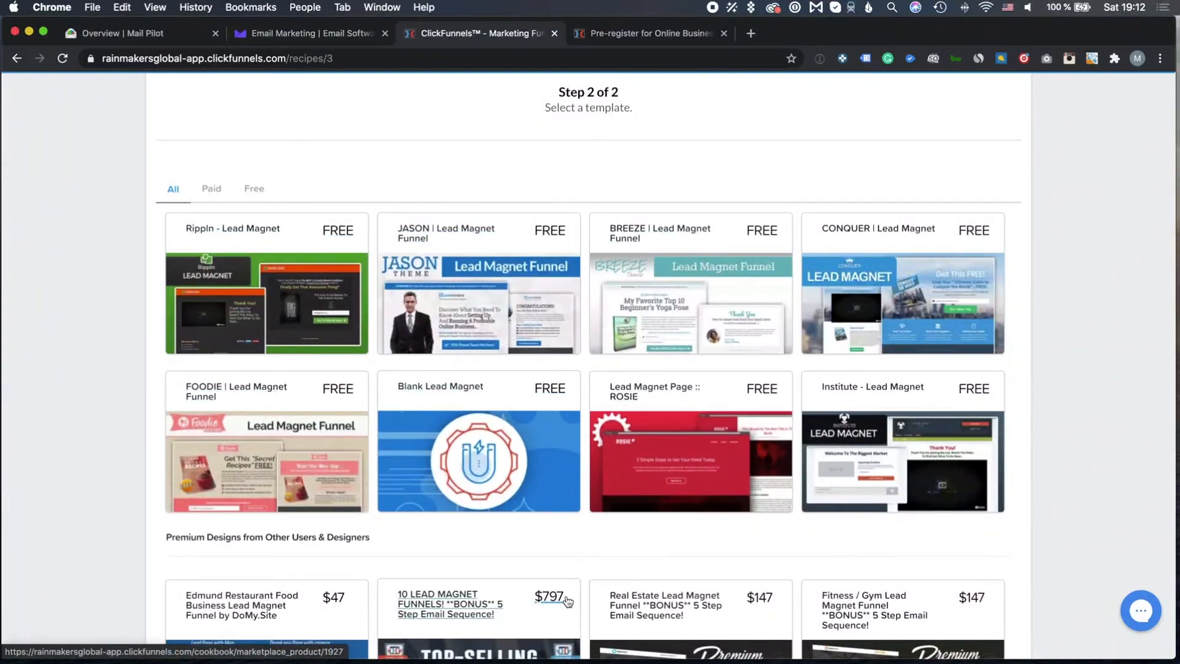
{"action": "scroll", "coordinate": [554, 600], "scroll_direction": "down", "scroll_amount": 10}
{"action": "scroll", "coordinate": [567, 602], "scroll_direction": "down", "scroll_amount": 3}
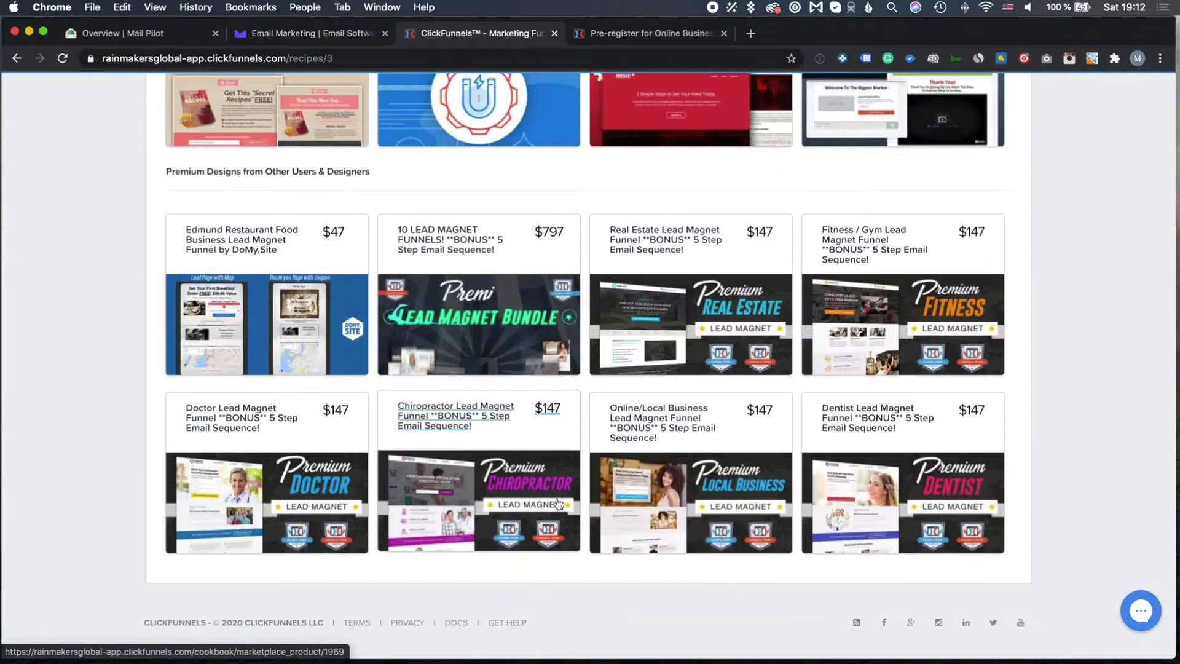
{"action": "scroll", "coordinate": [559, 504], "scroll_direction": "up", "scroll_amount": 5}
{"action": "scroll", "coordinate": [558, 504], "scroll_direction": "up", "scroll_amount": 10}
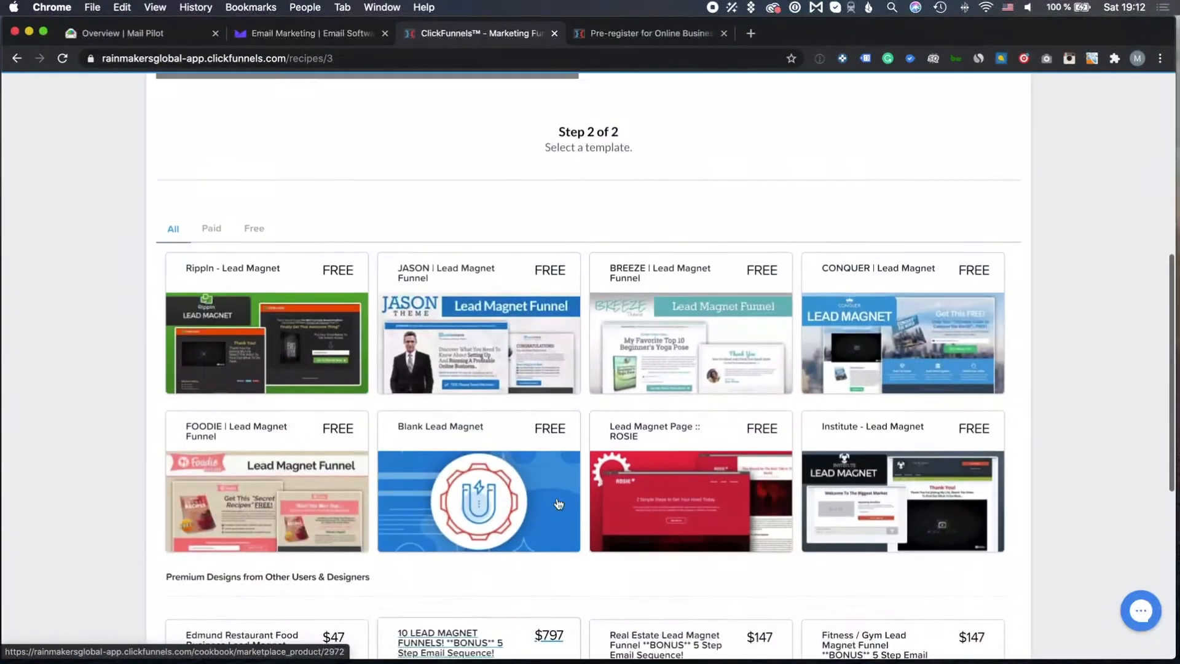
{"action": "scroll", "coordinate": [309, 330], "scroll_direction": "down", "scroll_amount": 2}
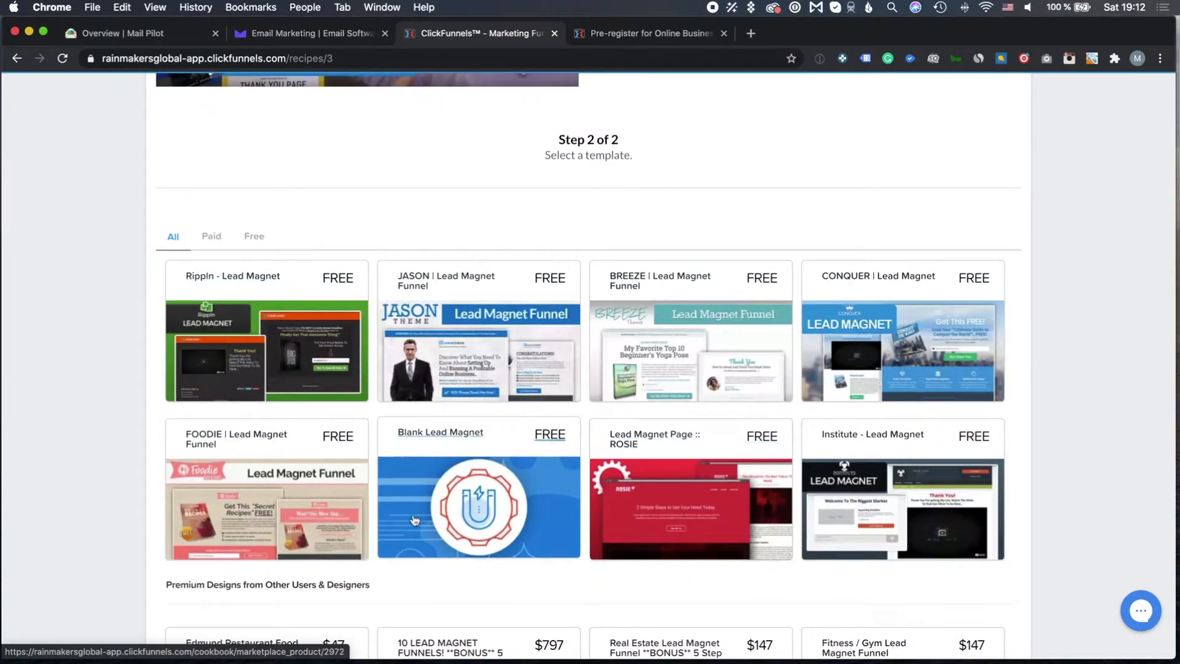
Open the free Rippln - Lead Magnet template and preview its Lead Magnet and Thank You pages
{"action": "left_click", "coordinate": [275, 349]}
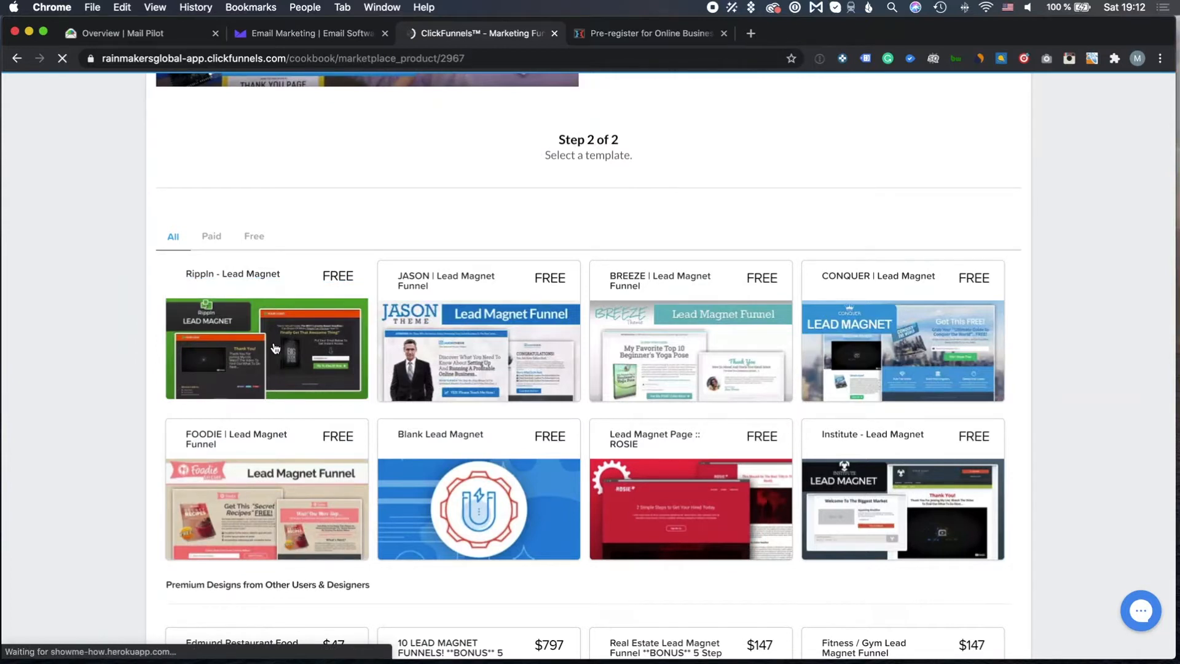
{"action": "scroll", "coordinate": [513, 458], "scroll_direction": "down", "scroll_amount": 3}
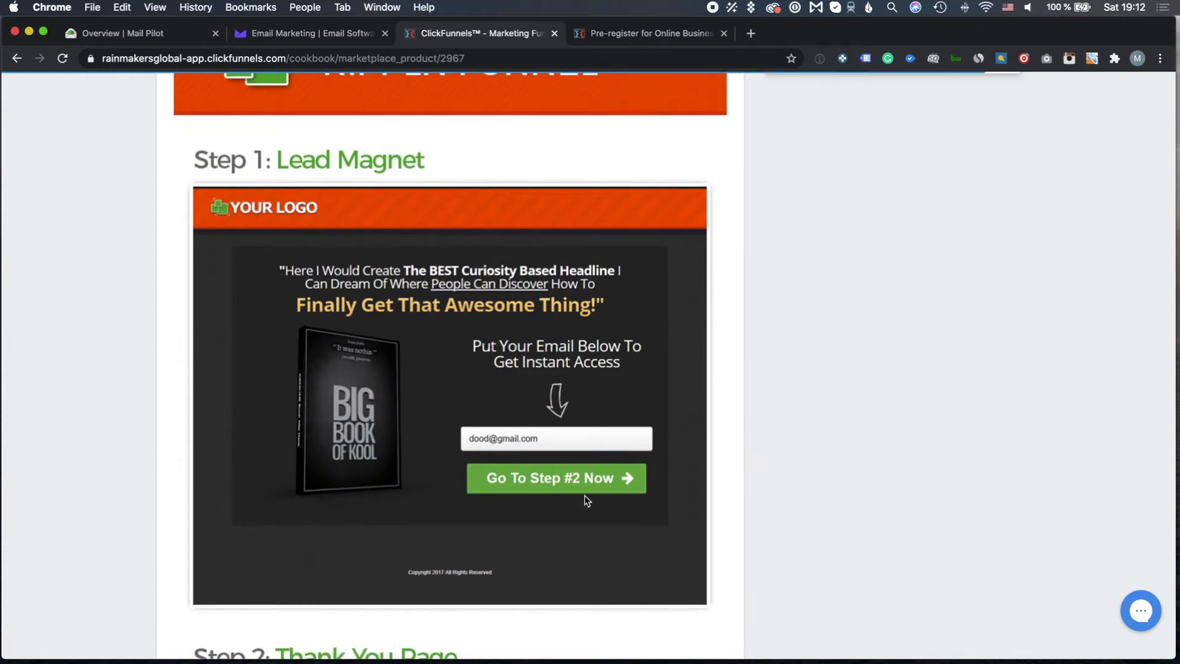
{"action": "scroll", "coordinate": [572, 480], "scroll_direction": "down", "scroll_amount": 2}
{"action": "scroll", "coordinate": [590, 338], "scroll_direction": "down", "scroll_amount": 2}
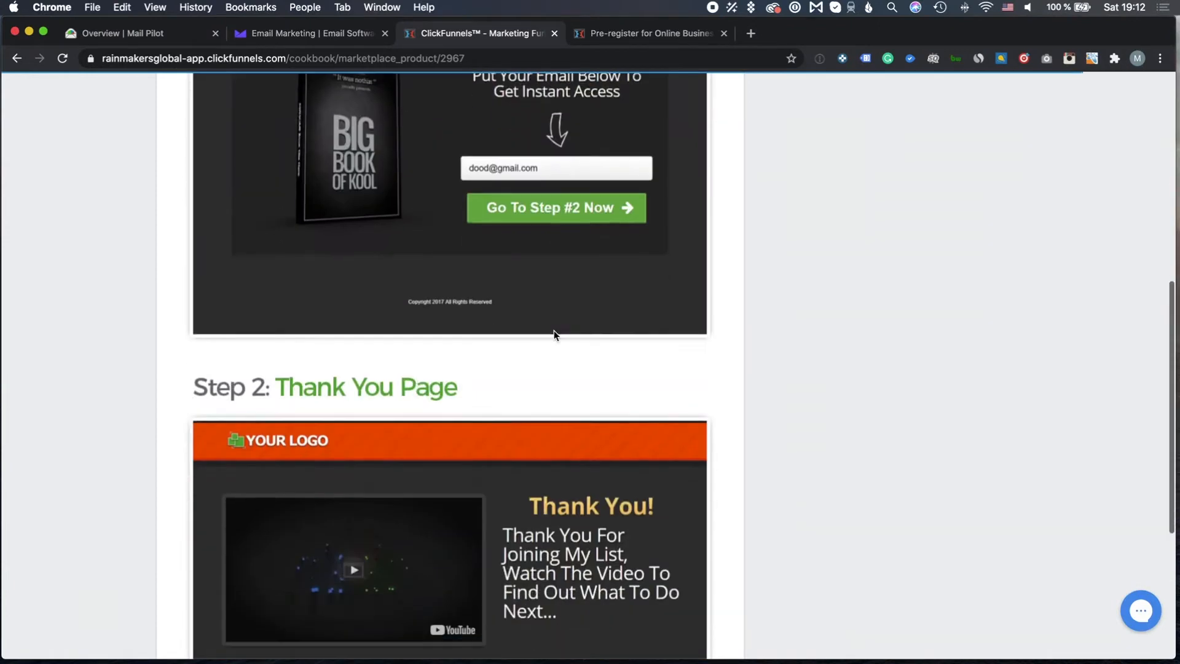
{"action": "scroll", "coordinate": [554, 331], "scroll_direction": "down", "scroll_amount": 5}
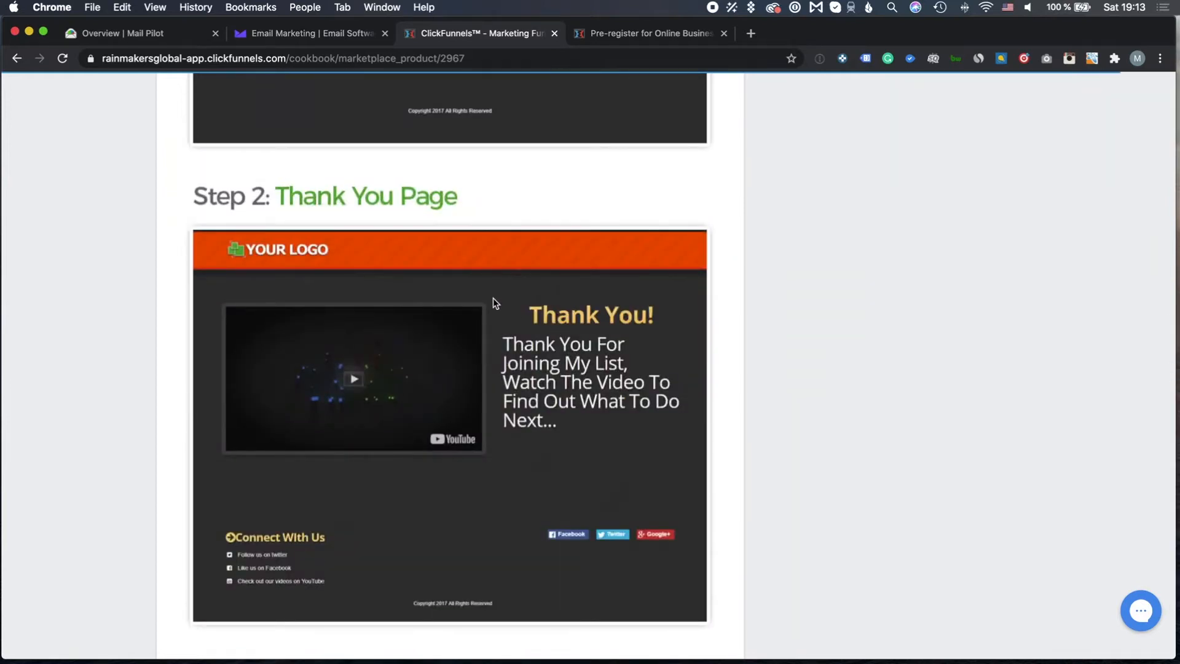
{"action": "scroll", "coordinate": [493, 301], "scroll_direction": "up", "scroll_amount": 15}
{"action": "scroll", "coordinate": [493, 301], "scroll_direction": "down", "scroll_amount": 6}
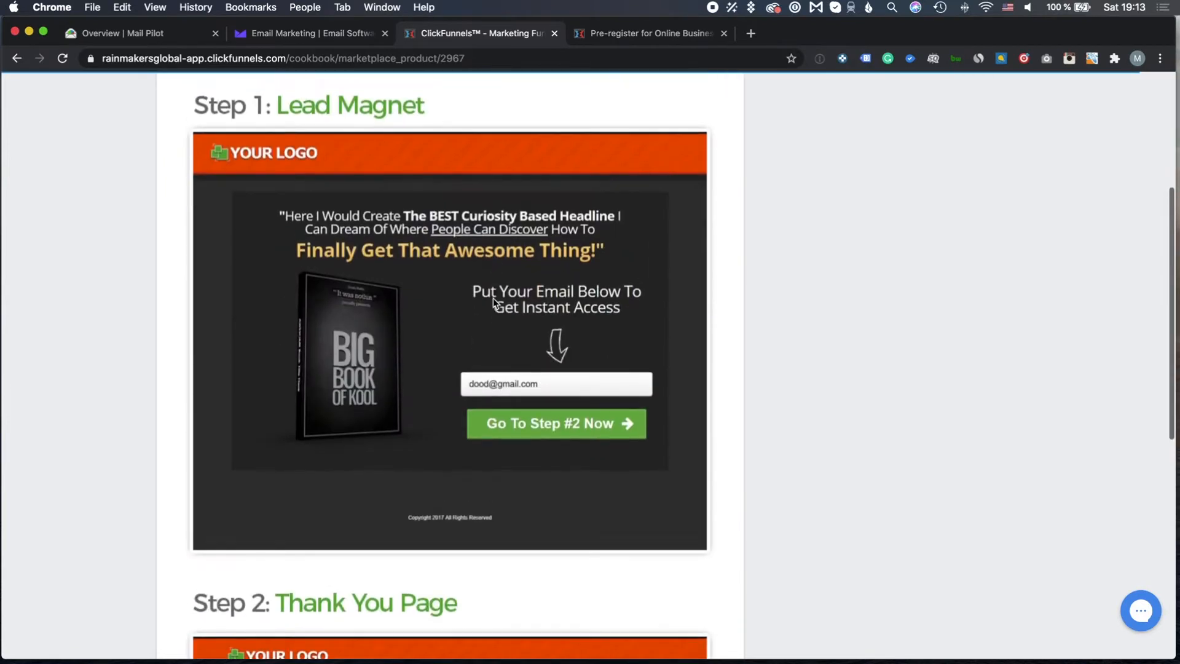
Return from the Rippln template to the template list and get the free Blank Lead Magnet funnel
{"action": "scroll", "coordinate": [493, 301], "scroll_direction": "up", "scroll_amount": 5}
{"action": "left_click", "coordinate": [17, 59]}
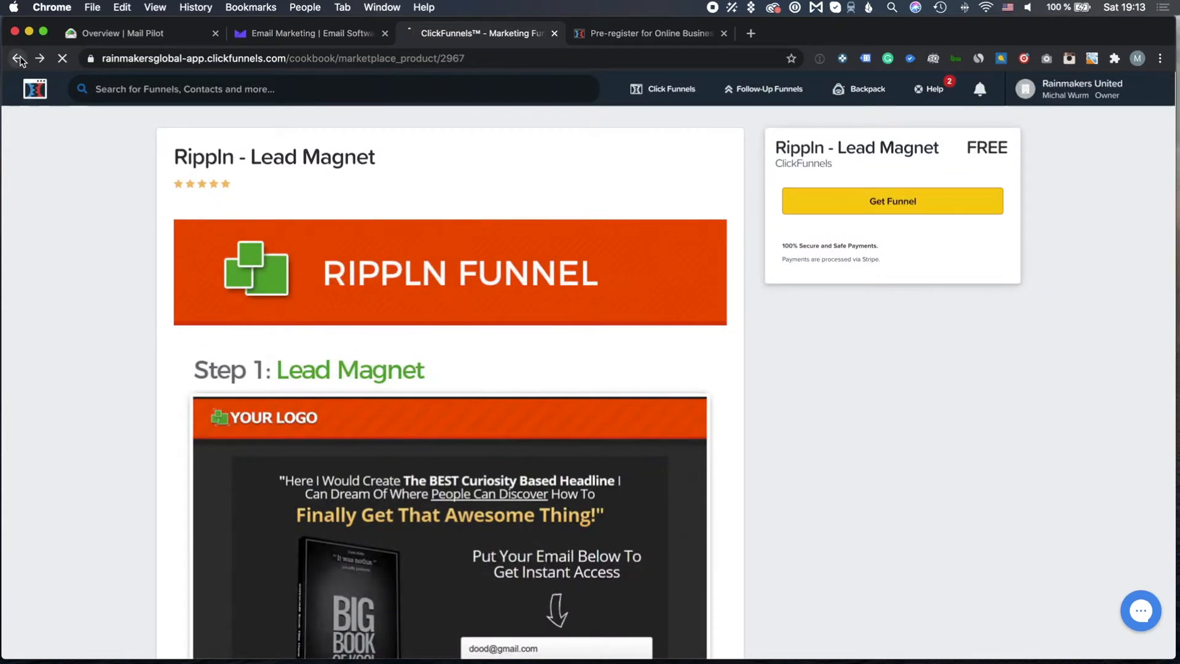
{"action": "scroll", "coordinate": [619, 416], "scroll_direction": "down", "scroll_amount": 8}
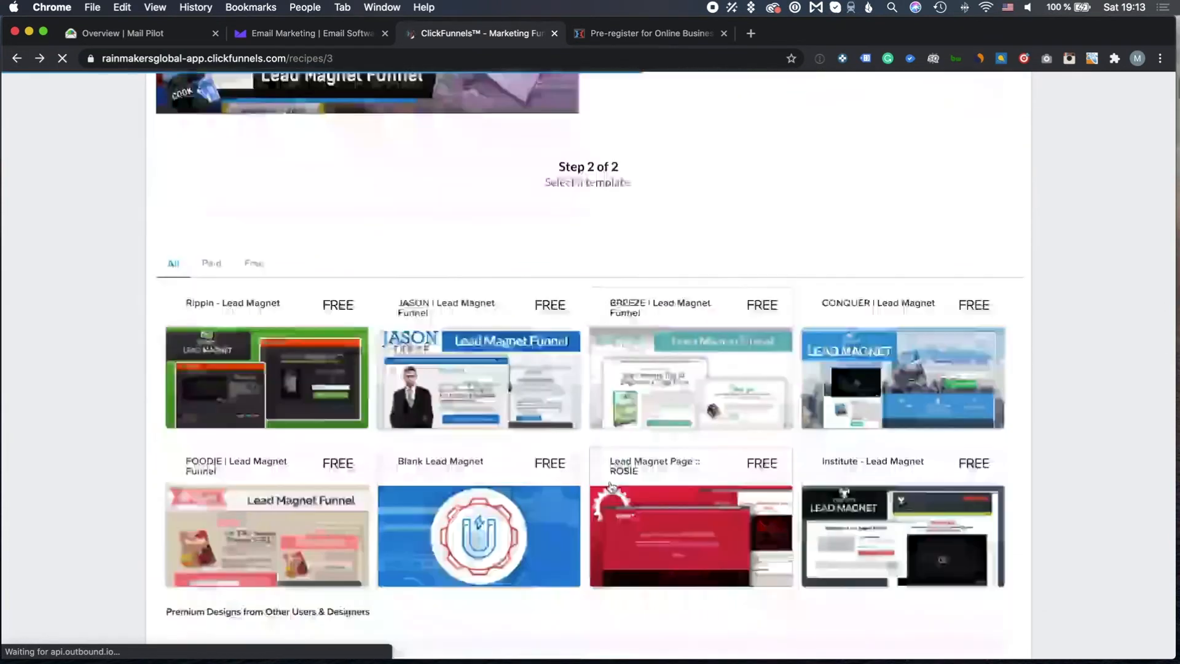
{"action": "scroll", "coordinate": [610, 485], "scroll_direction": "down", "scroll_amount": 5}
{"action": "scroll", "coordinate": [610, 485], "scroll_direction": "up", "scroll_amount": 7}
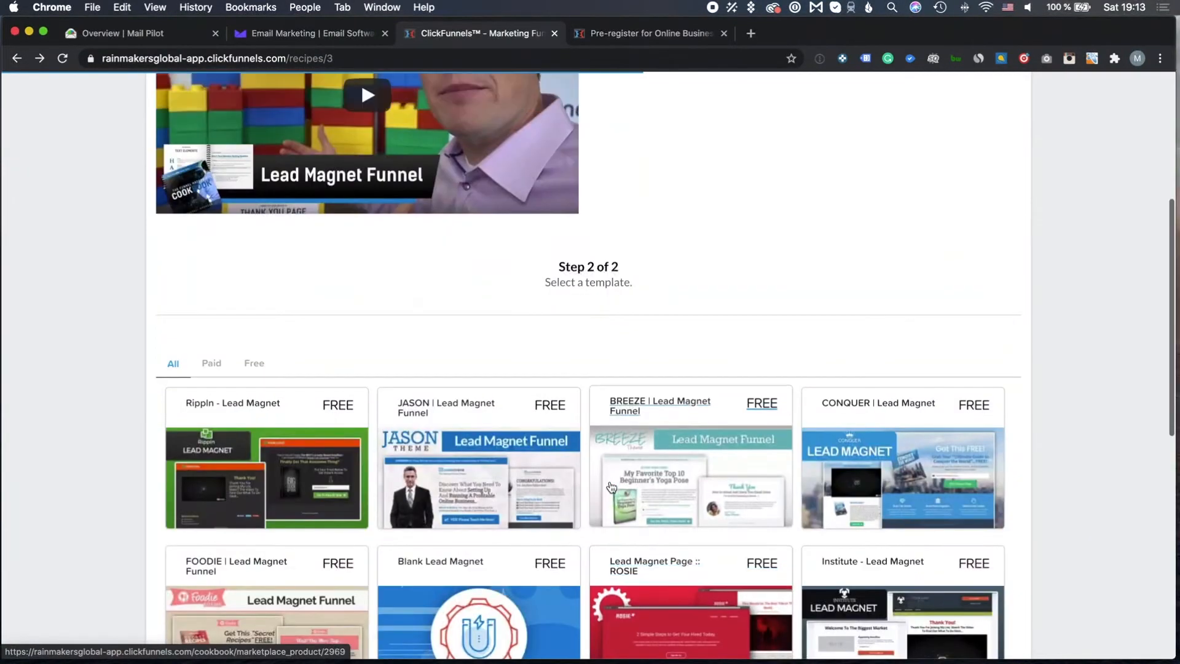
{"action": "scroll", "coordinate": [582, 407], "scroll_direction": "down", "scroll_amount": 3}
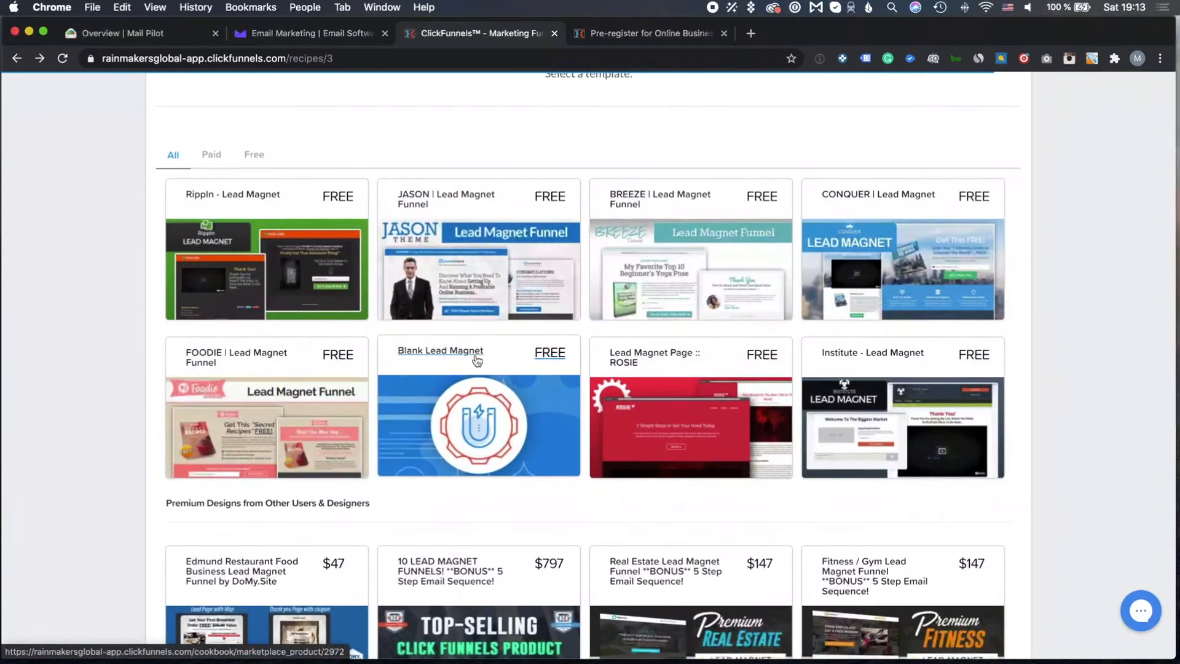
{"action": "left_click", "coordinate": [475, 402]}
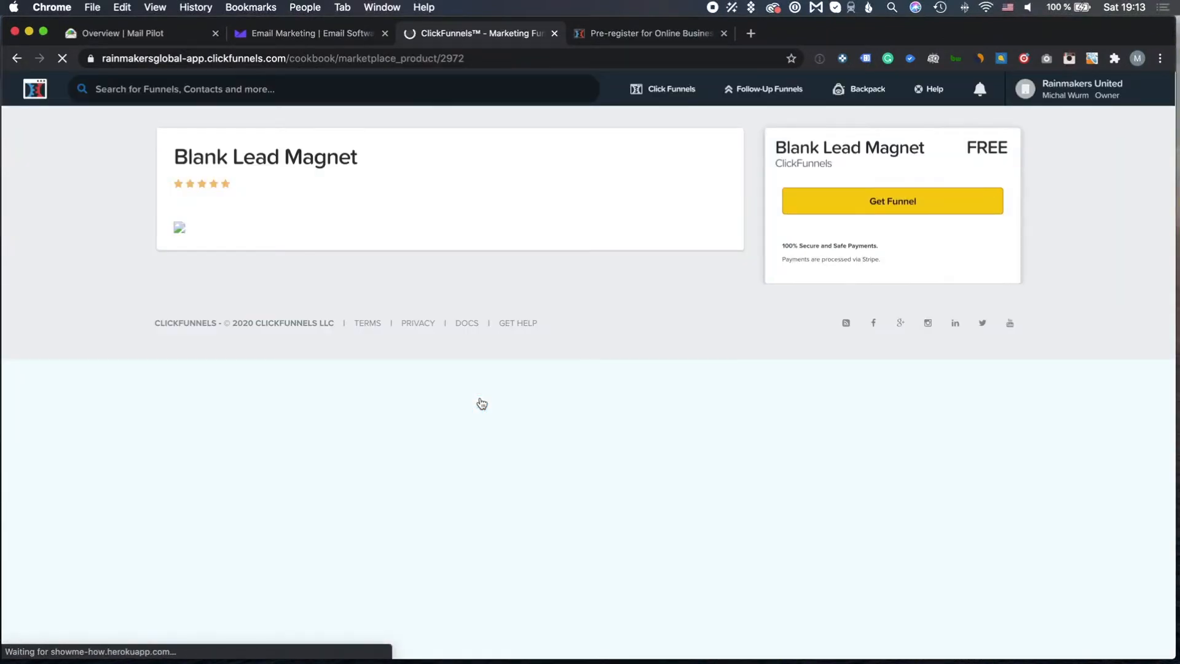
{"action": "left_click", "coordinate": [865, 205]}
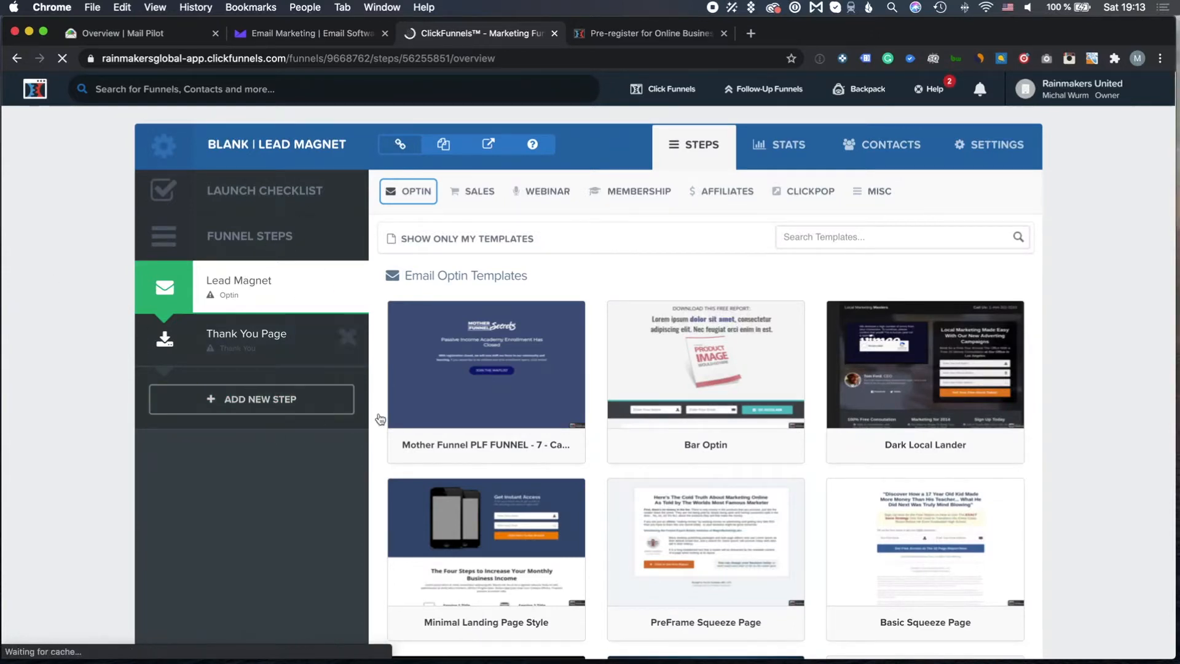
Look through the email optin templates available for the funnel's Lead Magnet step
{"action": "scroll", "coordinate": [601, 399], "scroll_direction": "down", "scroll_amount": 1}
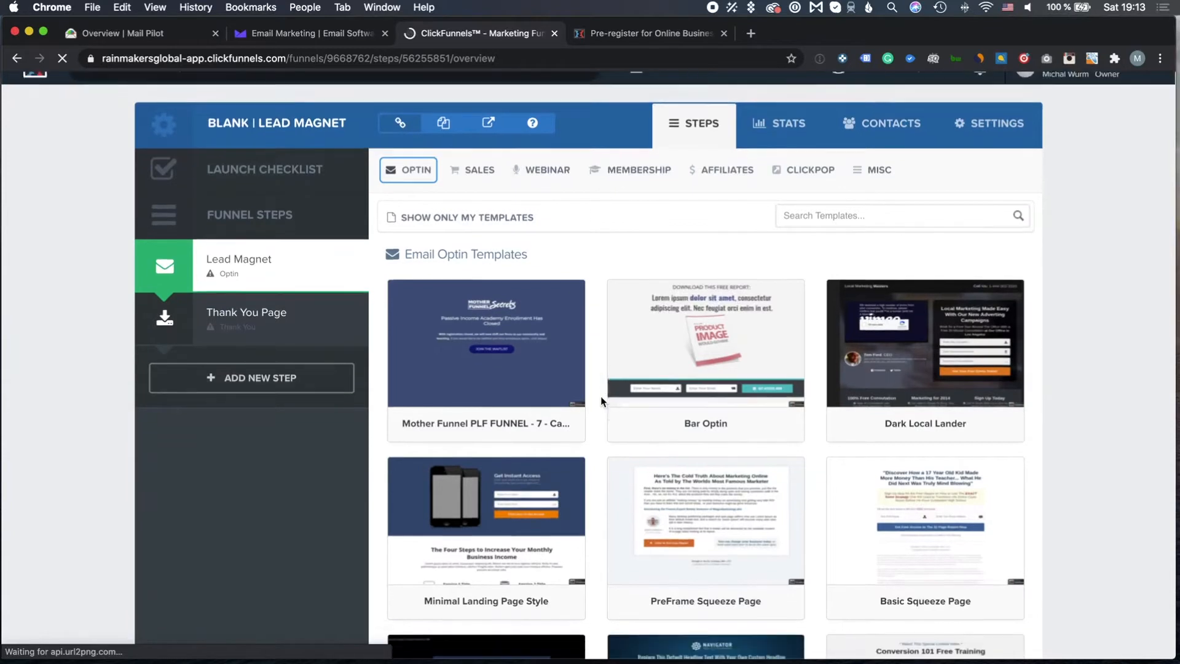
{"action": "scroll", "coordinate": [601, 398], "scroll_direction": "down", "scroll_amount": 6}
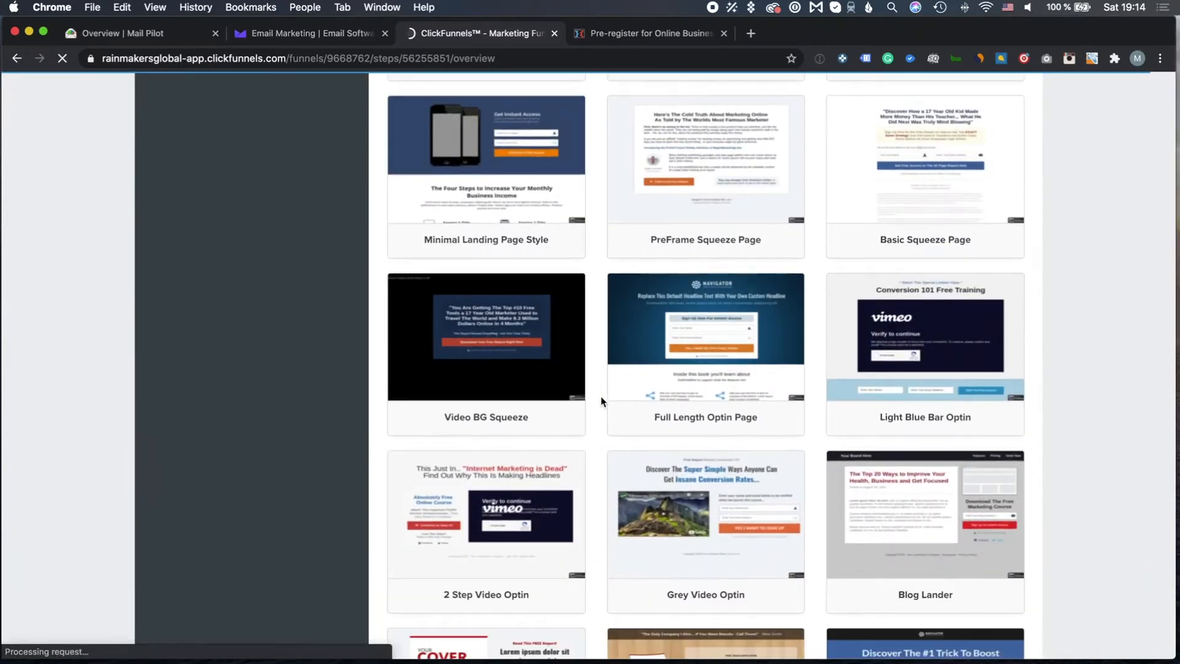
{"action": "scroll", "coordinate": [602, 400], "scroll_direction": "down", "scroll_amount": 2}
{"action": "scroll", "coordinate": [601, 400], "scroll_direction": "up", "scroll_amount": 6}
{"action": "mouse_move", "coordinate": [471, 201]}
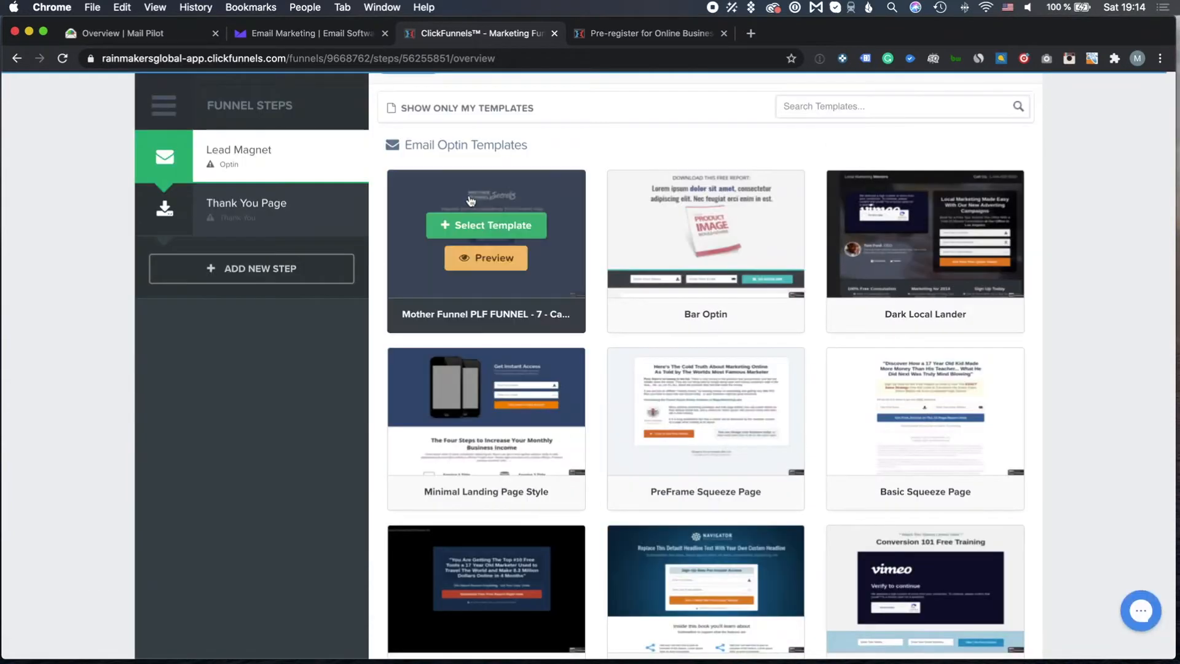
{"action": "scroll", "coordinate": [721, 432], "scroll_direction": "down", "scroll_amount": 1}
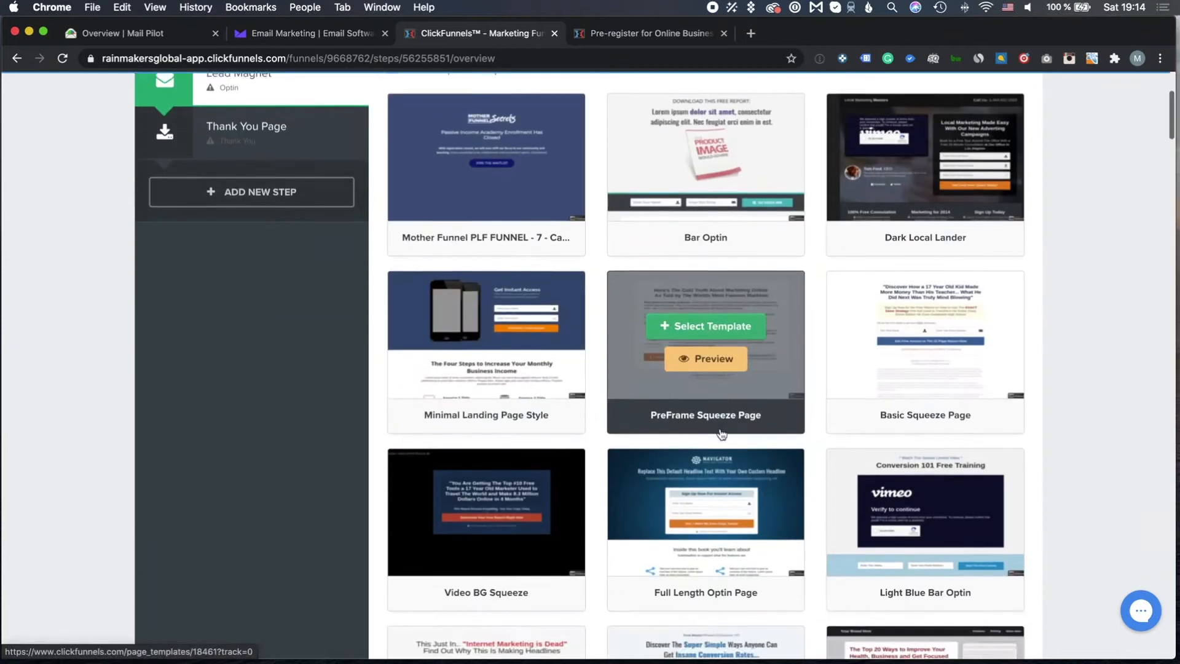
{"action": "scroll", "coordinate": [722, 433], "scroll_direction": "down", "scroll_amount": 3}
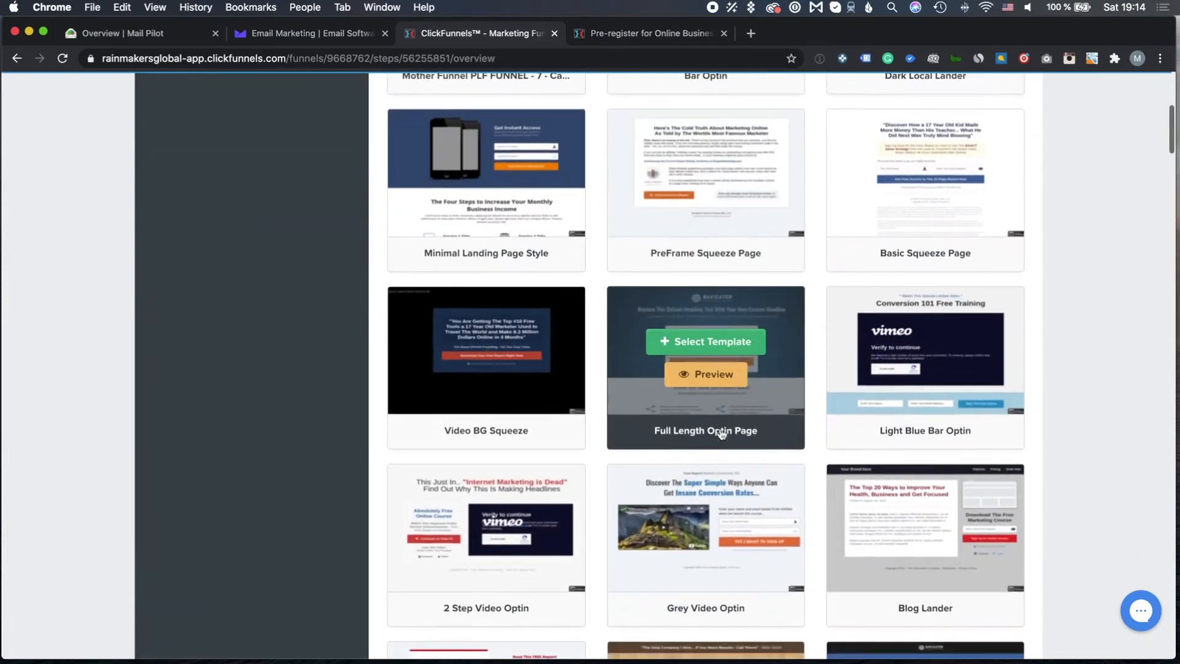
{"action": "scroll", "coordinate": [723, 434], "scroll_direction": "down", "scroll_amount": 7}
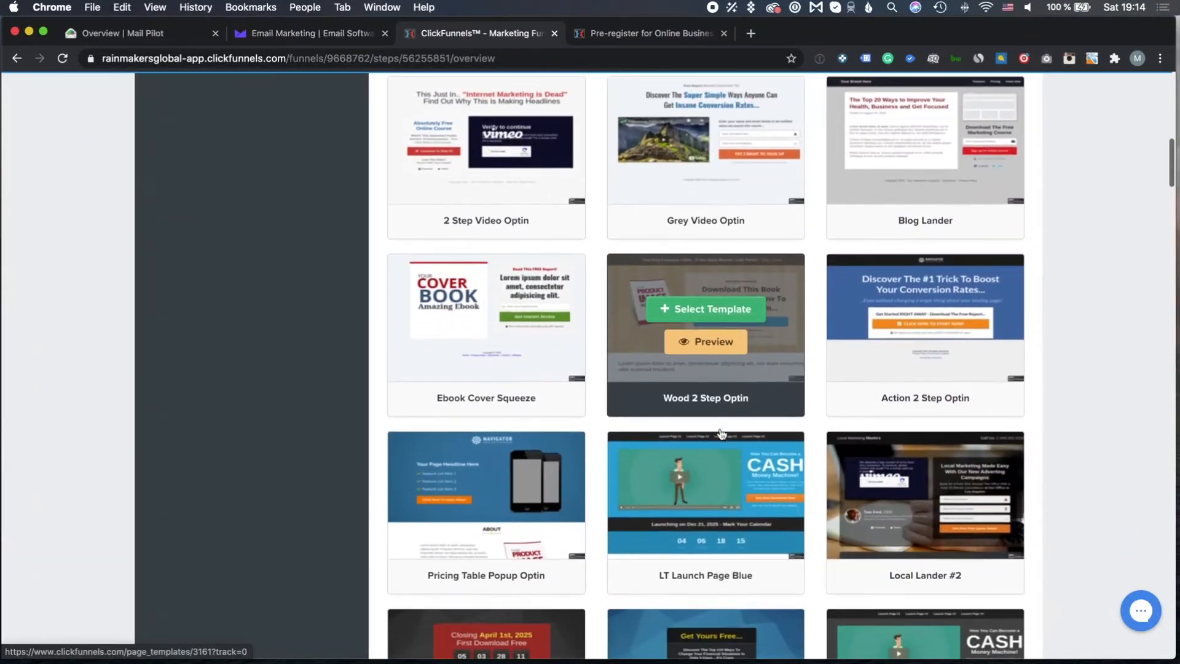
{"action": "scroll", "coordinate": [723, 434], "scroll_direction": "down", "scroll_amount": 5}
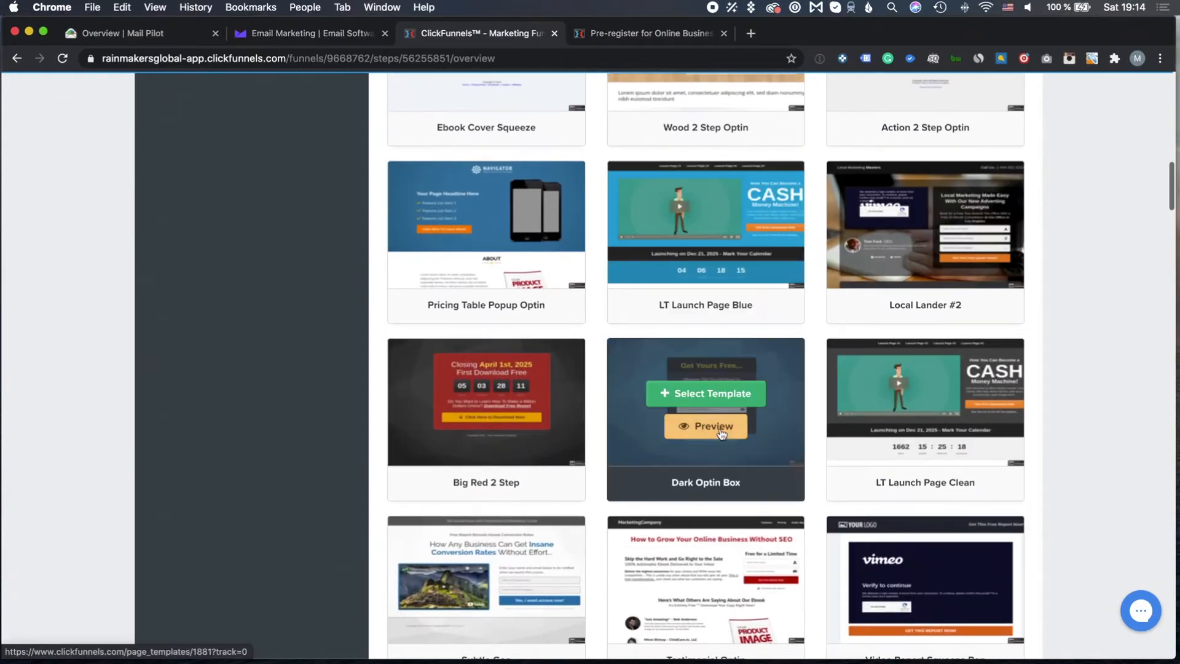
{"action": "scroll", "coordinate": [722, 433], "scroll_direction": "down", "scroll_amount": 5}
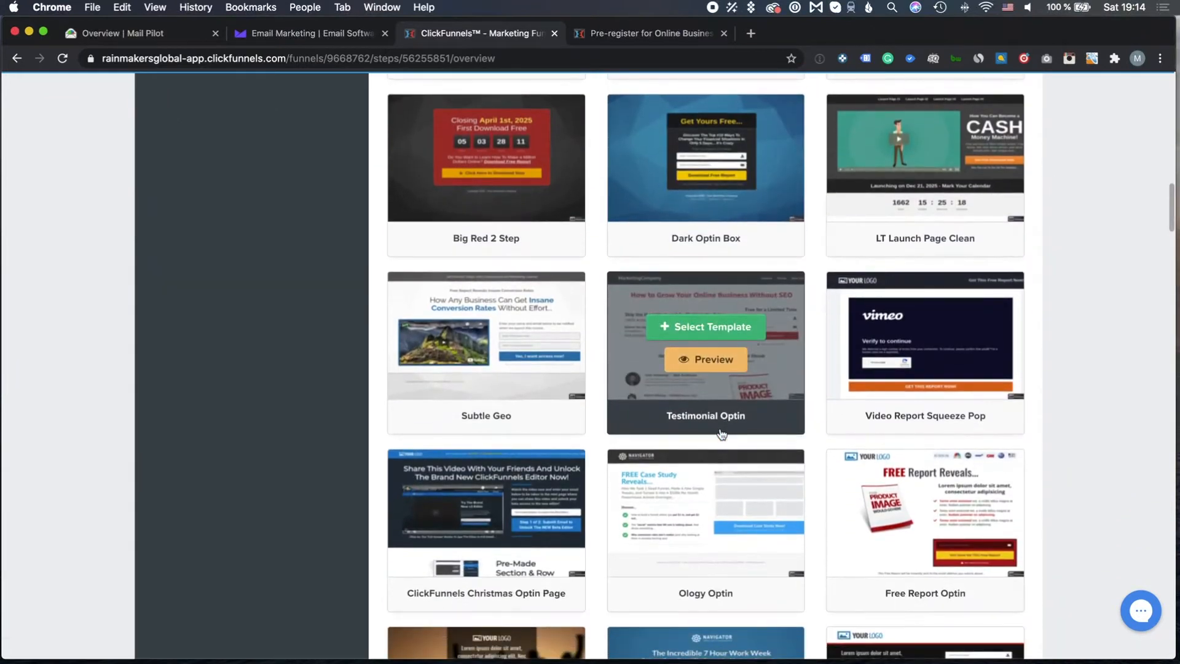
{"action": "scroll", "coordinate": [723, 433], "scroll_direction": "down", "scroll_amount": 3}
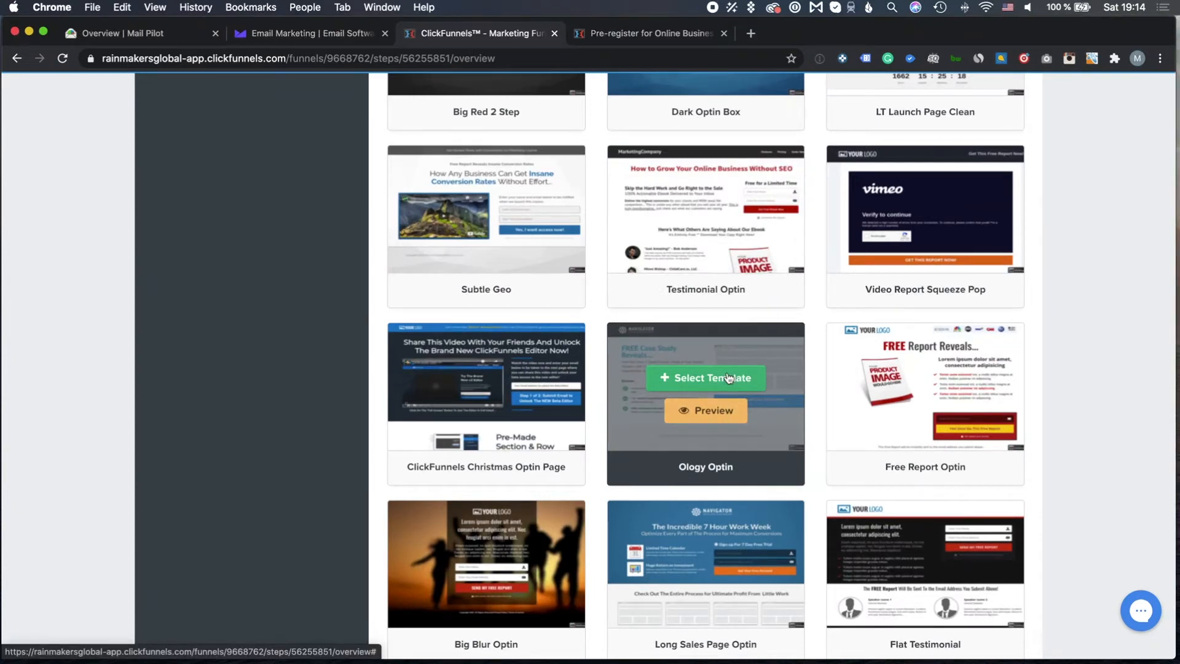
{"action": "scroll", "coordinate": [715, 472], "scroll_direction": "down", "scroll_amount": 3}
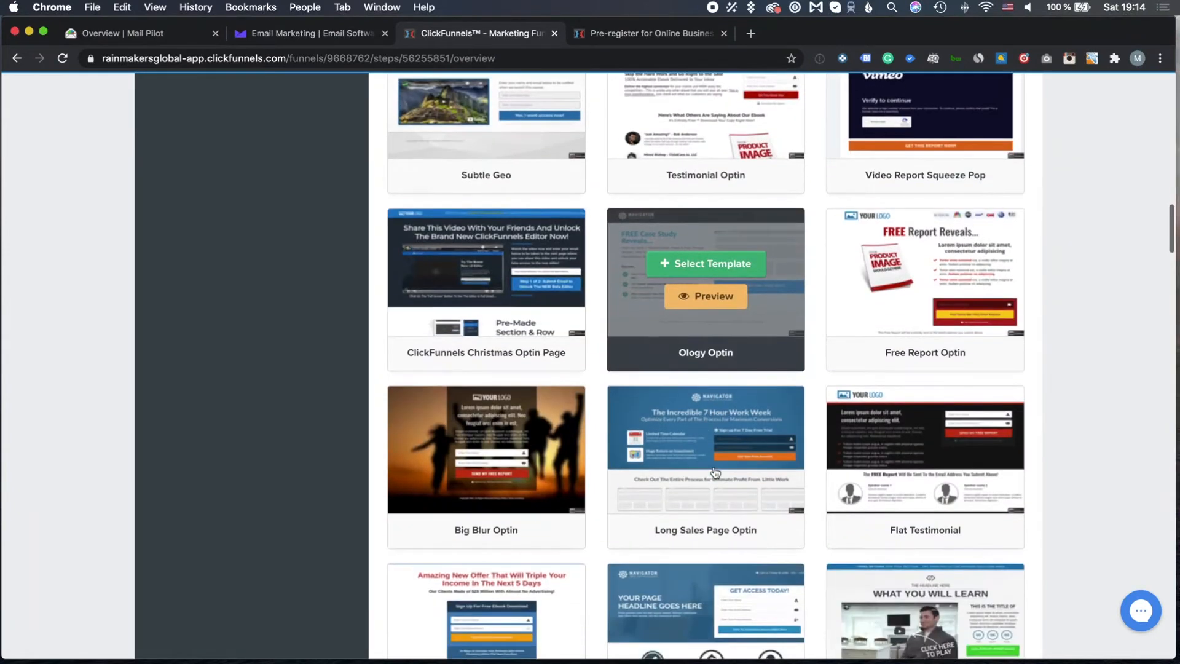
Preview the Big Blur Optin template and return to the optin template list
{"action": "mouse_move", "coordinate": [503, 484]}
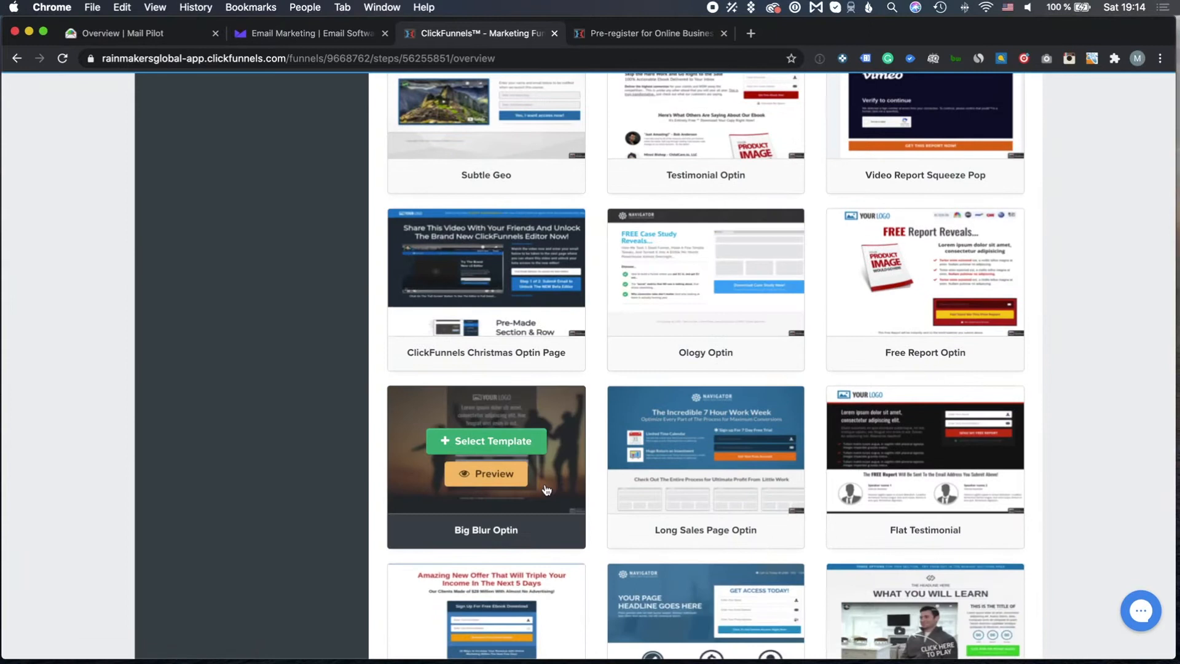
{"action": "left_click", "coordinate": [502, 481]}
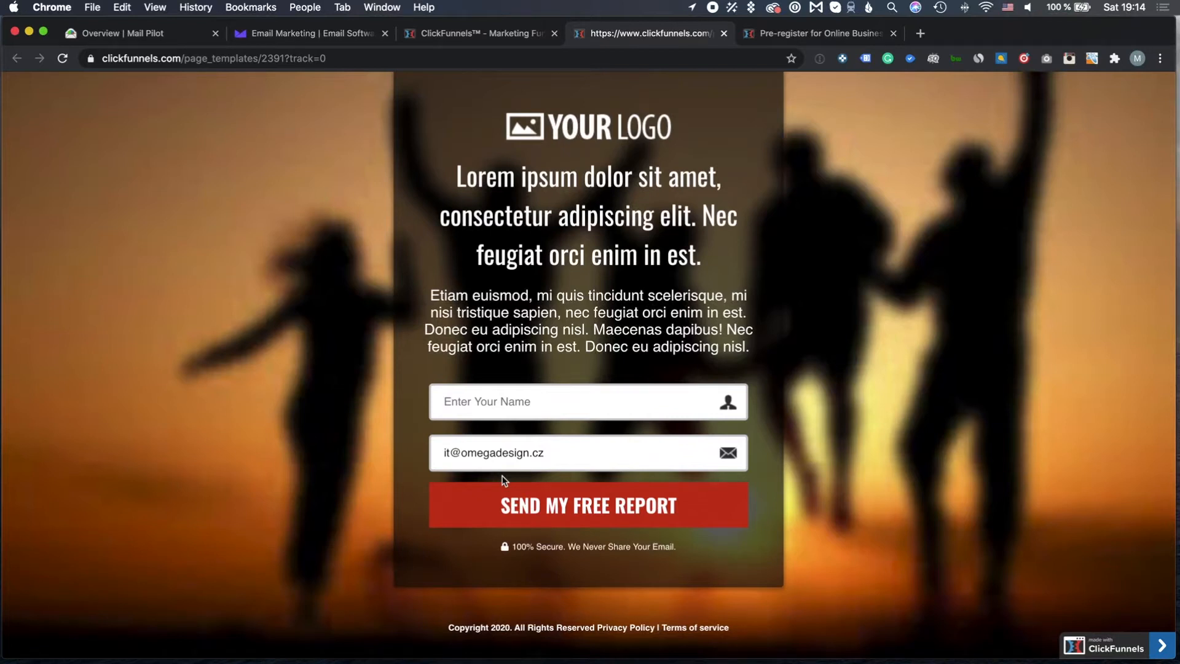
{"action": "left_click", "coordinate": [486, 34]}
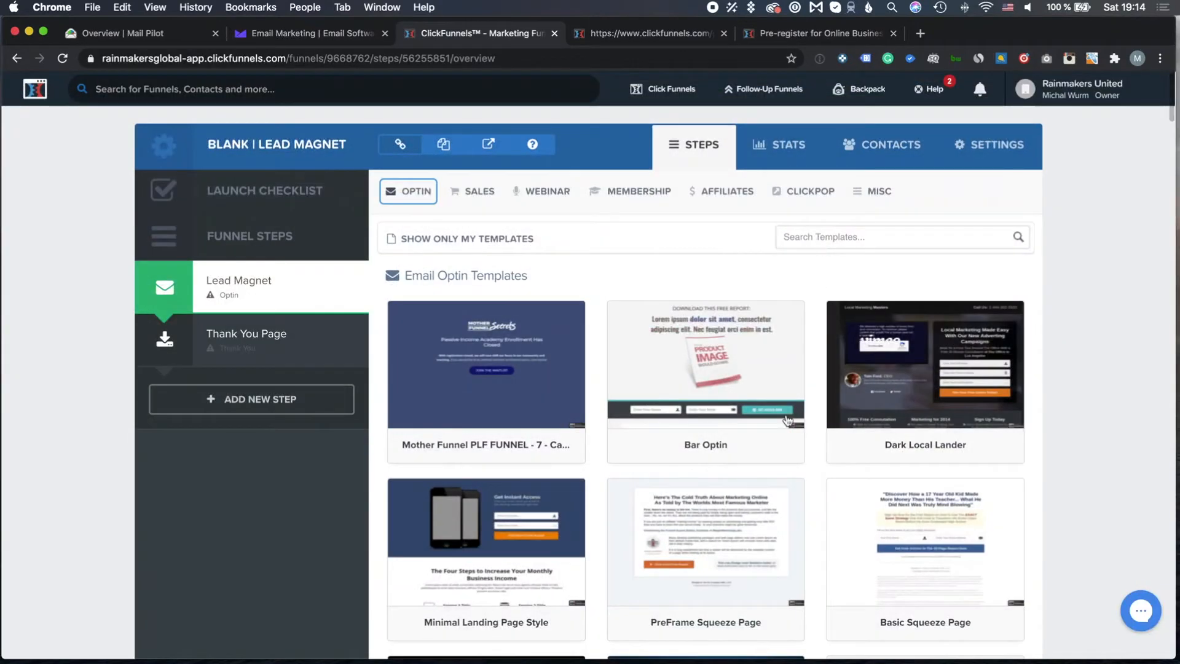
Apply the Optin Blank Start template, found by searching "blank", to the Lead Magnet step and open its page for editing
{"action": "scroll", "coordinate": [787, 419], "scroll_direction": "down", "scroll_amount": 20}
{"action": "scroll", "coordinate": [787, 420], "scroll_direction": "down", "scroll_amount": 20}
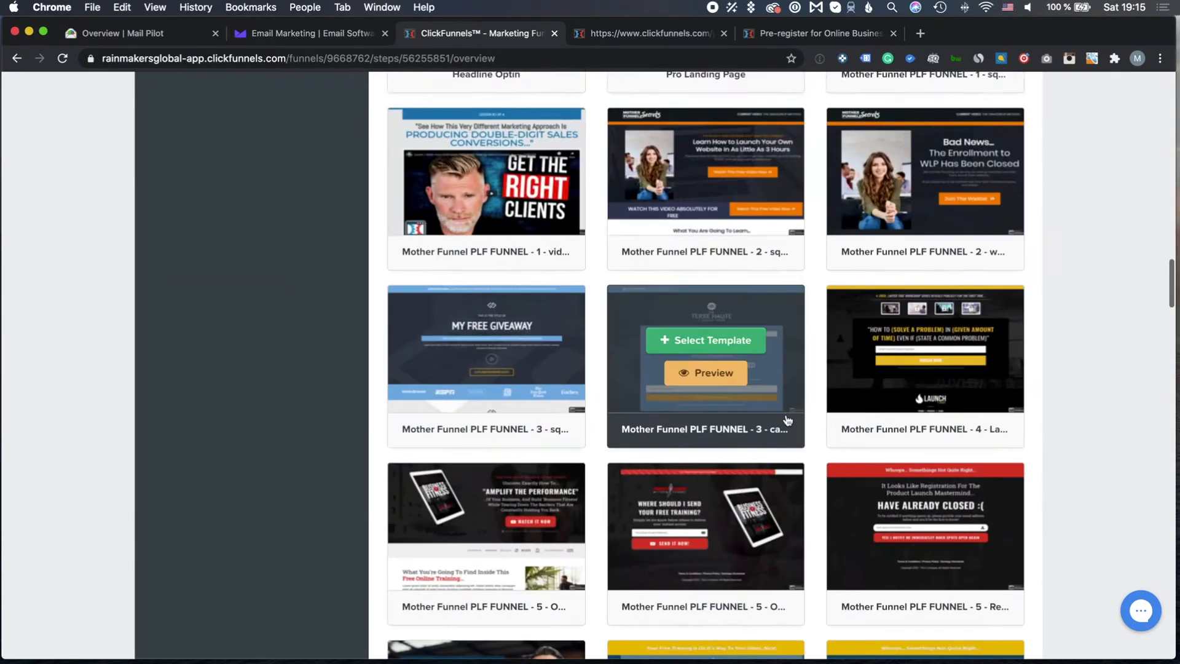
{"action": "scroll", "coordinate": [788, 420], "scroll_direction": "down", "scroll_amount": 20}
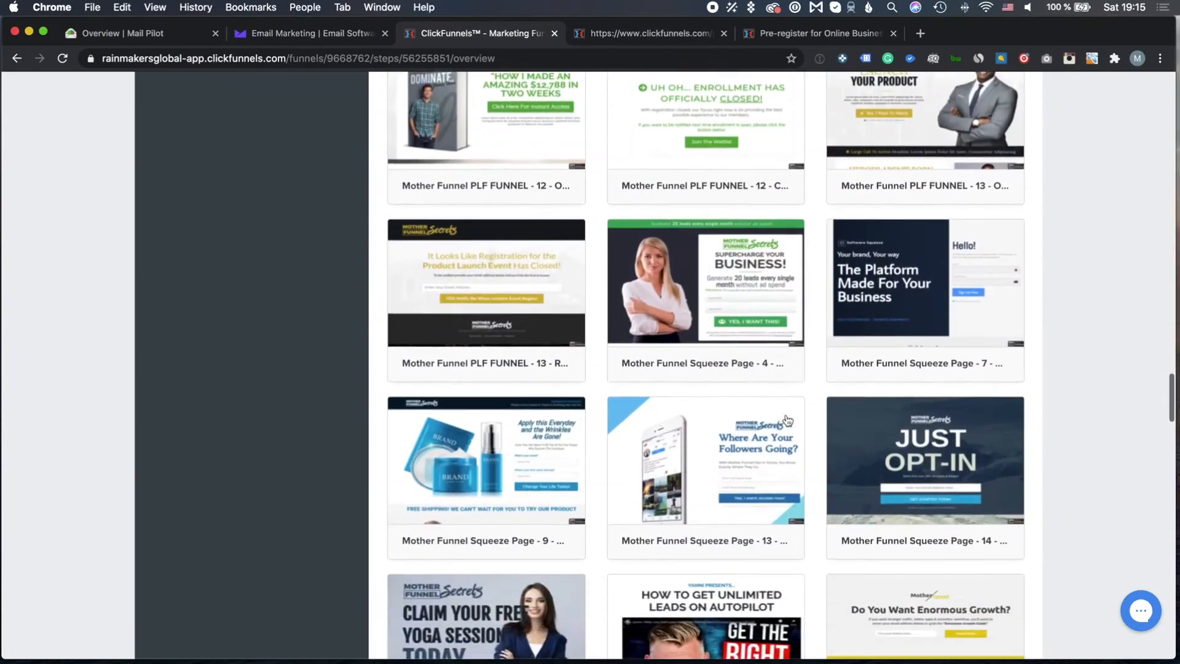
{"action": "scroll", "coordinate": [787, 419], "scroll_direction": "down", "scroll_amount": 5}
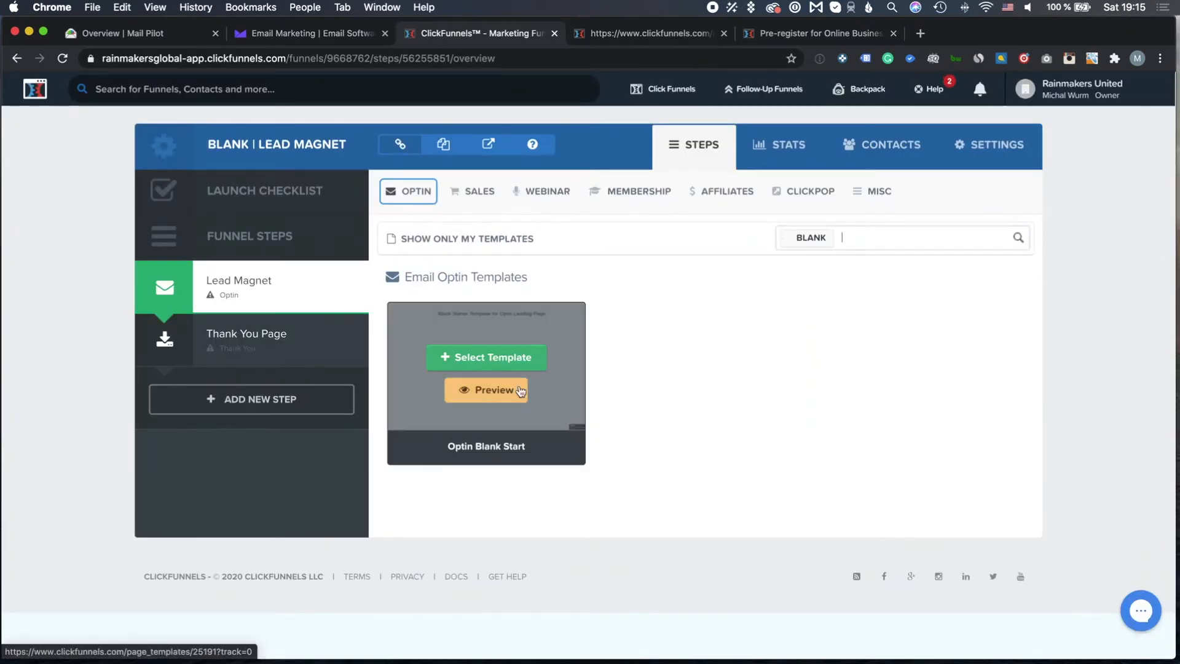
{"action": "left_click", "coordinate": [497, 357]}
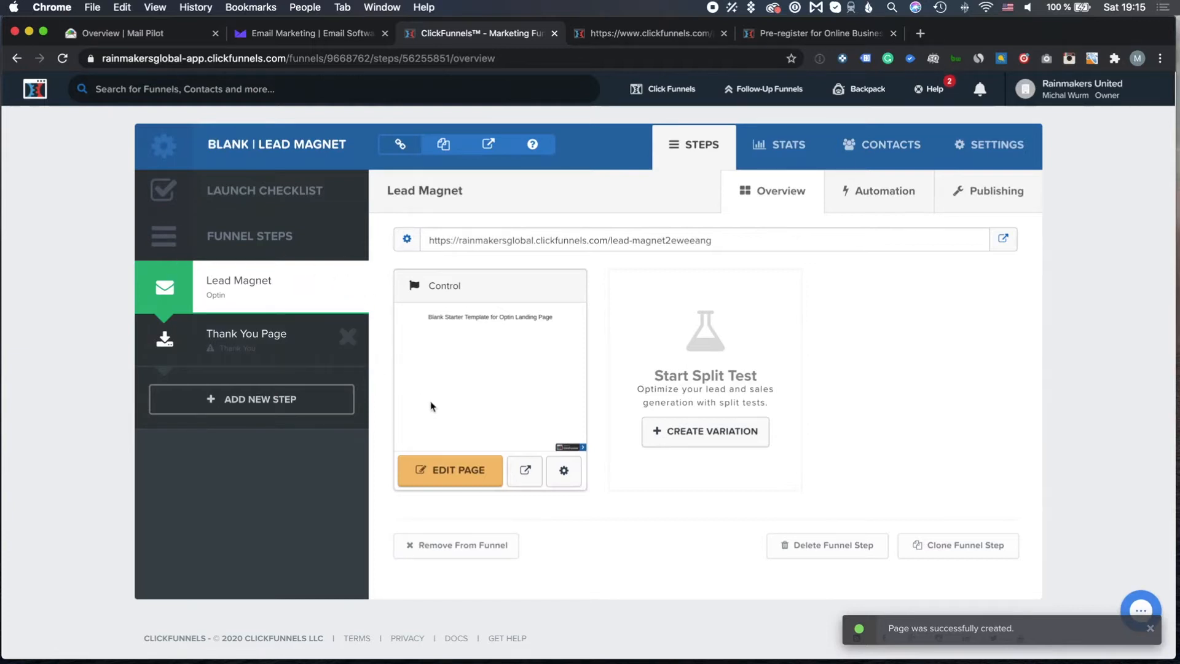
{"action": "left_click", "coordinate": [465, 478]}
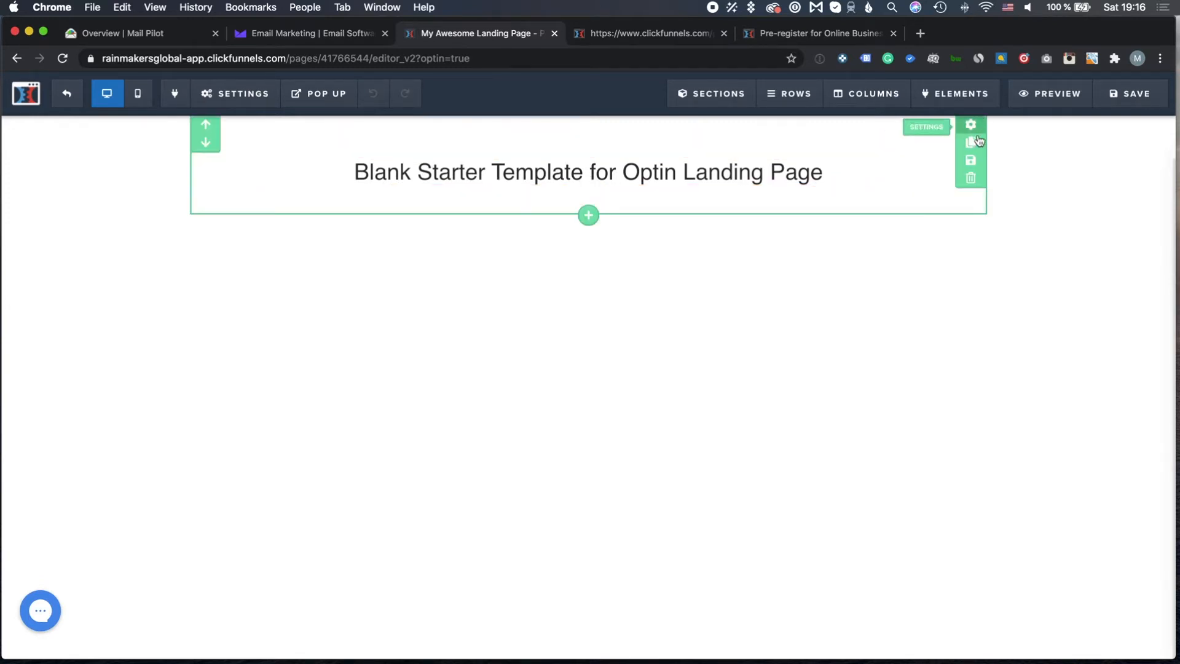
Delete the blank template's starter section and add a new Wide section to the empty page
{"action": "left_click", "coordinate": [970, 178]}
{"action": "left_click", "coordinate": [711, 139]}
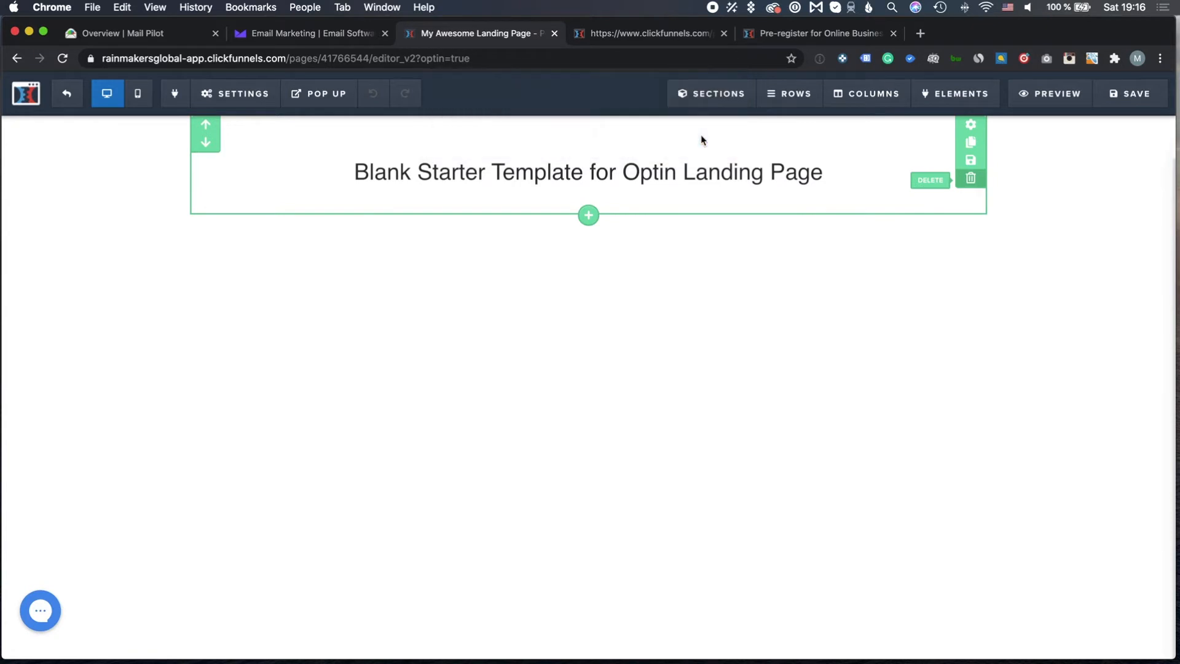
{"action": "mouse_move", "coordinate": [693, 104]}
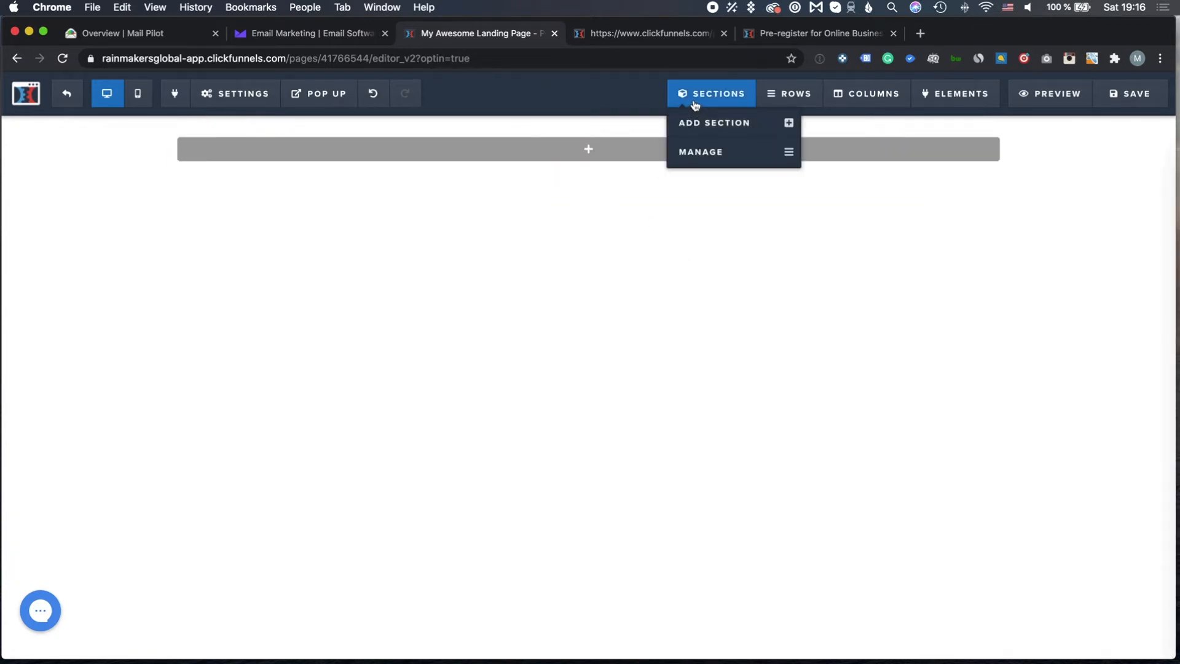
{"action": "left_click", "coordinate": [751, 125]}
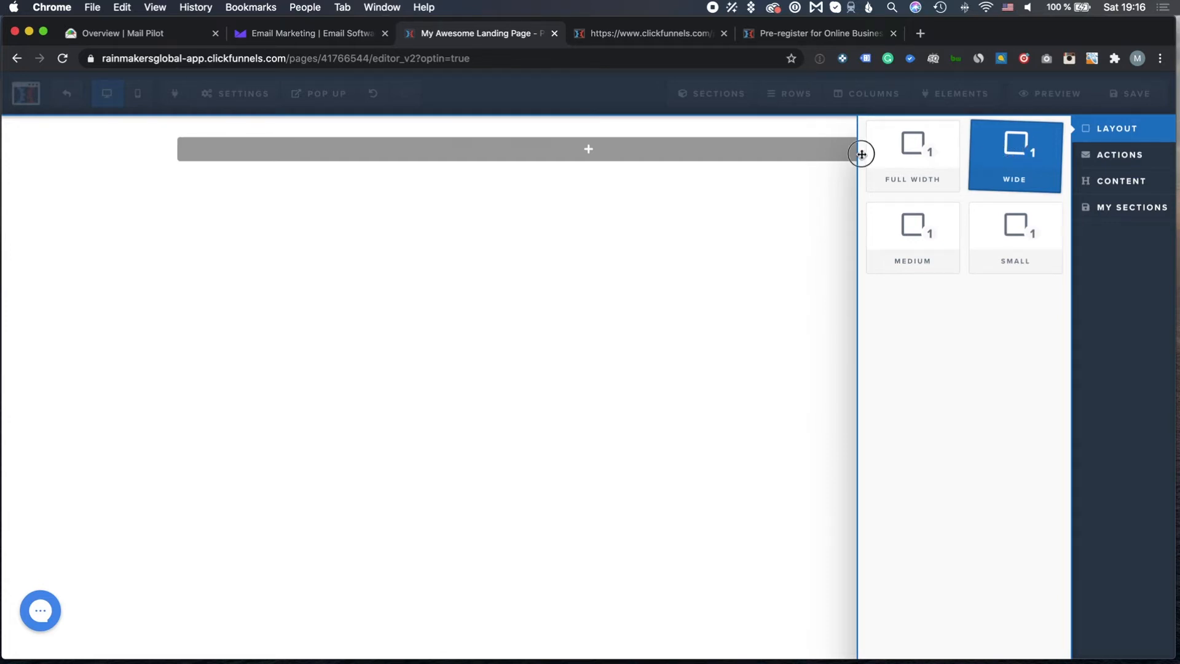
{"action": "left_click_drag", "start_coordinate": [862, 153], "coordinate": [787, 147]}
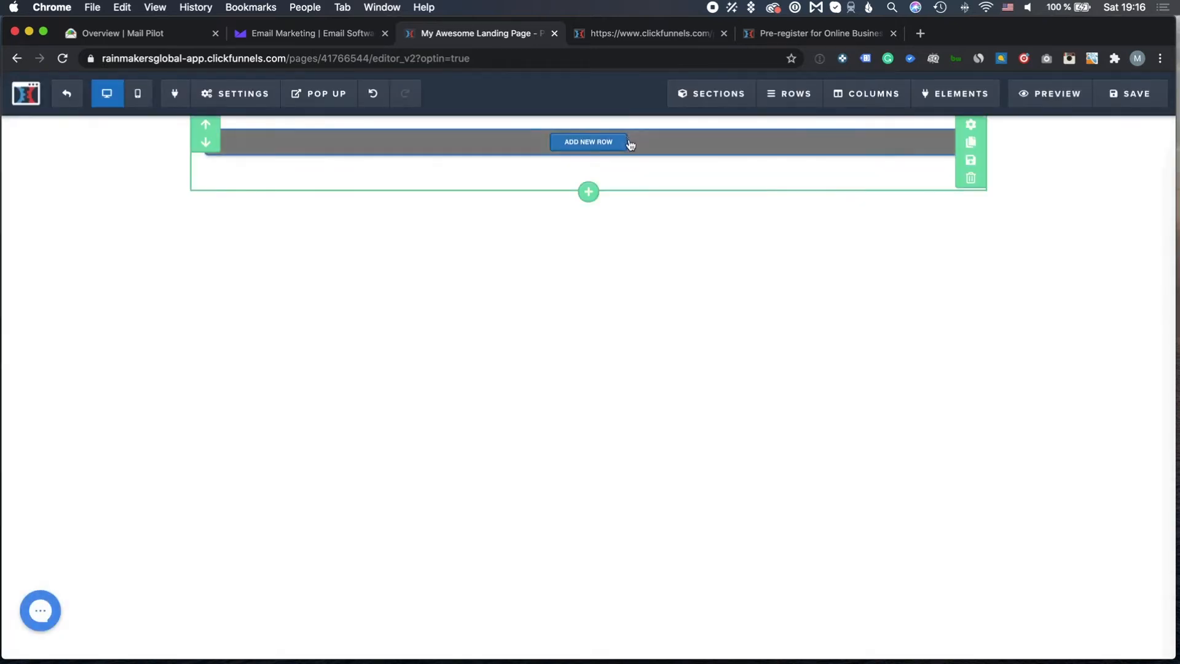
Add four rows to the new section with two columns, one column, two columns and one column, in that order
{"action": "left_click", "coordinate": [594, 148]}
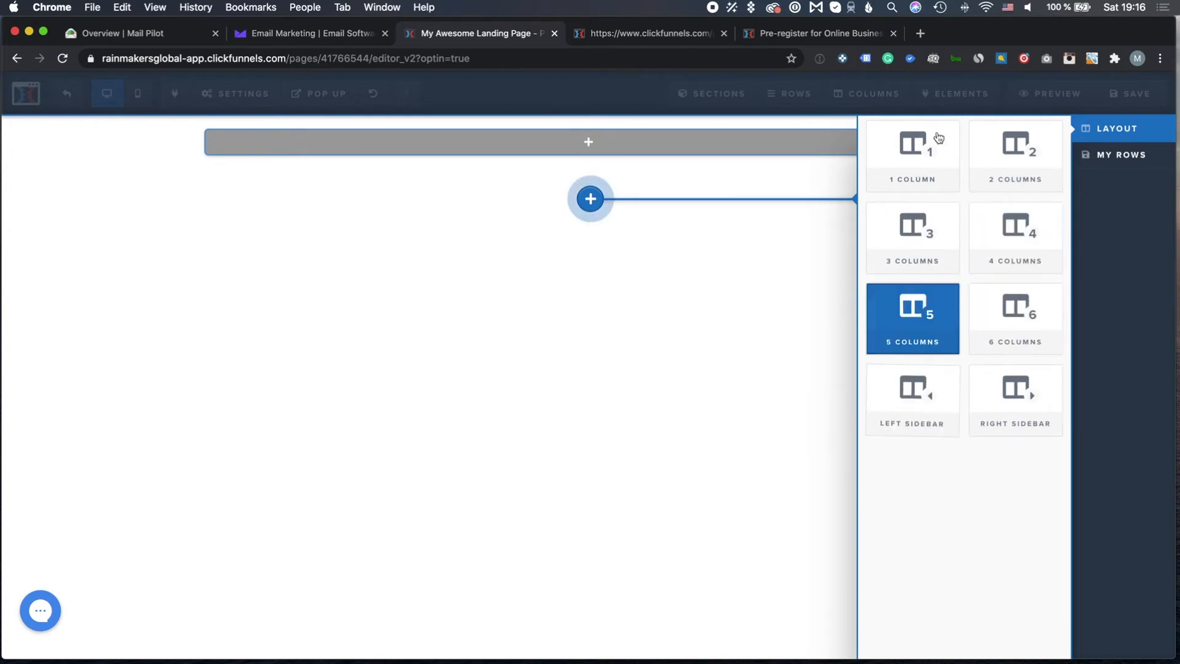
{"action": "left_click", "coordinate": [1008, 162]}
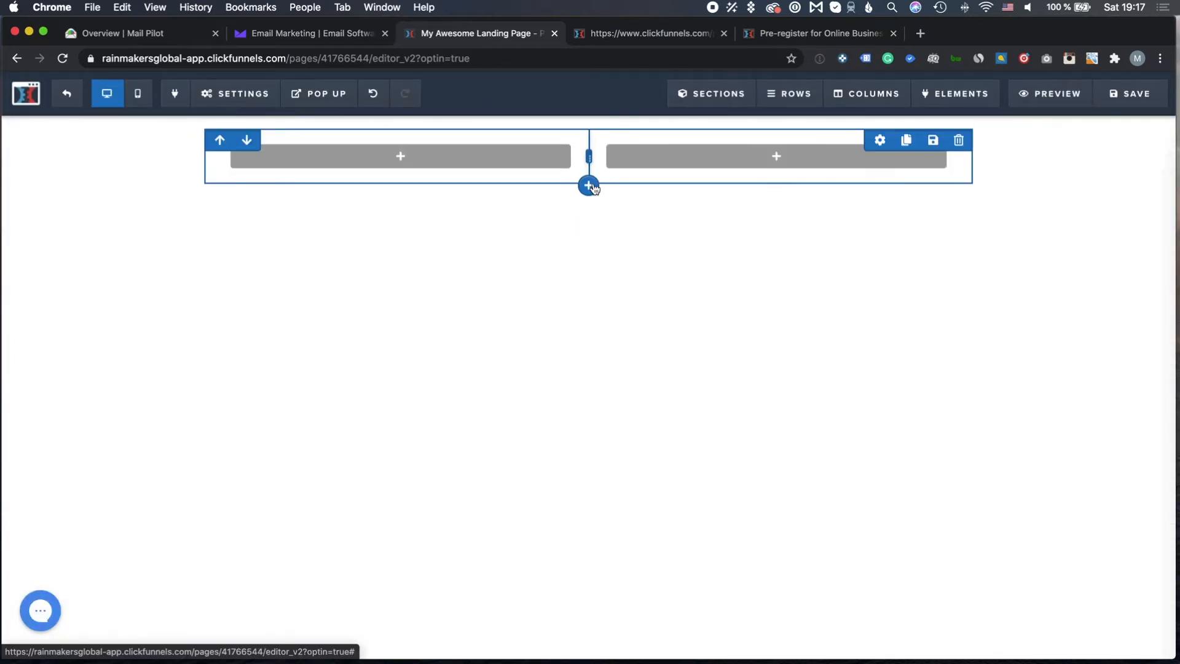
{"action": "left_click", "coordinate": [589, 185]}
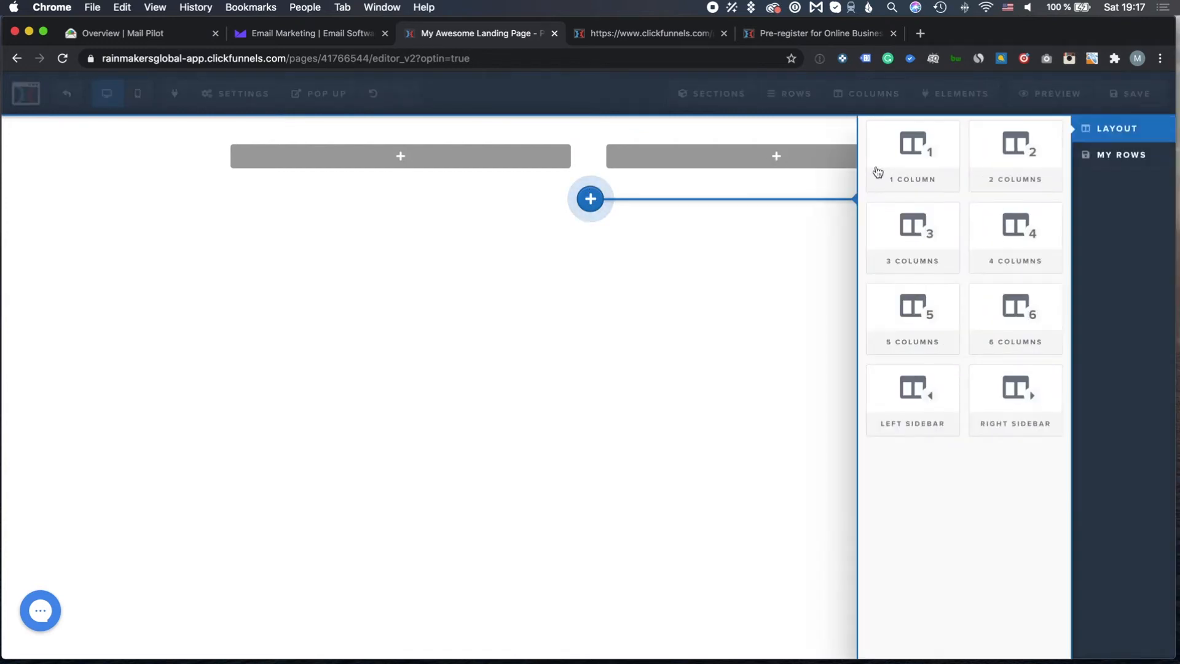
{"action": "left_click", "coordinate": [909, 148]}
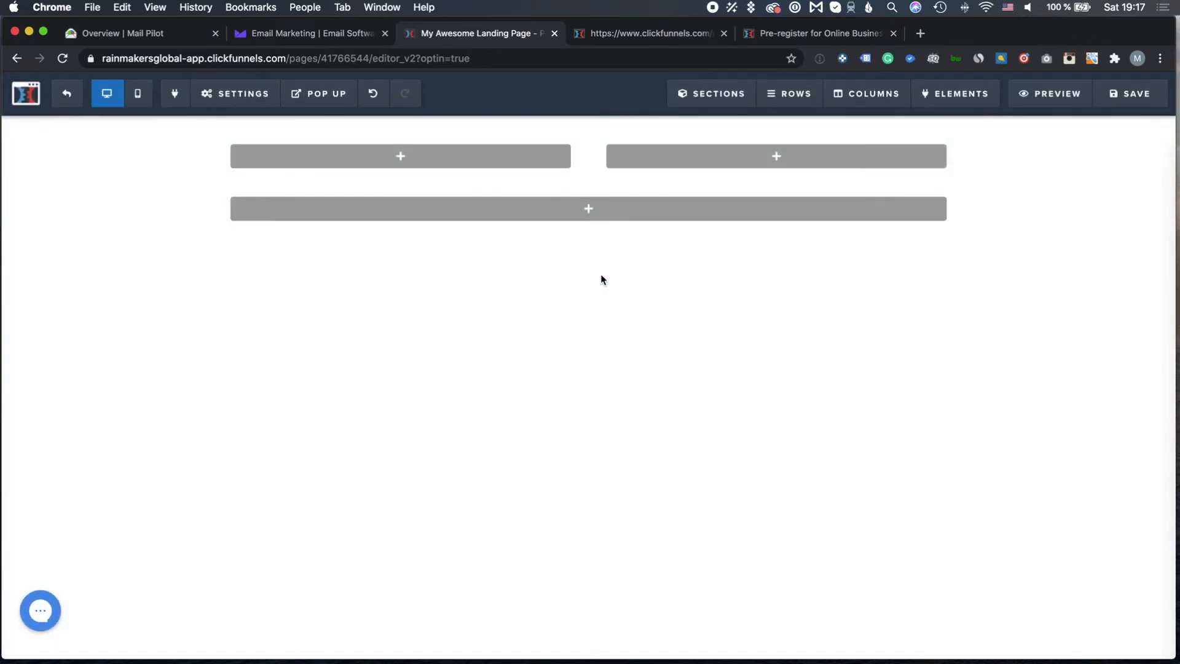
{"action": "left_click", "coordinate": [589, 238]}
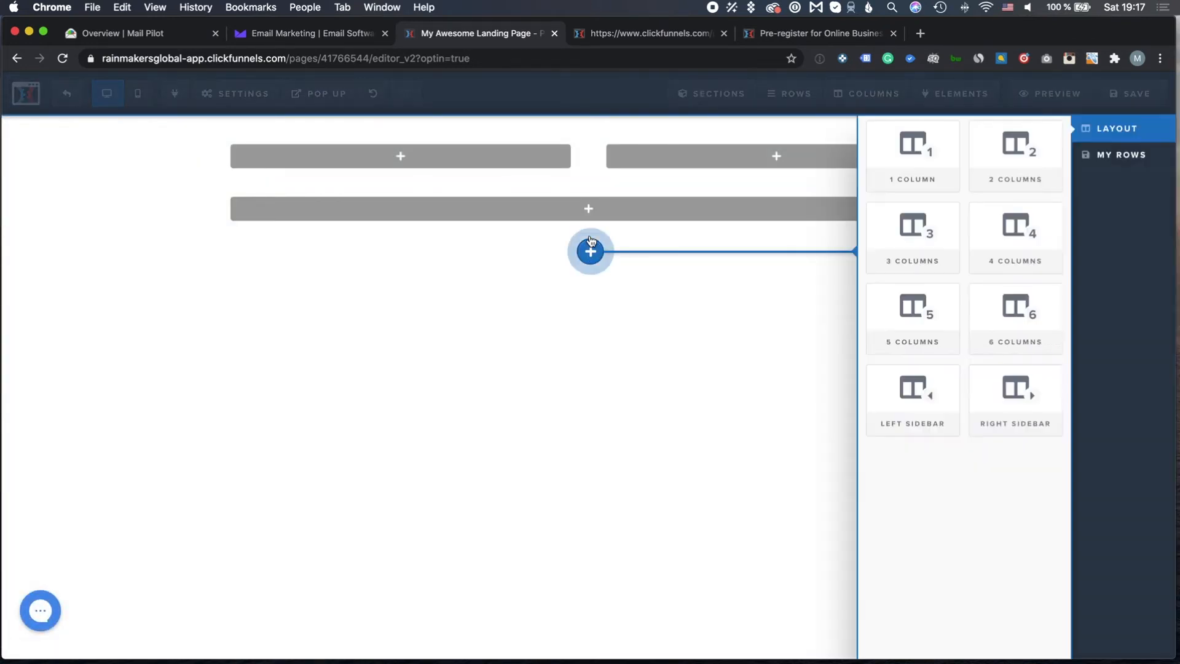
{"action": "left_click", "coordinate": [1013, 170]}
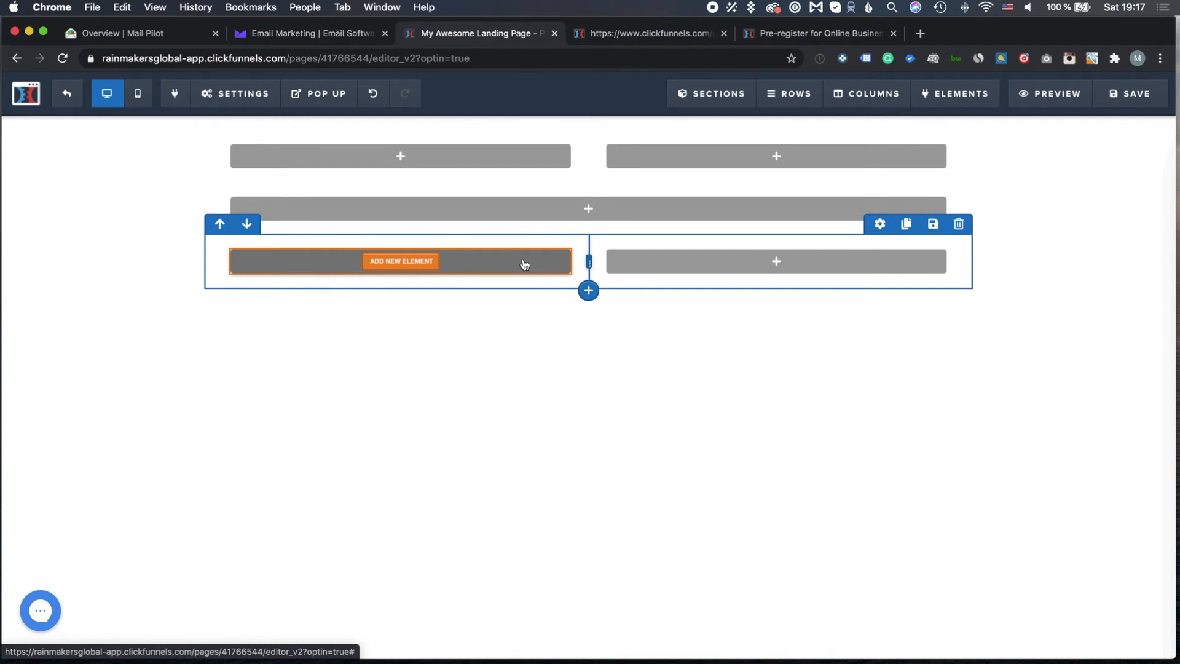
{"action": "left_click", "coordinate": [589, 291]}
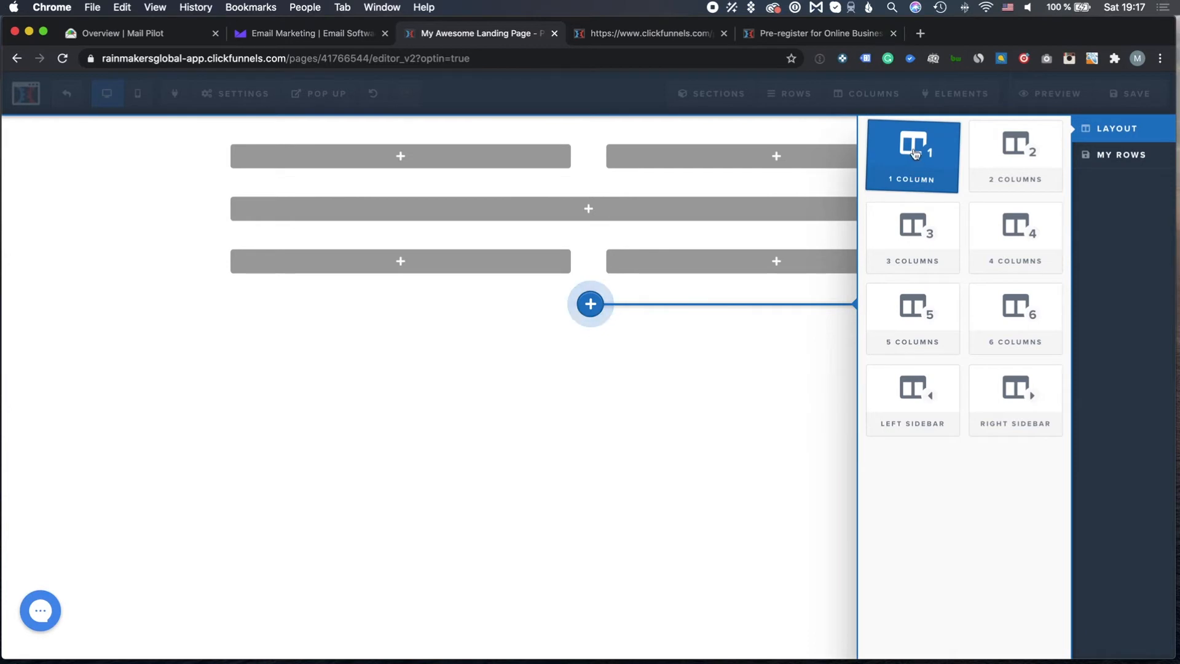
{"action": "left_click", "coordinate": [915, 153]}
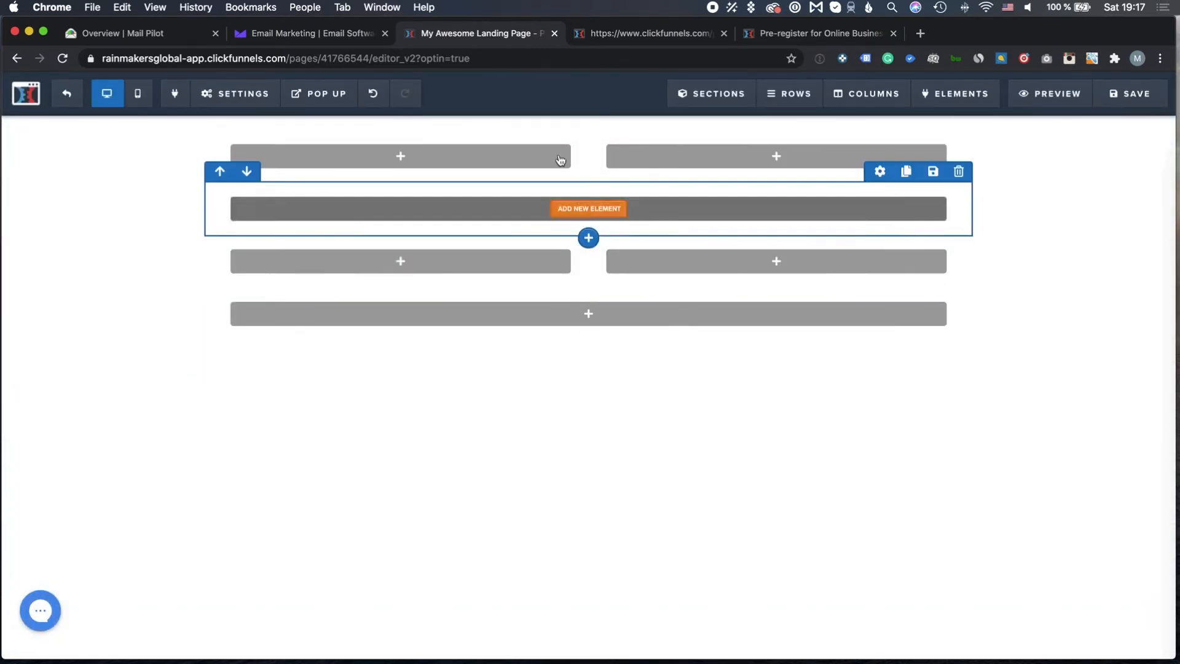
Place an image in the first row's left column using the Online Business Launchpad logo from the library, and narrow that column
{"action": "left_click", "coordinate": [402, 156]}
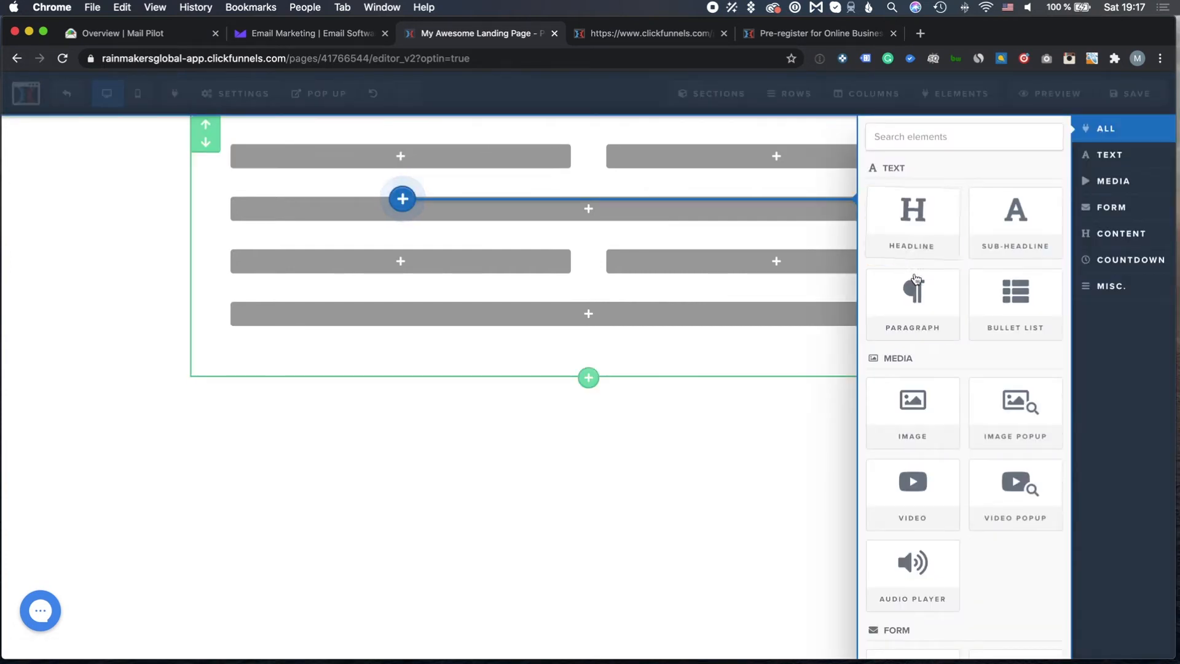
{"action": "left_click_drag", "start_coordinate": [929, 419], "coordinate": [430, 153]}
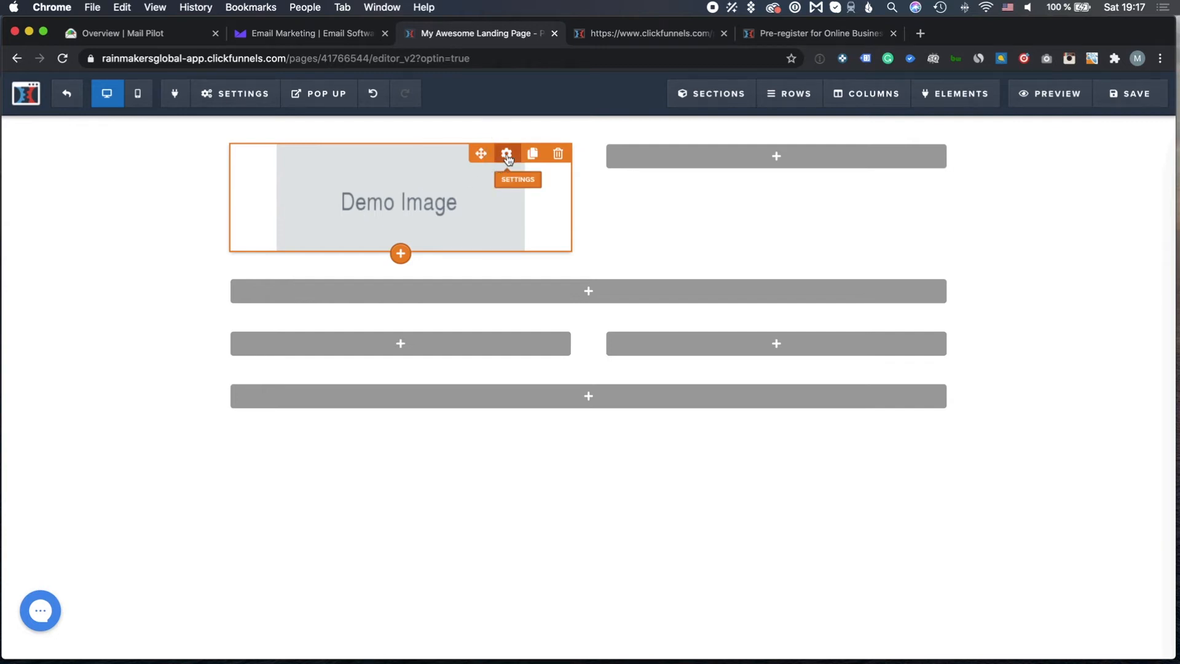
{"action": "left_click", "coordinate": [507, 155]}
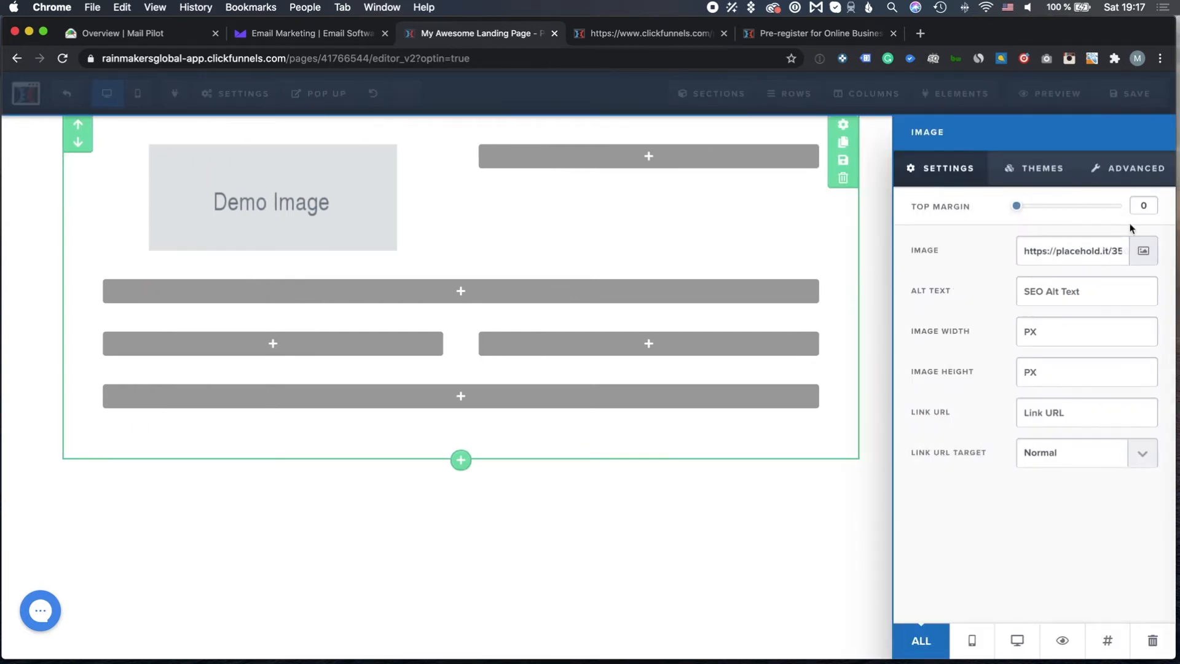
{"action": "left_click", "coordinate": [1139, 254]}
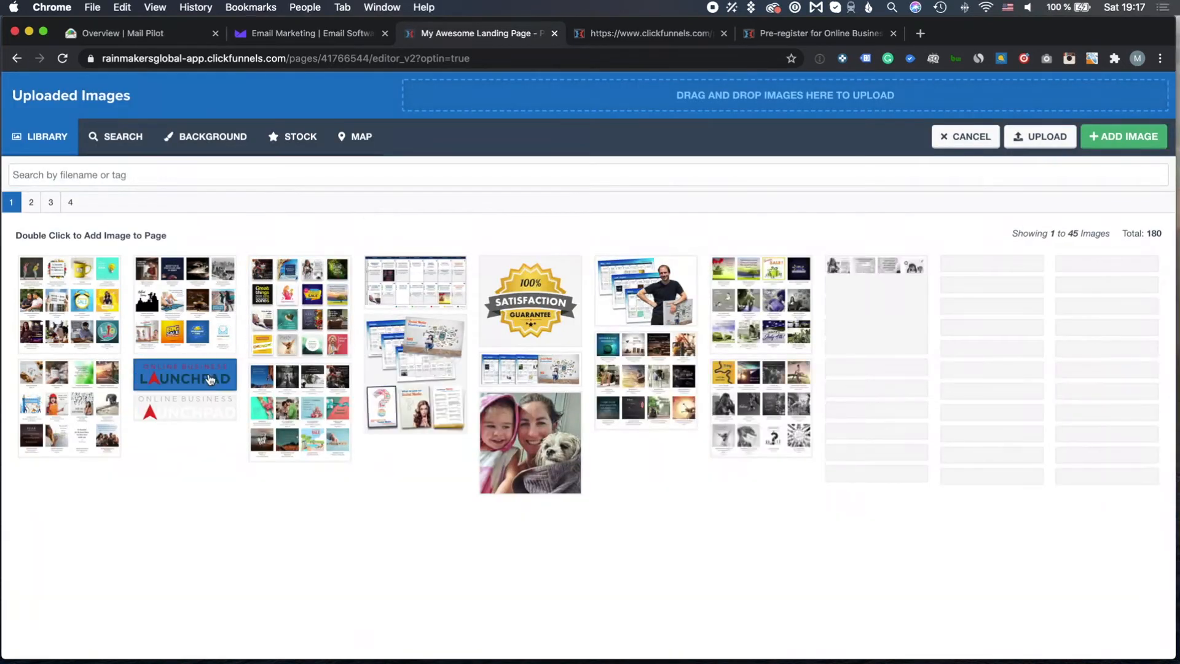
{"action": "left_click", "coordinate": [210, 379]}
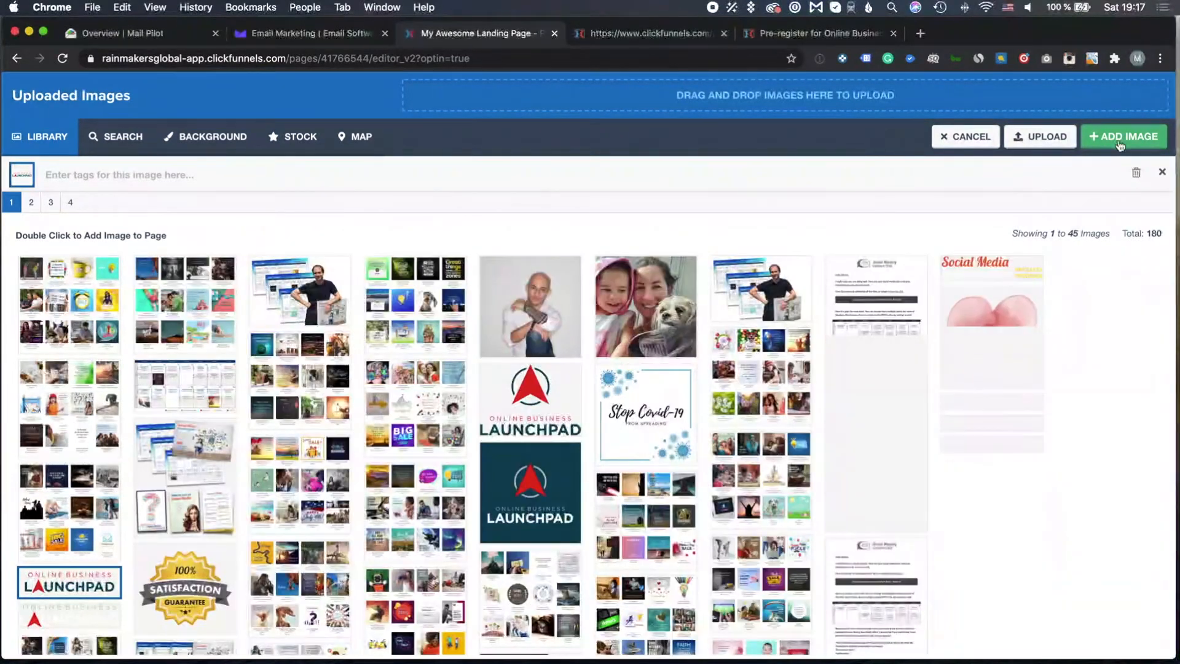
{"action": "left_click", "coordinate": [1121, 138]}
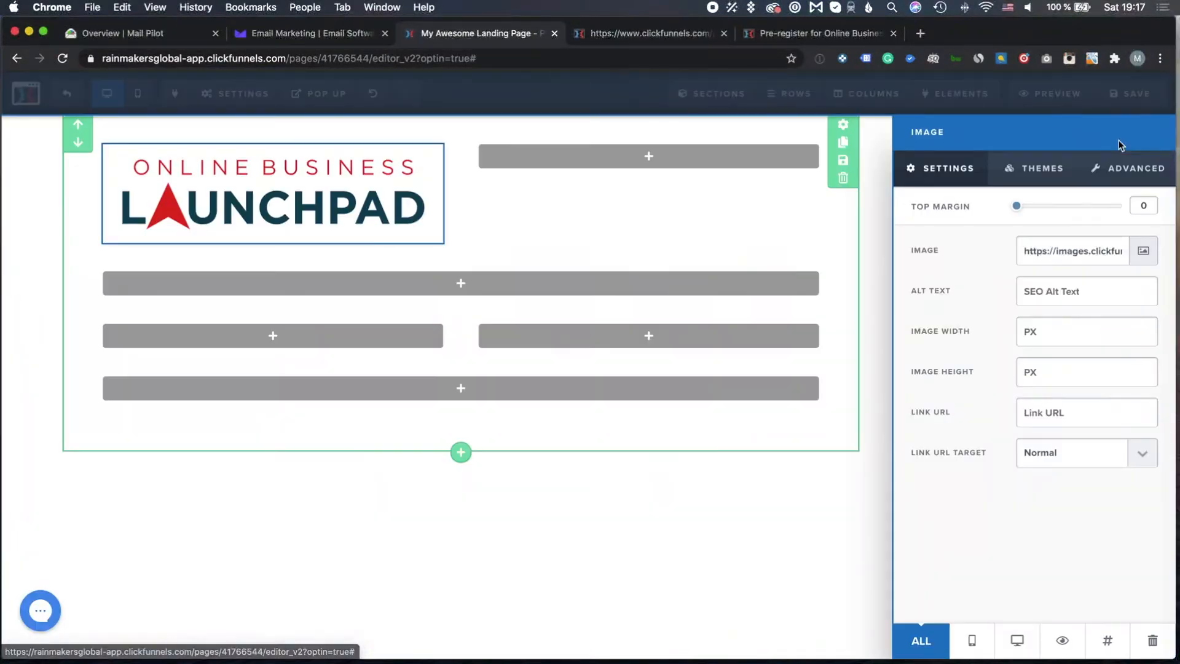
{"action": "left_click", "coordinate": [430, 209]}
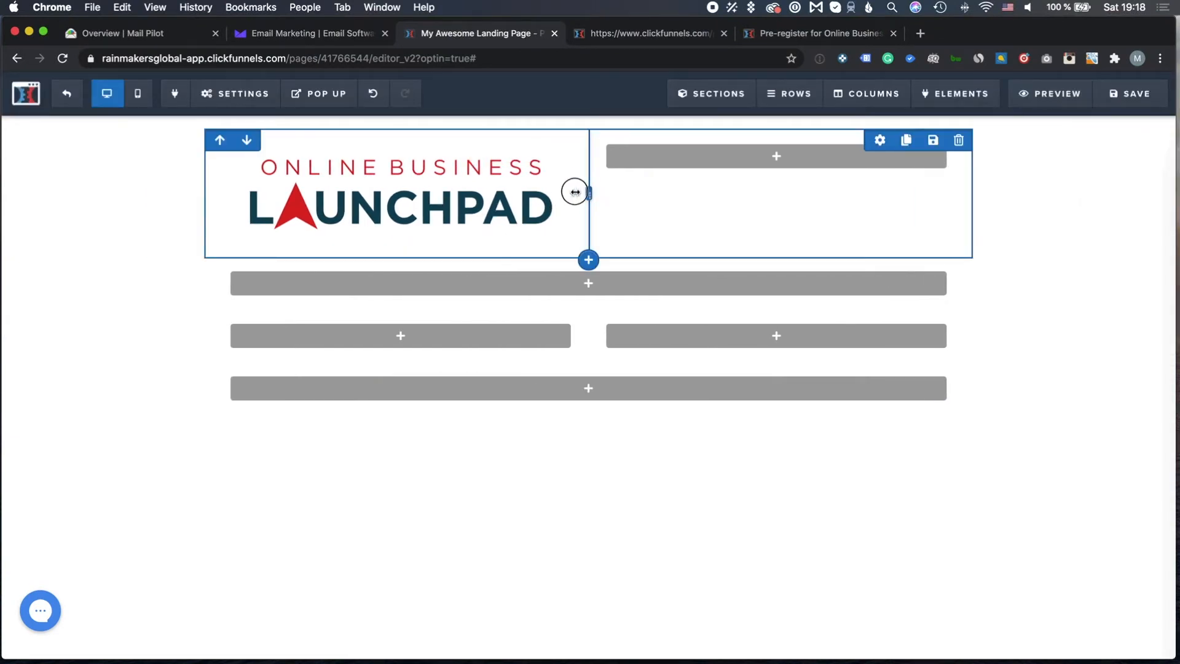
{"action": "left_click_drag", "start_coordinate": [575, 192], "coordinate": [470, 187]}
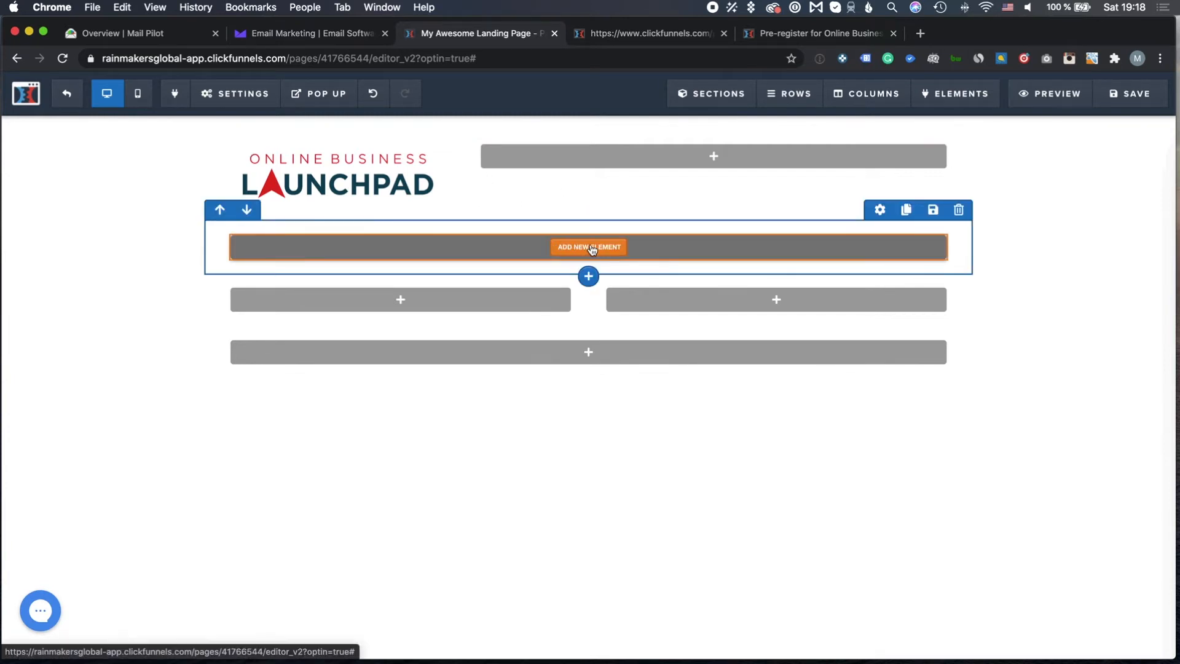
Add a Headline element to the second row and a Paragraph element to the third row's left column
{"action": "left_click", "coordinate": [618, 252]}
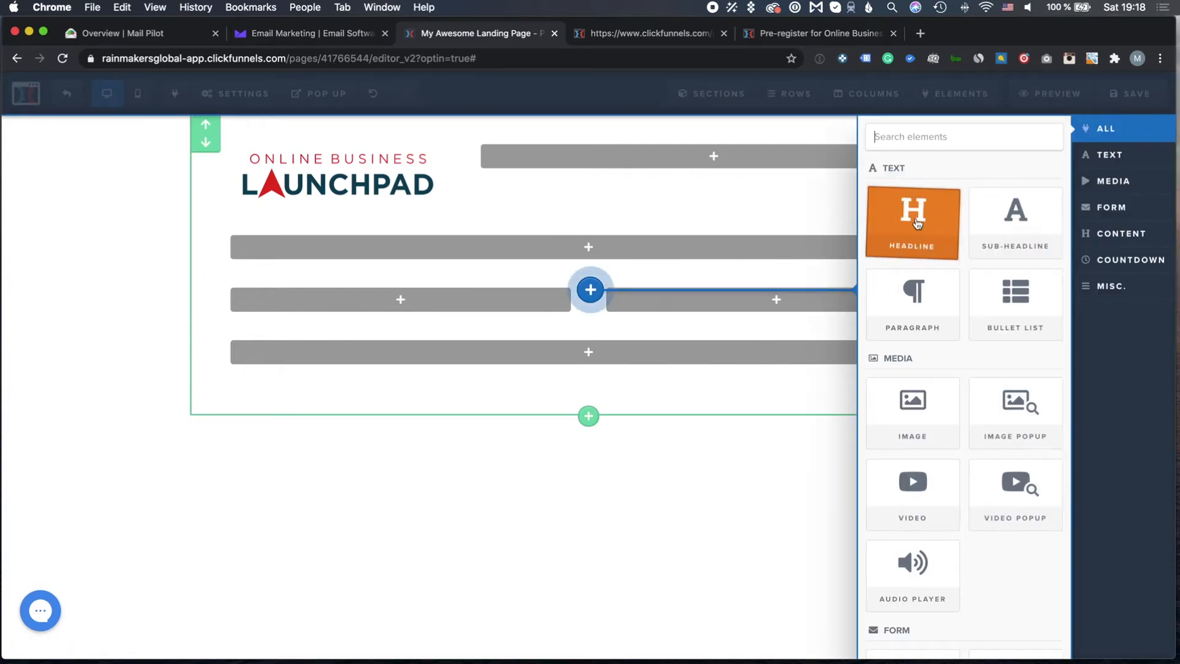
{"action": "left_click", "coordinate": [917, 222]}
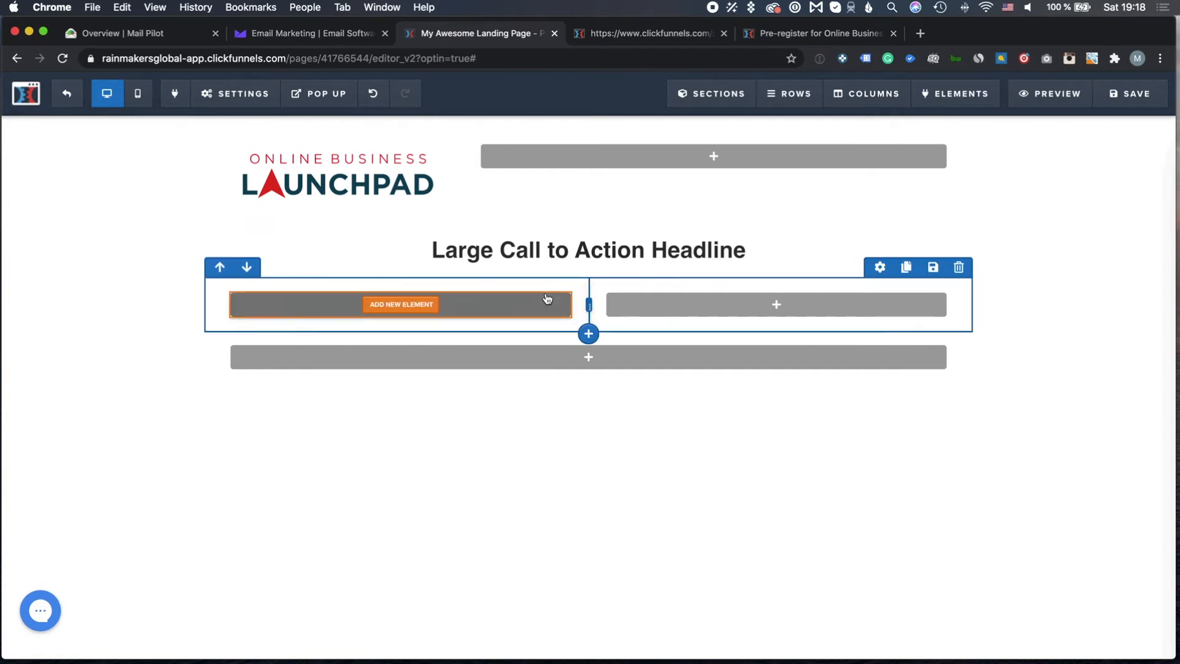
{"action": "left_click", "coordinate": [411, 306]}
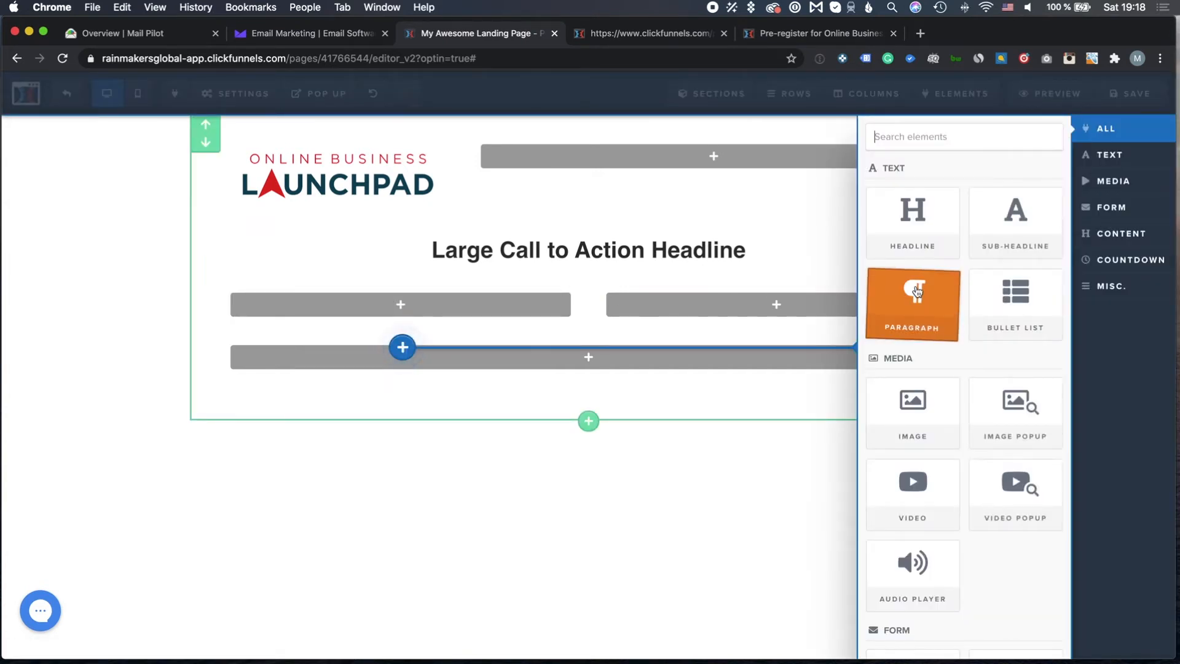
{"action": "left_click", "coordinate": [917, 293]}
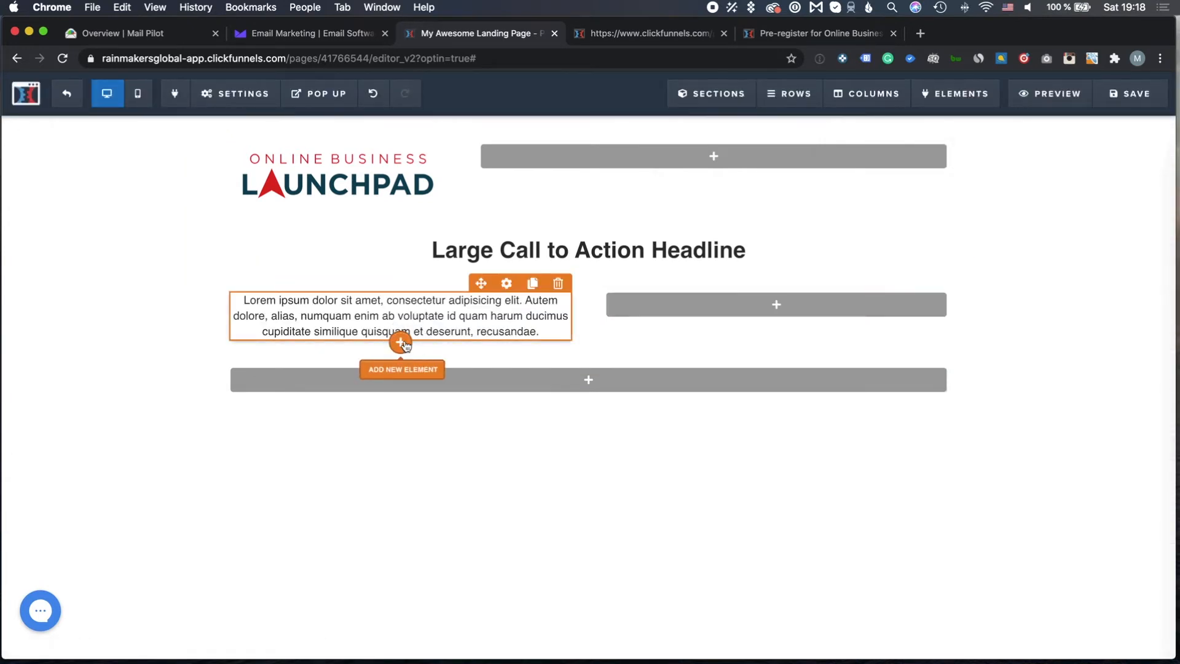
Add an Image element to the third row's left column and place it above the paragraph
{"action": "left_click", "coordinate": [401, 343]}
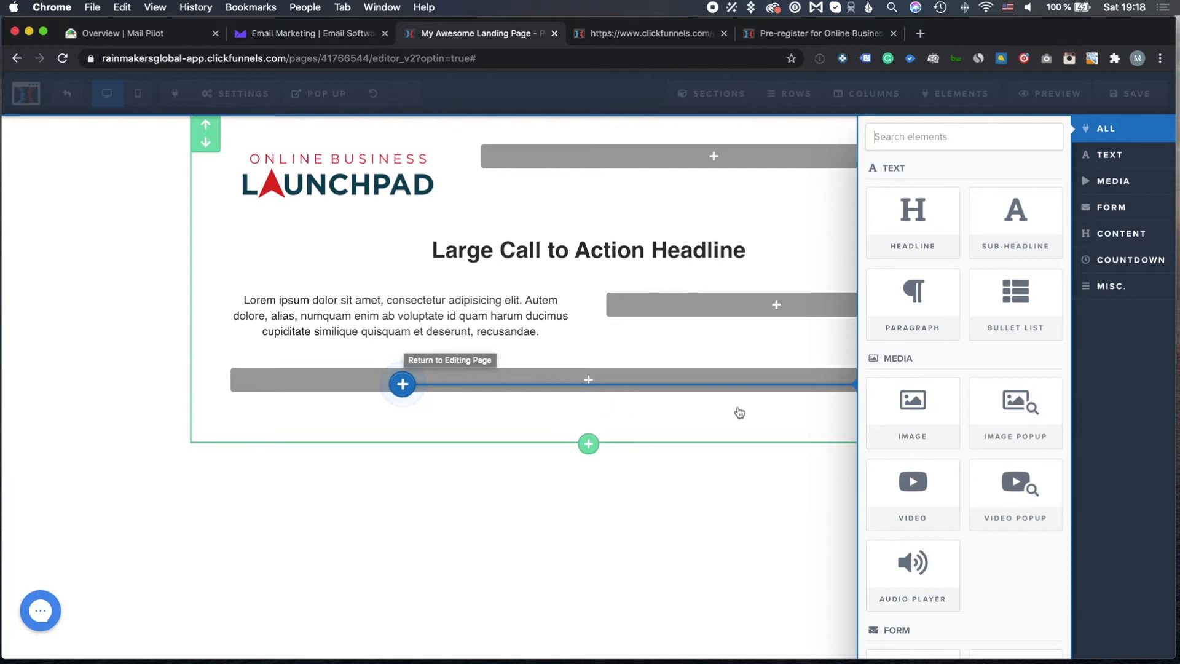
{"action": "left_click", "coordinate": [899, 400]}
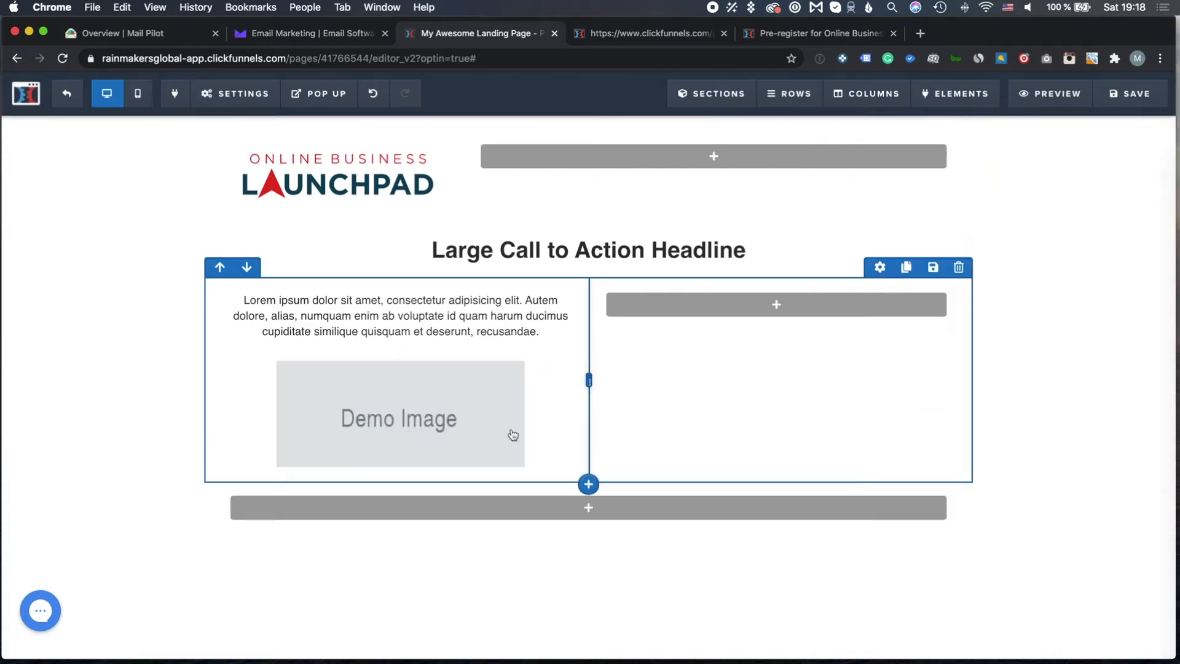
{"action": "left_click_drag", "start_coordinate": [484, 352], "coordinate": [453, 301]}
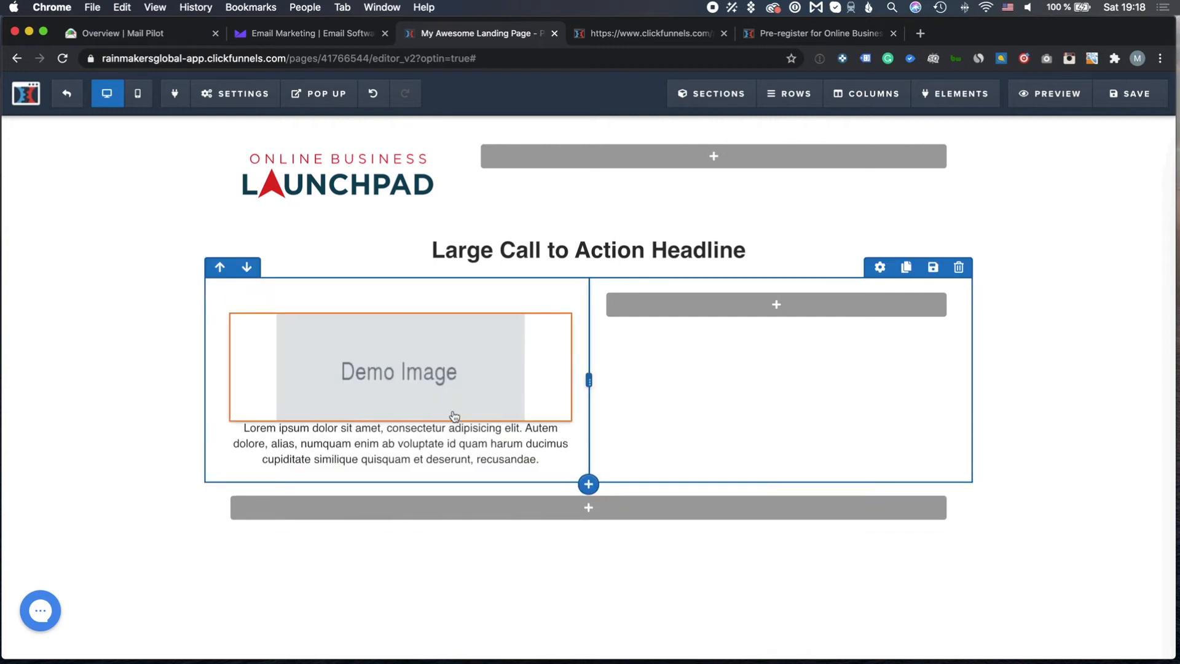
Add two Input form elements, one below the other, to the third row's right column
{"action": "left_click", "coordinate": [776, 305]}
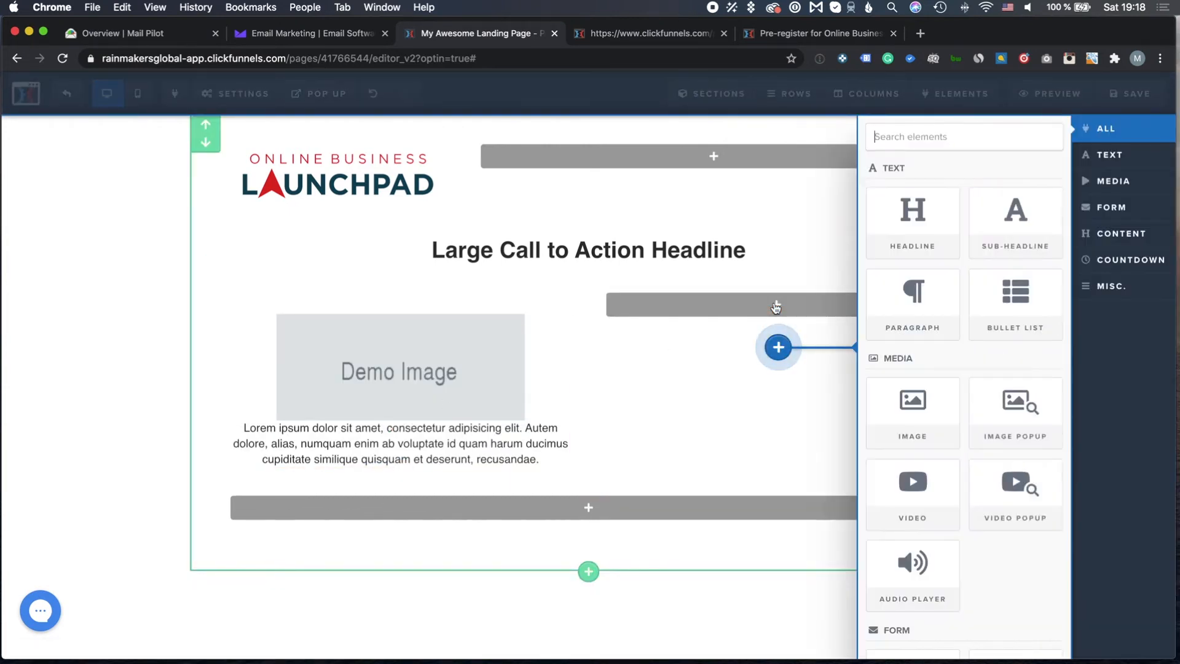
{"action": "left_click", "coordinate": [1119, 209]}
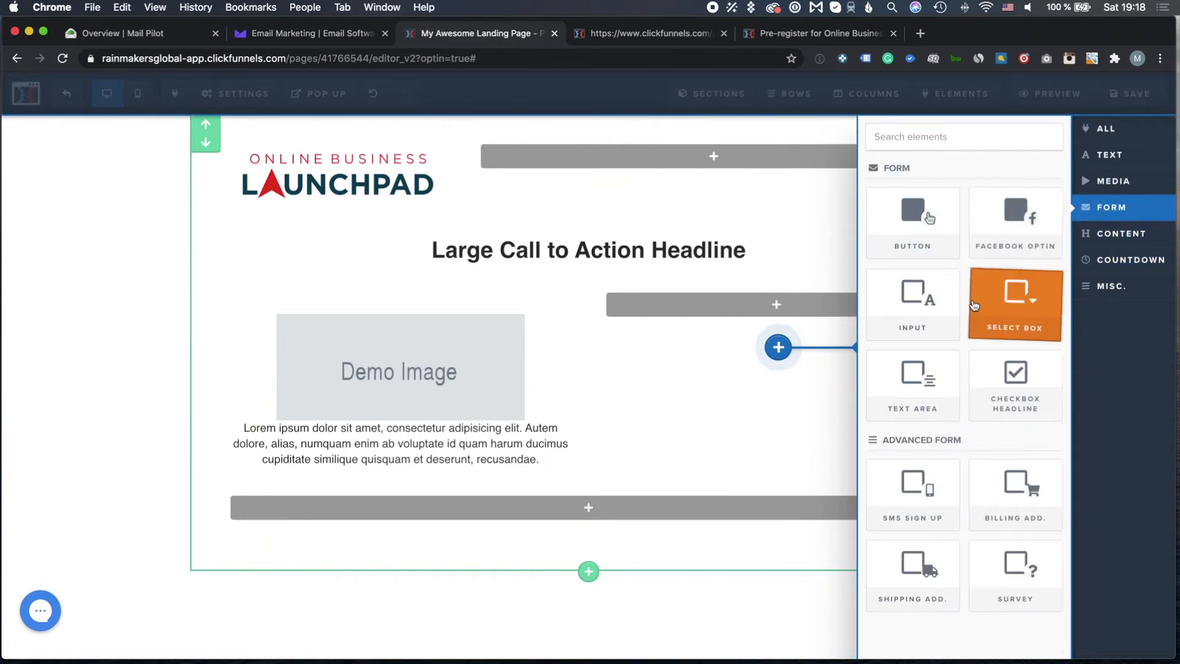
{"action": "left_click", "coordinate": [924, 299]}
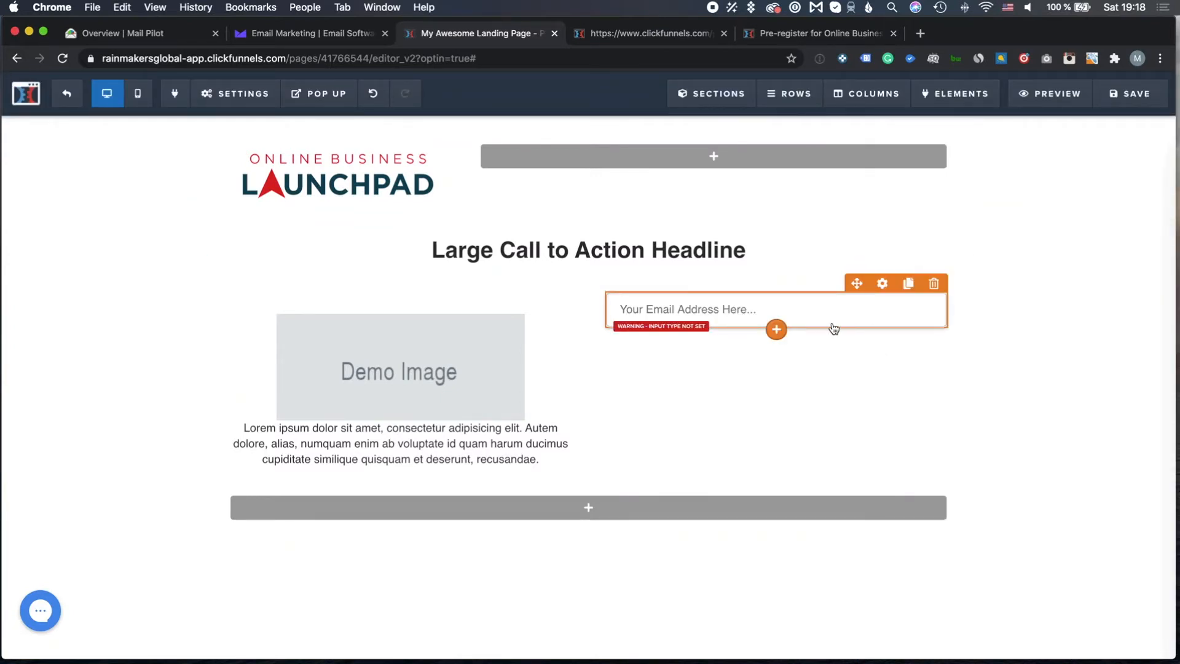
{"action": "left_click", "coordinate": [778, 331]}
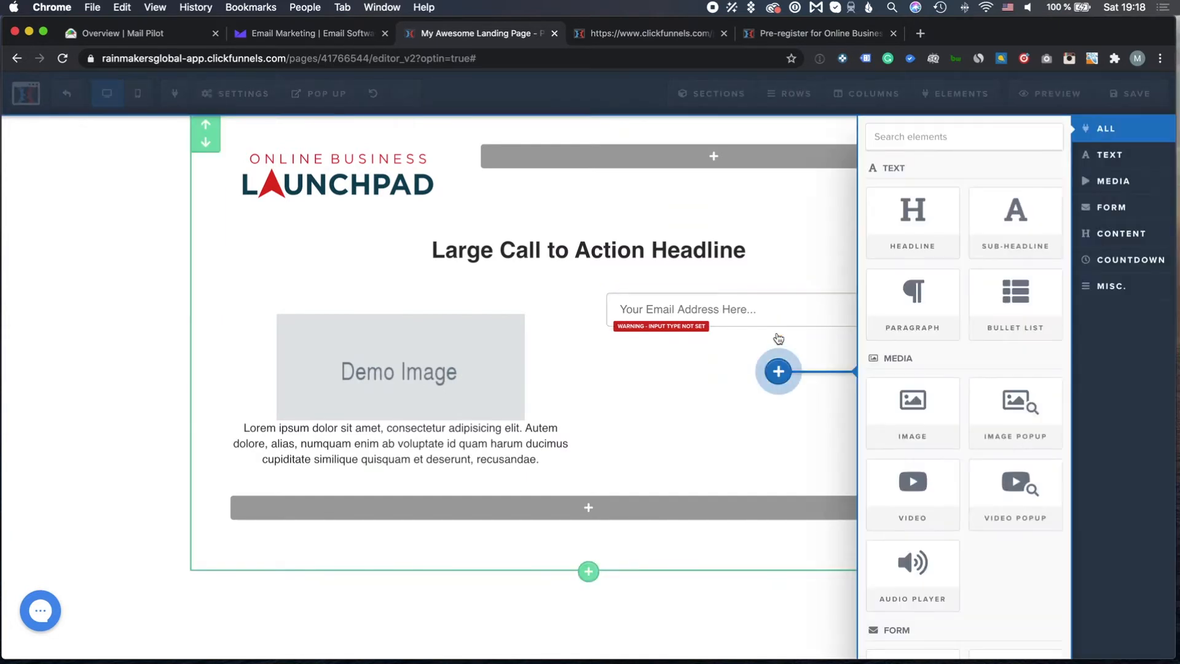
{"action": "left_click", "coordinate": [1119, 209]}
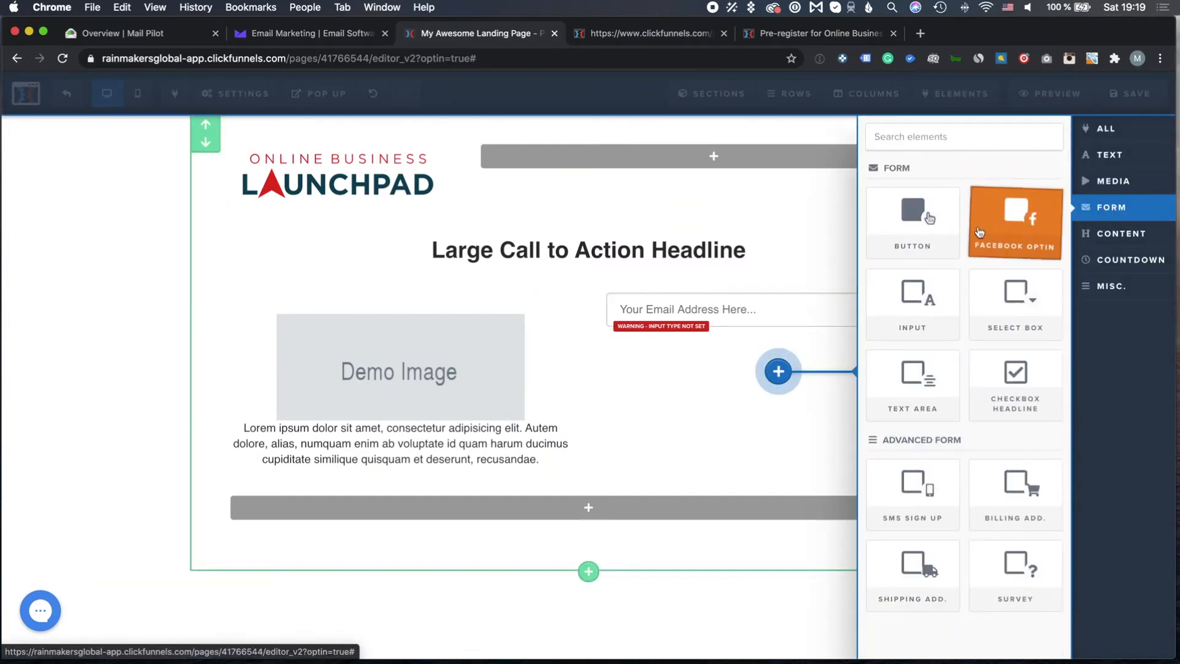
{"action": "left_click", "coordinate": [918, 311]}
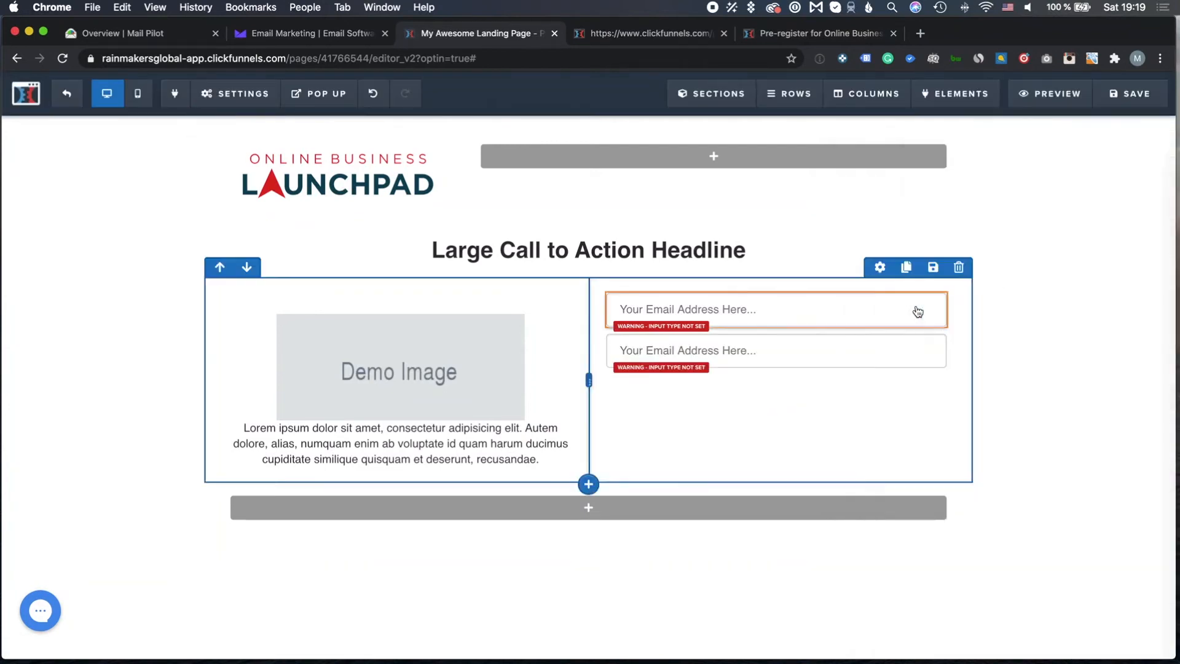
Add a Button form element beneath the two input fields and a Paragraph element to the bottom row
{"action": "left_click", "coordinate": [780, 370]}
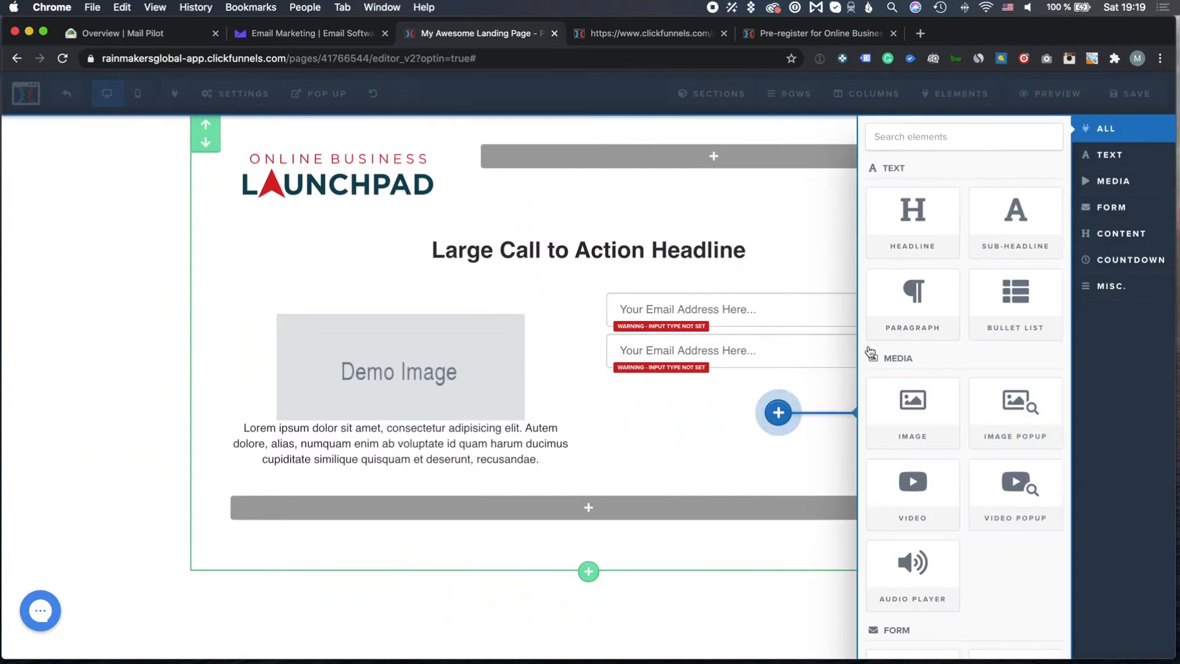
{"action": "left_click", "coordinate": [1104, 212]}
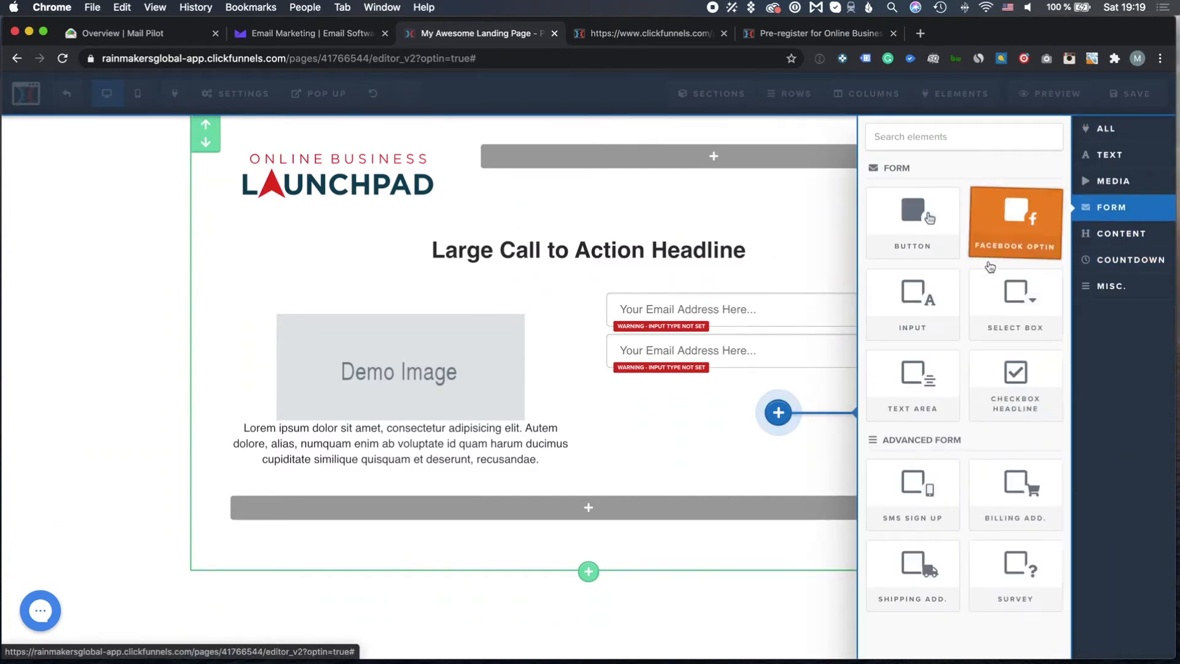
{"action": "left_click", "coordinate": [916, 225]}
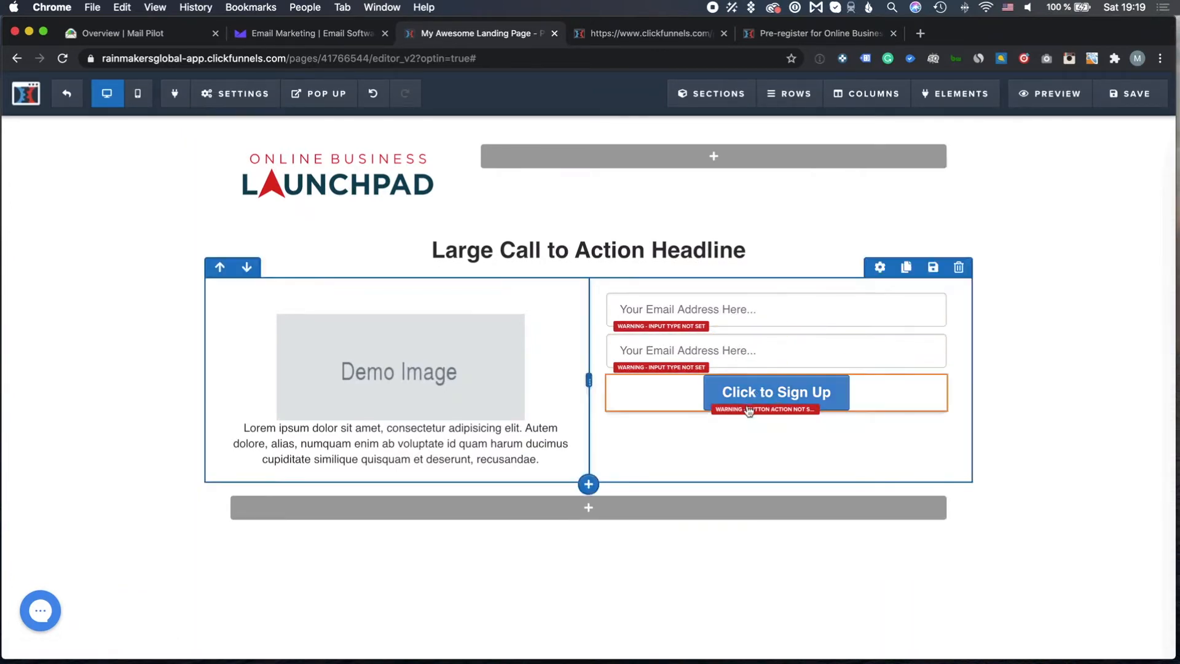
{"action": "left_click", "coordinate": [589, 509]}
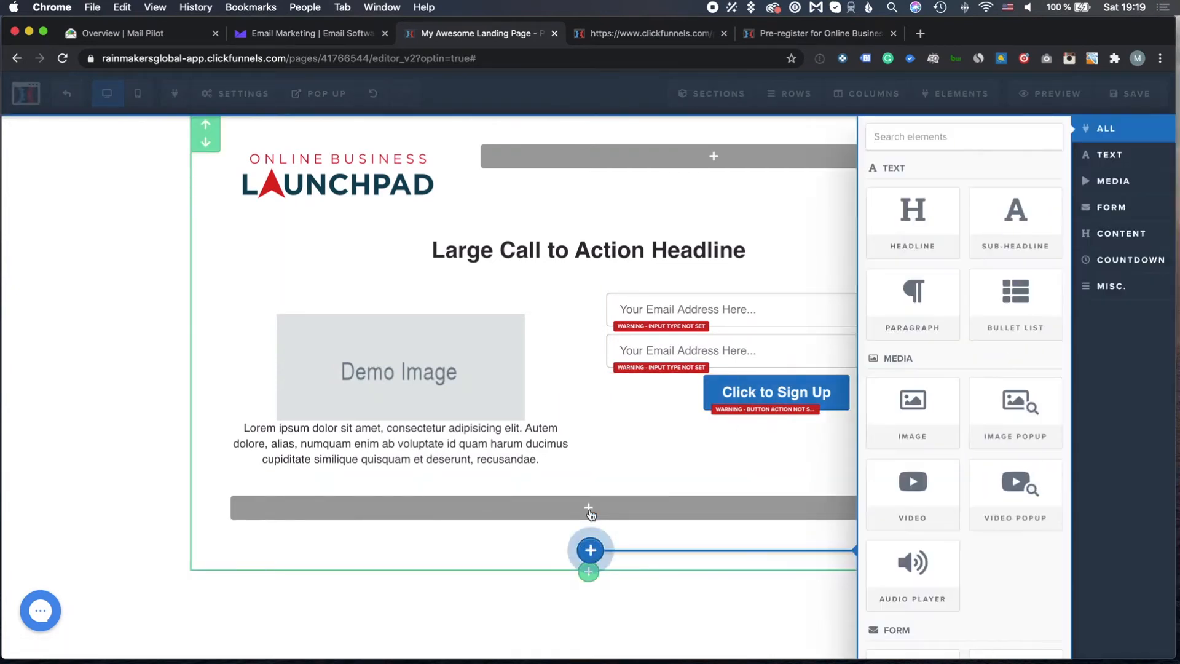
{"action": "left_click", "coordinate": [937, 332]}
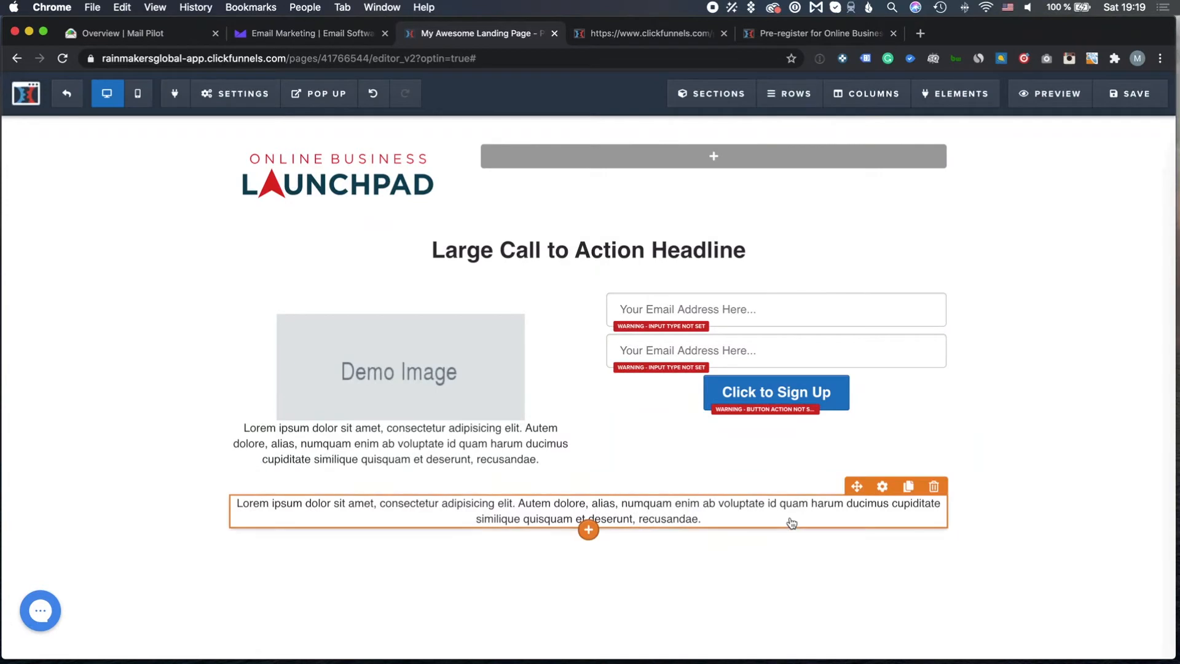
Replace the headline text with "Sign up to receive awesome updates from us", breaking the line before "updates"
{"action": "double_click", "coordinate": [666, 249]}
{"action": "triple_click", "coordinate": [667, 249]}
{"action": "type", "text": "Signu"}
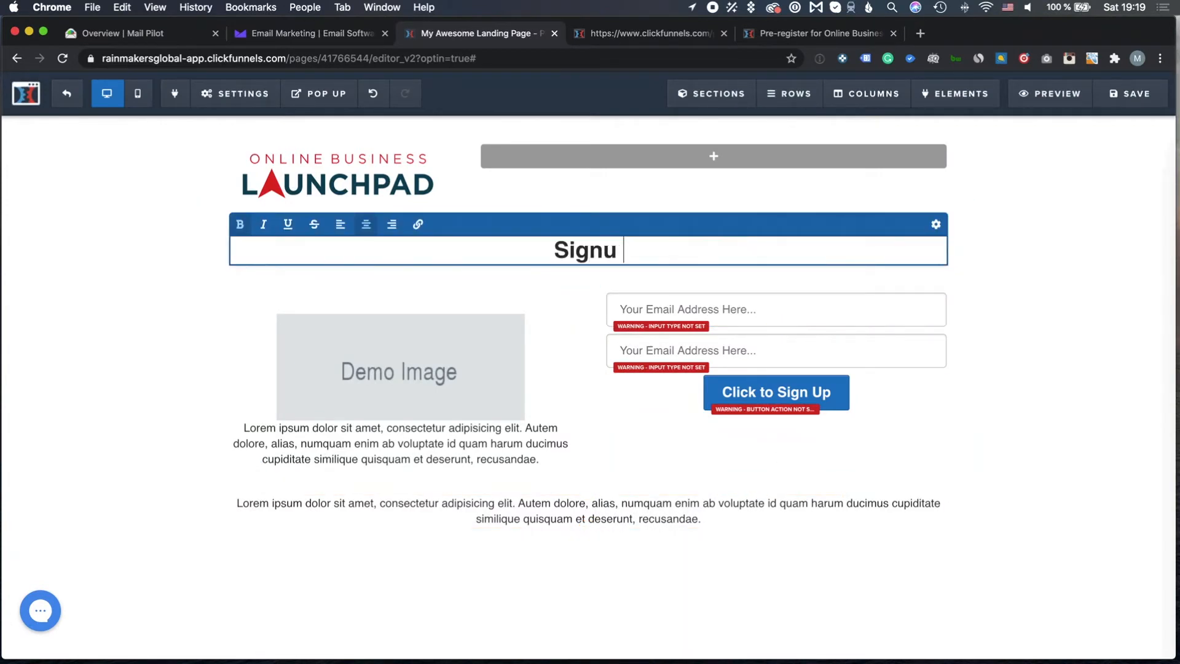
{"action": "key", "text": "BackSpace"}
{"action": "type", "text": "up"}
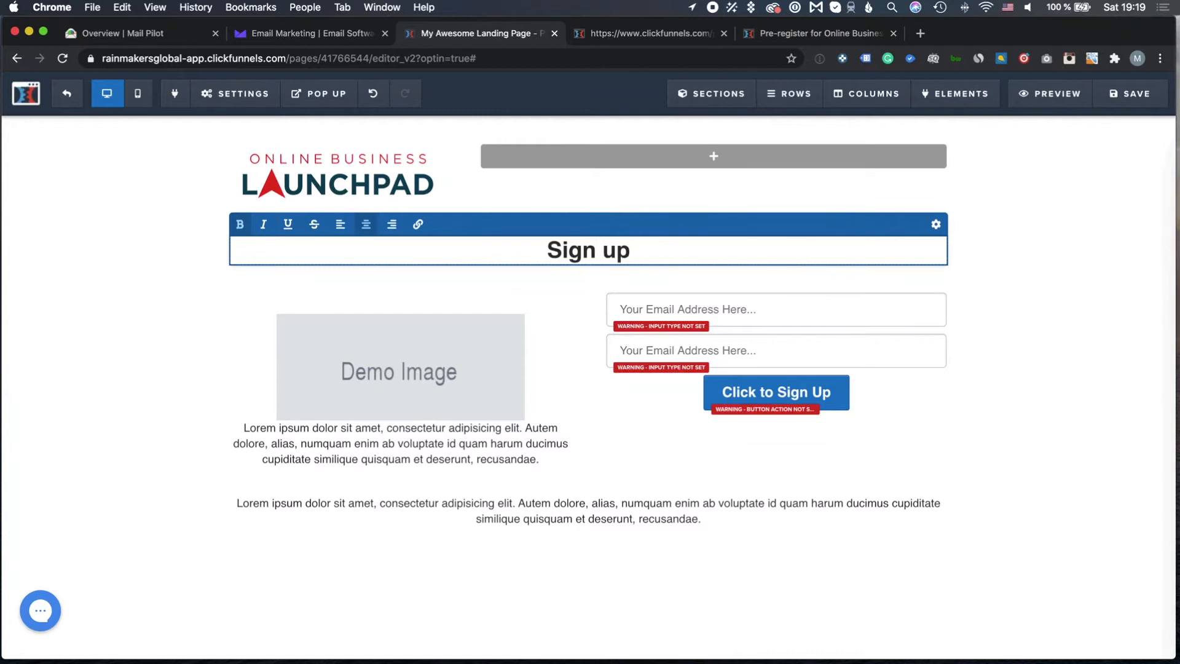
{"action": "type", "text": " to receive awesom"}
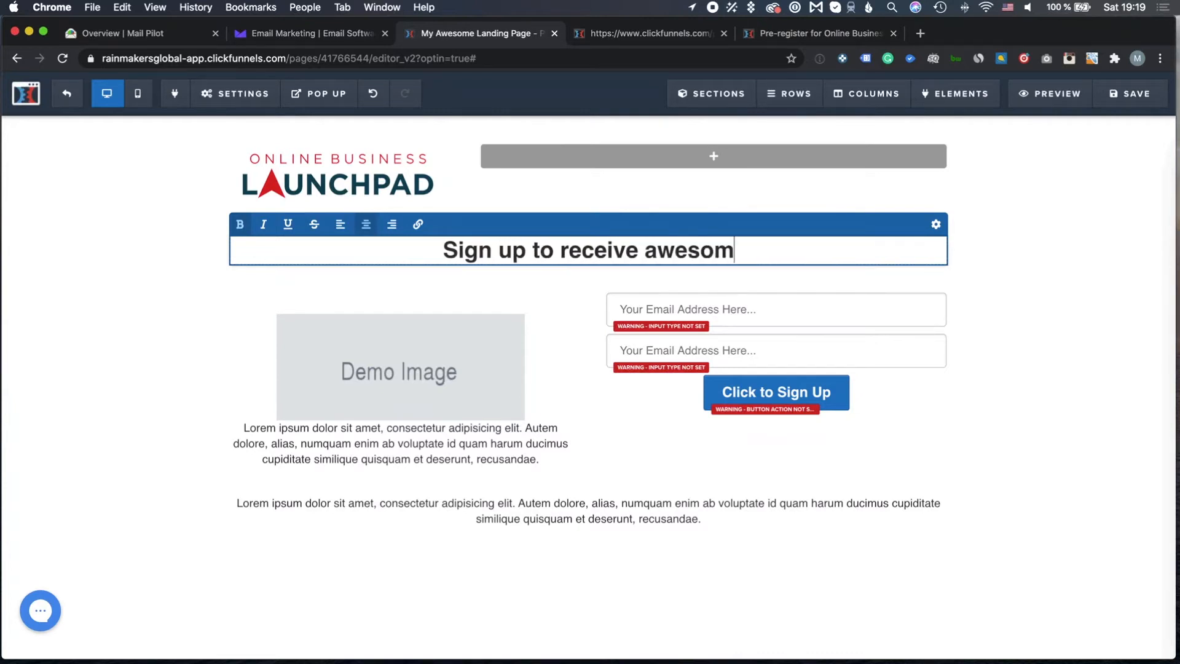
{"action": "type", "text": "e updates from us"}
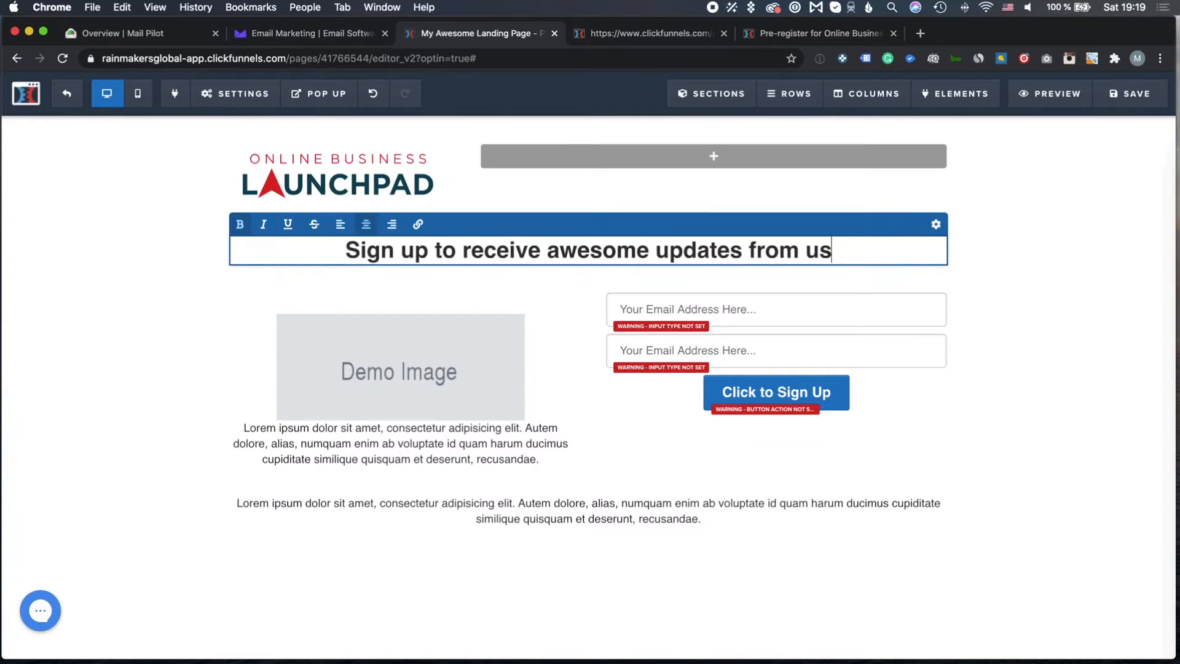
{"action": "key", "text": "Return"}
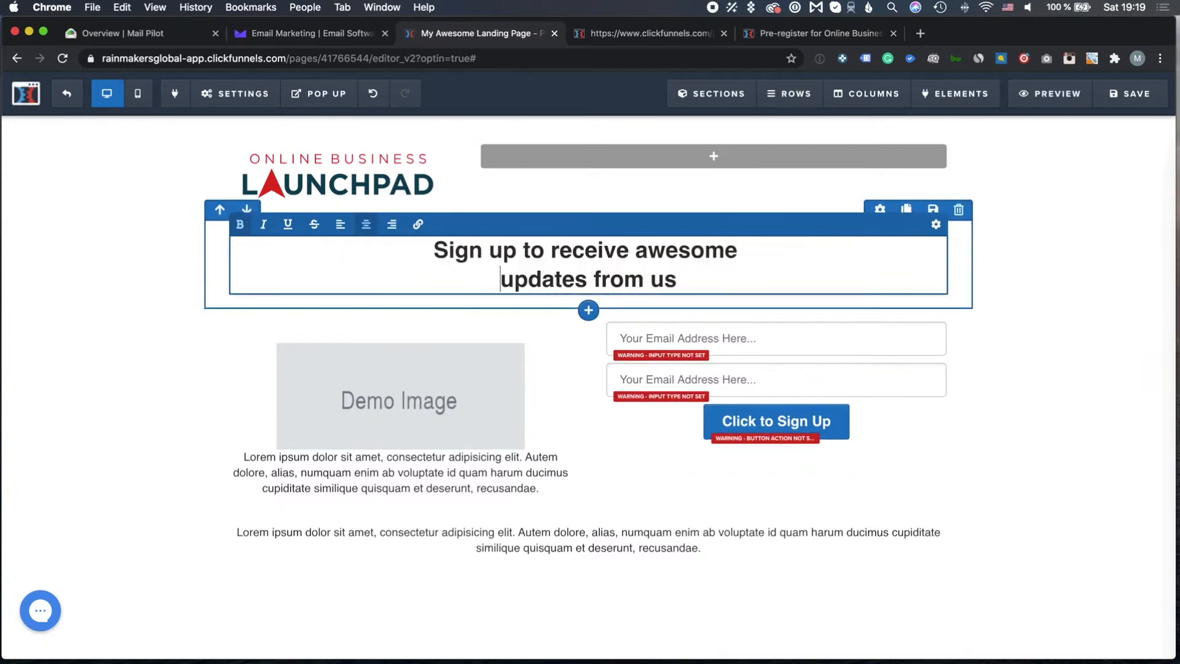
{"action": "left_click", "coordinate": [1082, 259]}
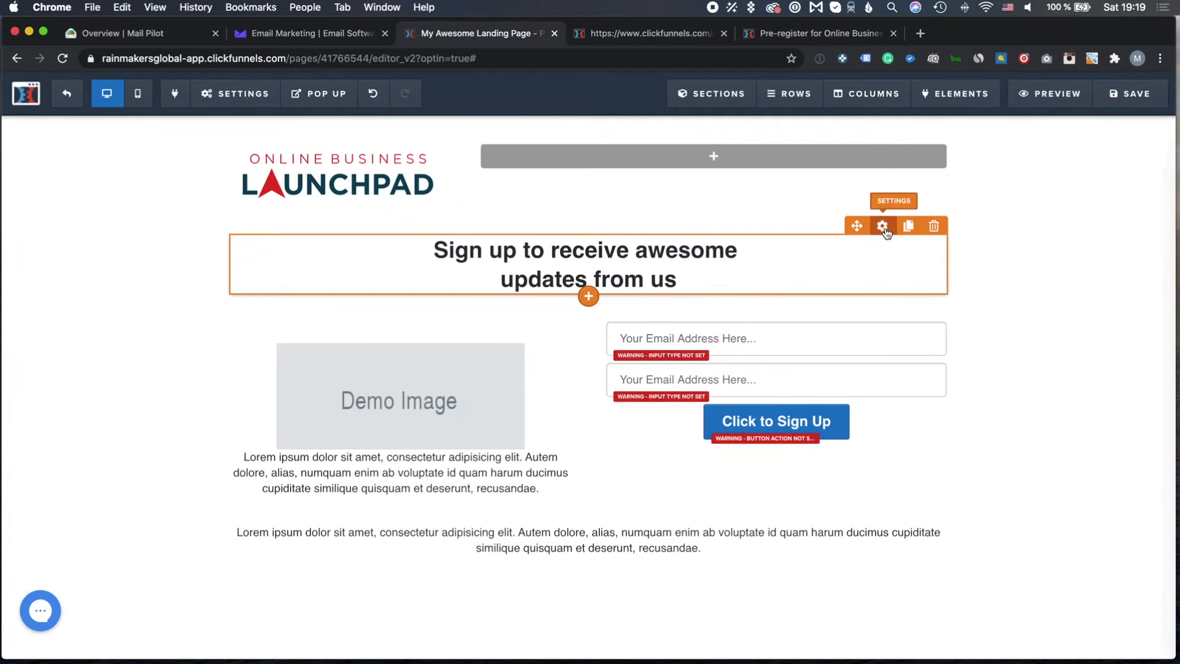
Format the headline with the Oswald font, text color #0b72a1 and font size 34
{"action": "left_click", "coordinate": [883, 226]}
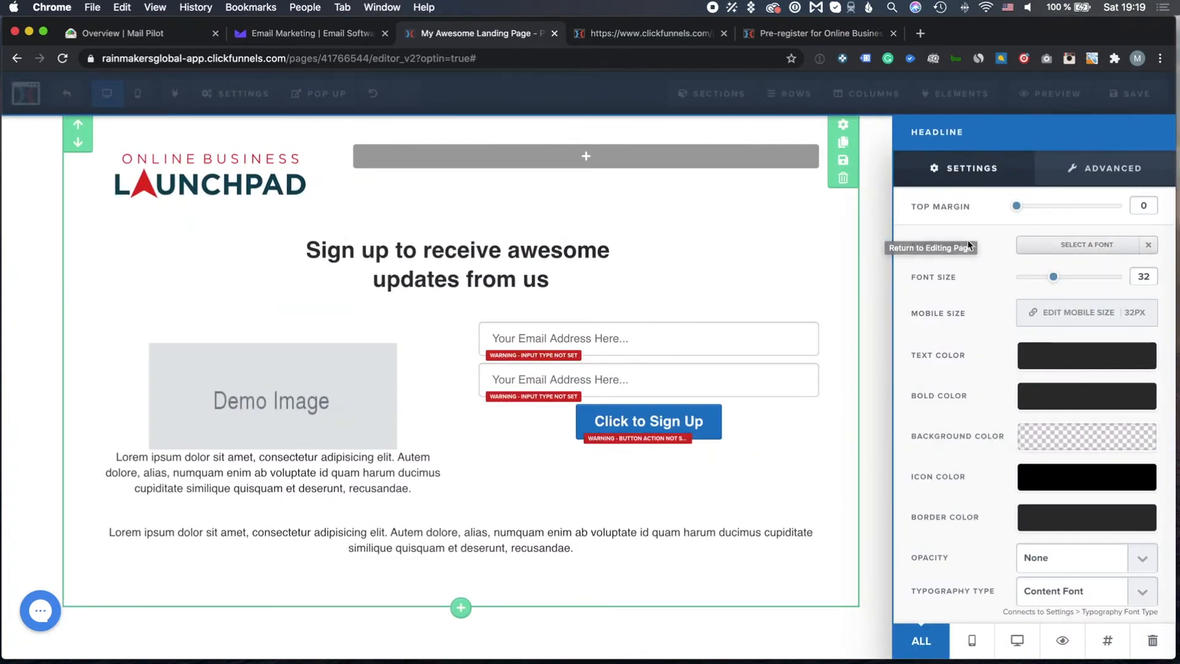
{"action": "left_click", "coordinate": [1055, 246]}
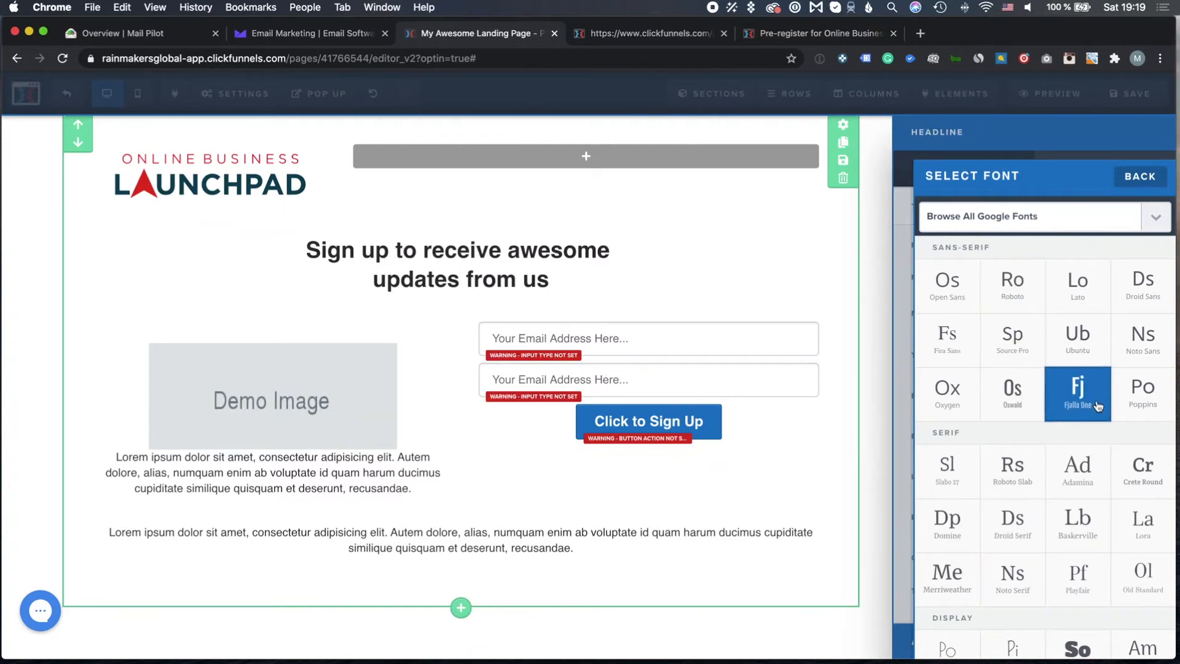
{"action": "left_click", "coordinate": [1014, 394]}
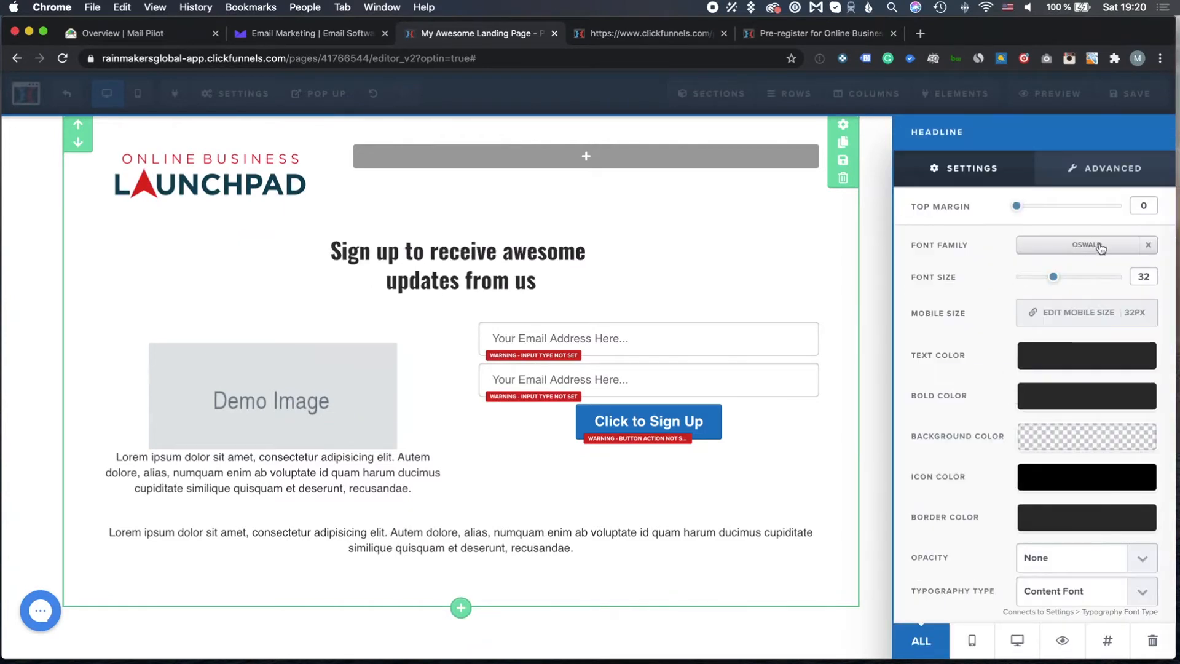
{"action": "left_click", "coordinate": [1074, 361]}
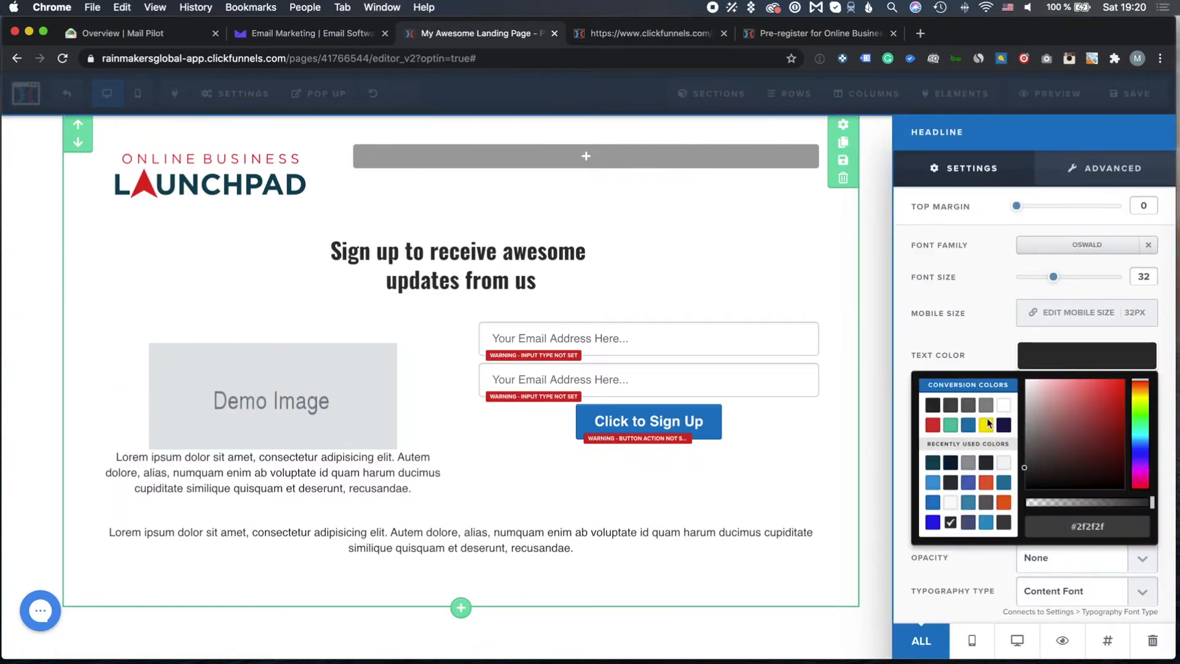
{"action": "left_click", "coordinate": [1004, 484]}
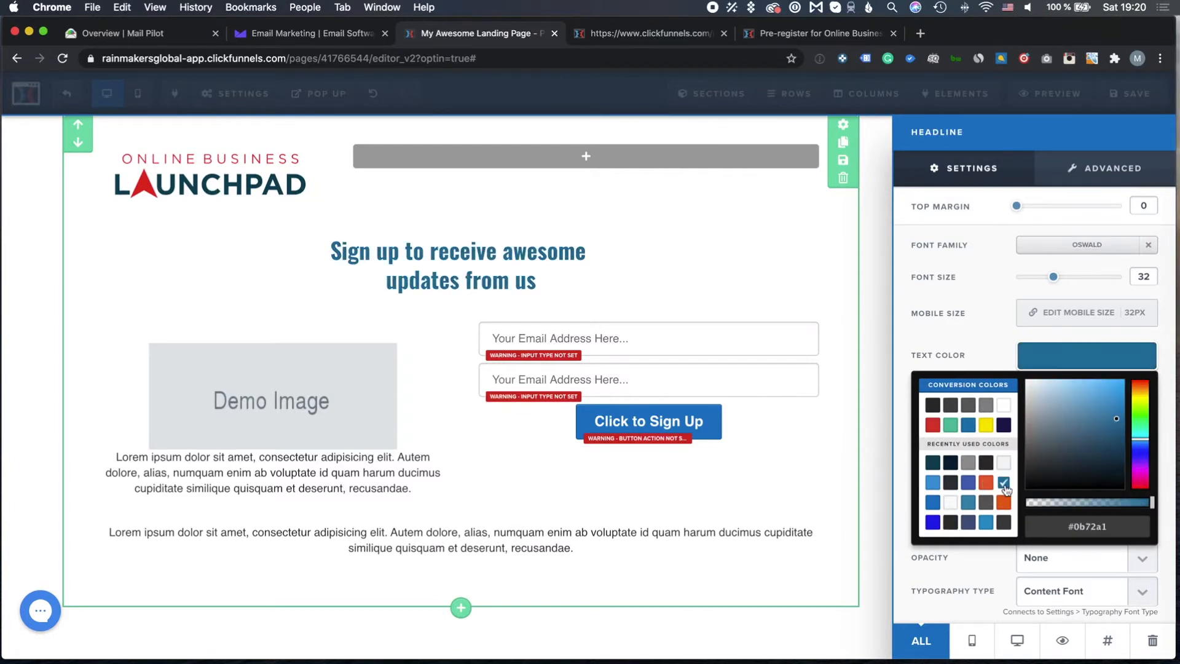
{"action": "left_click", "coordinate": [1009, 345]}
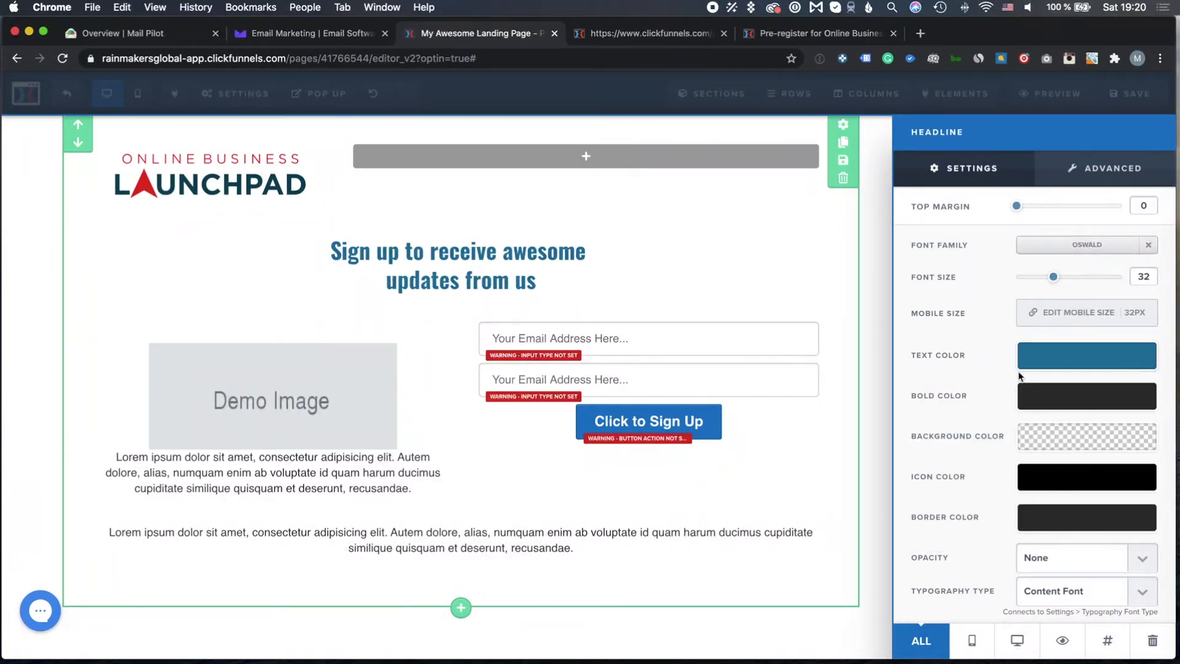
{"action": "left_click_drag", "start_coordinate": [1056, 277], "coordinate": [1057, 277]}
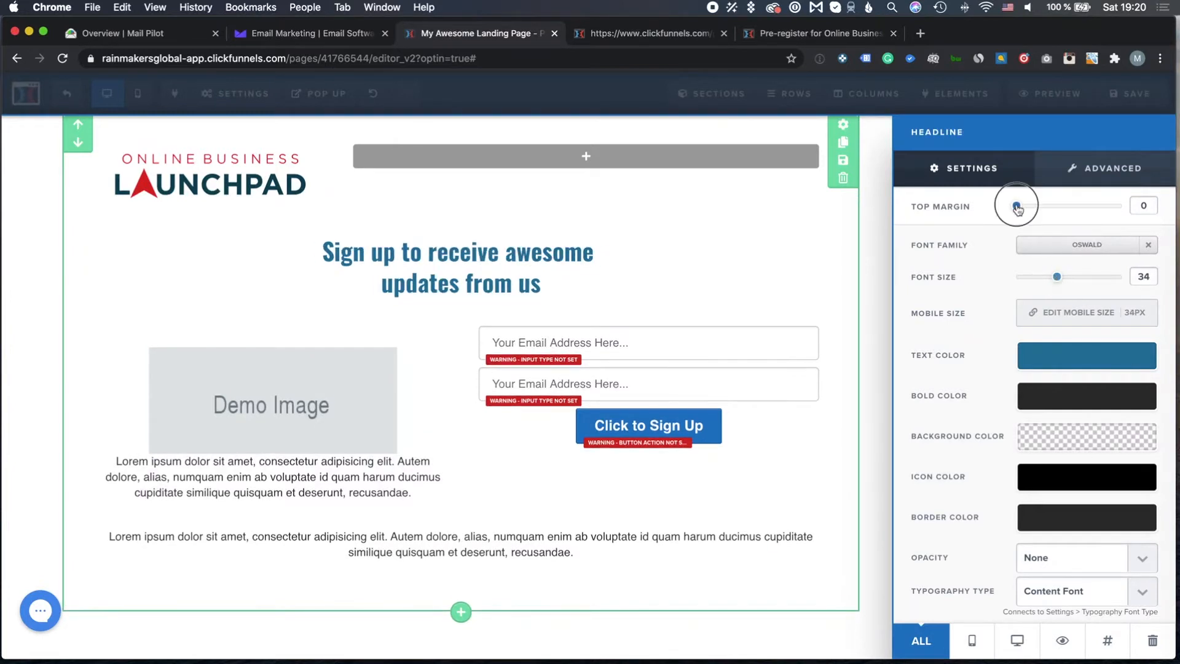
{"action": "mouse_move", "coordinate": [1018, 208]}
{"action": "left_mouse_down"}
{"action": "mouse_move", "coordinate": [1049, 207]}
{"action": "mouse_move", "coordinate": [1004, 211]}
{"action": "mouse_move", "coordinate": [1062, 211]}
{"action": "mouse_move", "coordinate": [1017, 205]}
{"action": "left_mouse_up"}
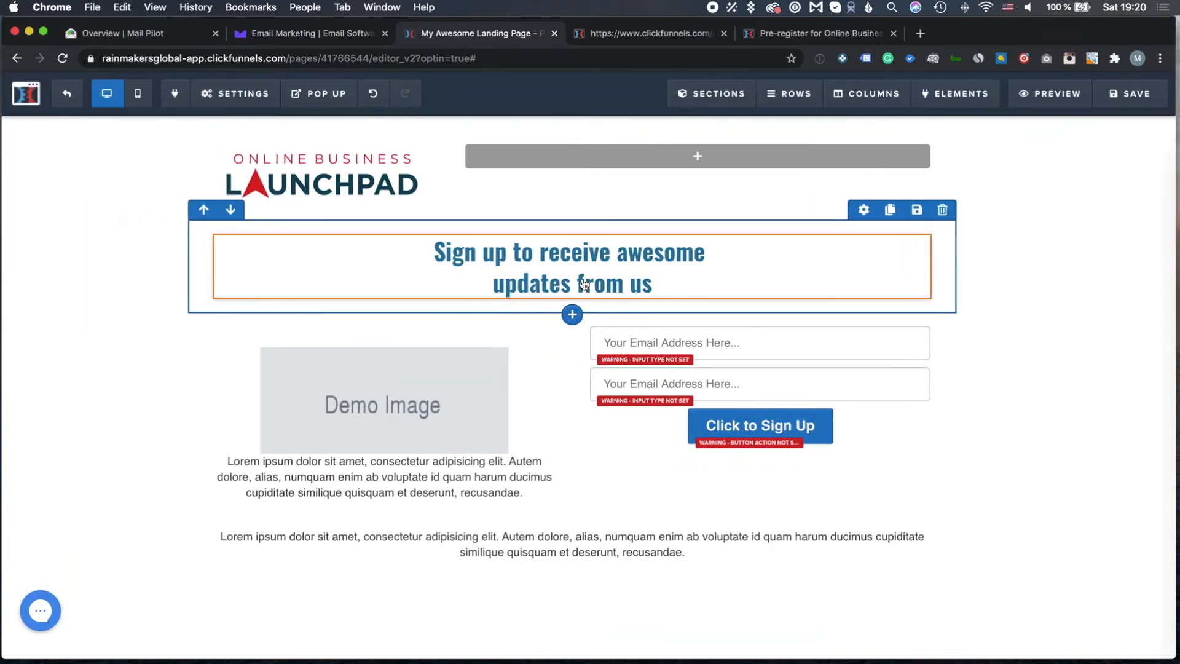
Replace the demo image beside the form with the laptop calendar picture from the uploaded image library
{"action": "left_click", "coordinate": [481, 385]}
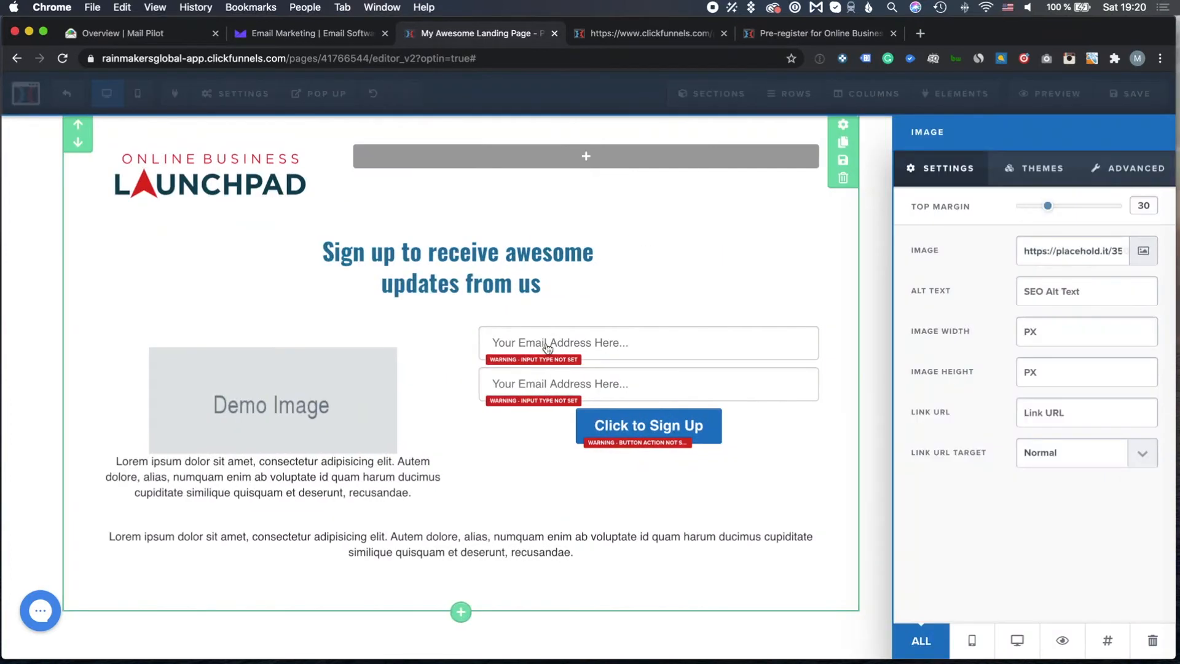
{"action": "left_click", "coordinate": [1144, 251]}
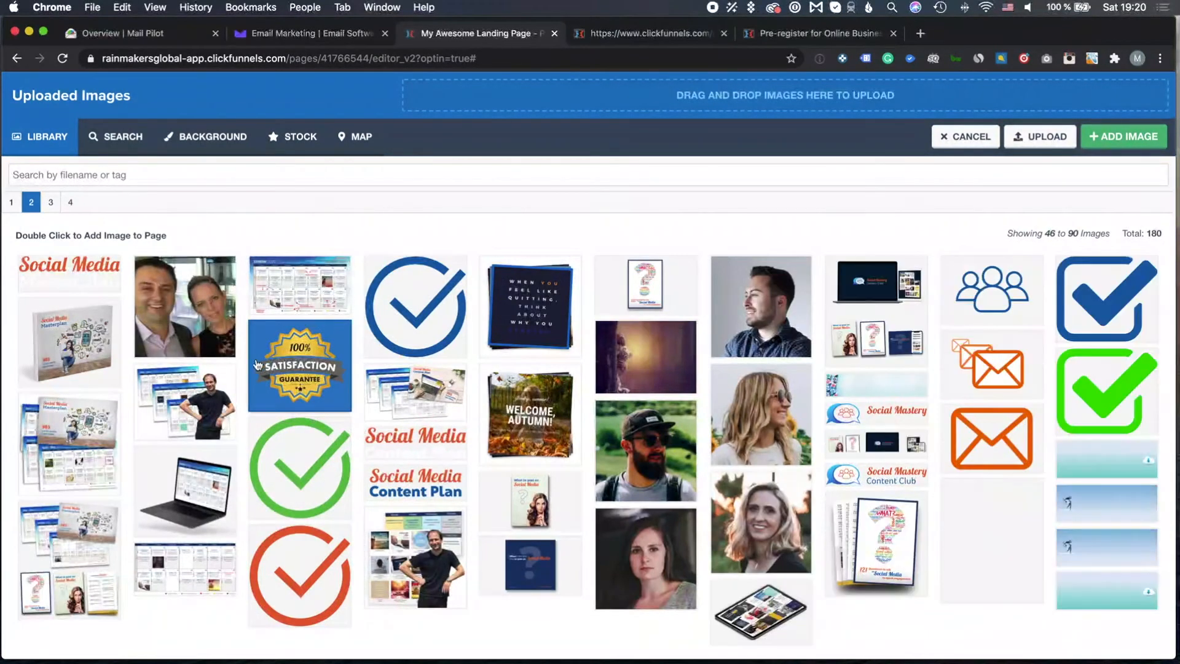
{"action": "left_click", "coordinate": [200, 488]}
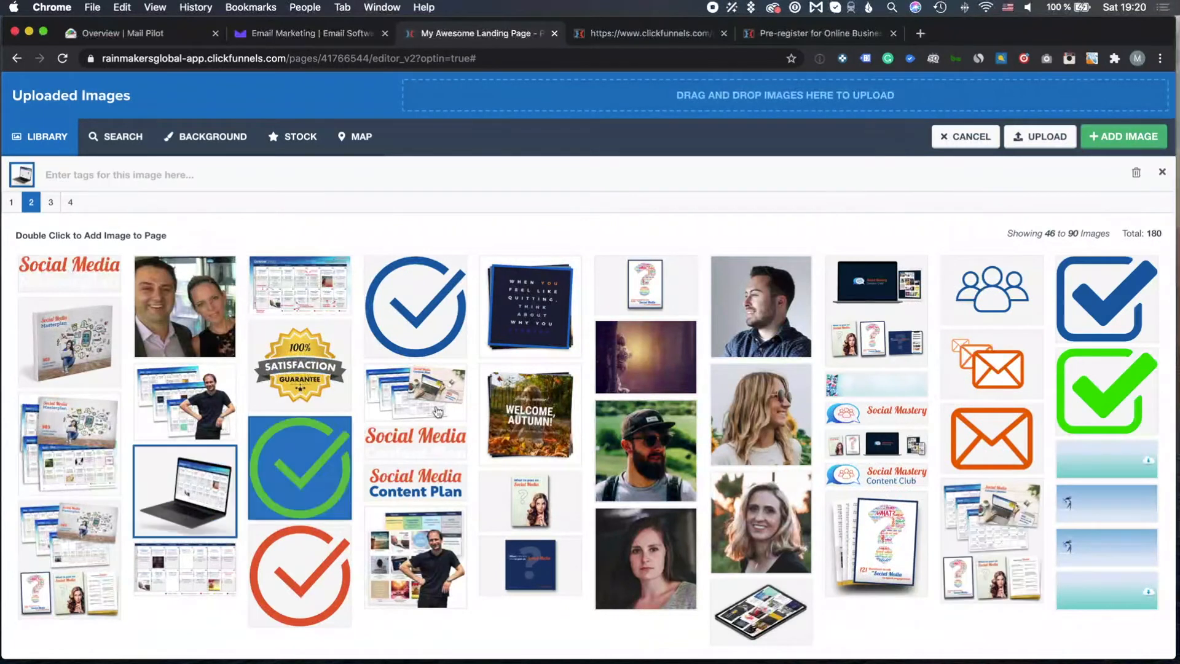
{"action": "left_click", "coordinate": [1122, 138]}
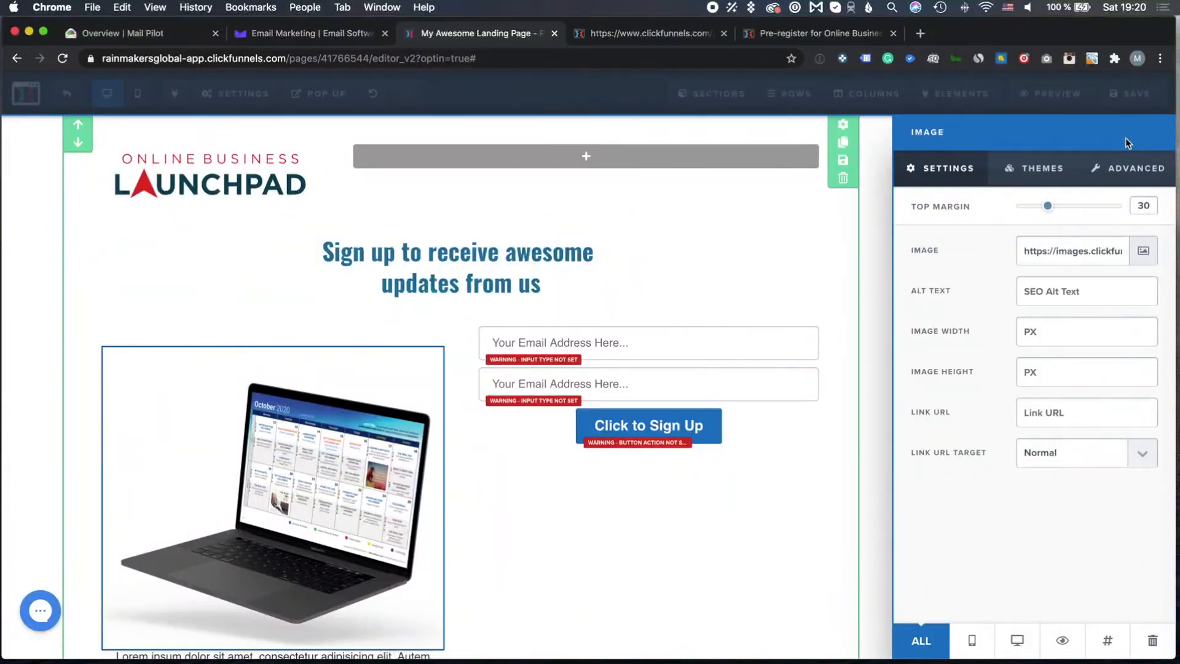
{"action": "left_click", "coordinate": [341, 545]}
{"action": "scroll", "coordinate": [557, 463], "scroll_direction": "down", "scroll_amount": 1}
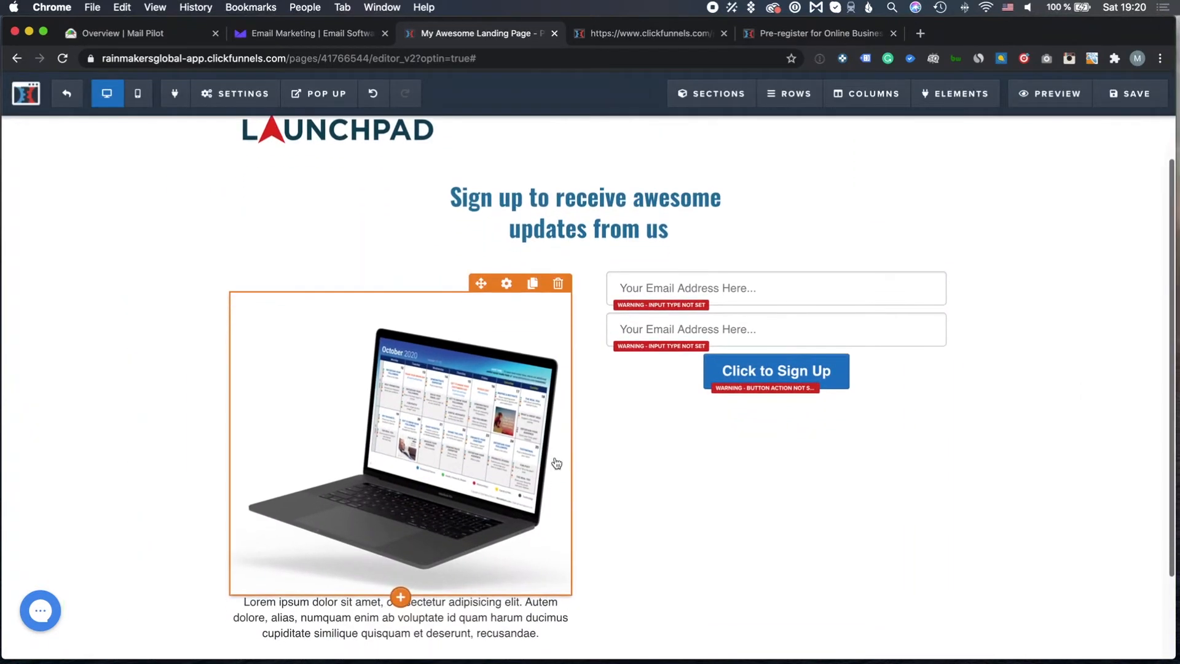
{"action": "scroll", "coordinate": [556, 449], "scroll_direction": "up", "scroll_amount": 1}
Try bordered and shadowed themes on the laptop image, restore the plain theme and view its advanced style options
{"action": "left_click", "coordinate": [507, 325]}
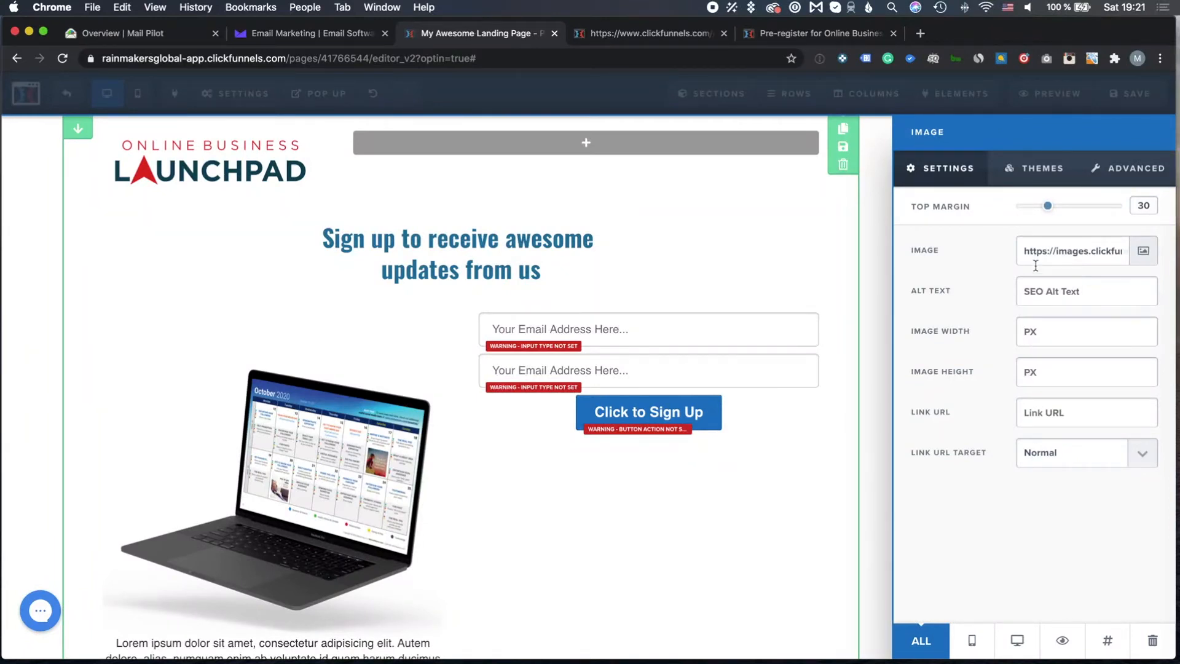
{"action": "left_click", "coordinate": [1048, 171]}
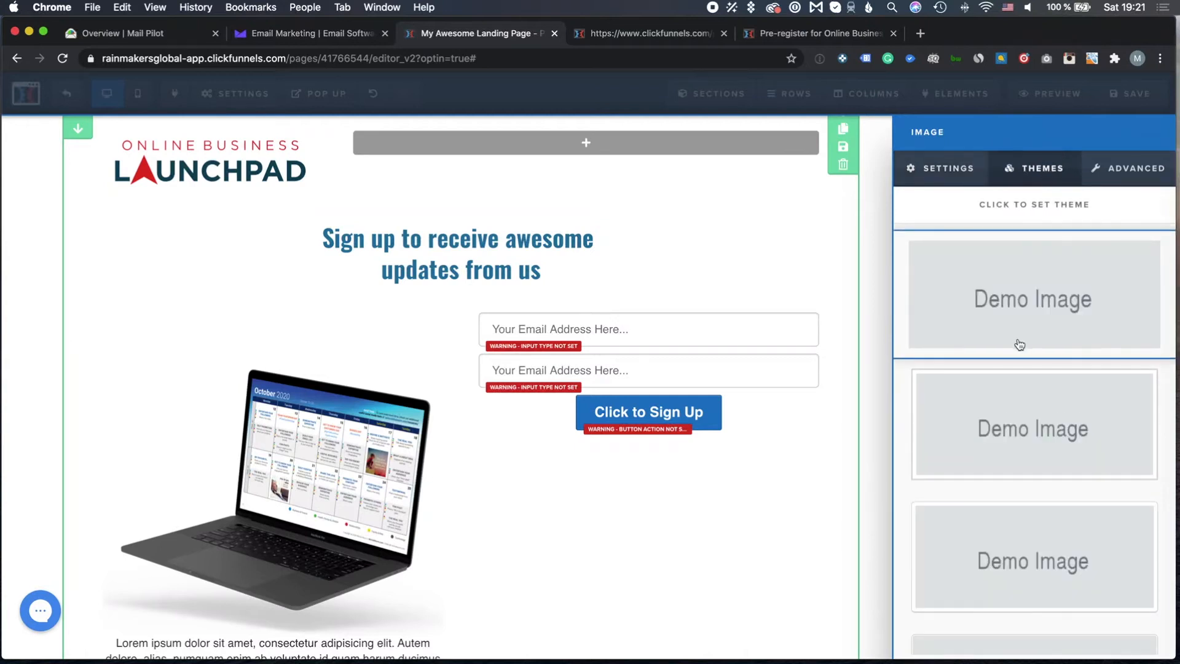
{"action": "left_click", "coordinate": [1009, 421]}
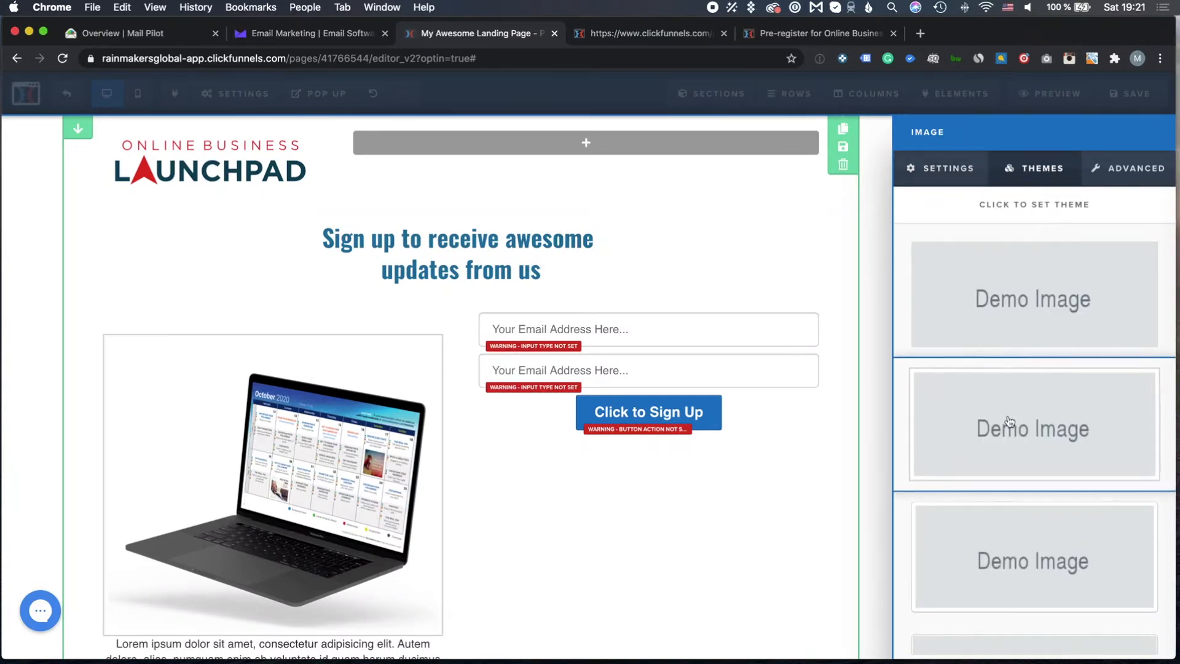
{"action": "scroll", "coordinate": [1009, 421], "scroll_direction": "down", "scroll_amount": 3}
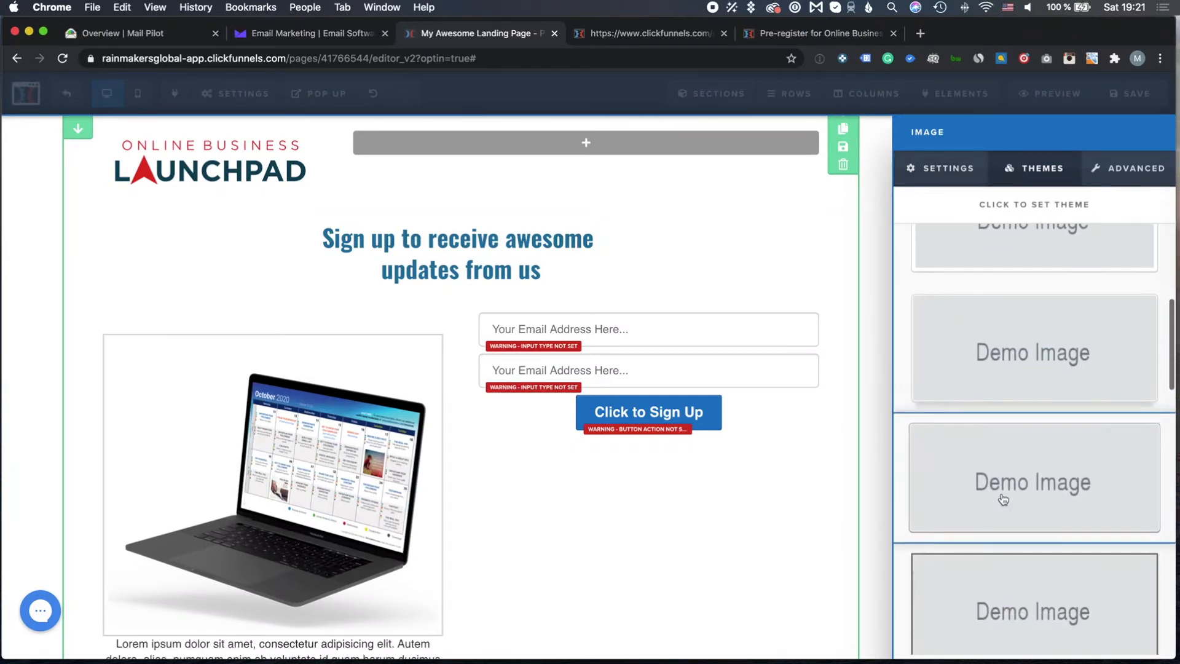
{"action": "left_click", "coordinate": [996, 553]}
{"action": "scroll", "coordinate": [996, 556], "scroll_direction": "down", "scroll_amount": 2}
{"action": "left_click", "coordinate": [980, 382]}
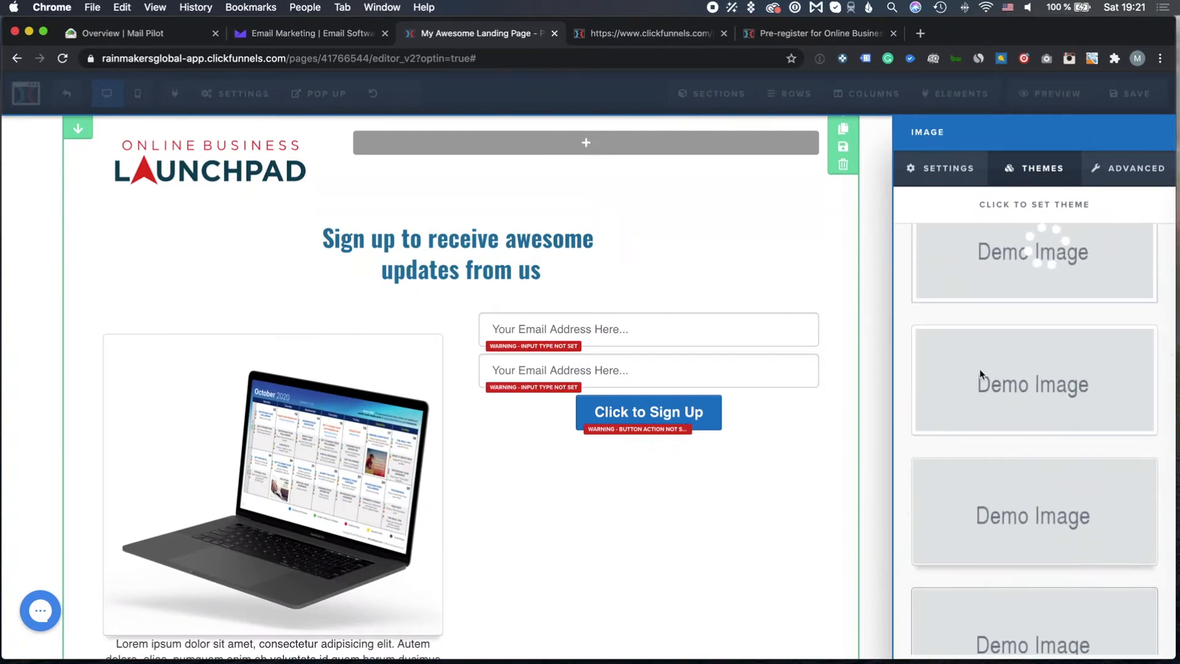
{"action": "scroll", "coordinate": [982, 375], "scroll_direction": "up", "scroll_amount": 1}
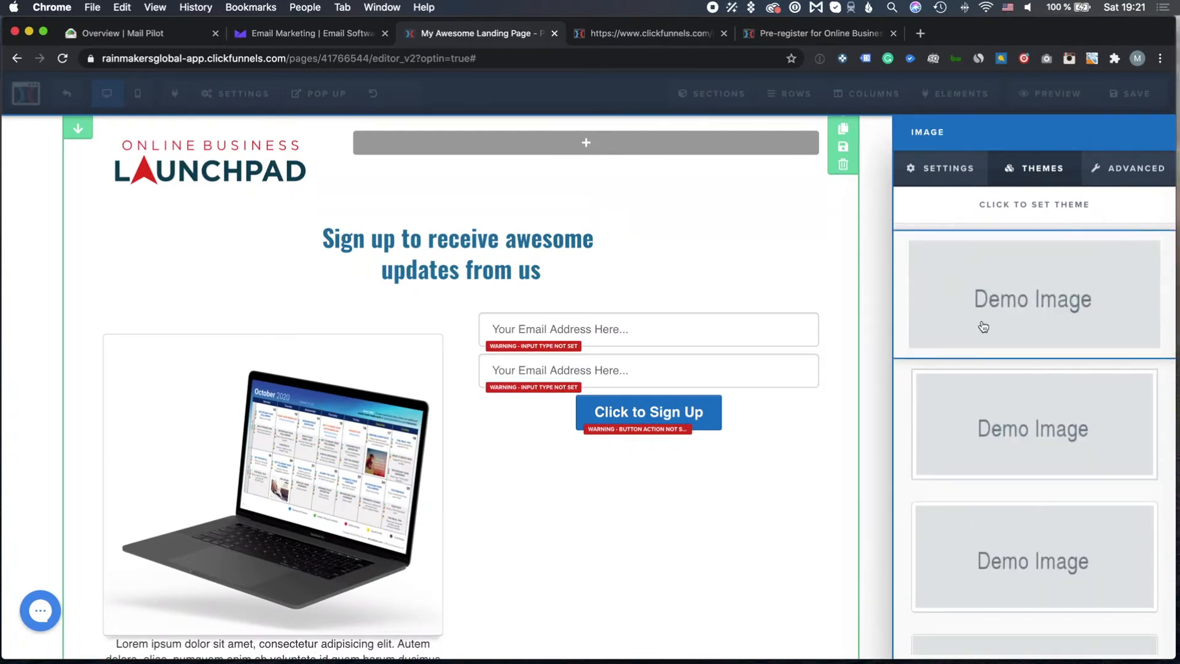
{"action": "left_click", "coordinate": [997, 264]}
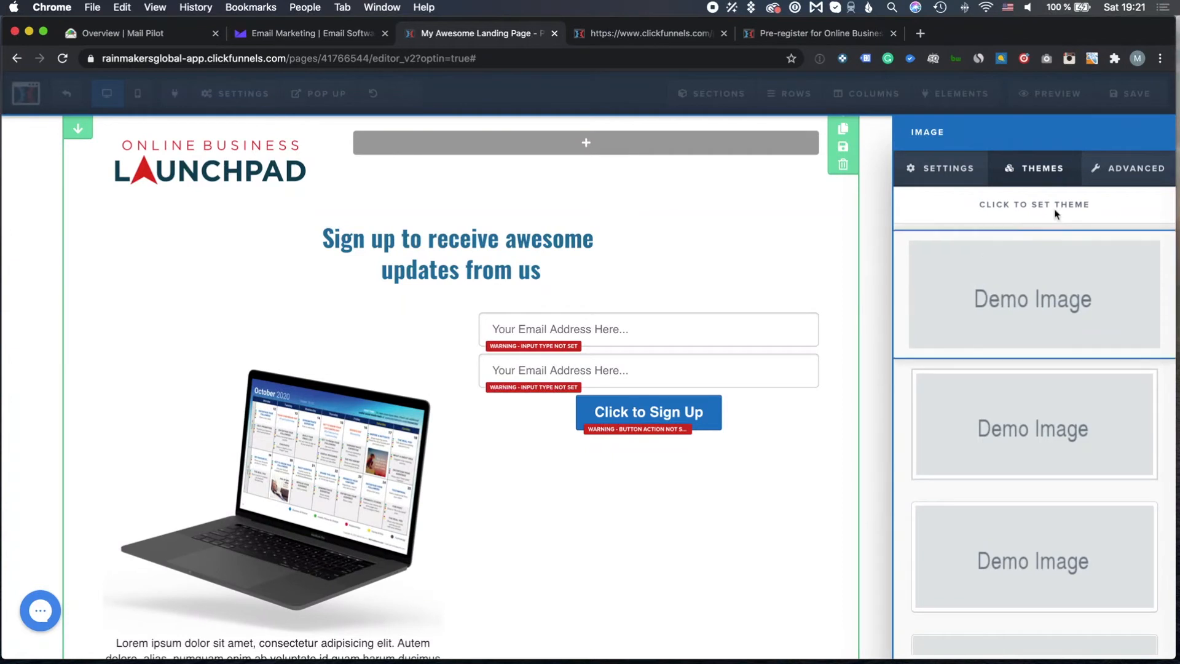
{"action": "left_click", "coordinate": [1125, 175]}
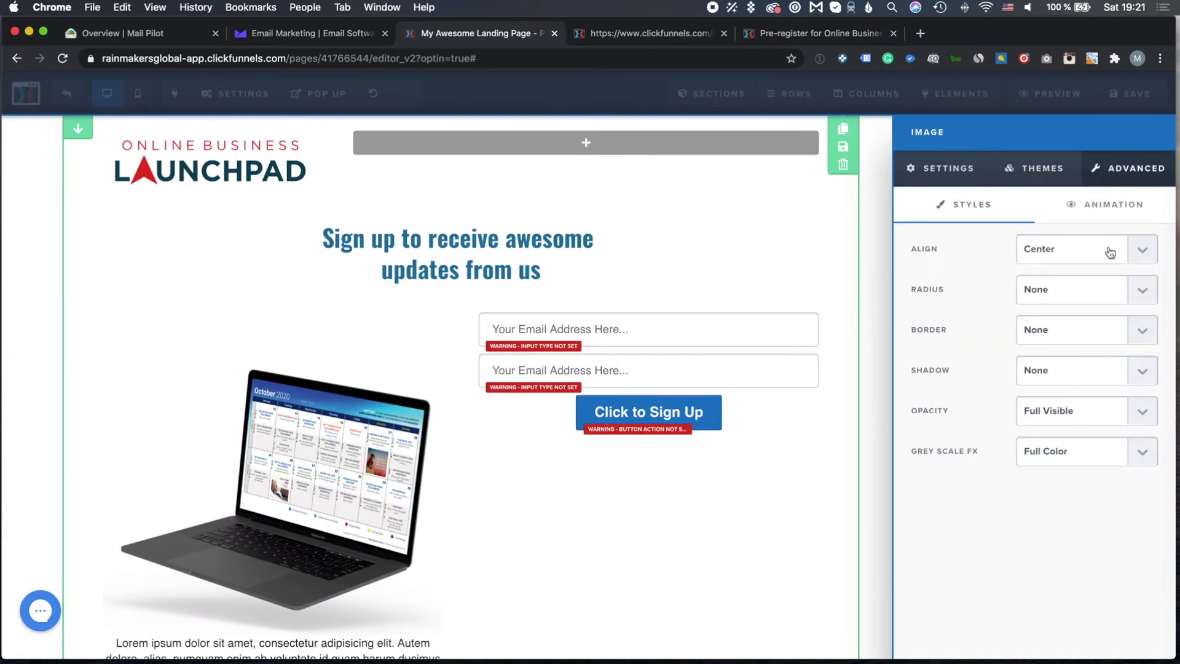
{"action": "left_click", "coordinate": [388, 322]}
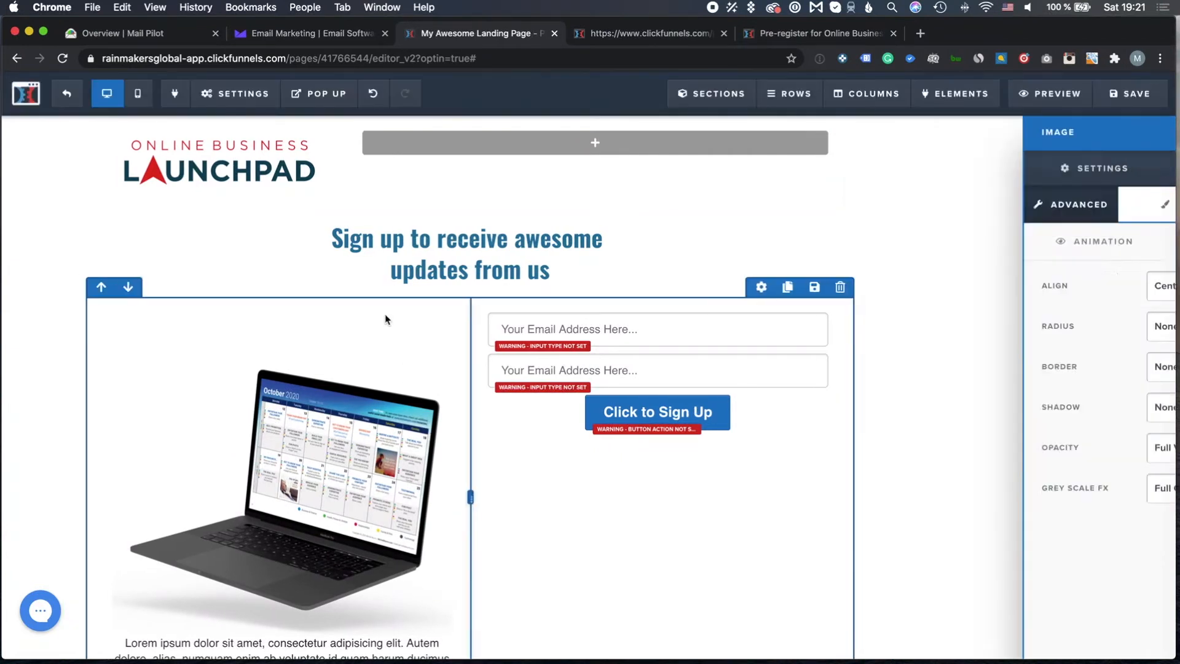
Set the bottom row paragraph's font to Open Sans and its top margin to 15
{"action": "scroll", "coordinate": [465, 518], "scroll_direction": "down", "scroll_amount": 3}
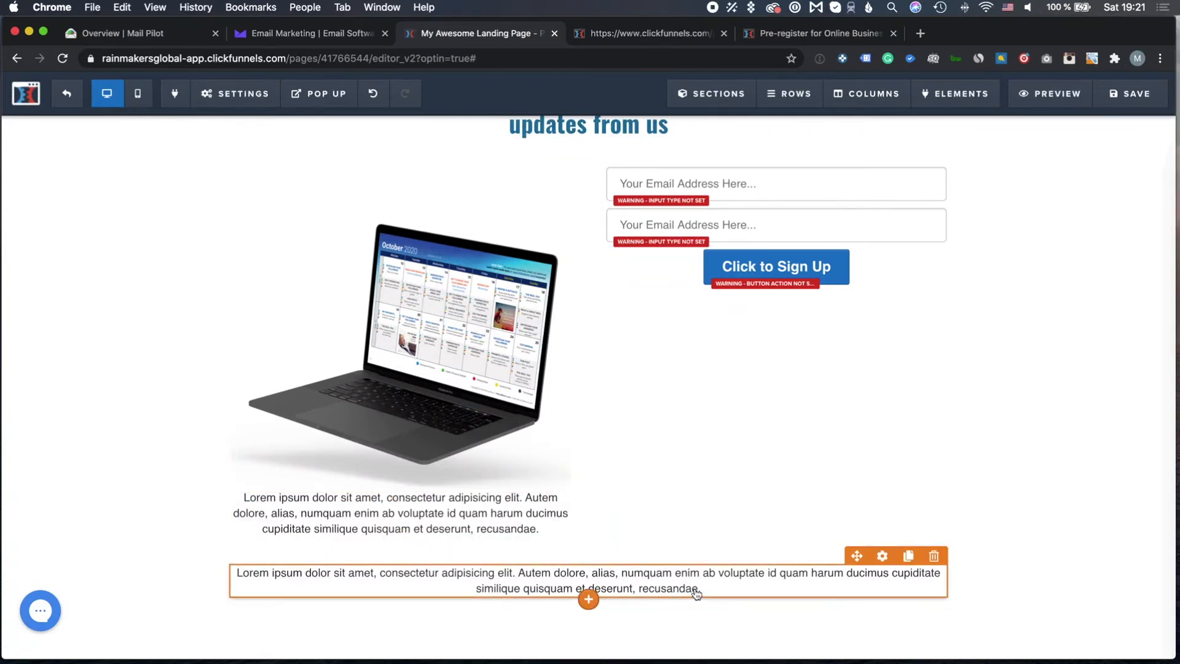
{"action": "left_click", "coordinate": [883, 557]}
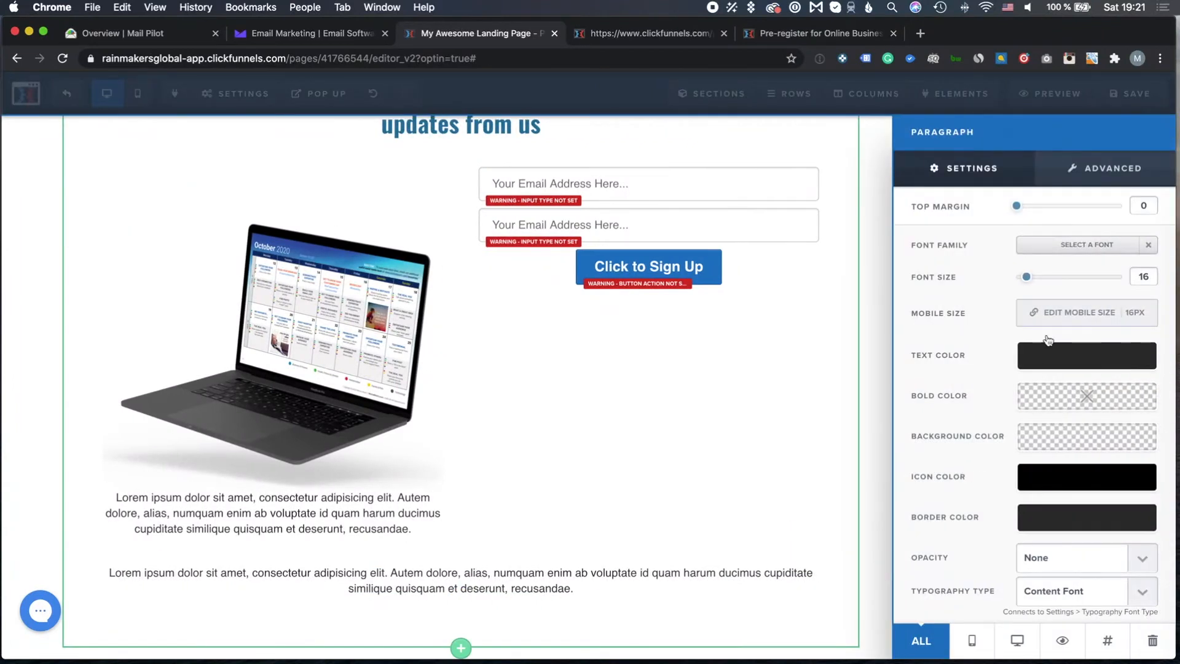
{"action": "left_click", "coordinate": [1059, 246]}
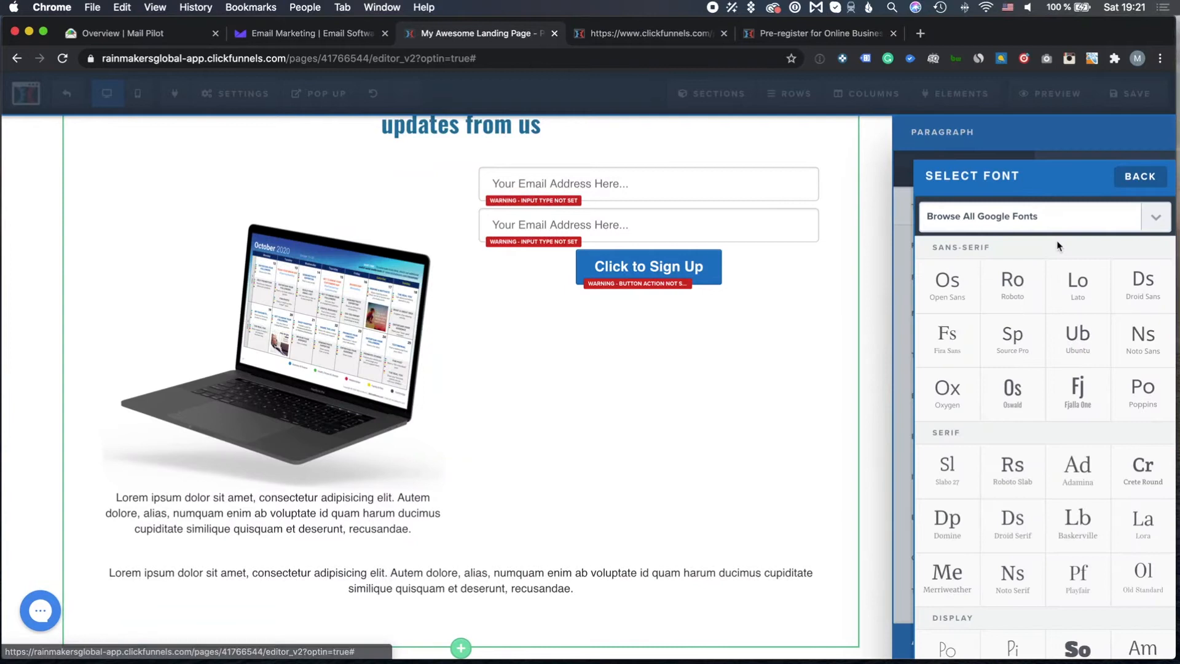
{"action": "left_click", "coordinate": [955, 284]}
{"action": "mouse_move", "coordinate": [1017, 206]}
{"action": "left_mouse_down"}
{"action": "mouse_move", "coordinate": [1044, 210]}
{"action": "mouse_move", "coordinate": [1032, 206]}
{"action": "left_mouse_up"}
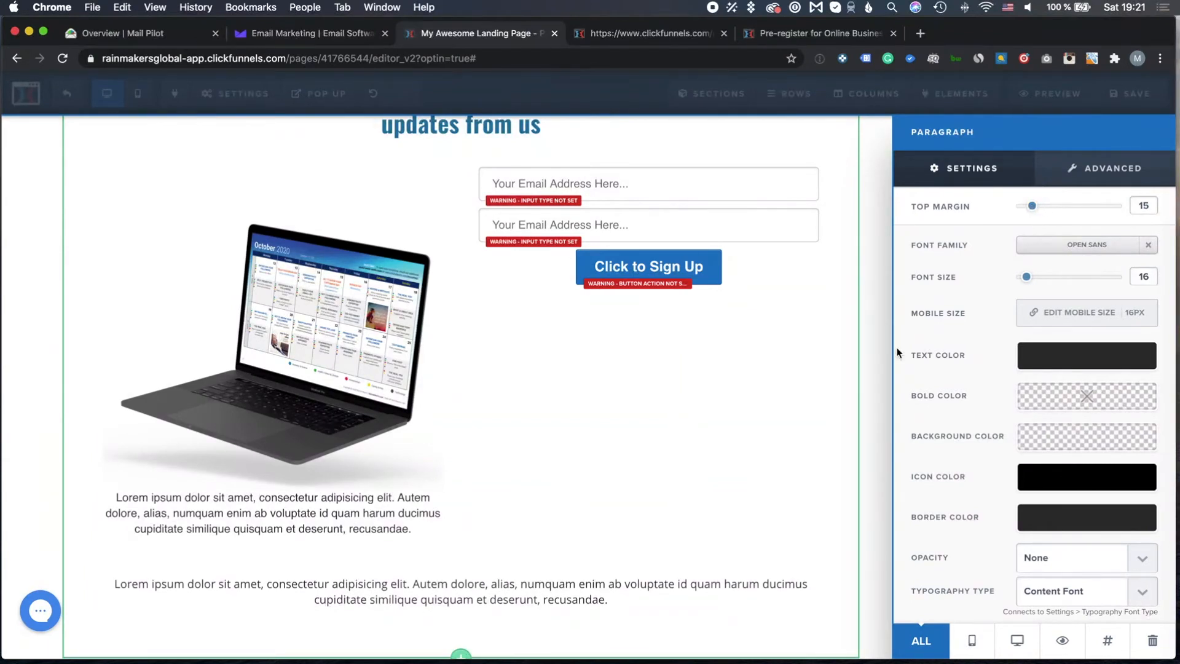
Replace the bottom row paragraph's text with "Thank you for your support. We're looking forward to connect with you."
{"action": "left_click", "coordinate": [710, 587]}
{"action": "key", "text": "ctrl+a"}
{"action": "type", "text": "Th"}
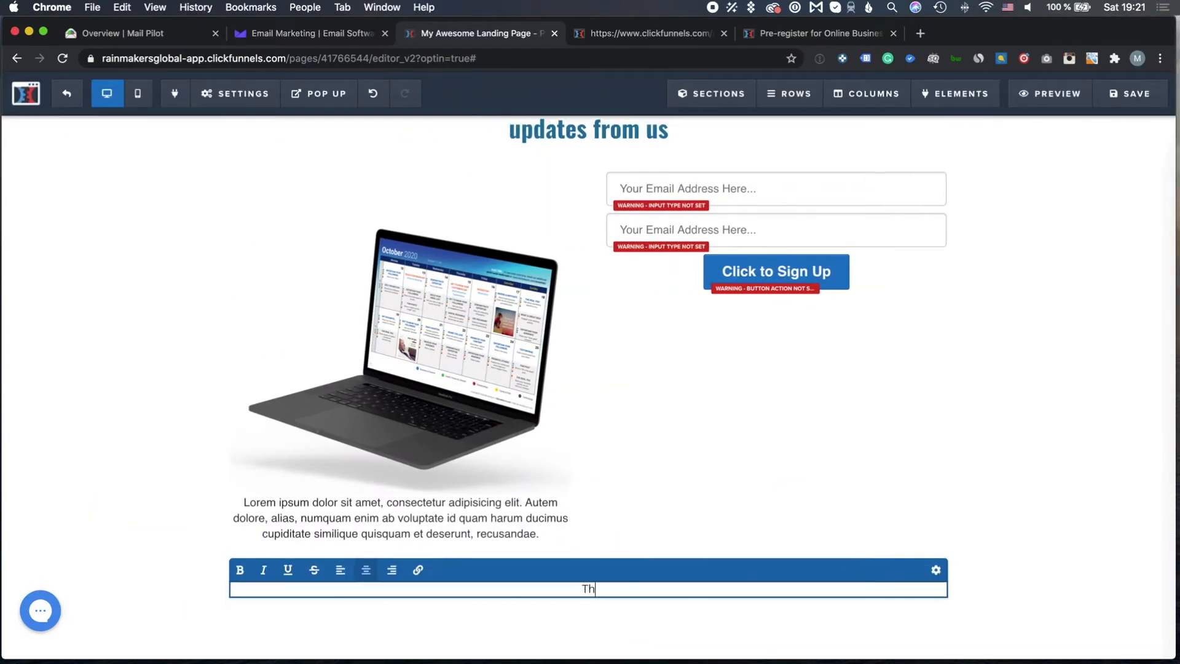
{"action": "type", "text": "ank you for your support"}
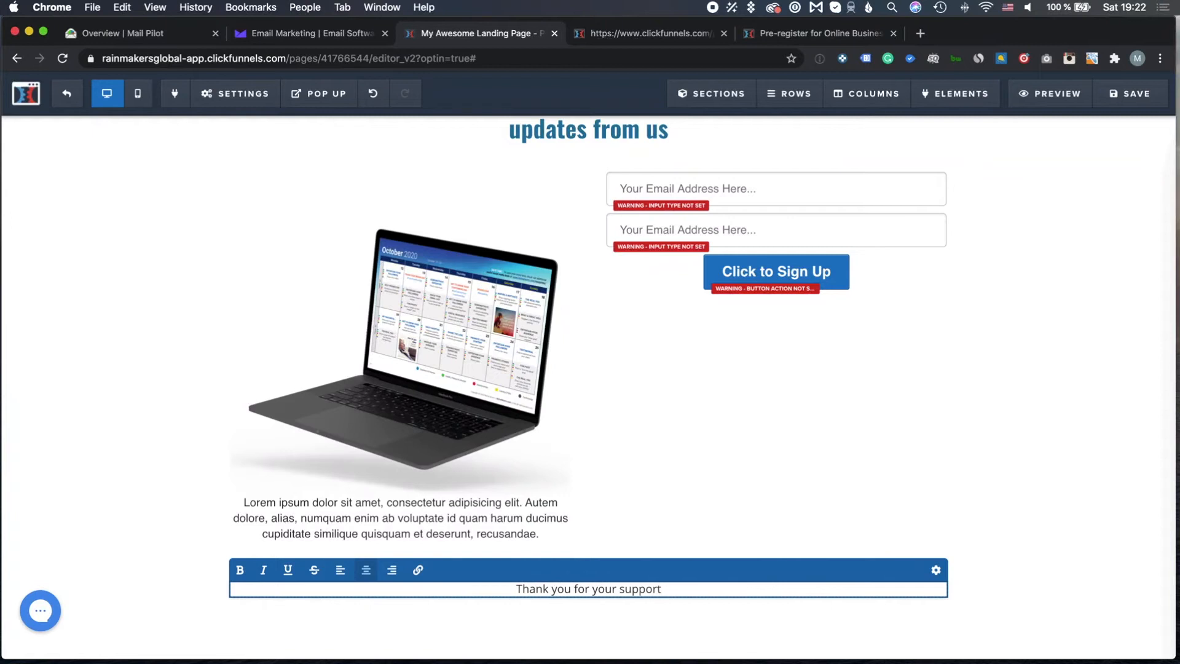
{"action": "type", "text": ". We're look"}
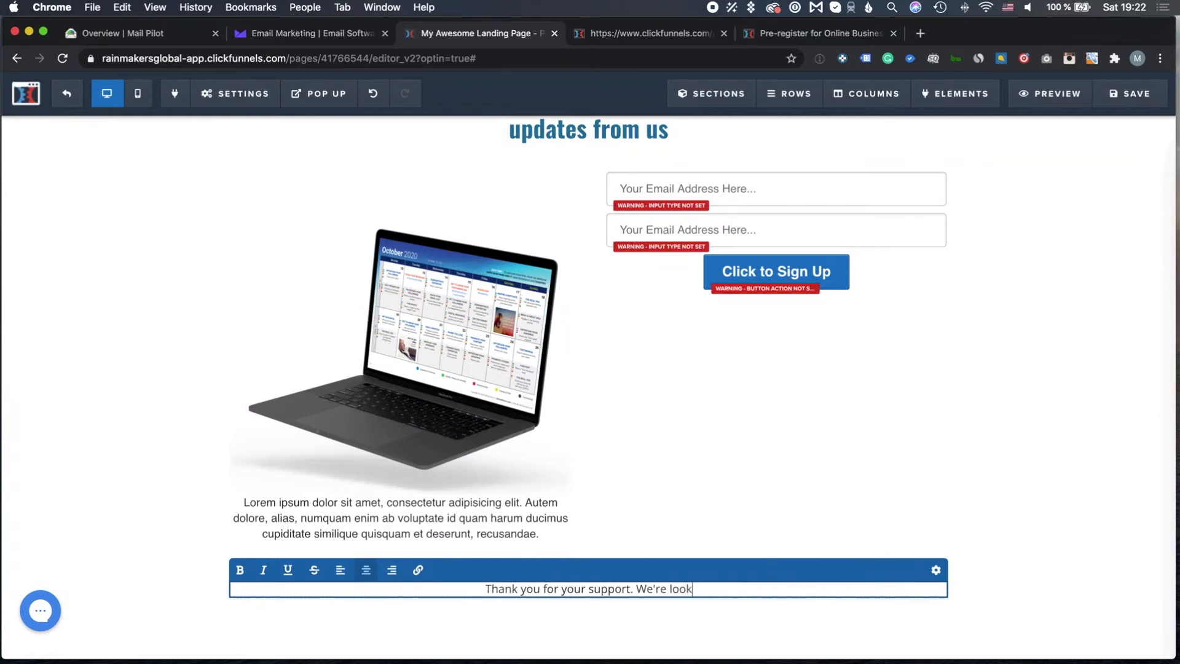
{"action": "type", "text": "ing for forward to c"}
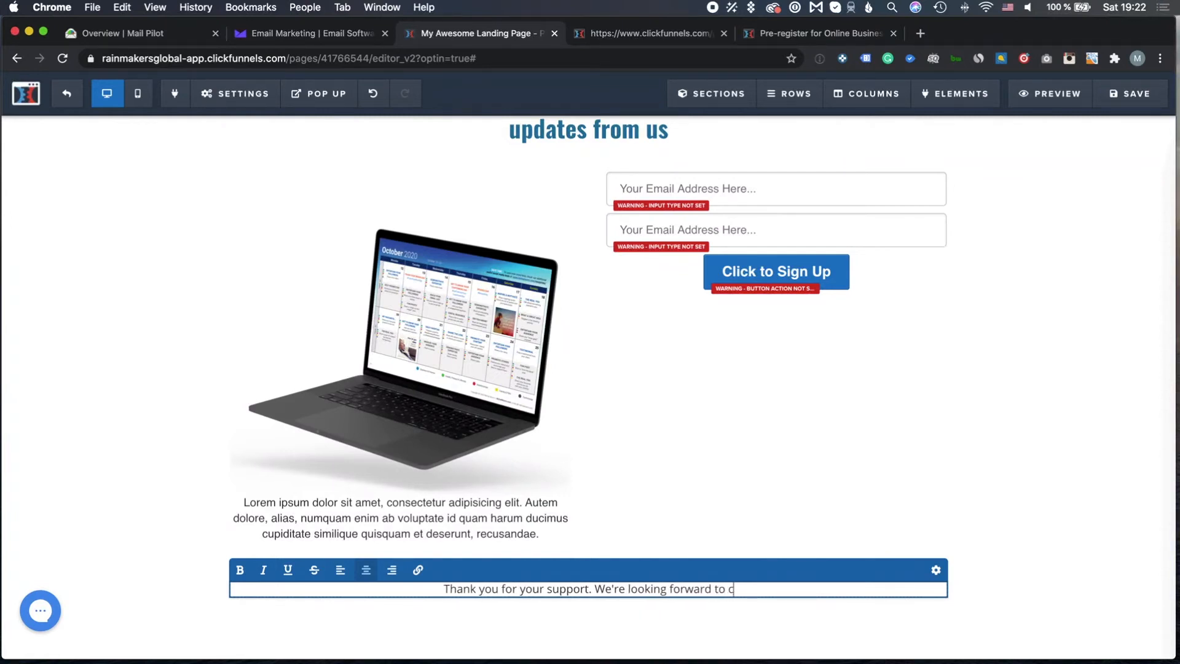
{"action": "type", "text": "onnect with you."}
{"action": "left_click", "coordinate": [829, 522]}
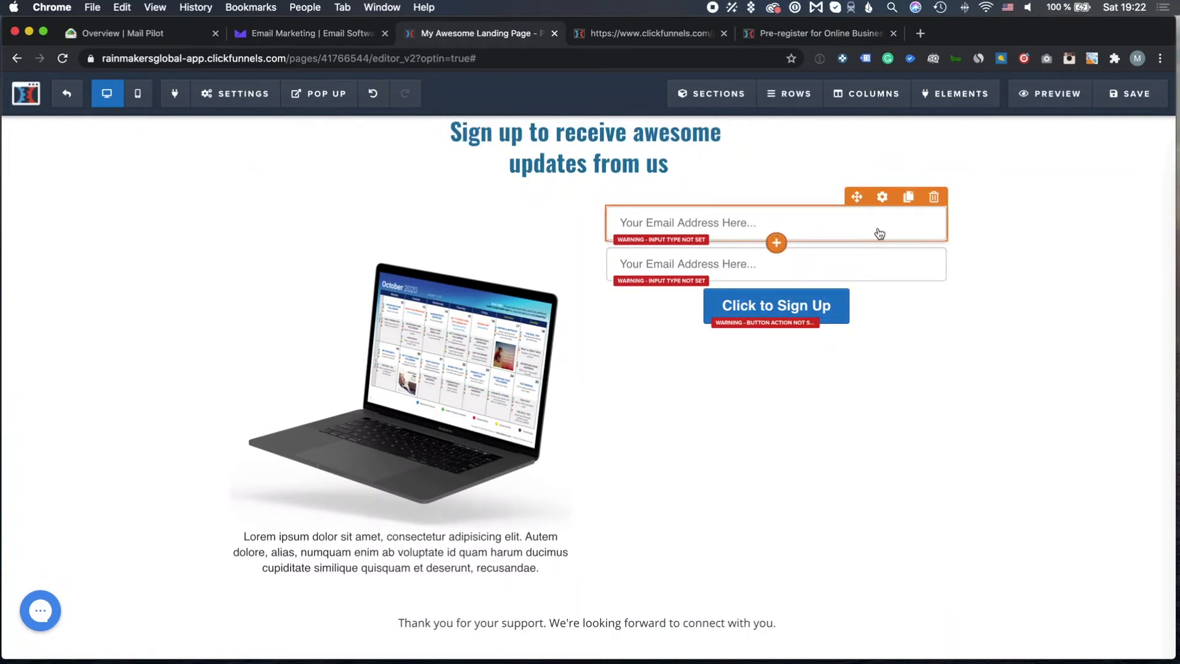
{"action": "left_click", "coordinate": [882, 197]}
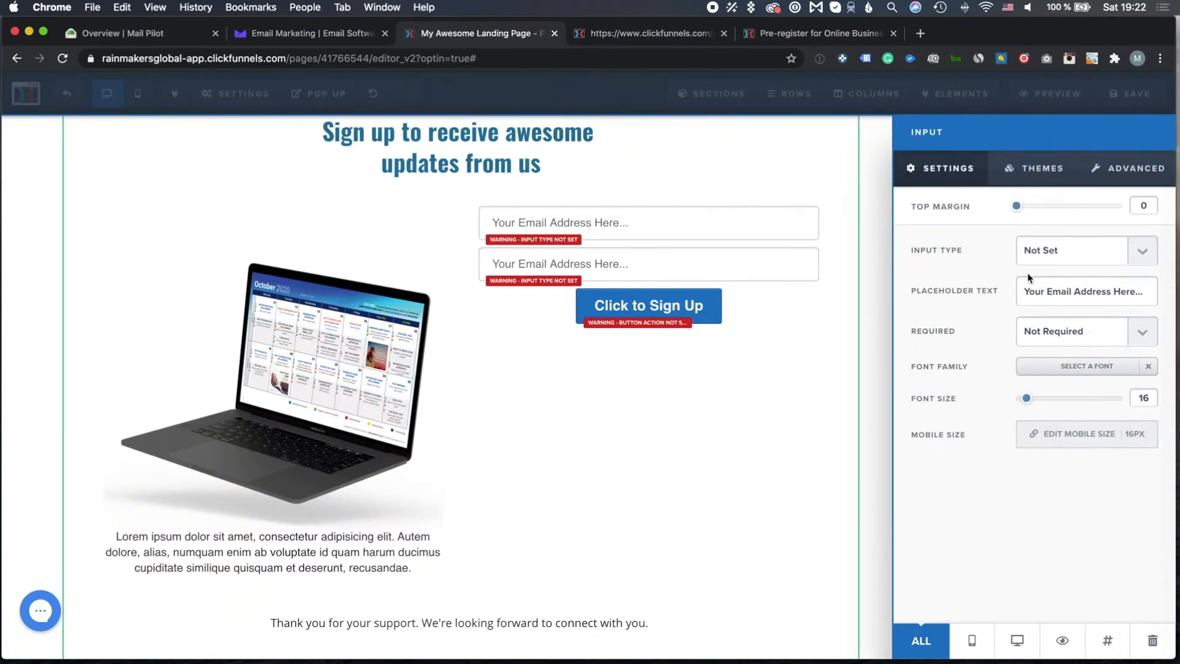
{"action": "left_click", "coordinate": [1143, 250]}
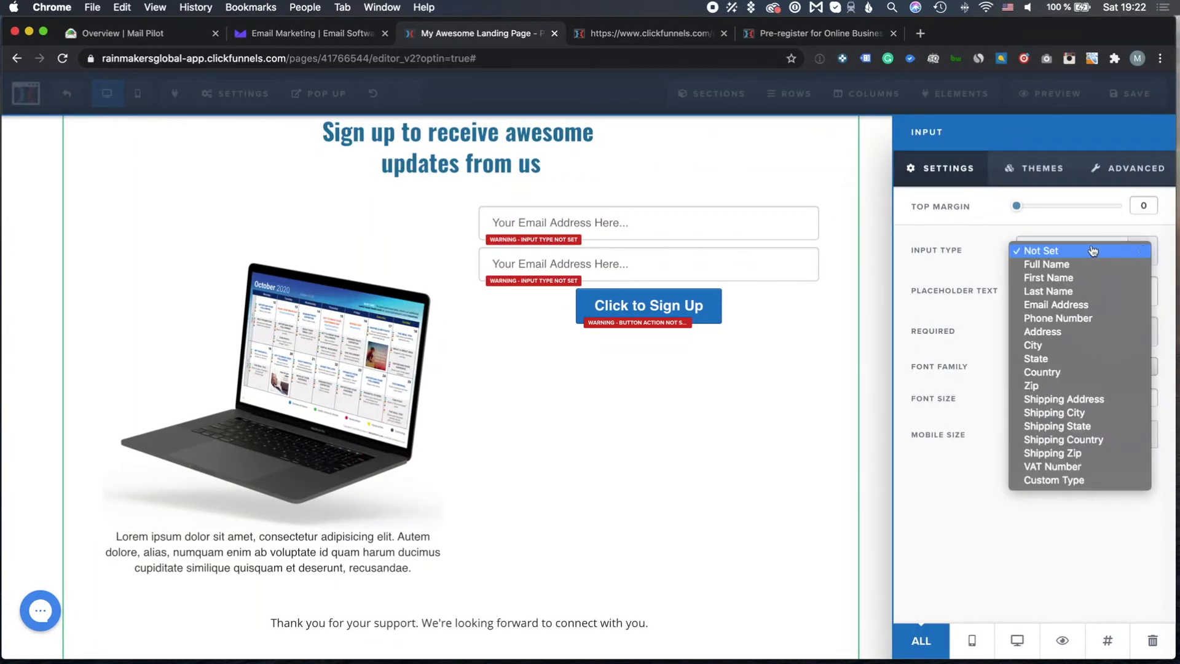
{"action": "left_click", "coordinate": [947, 255]}
{"action": "left_click", "coordinate": [767, 236]}
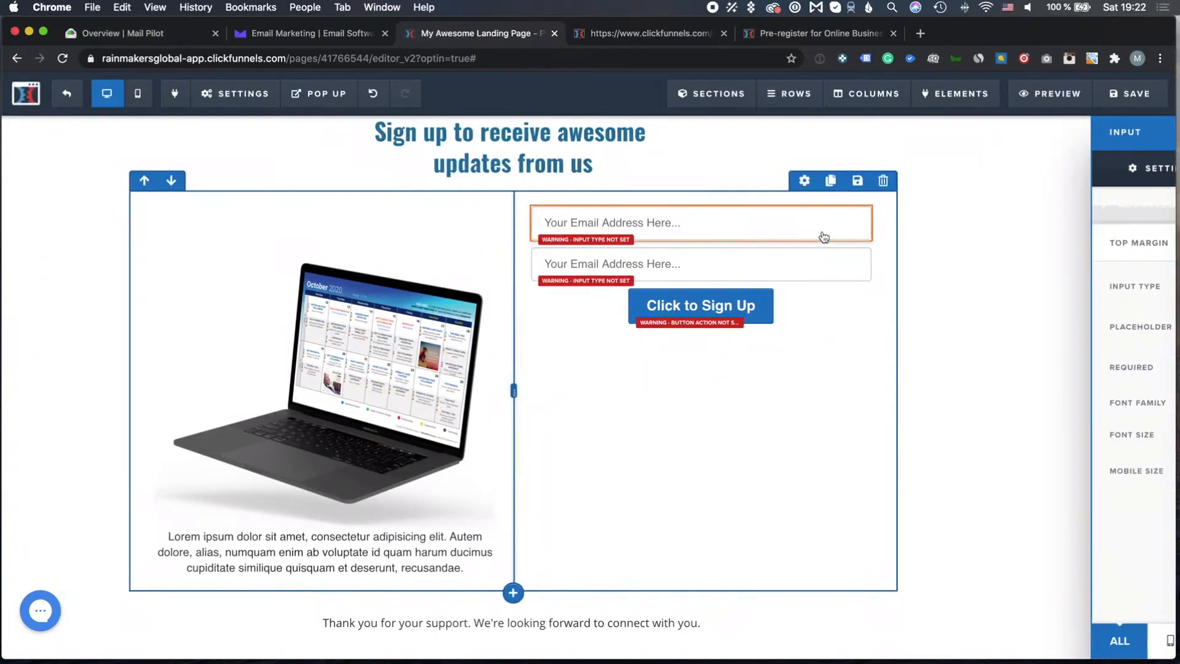
Set the input type of the form's first field to Email Address
{"action": "left_click", "coordinate": [883, 204]}
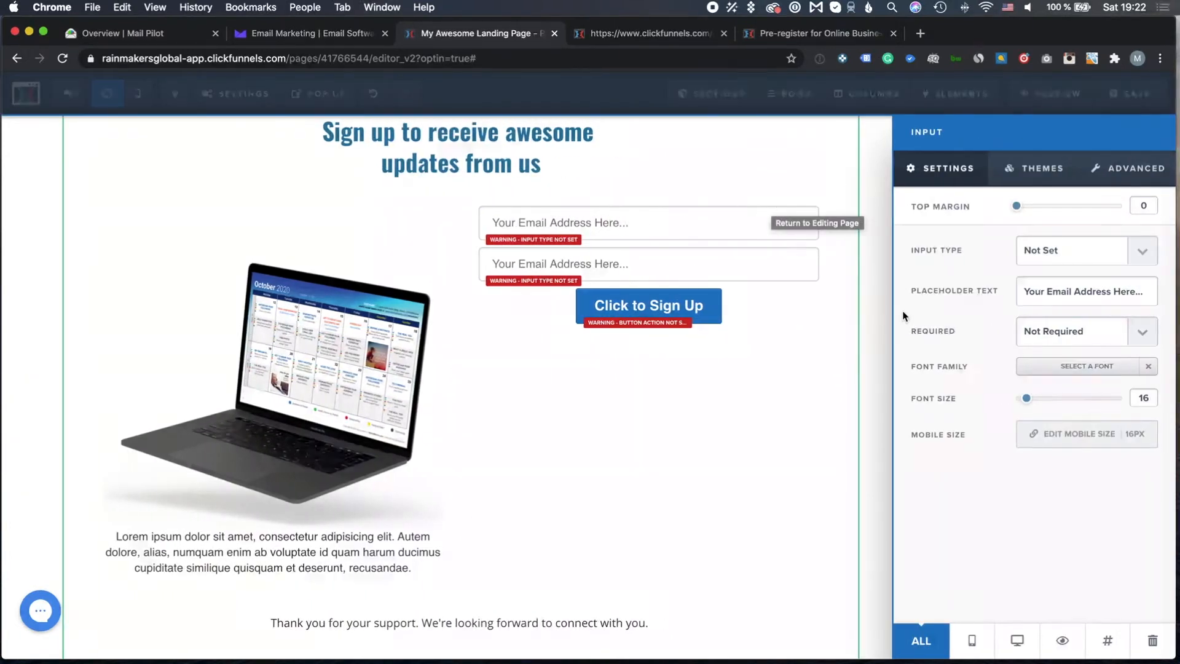
{"action": "left_click", "coordinate": [1143, 251]}
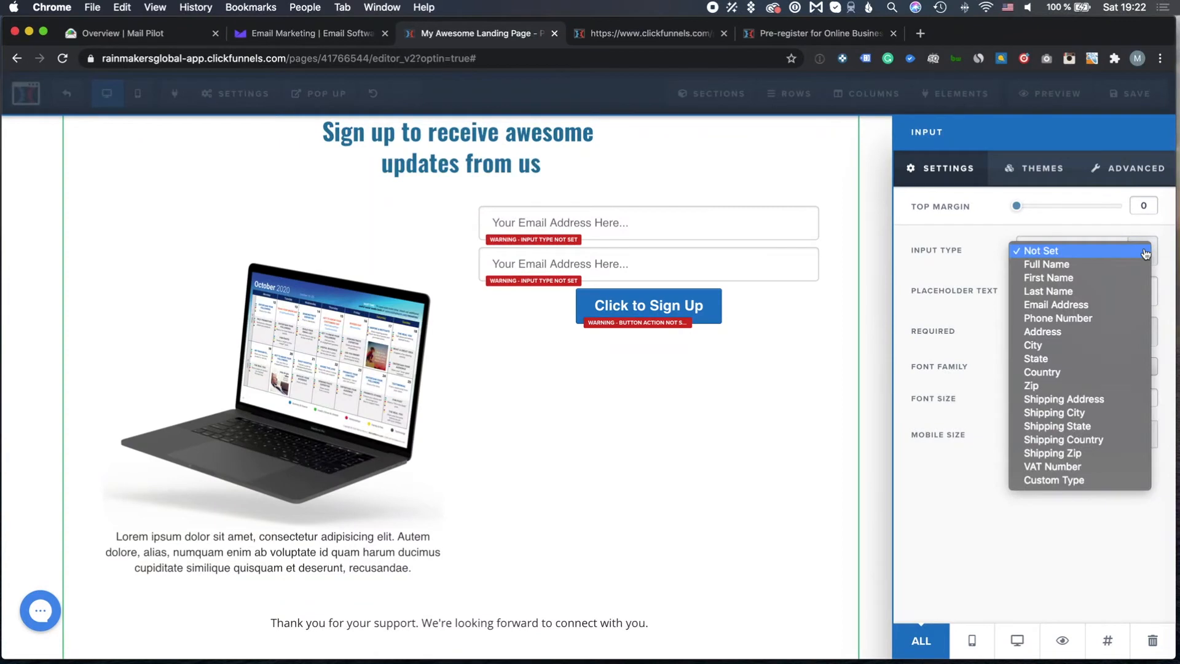
{"action": "left_click", "coordinate": [1084, 306]}
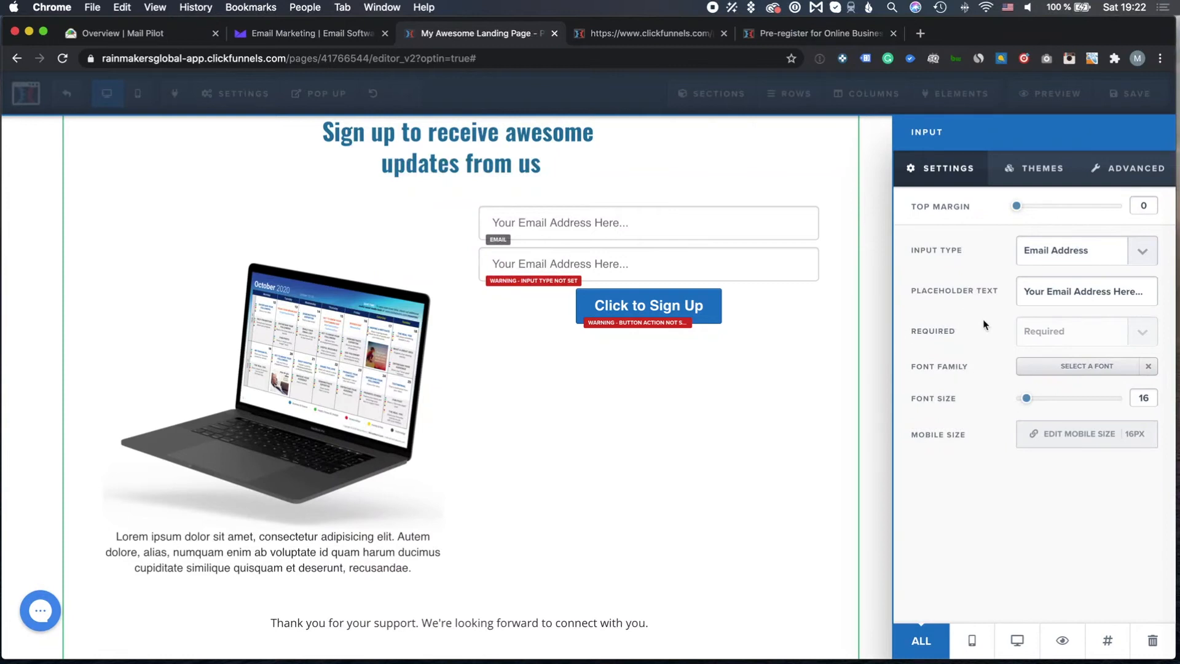
Set the input type of the form's second field to First Name
{"action": "left_click", "coordinate": [702, 268]}
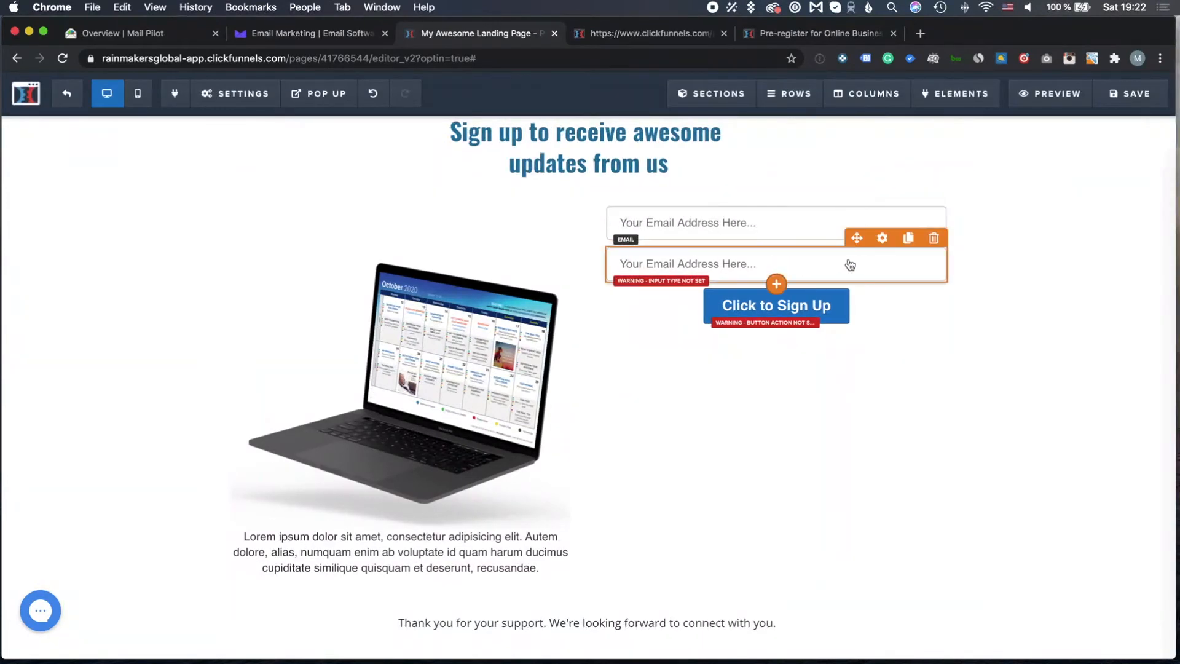
{"action": "left_click", "coordinate": [882, 238]}
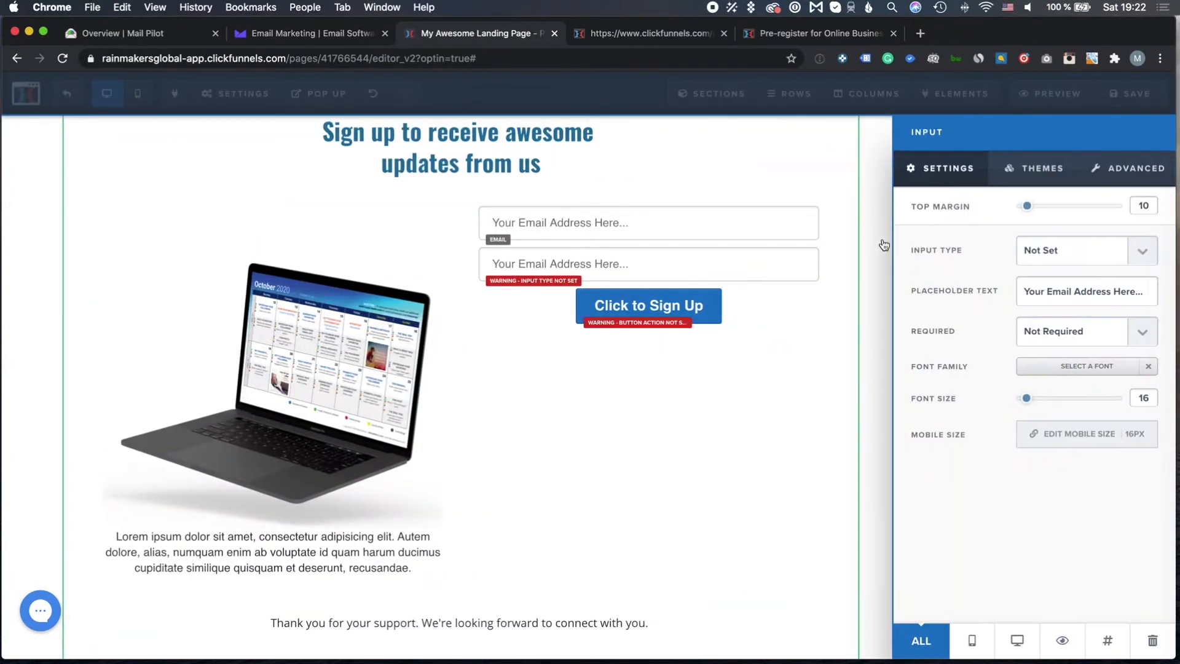
{"action": "left_click", "coordinate": [1130, 254]}
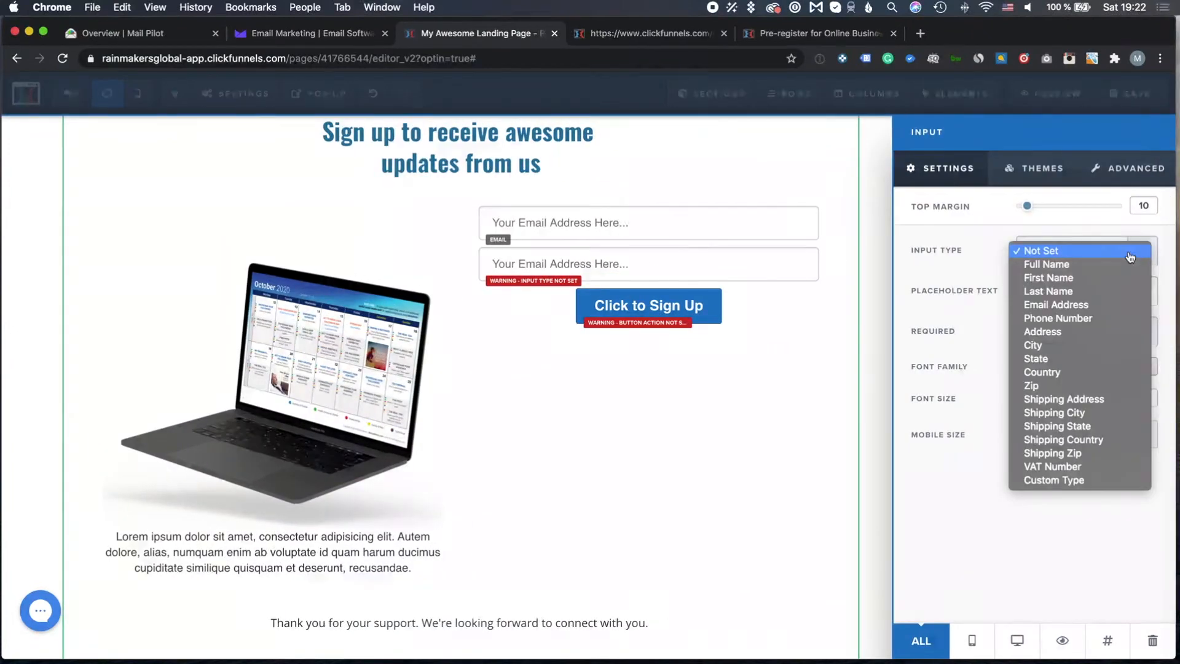
{"action": "left_click", "coordinate": [1079, 279]}
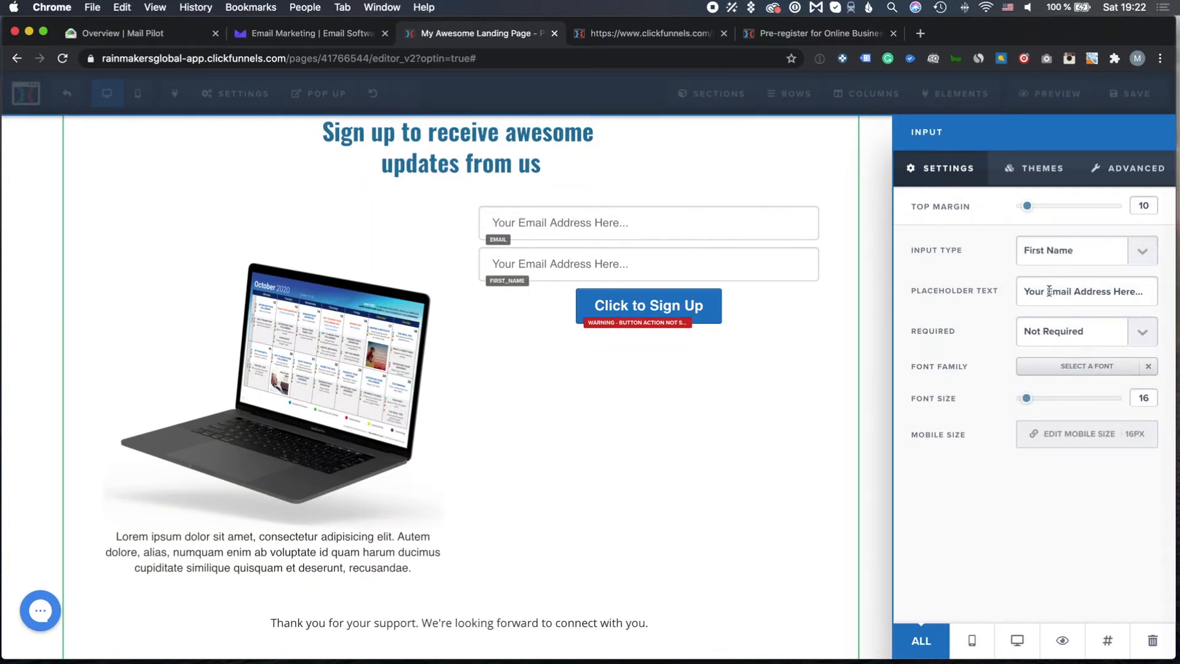
Change the second form field's placeholder text to "Your First Name"
{"action": "left_click_drag", "start_coordinate": [1047, 291], "coordinate": [1159, 298]}
{"action": "type", "text": "First Nme"}
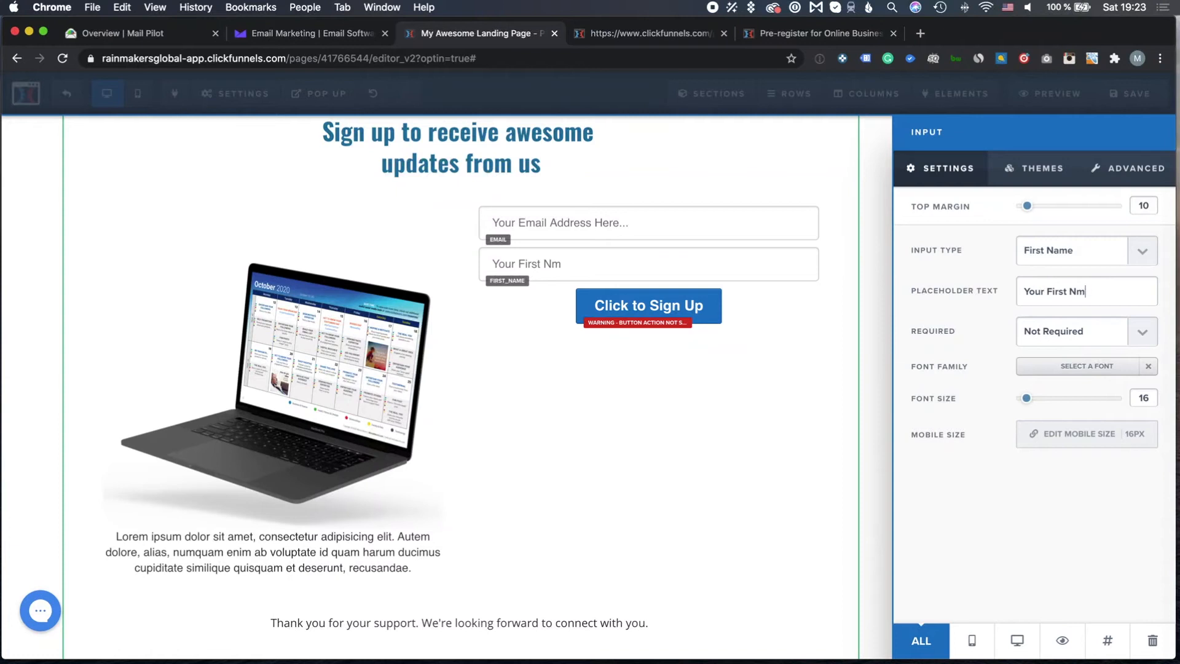
{"action": "key", "text": "BackSpace"}
{"action": "key", "text": "BackSpace"}
{"action": "type", "text": "Name"}
{"action": "left_click", "coordinate": [1059, 335]}
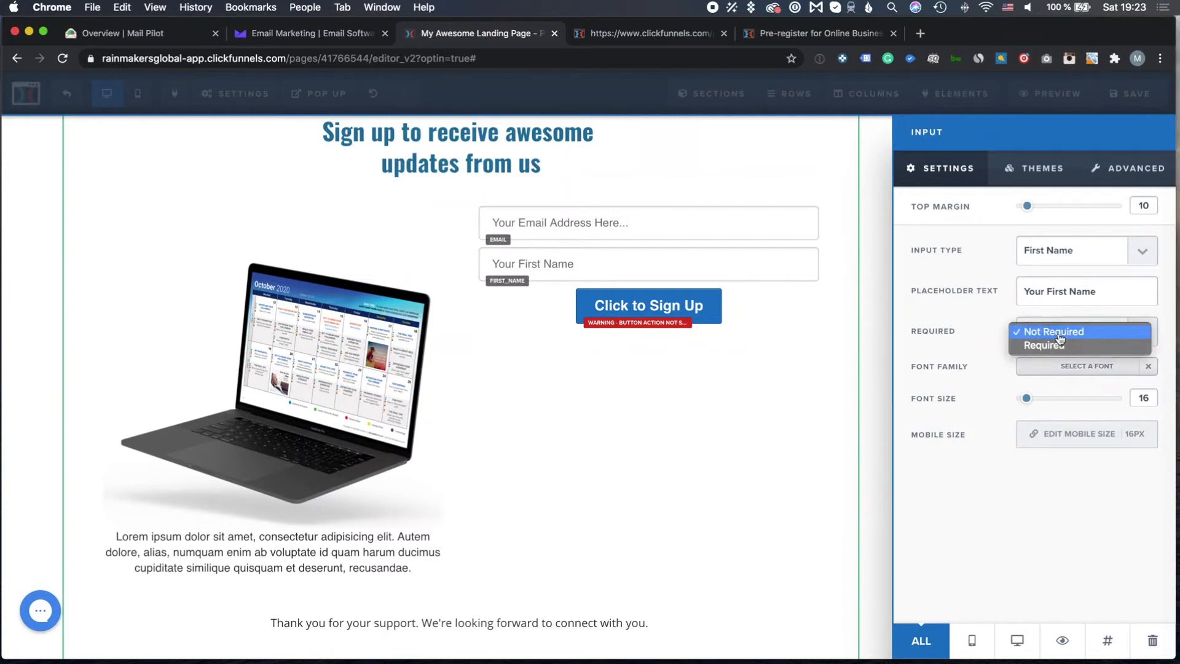
{"action": "left_click", "coordinate": [1059, 335]}
Browse the input themes, try Border White Input on the first name field and apply the 3D Gradient (no icon) Input theme
{"action": "left_click", "coordinate": [1054, 178]}
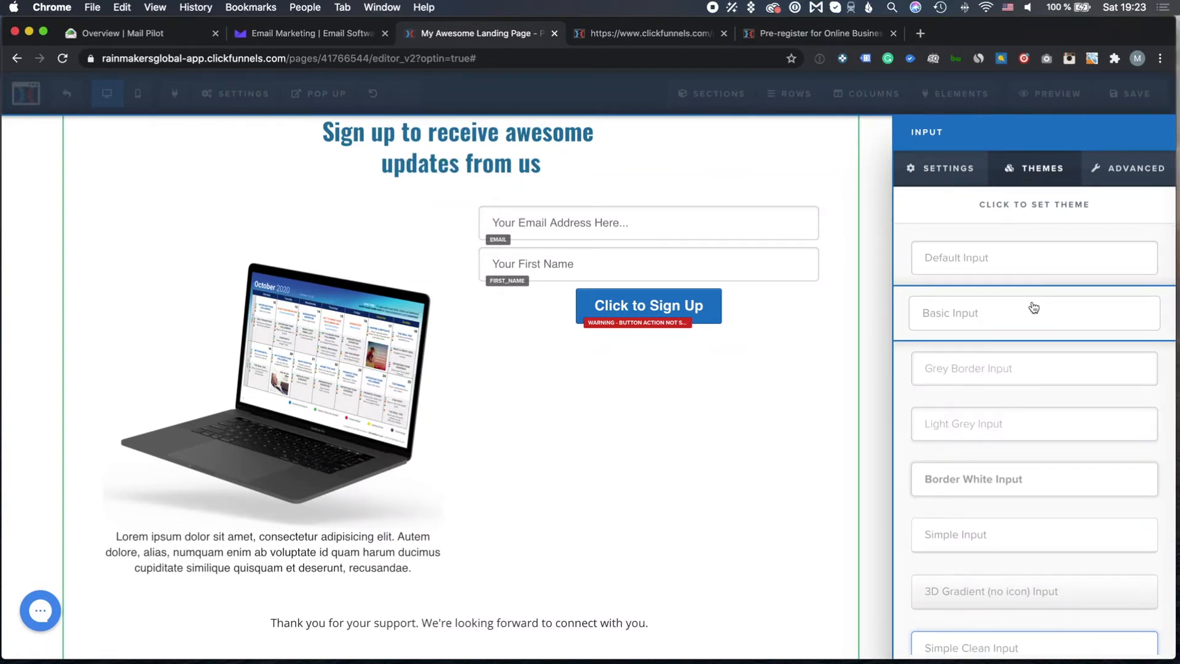
{"action": "scroll", "coordinate": [1034, 307], "scroll_direction": "down", "scroll_amount": 5}
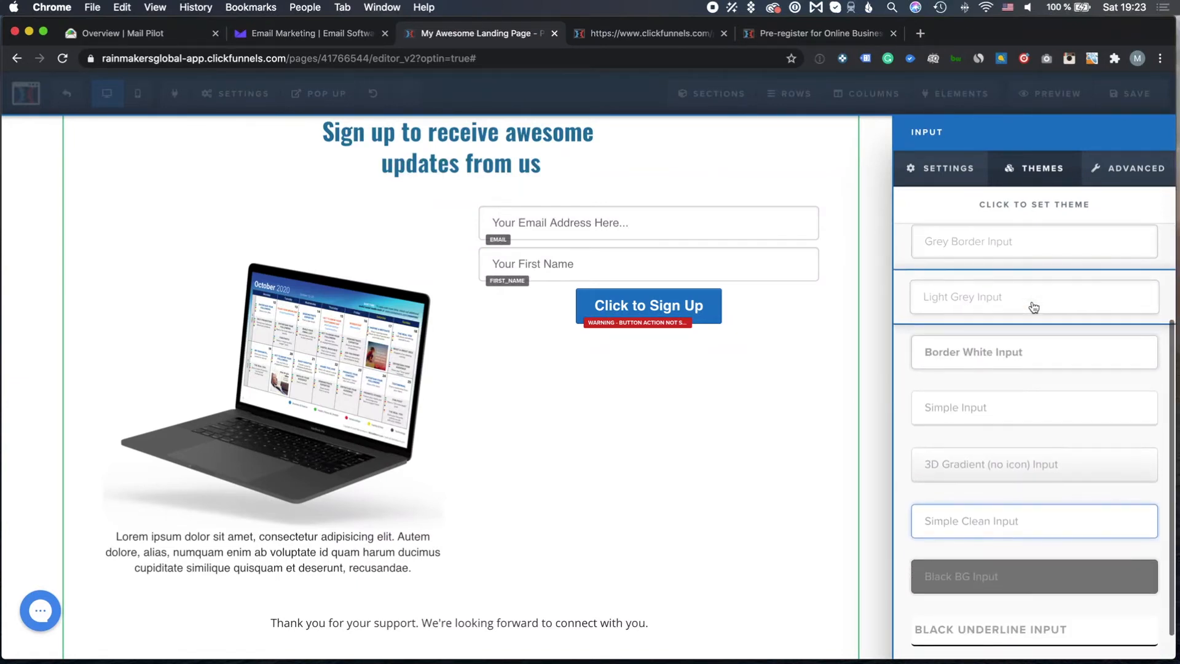
{"action": "scroll", "coordinate": [1033, 311], "scroll_direction": "up", "scroll_amount": 4}
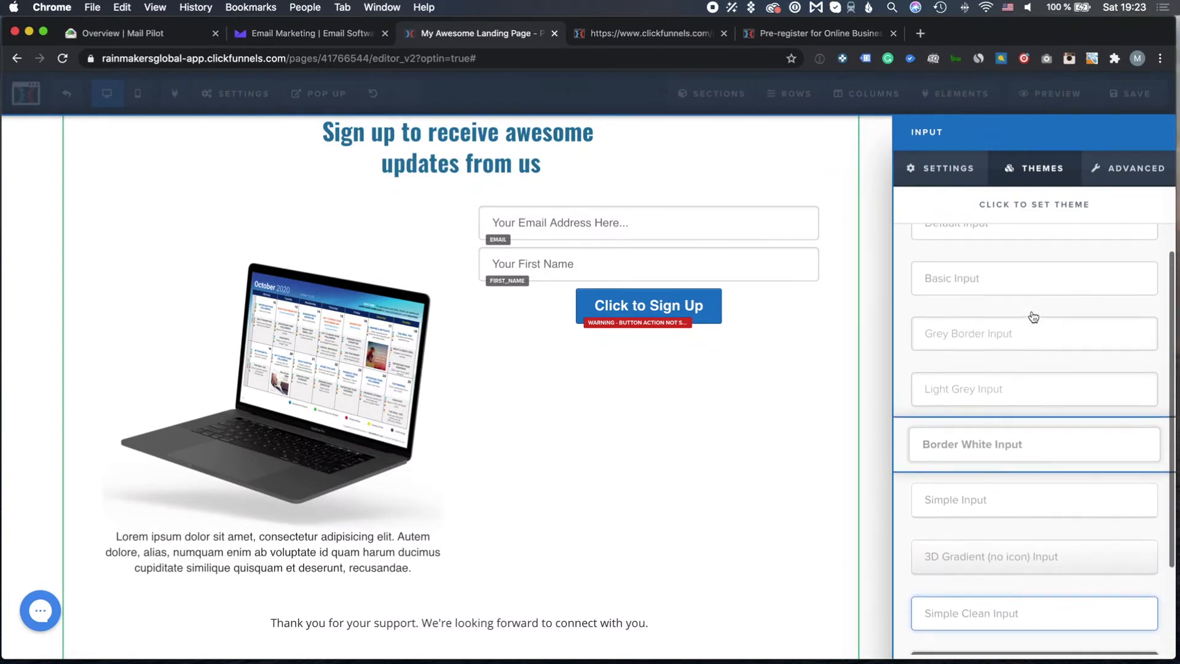
{"action": "left_click", "coordinate": [985, 459]}
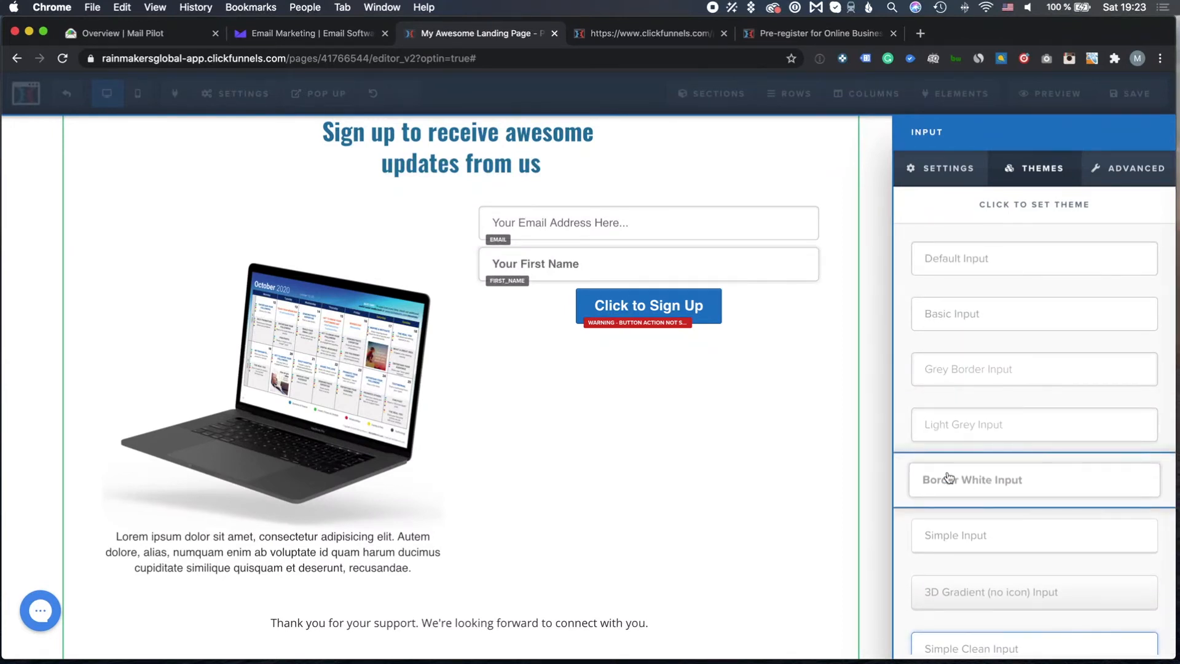
{"action": "left_click", "coordinate": [956, 608]}
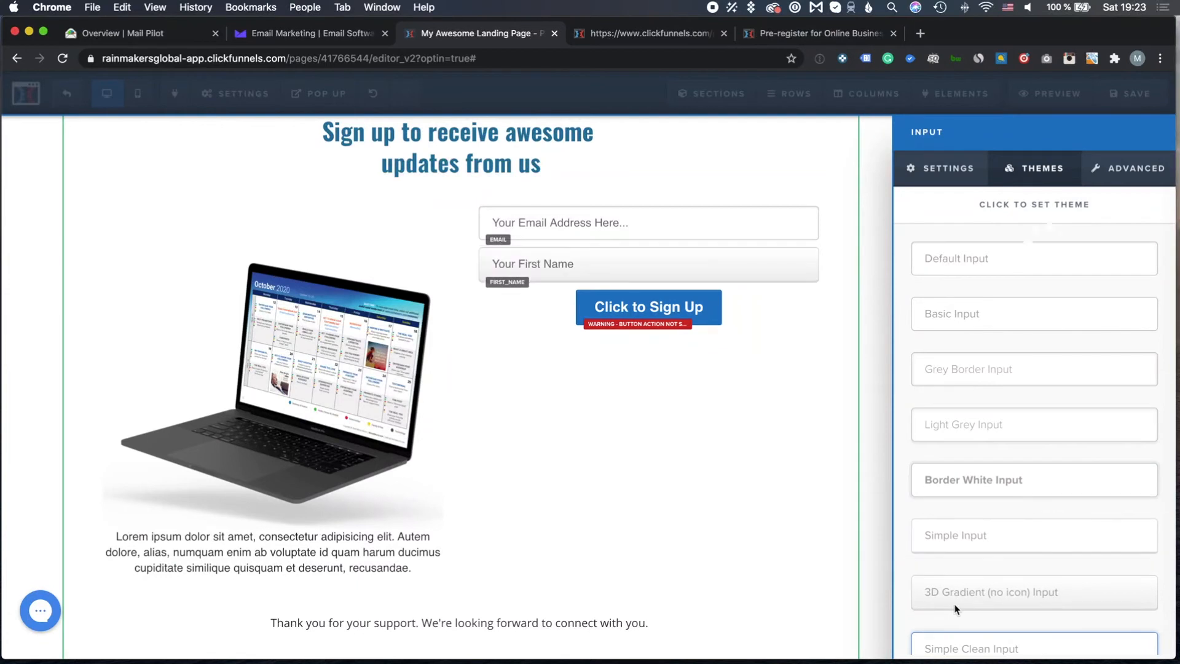
Apply the 3D Gradient (no icon) Input theme to the email field so it matches the first name field
{"action": "left_click", "coordinate": [805, 223]}
{"action": "left_click", "coordinate": [881, 198]}
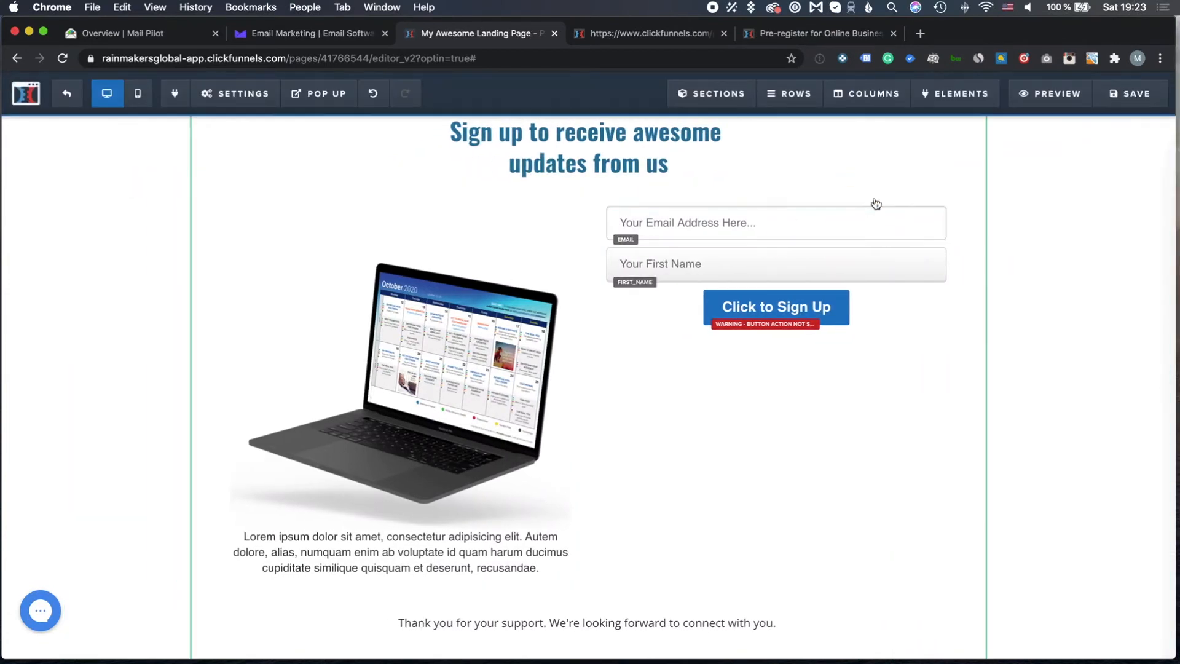
{"action": "left_click", "coordinate": [1040, 172]}
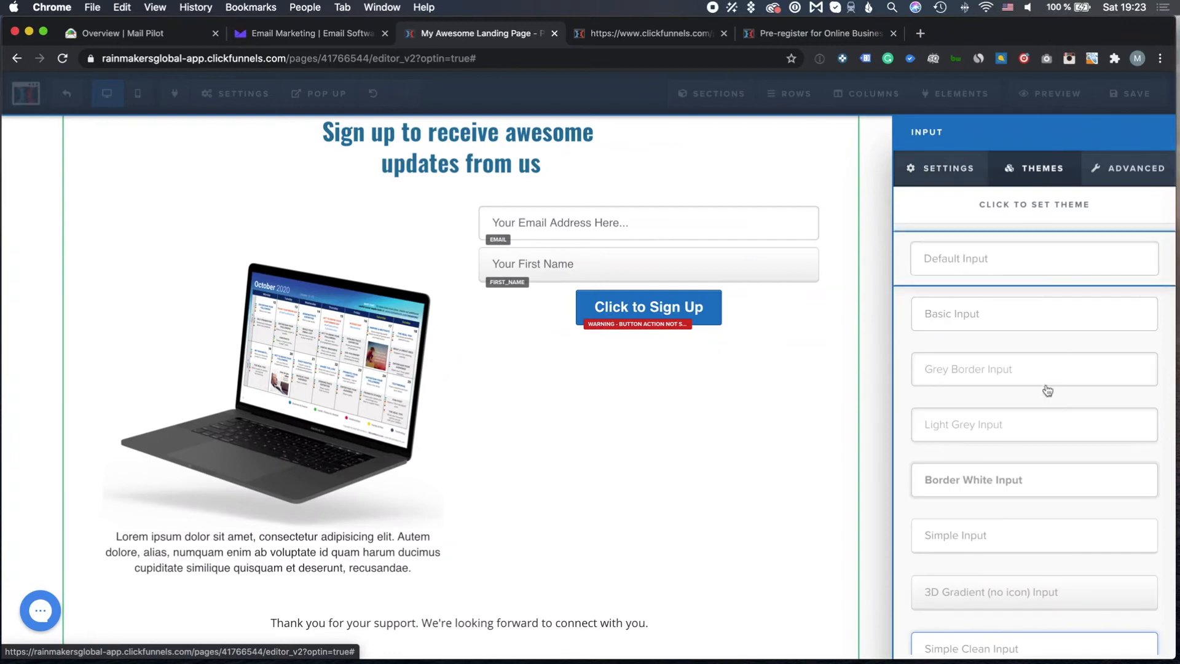
{"action": "left_click", "coordinate": [999, 583]}
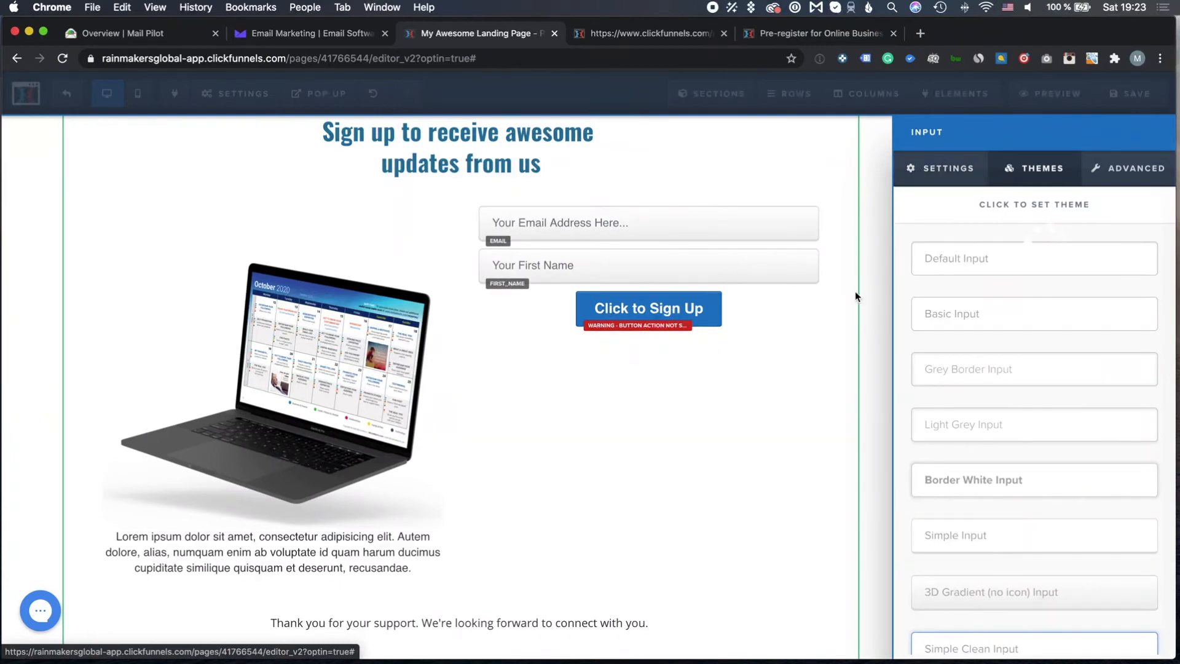
Add the Email Icon to the email field and set its icon style to Black
{"action": "left_click", "coordinate": [1127, 170]}
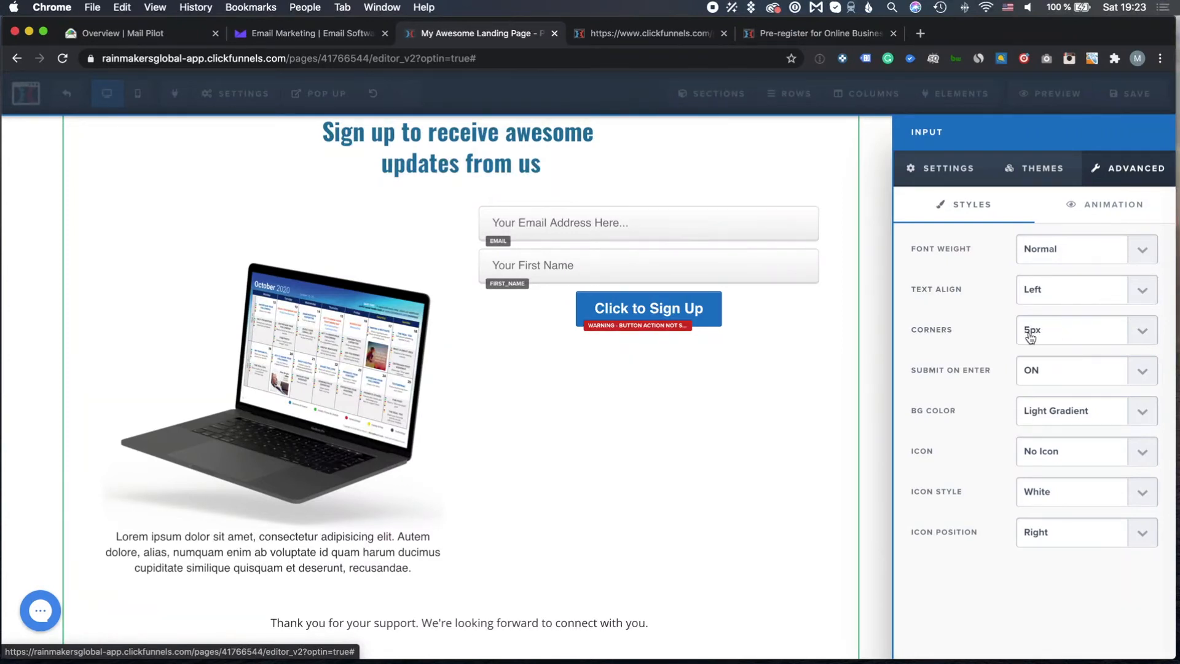
{"action": "left_click", "coordinate": [760, 377]}
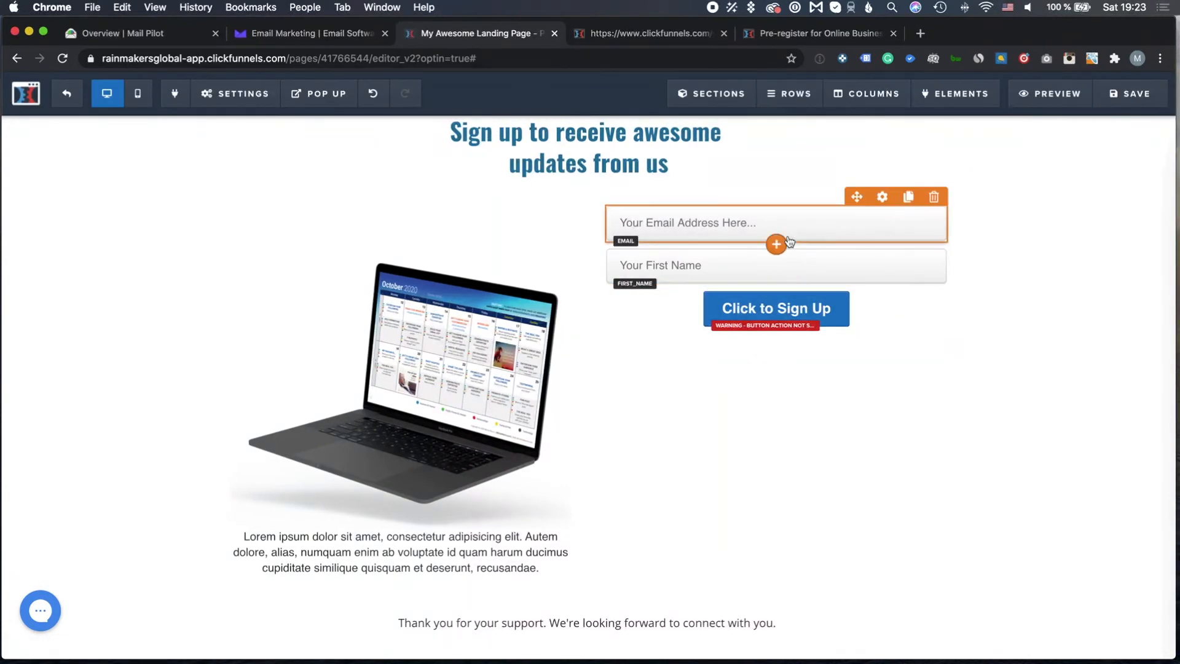
{"action": "left_click", "coordinate": [882, 197]}
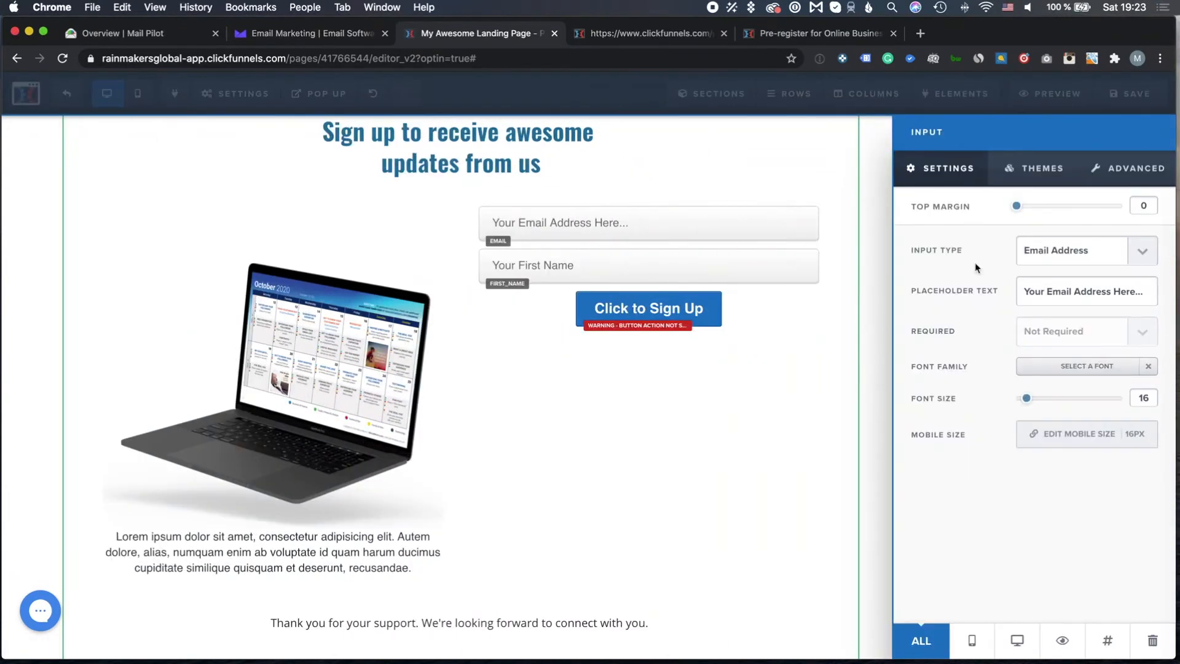
{"action": "left_click", "coordinate": [1102, 175]}
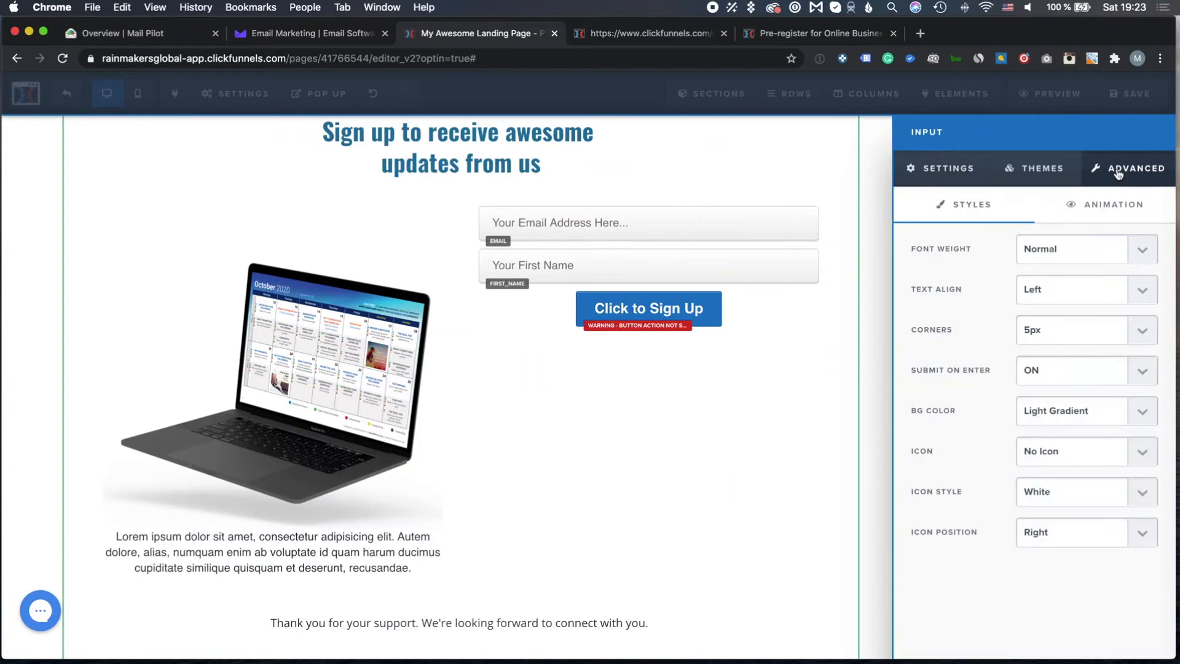
{"action": "left_click", "coordinate": [1054, 455]}
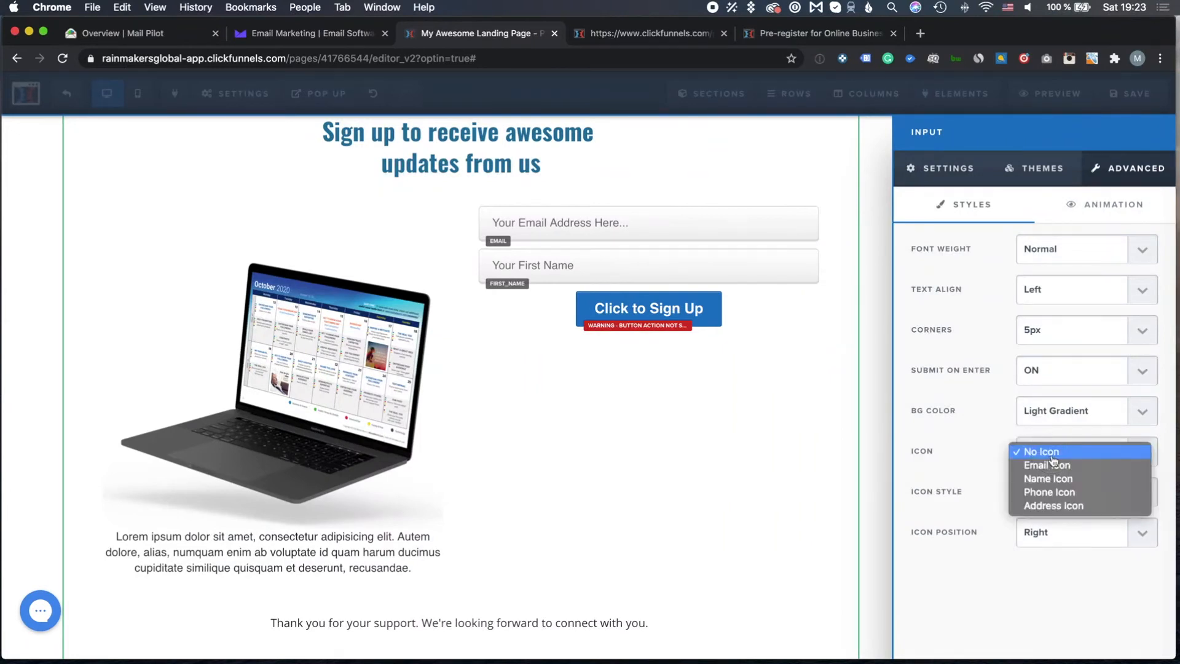
{"action": "left_click", "coordinate": [1054, 467]}
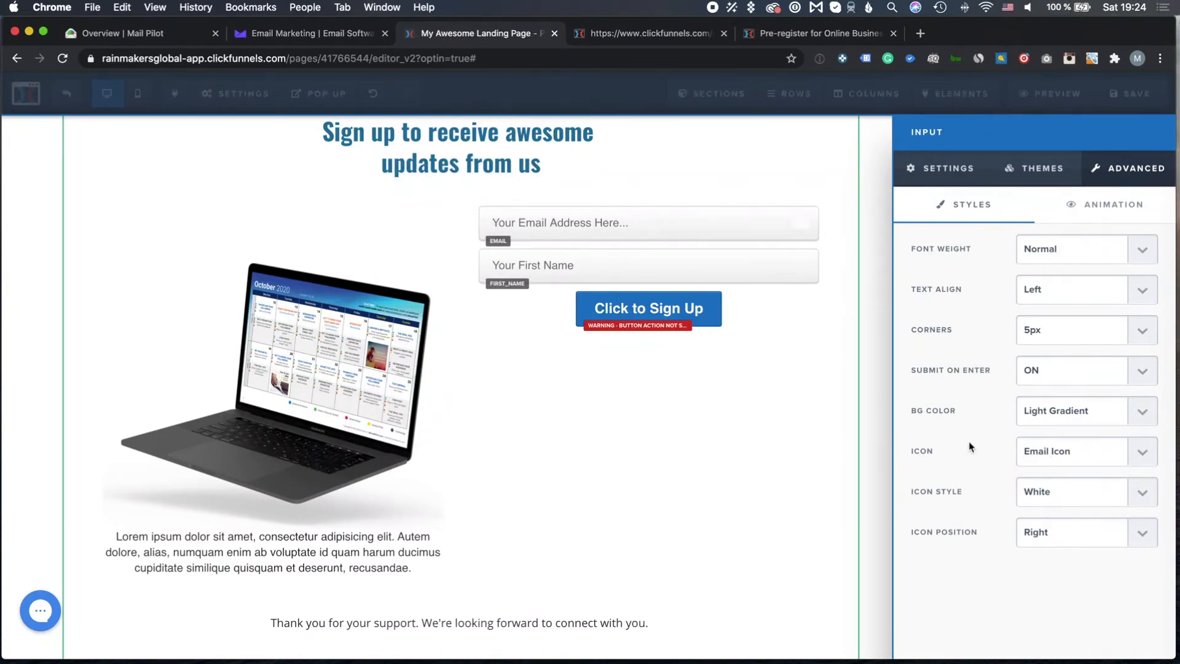
{"action": "left_click", "coordinate": [1041, 490]}
{"action": "left_click", "coordinate": [1040, 479]}
Add the Name Icon to the first name field and set its icon style to Black
{"action": "left_click", "coordinate": [810, 277]}
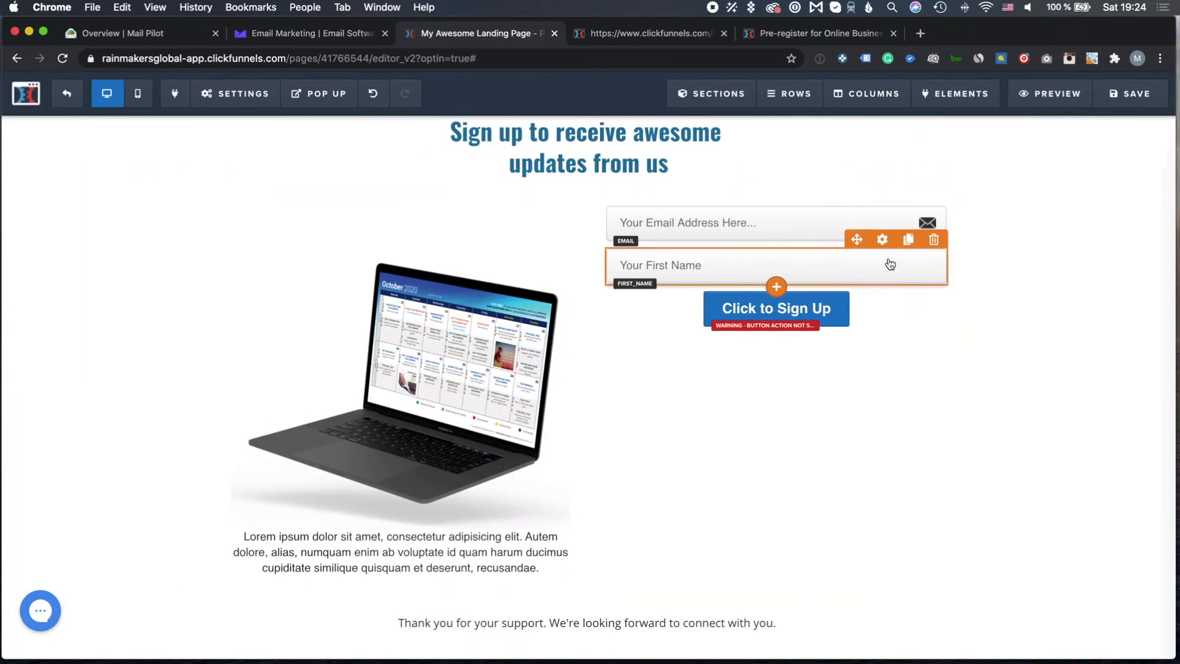
{"action": "left_click", "coordinate": [1125, 168]}
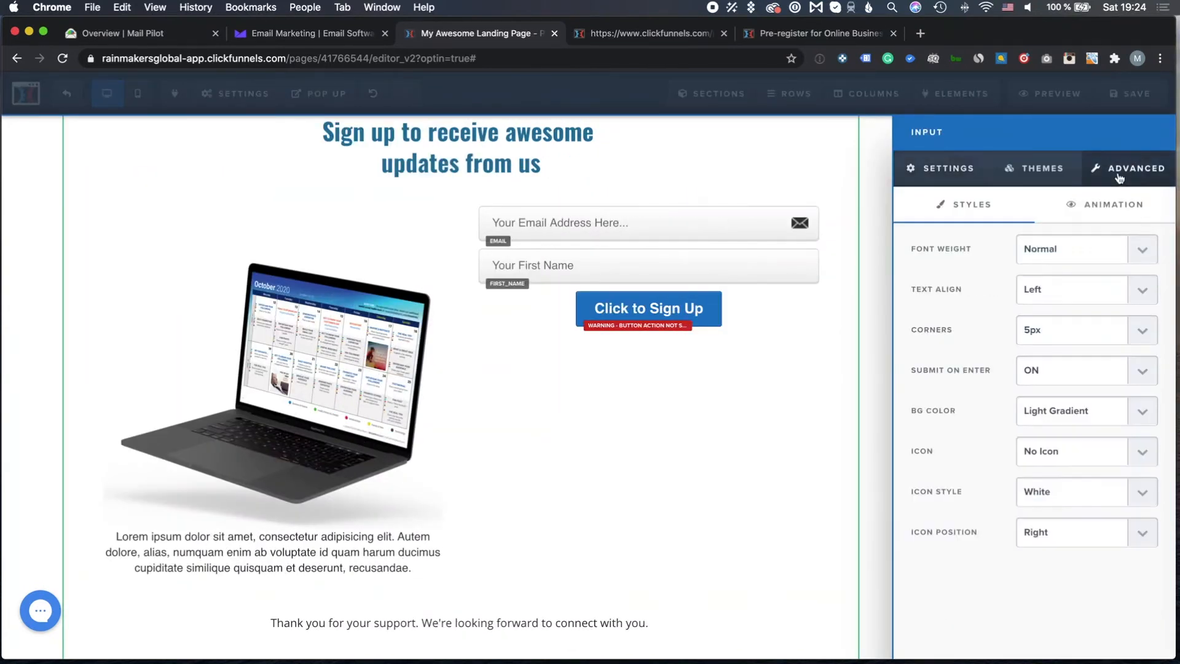
{"action": "left_click", "coordinate": [1044, 455]}
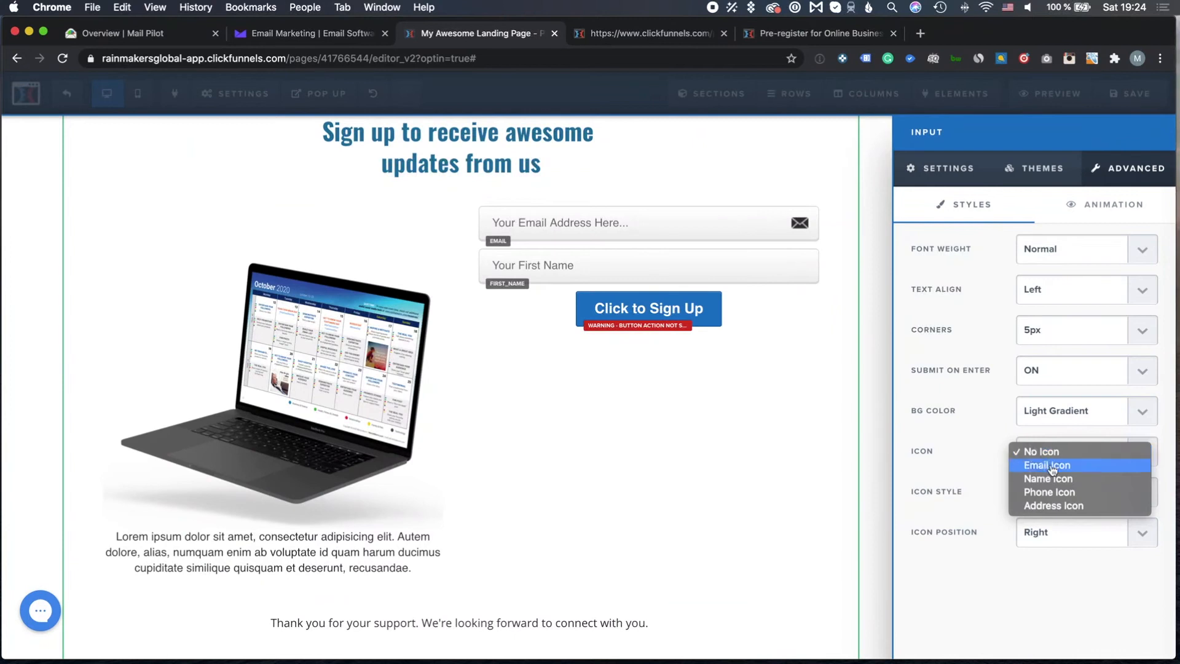
{"action": "left_click", "coordinate": [1049, 478]}
{"action": "left_click", "coordinate": [1057, 493]}
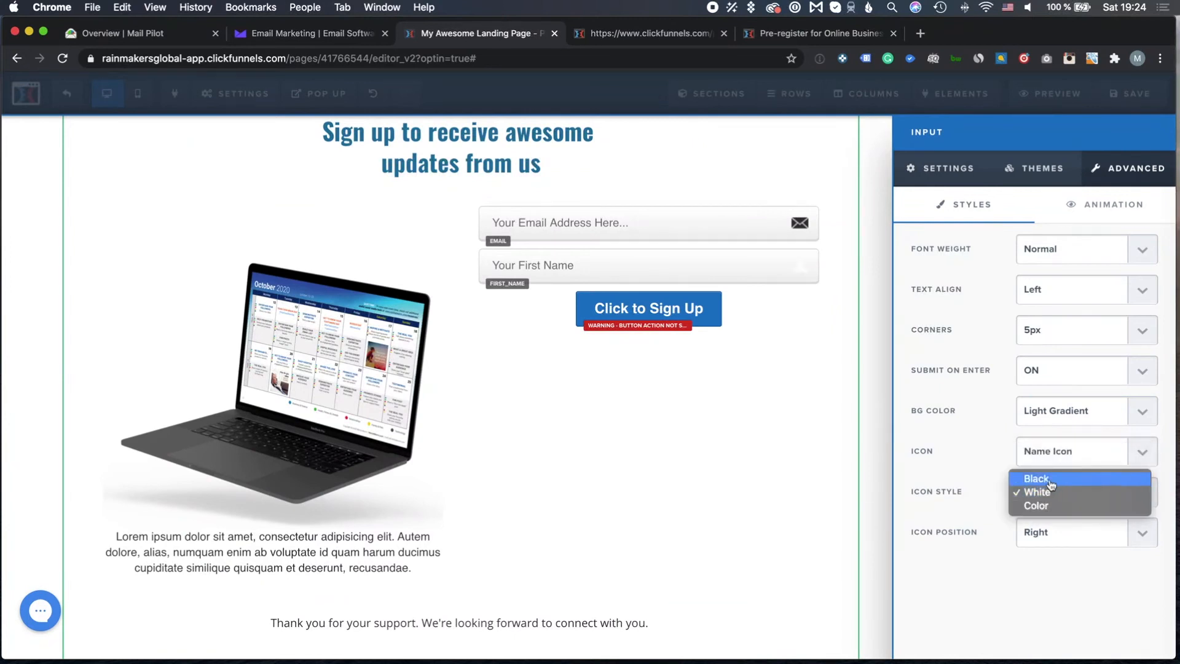
{"action": "left_click", "coordinate": [1039, 478]}
Change the signup button's text to "Click to Subscribe"
{"action": "left_click", "coordinate": [765, 320]}
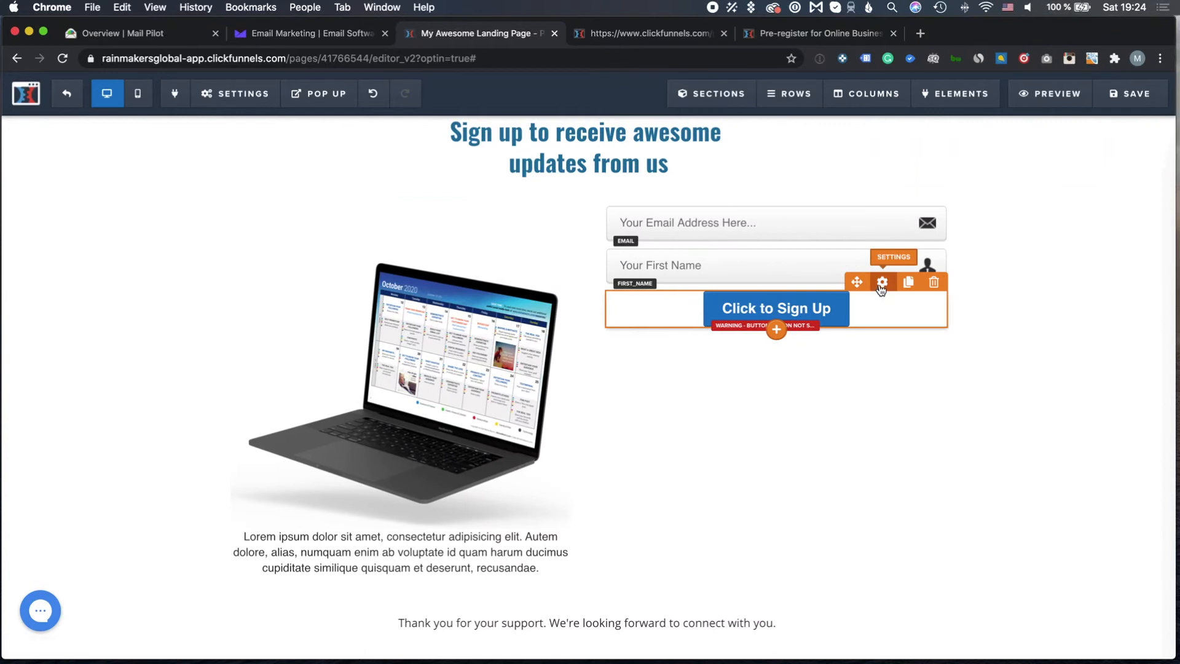
{"action": "left_click", "coordinate": [882, 283]}
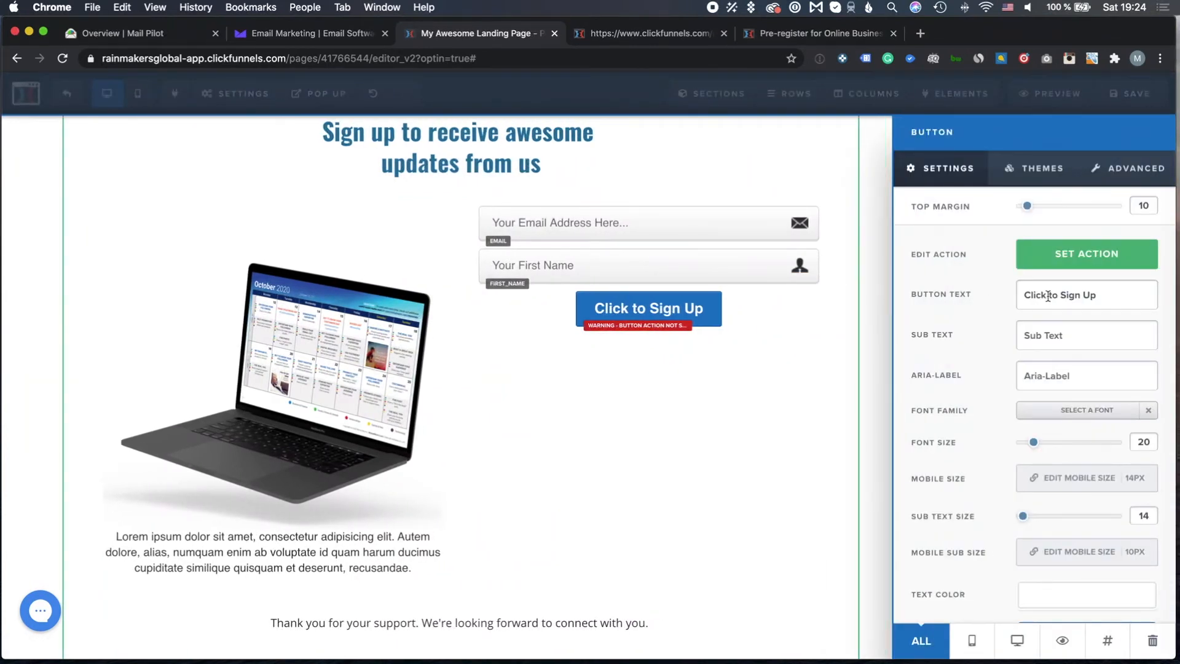
{"action": "left_click", "coordinate": [1128, 295]}
{"action": "key", "text": "BackSpace"}
{"action": "key", "text": "BackSpace"}
{"action": "key", "text": "BackSpace"}
{"action": "key", "text": "BackSpace"}
{"action": "key", "text": "BackSpace"}
{"action": "key", "text": "BackSpace"}
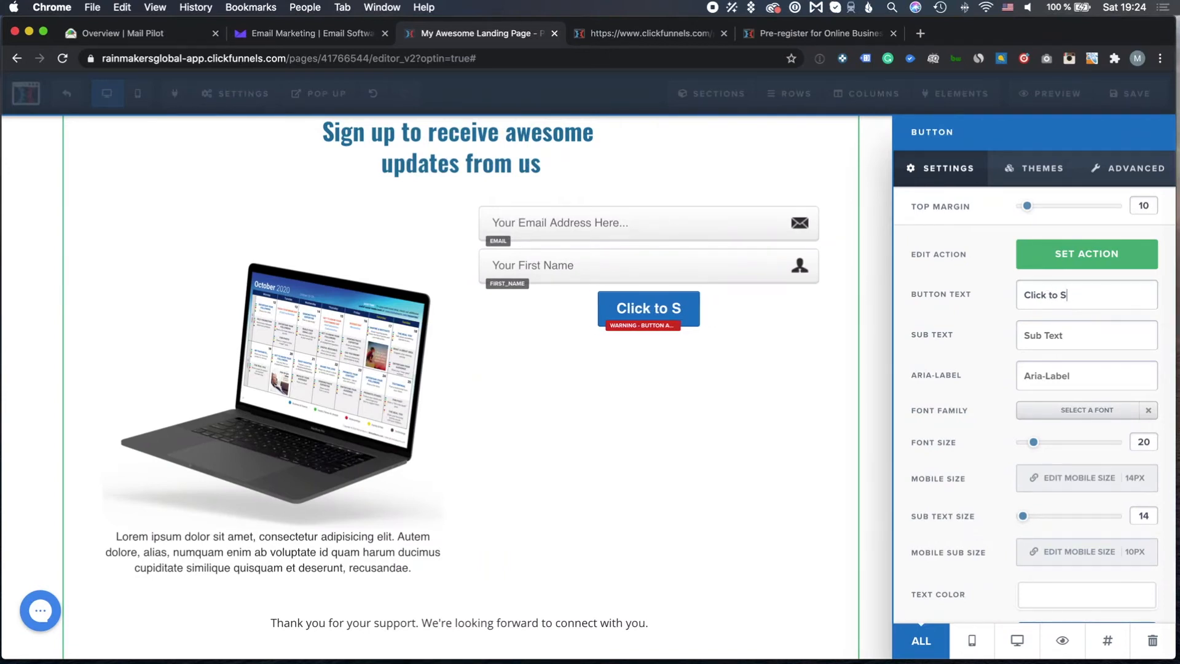
{"action": "type", "text": "ubscribe"}
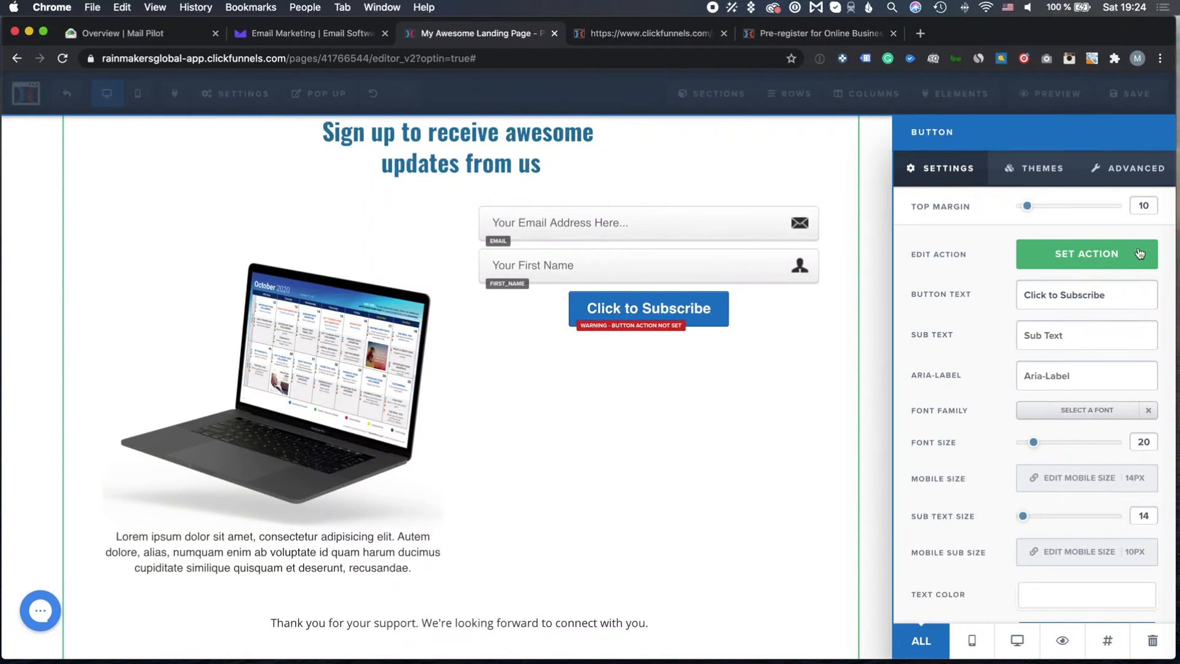
Add the sub text "to our awesome stuff!" to the signup button
{"action": "left_click", "coordinate": [1078, 336]}
{"action": "type", "text": "to out"}
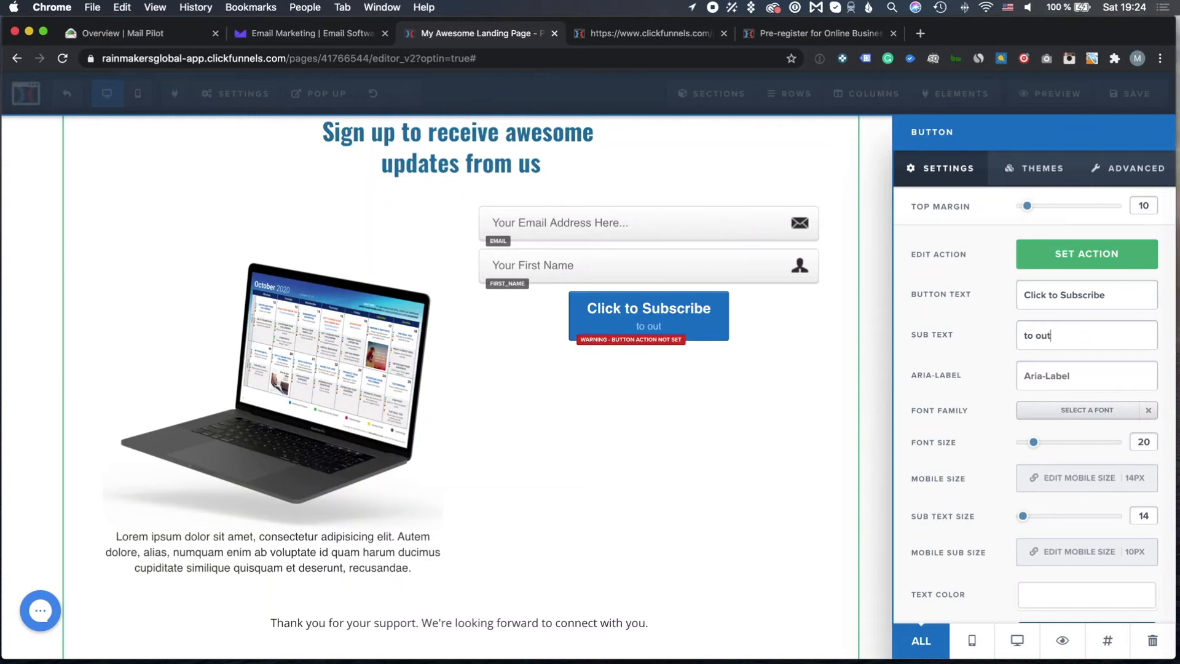
{"action": "key", "text": "BackSpace"}
{"action": "type", "text": "r owesome stuff"}
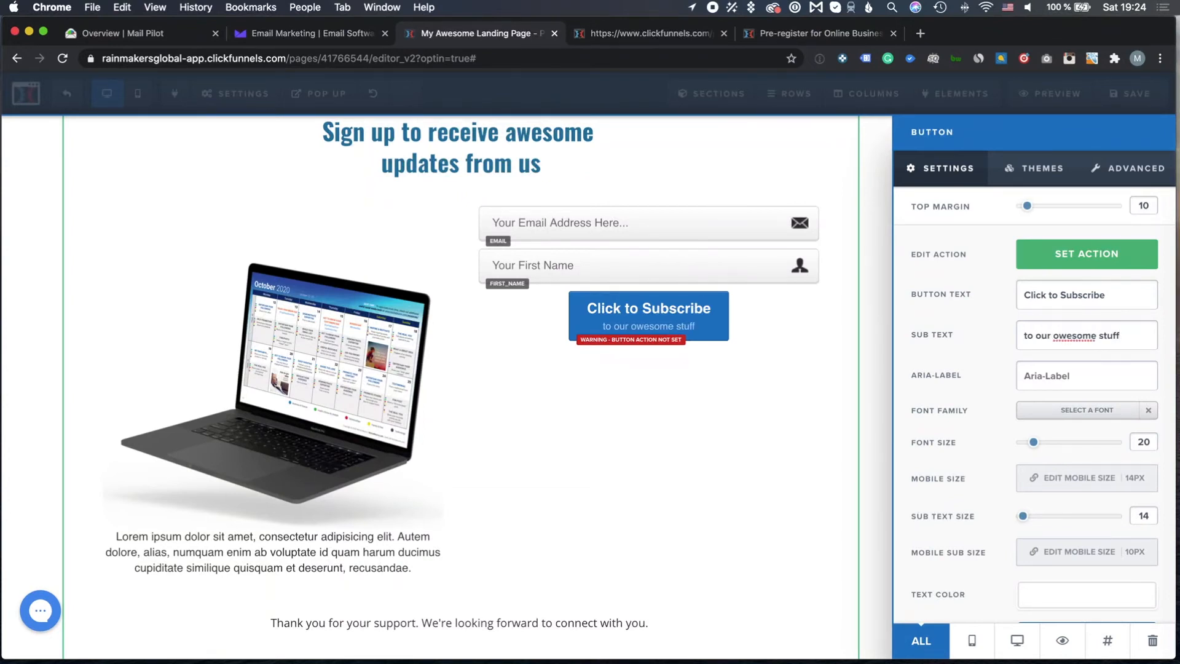
{"action": "left_click", "coordinate": [1060, 335]}
{"action": "key", "text": "BackSpace"}
{"action": "type", "text": "a"}
{"action": "triple_click", "coordinate": [1036, 336]}
{"action": "key", "text": "Right"}
{"action": "type", "text": "!"}
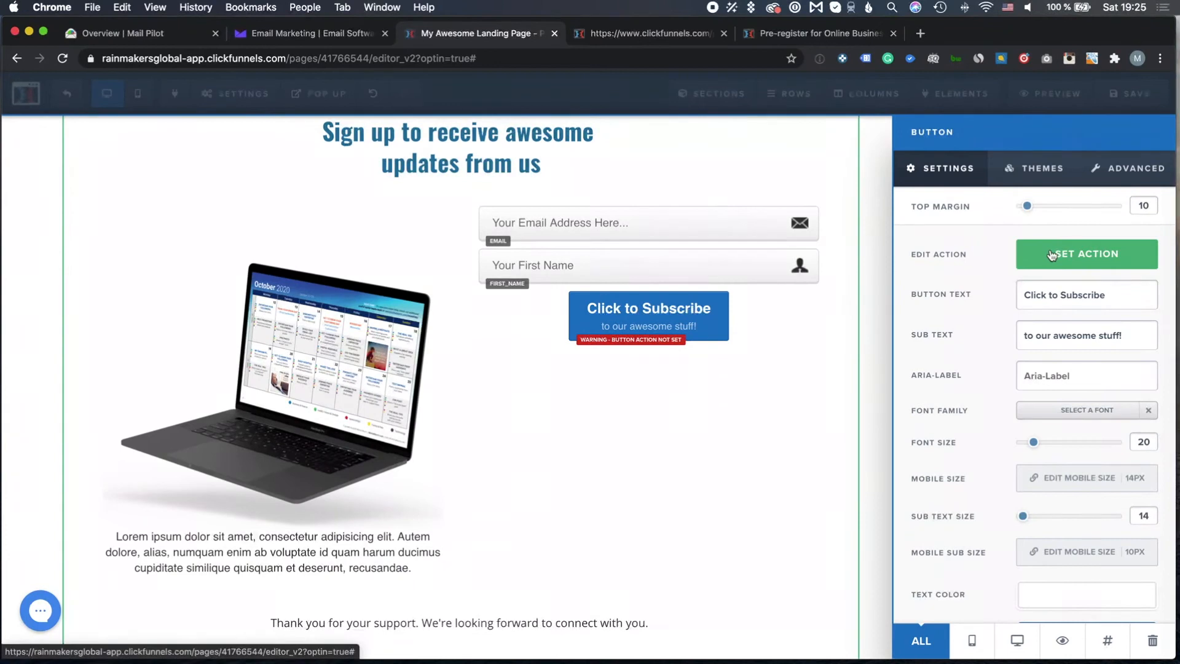
Set the signup button's action to Submit Order / Submit Form and close its settings
{"action": "left_click", "coordinate": [1053, 255]}
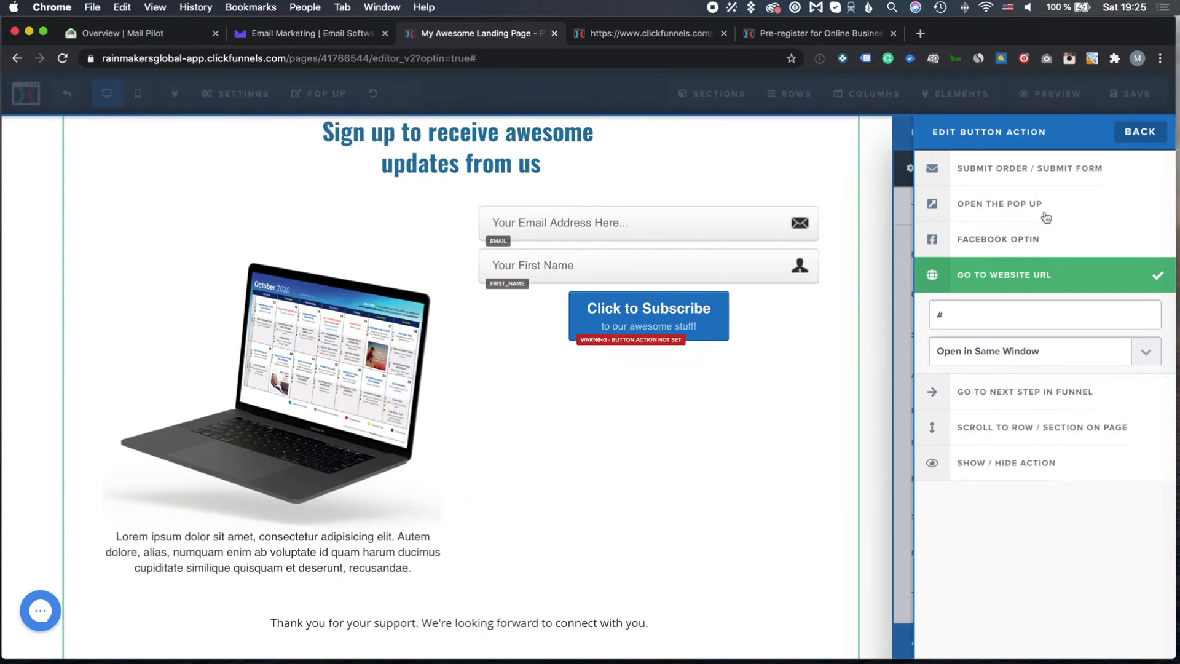
{"action": "left_click", "coordinate": [1026, 171]}
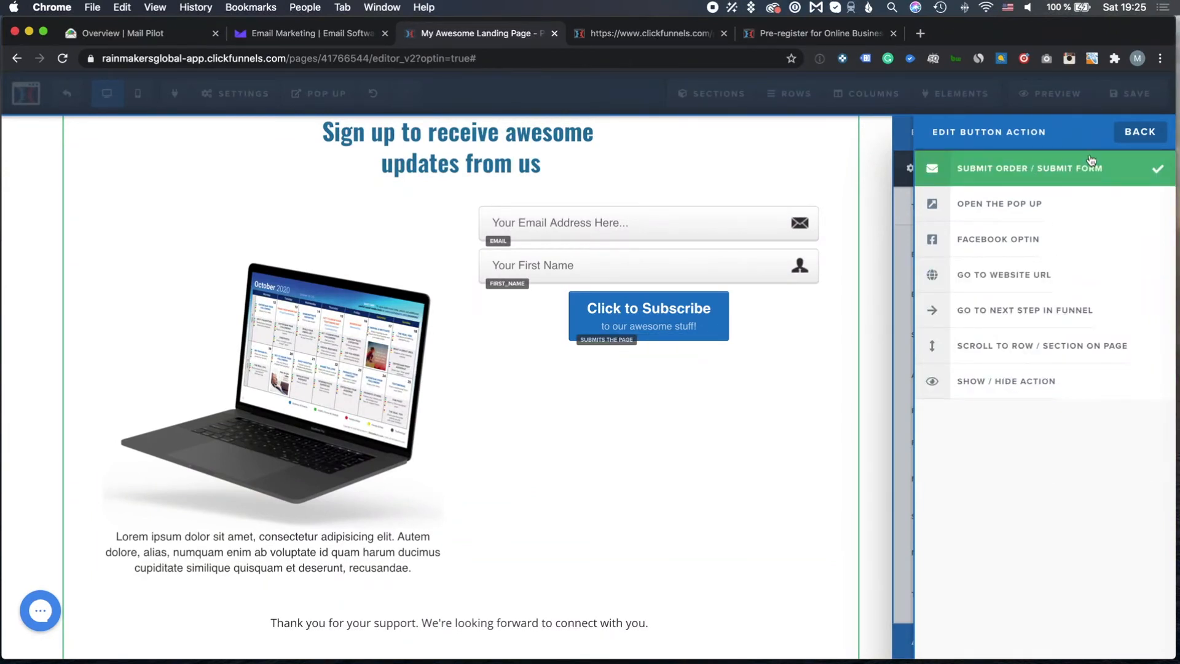
{"action": "left_click", "coordinate": [1139, 133]}
{"action": "left_click", "coordinate": [872, 346]}
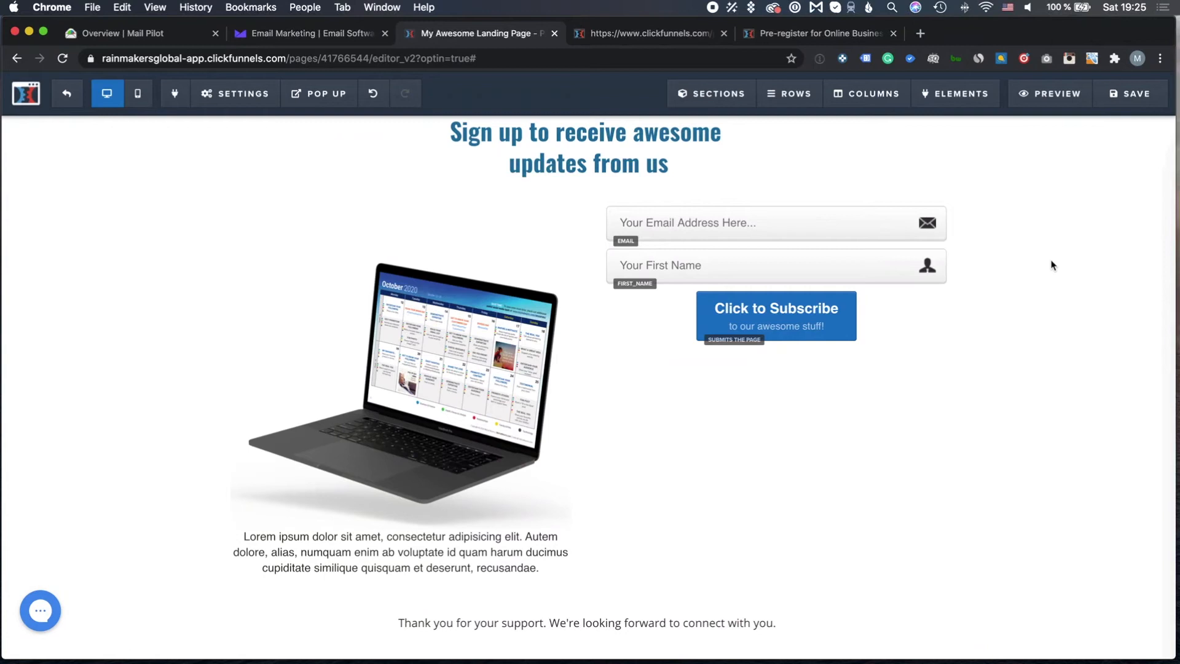
Open the image picker for the page background and browse its background patterns and stock images
{"action": "scroll", "coordinate": [1053, 266], "scroll_direction": "up", "scroll_amount": 3}
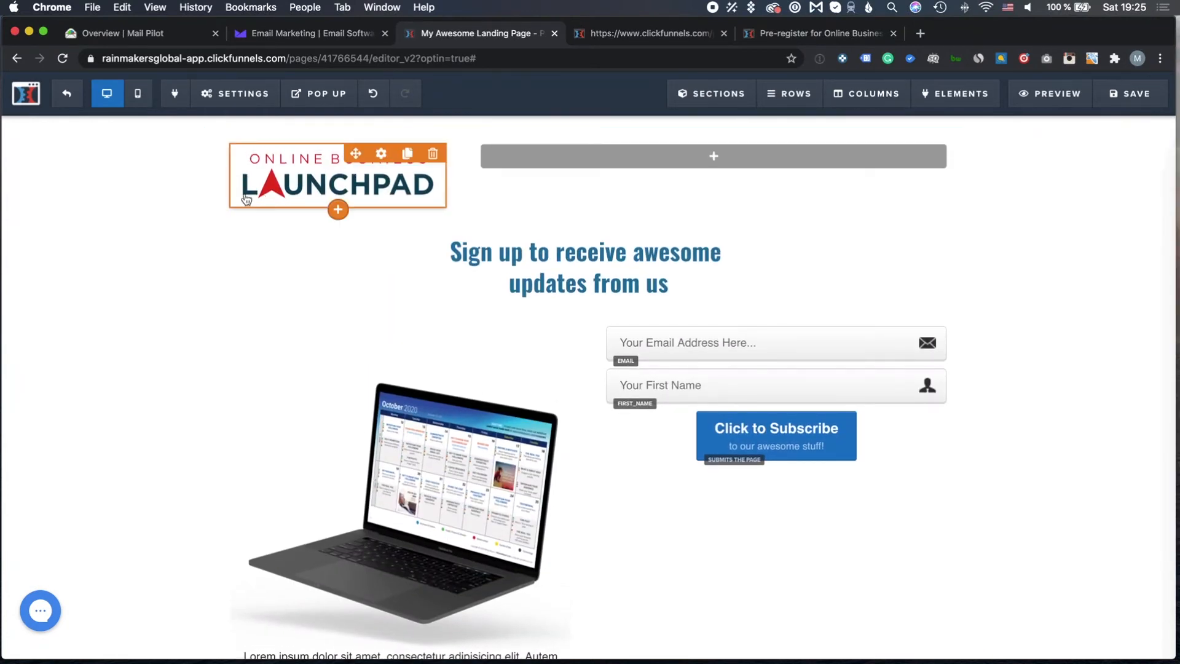
{"action": "scroll", "coordinate": [211, 190], "scroll_direction": "down", "scroll_amount": 1}
{"action": "left_click", "coordinate": [228, 93]}
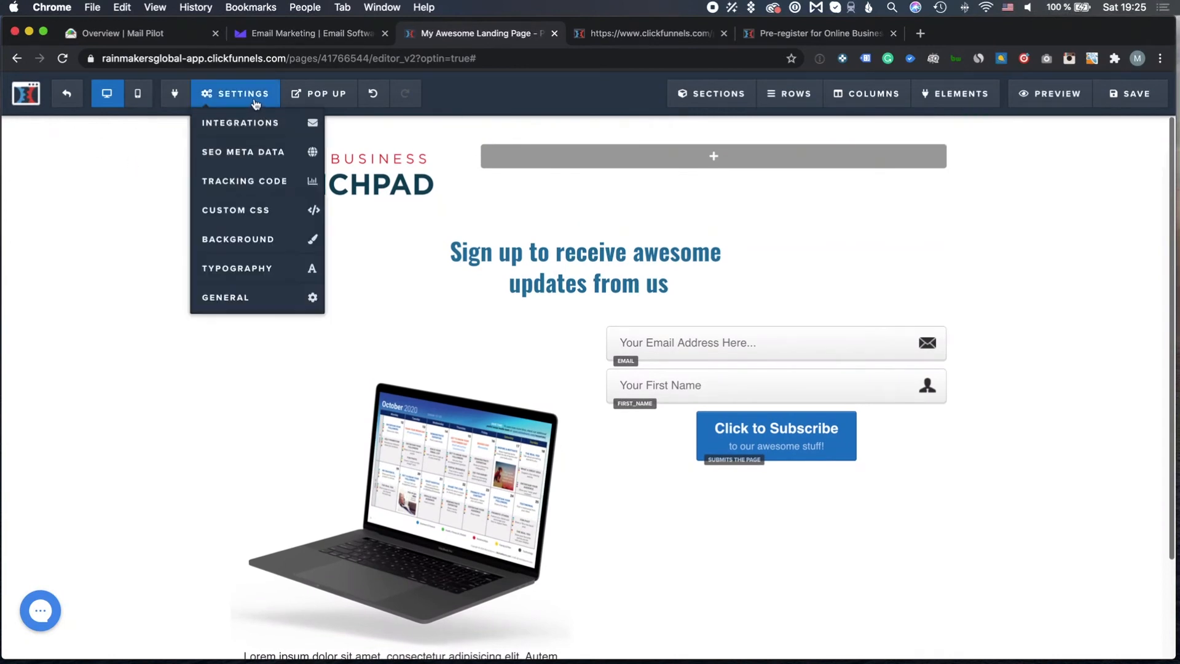
{"action": "left_click", "coordinate": [231, 238]}
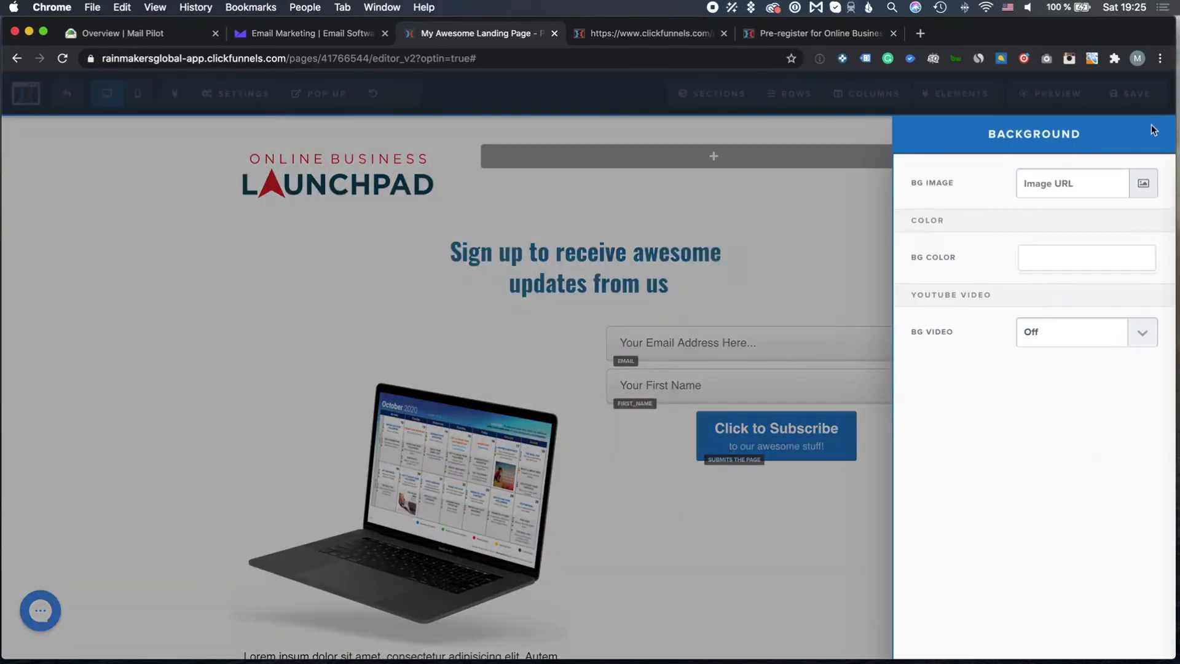
{"action": "left_click", "coordinate": [1150, 186]}
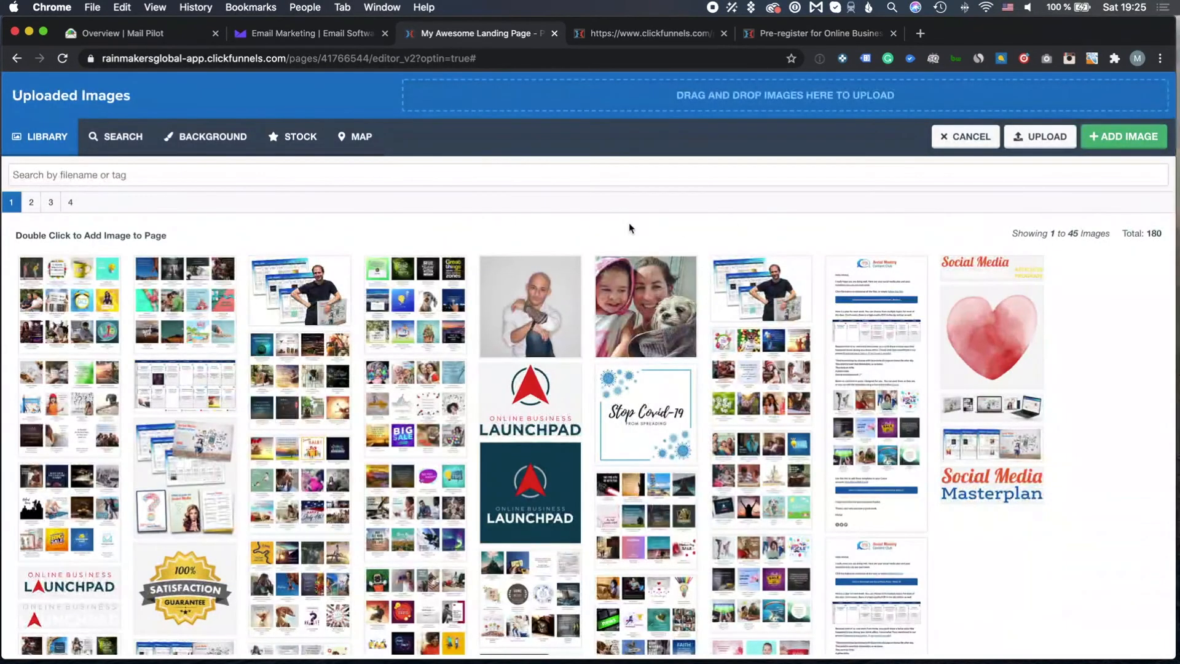
{"action": "left_click", "coordinate": [206, 137]}
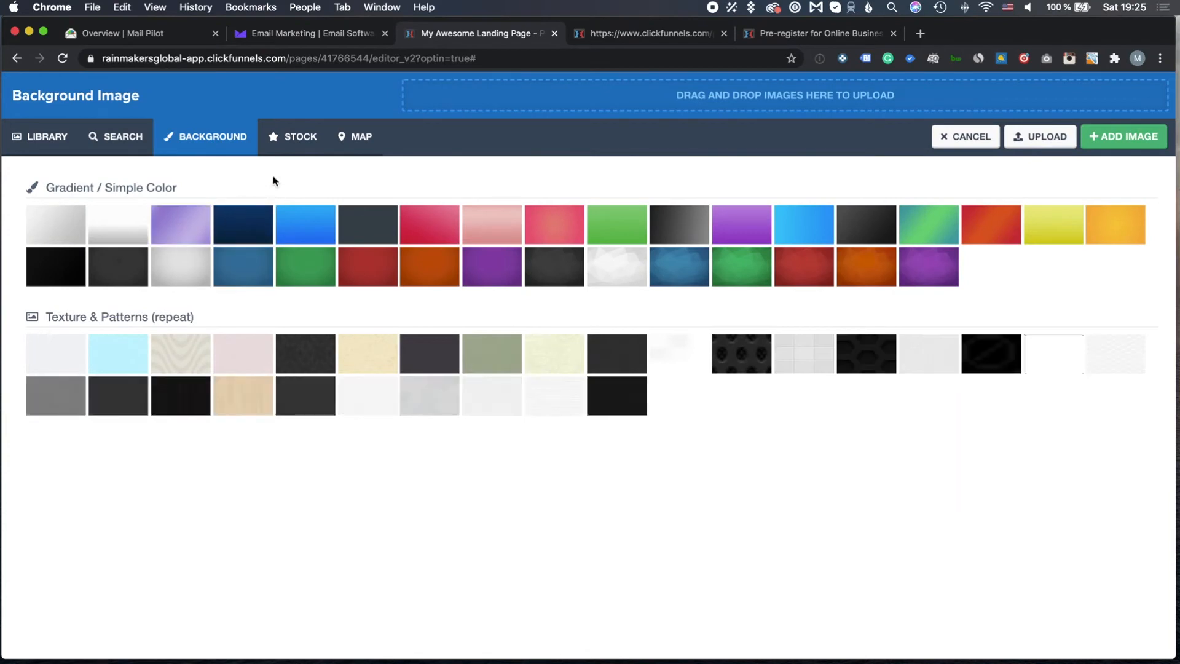
{"action": "left_click", "coordinate": [299, 143]}
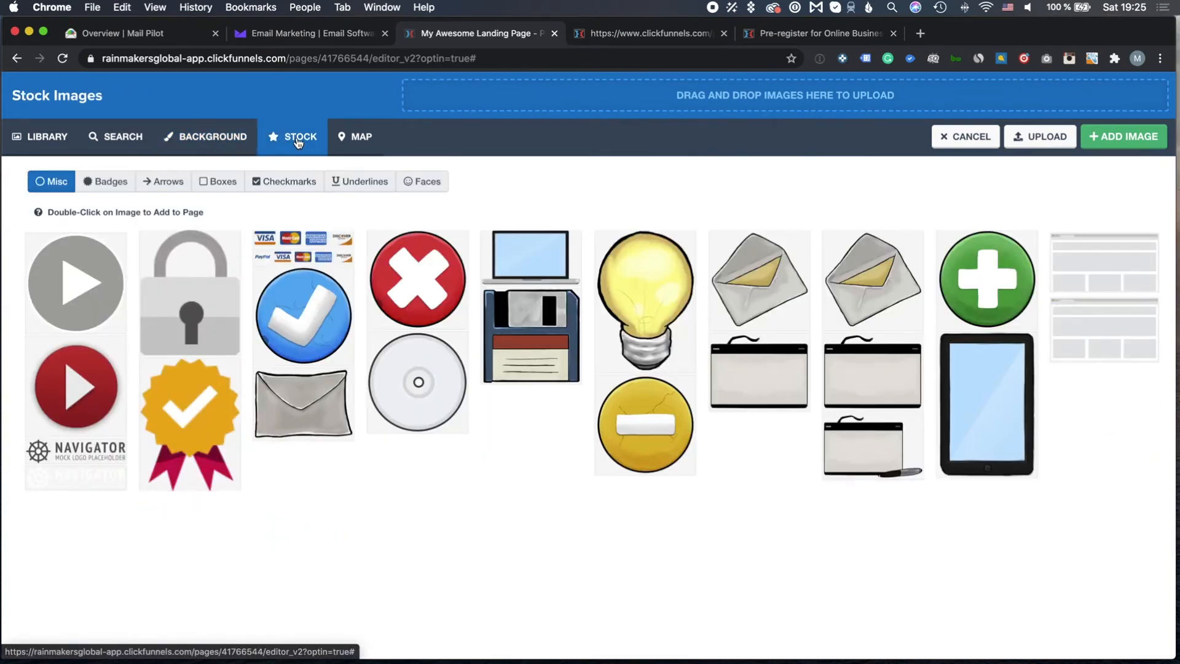
Search Pixabay for "city" images for the page background
{"action": "left_click", "coordinate": [128, 140]}
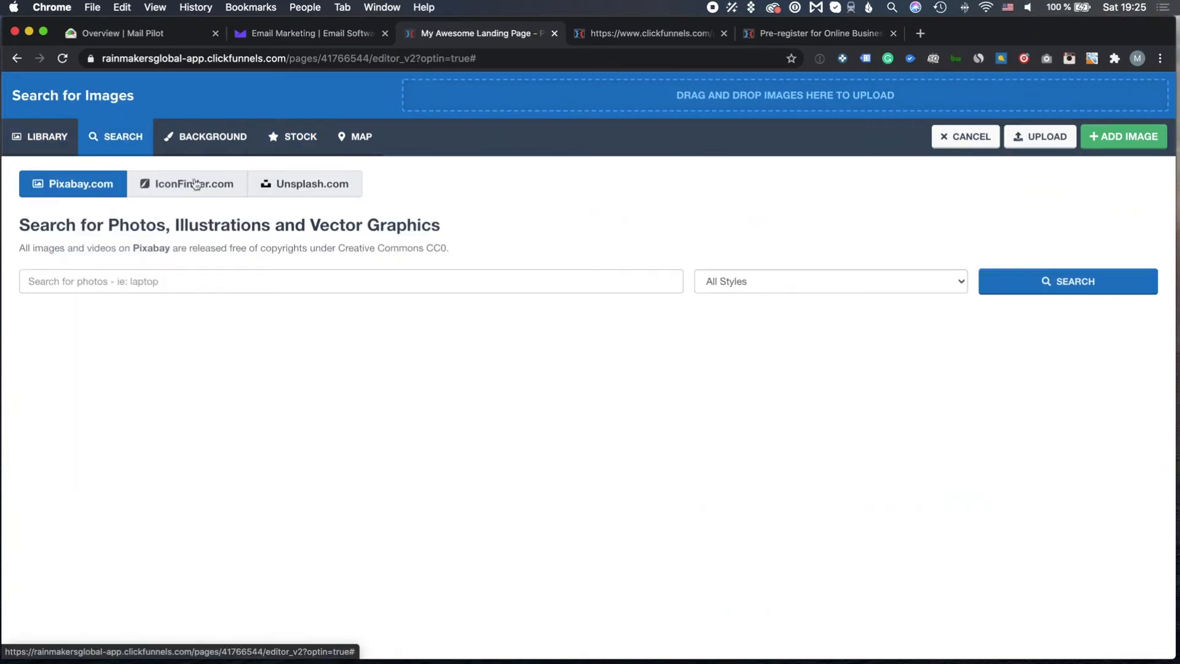
{"action": "left_click", "coordinate": [187, 289]}
{"action": "type", "text": "city"}
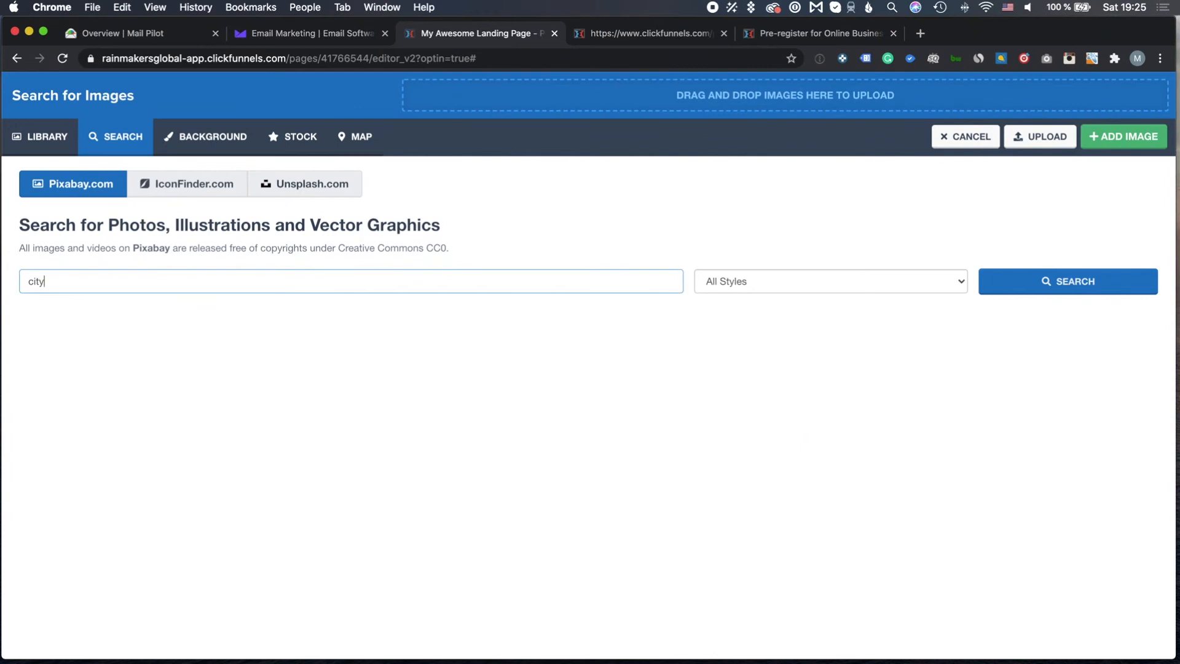
{"action": "key", "text": "Return"}
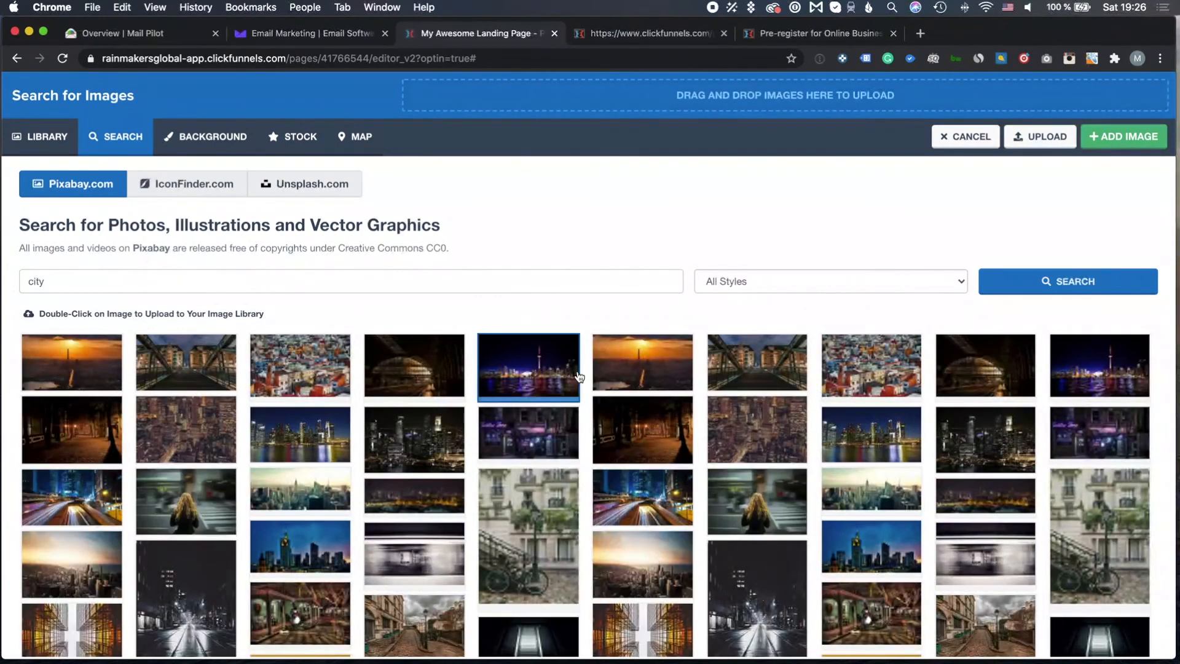
Use the photo of a woman overlooking a hazy city as the page background image
{"action": "scroll", "coordinate": [580, 376], "scroll_direction": "down", "scroll_amount": 2}
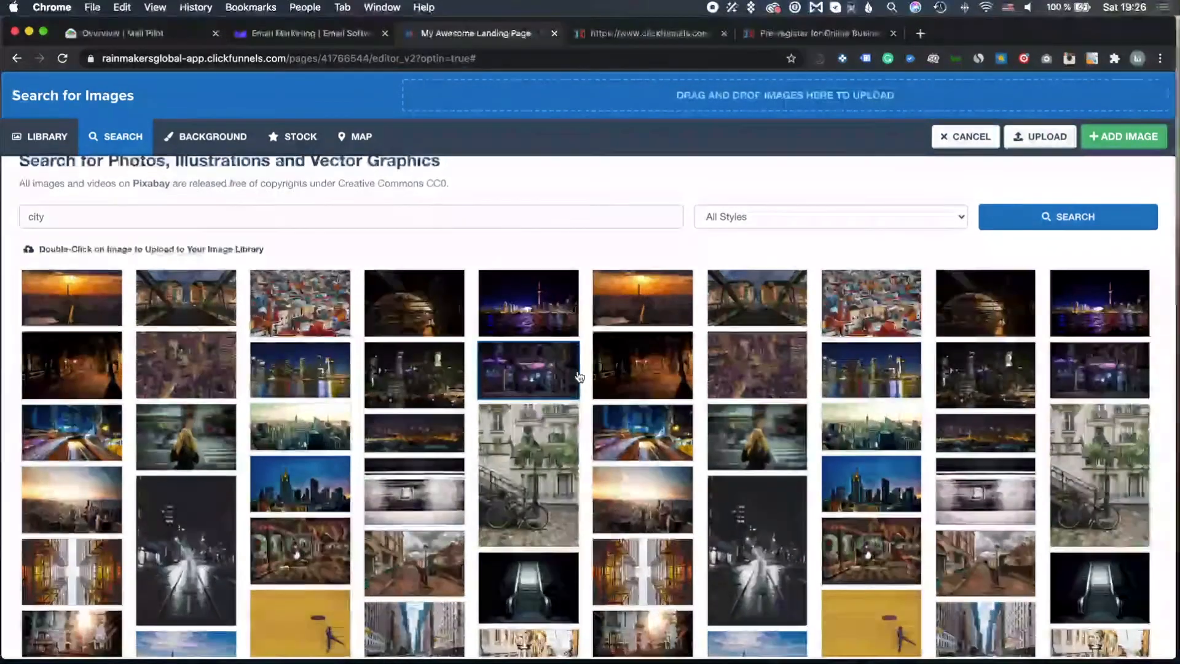
{"action": "scroll", "coordinate": [579, 376], "scroll_direction": "down", "scroll_amount": 3}
{"action": "scroll", "coordinate": [579, 376], "scroll_direction": "down", "scroll_amount": 5}
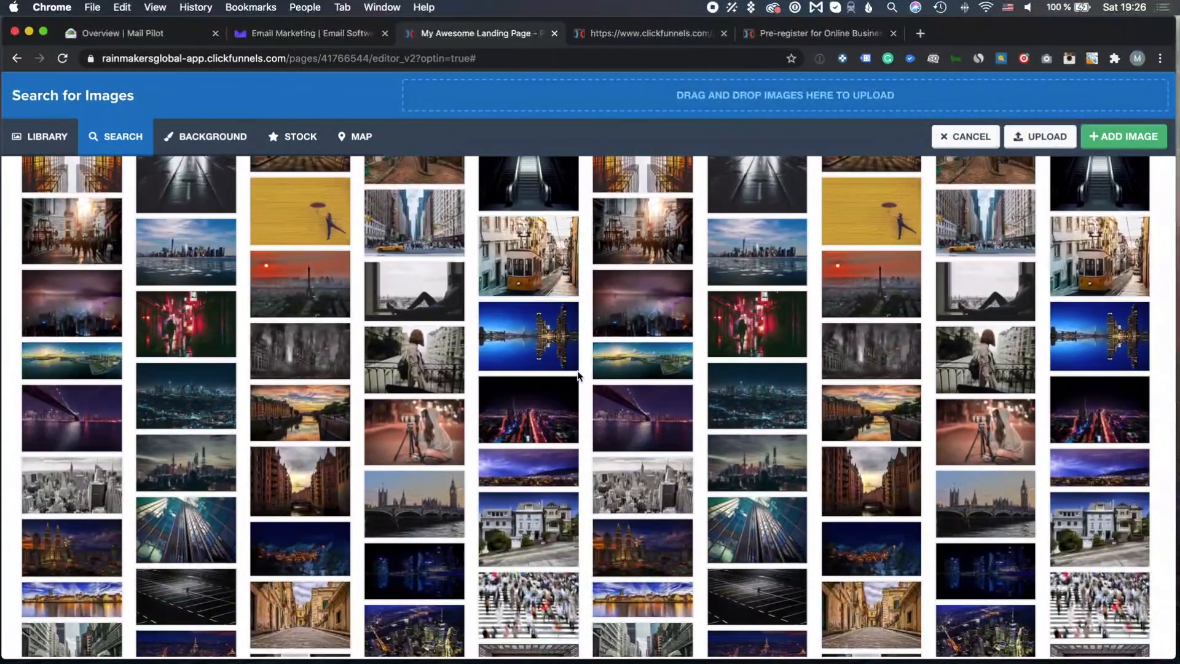
{"action": "scroll", "coordinate": [579, 376], "scroll_direction": "down", "scroll_amount": 2}
{"action": "scroll", "coordinate": [579, 377], "scroll_direction": "down", "scroll_amount": 4}
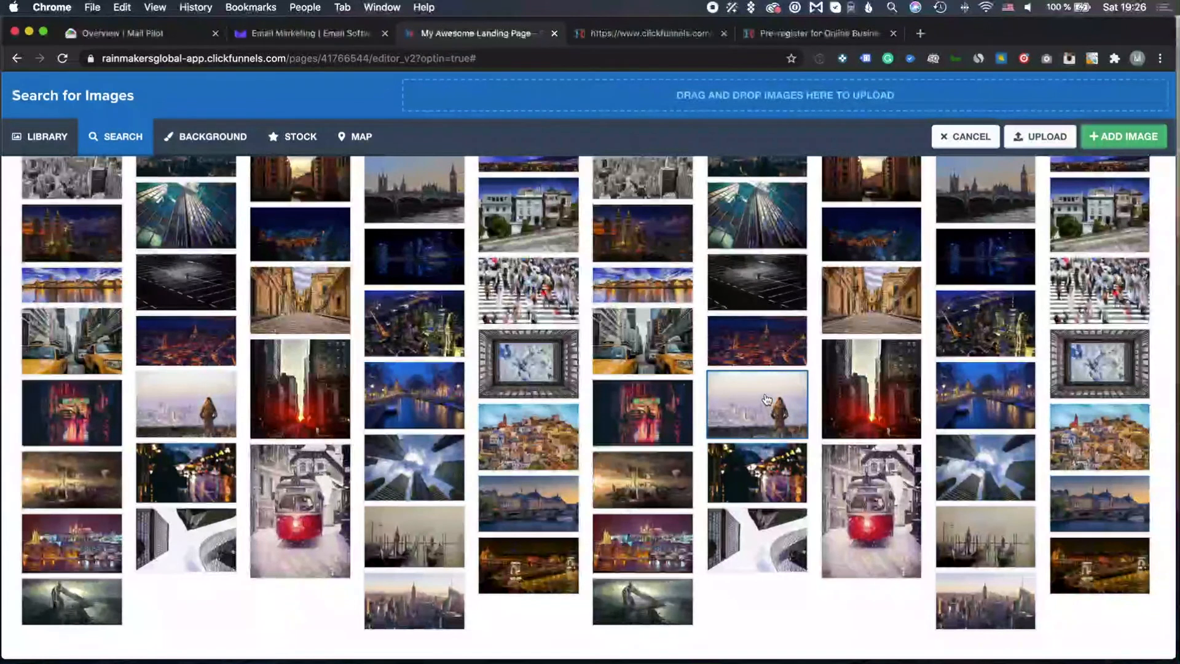
{"action": "left_click", "coordinate": [767, 399]}
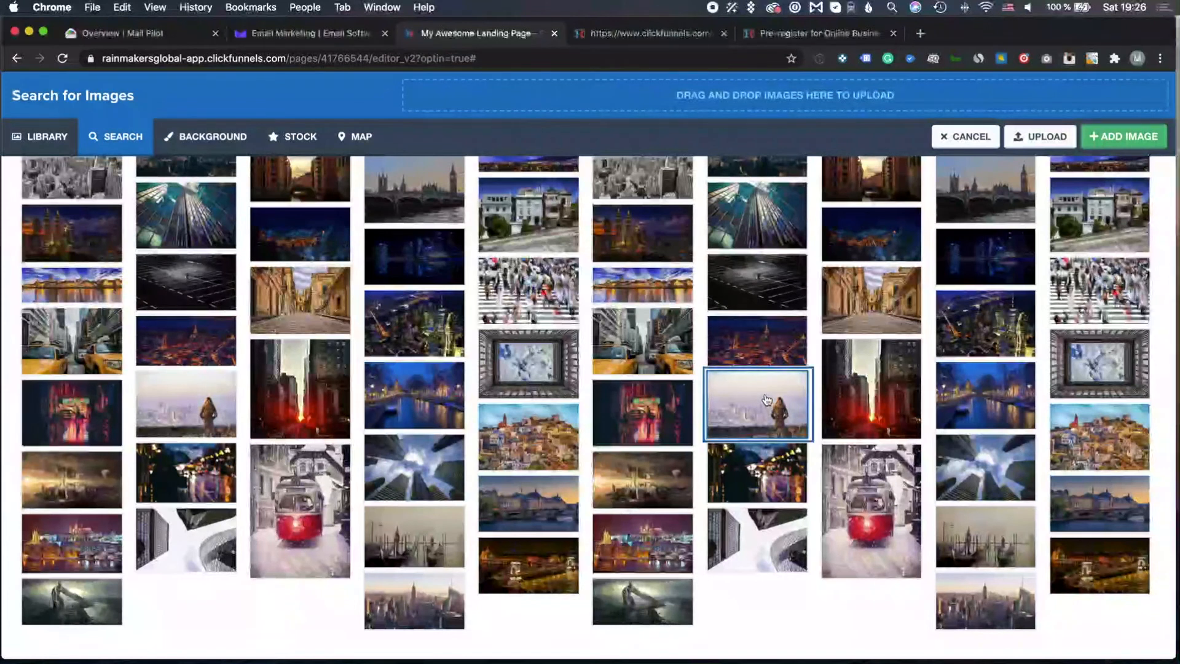
{"action": "left_click", "coordinate": [1121, 139]}
{"action": "left_click", "coordinate": [848, 271]}
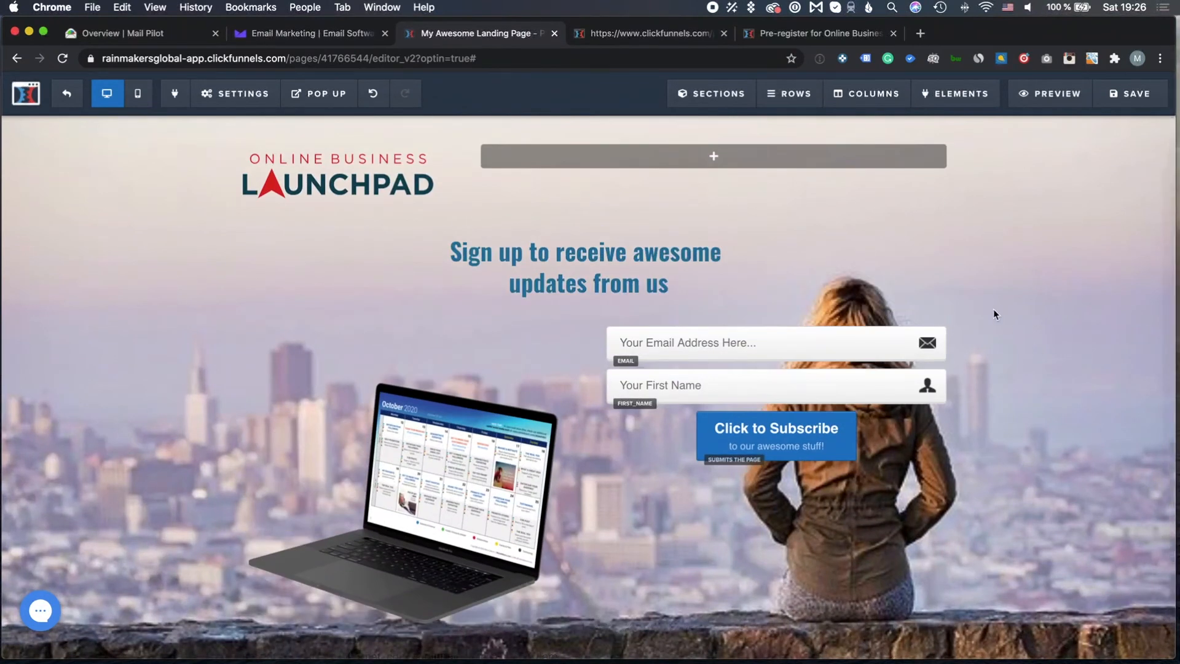
Give the page's main section a white (#ffffff) background colour and lower its opacity to make it semi-transparent
{"action": "scroll", "coordinate": [993, 309], "scroll_direction": "down", "scroll_amount": 2}
{"action": "scroll", "coordinate": [994, 309], "scroll_direction": "down", "scroll_amount": 2}
{"action": "scroll", "coordinate": [994, 309], "scroll_direction": "down", "scroll_amount": 1}
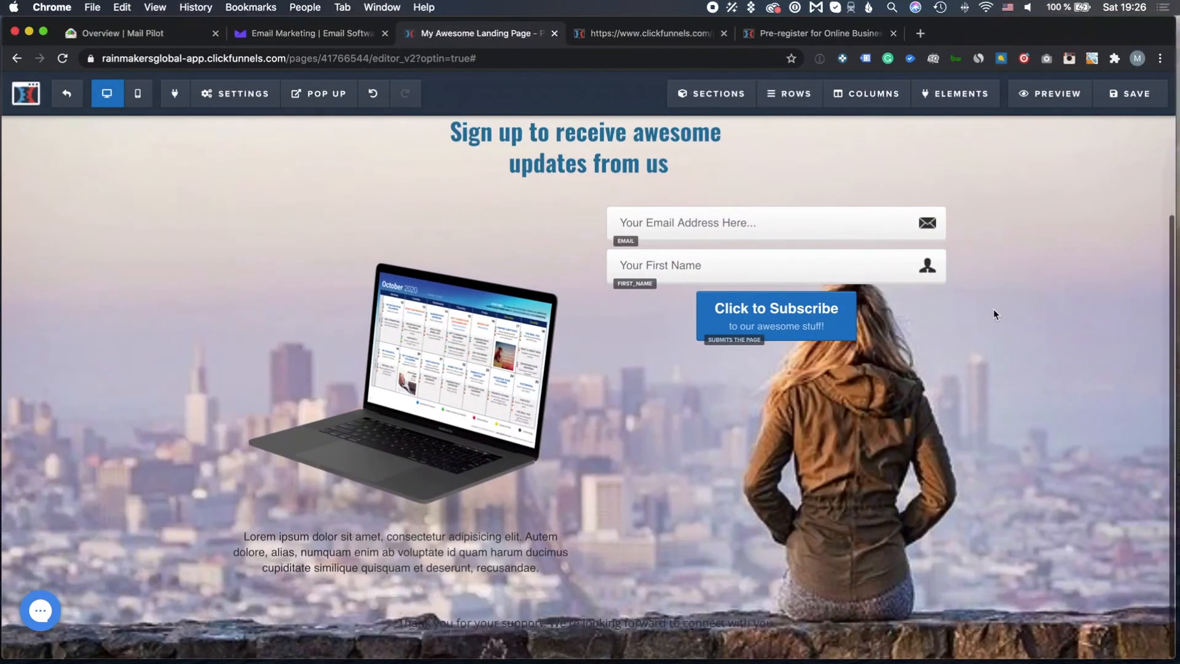
{"action": "scroll", "coordinate": [994, 308], "scroll_direction": "up", "scroll_amount": 2}
{"action": "scroll", "coordinate": [994, 309], "scroll_direction": "down", "scroll_amount": 2}
{"action": "scroll", "coordinate": [994, 308], "scroll_direction": "up", "scroll_amount": 2}
{"action": "mouse_move", "coordinate": [970, 134]}
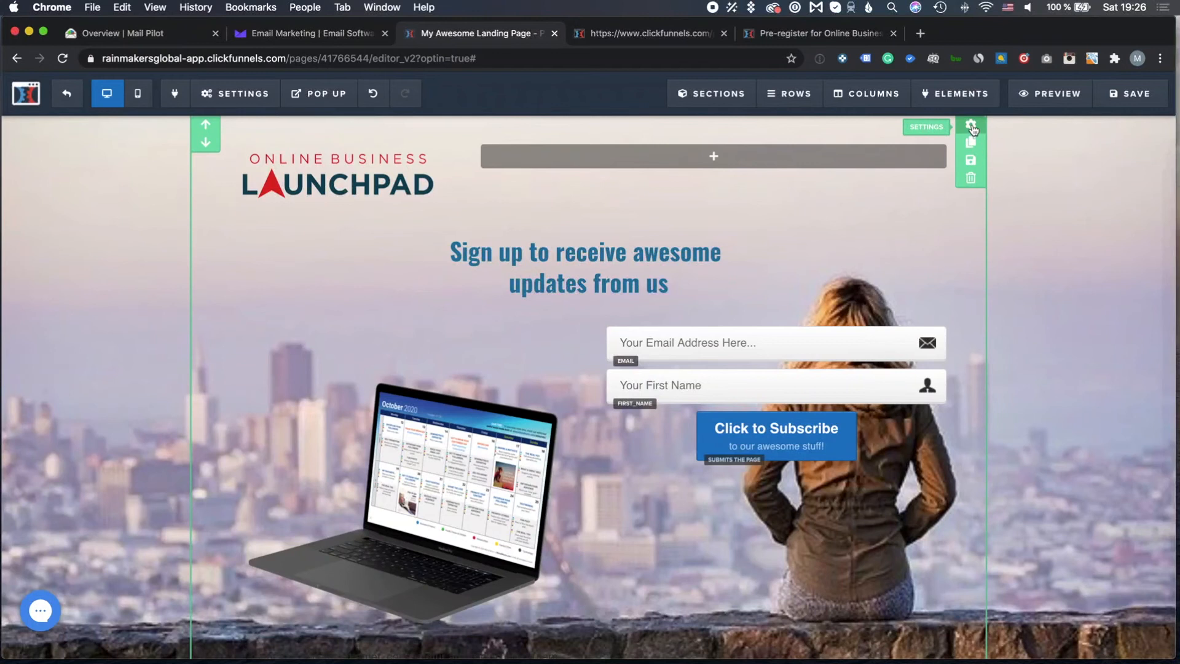
{"action": "left_click", "coordinate": [971, 126]}
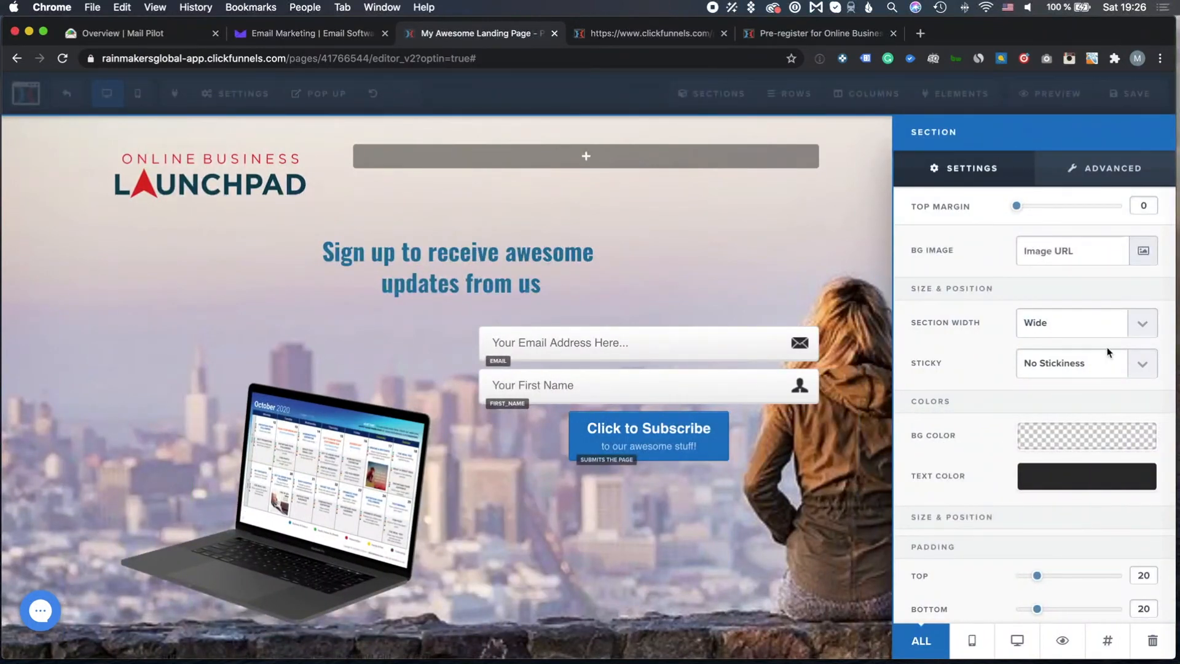
{"action": "left_click", "coordinate": [1069, 440]}
{"action": "left_click", "coordinate": [1004, 487]}
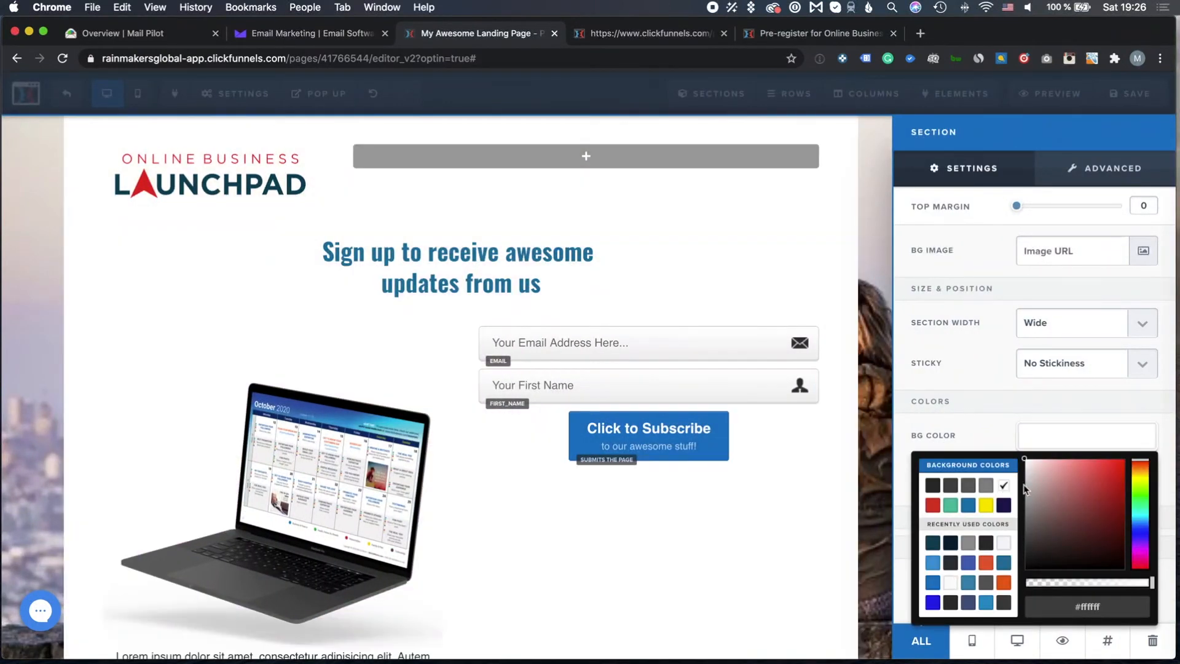
{"action": "left_click_drag", "start_coordinate": [1044, 585], "coordinate": [1075, 584]}
{"action": "left_click", "coordinate": [873, 492]}
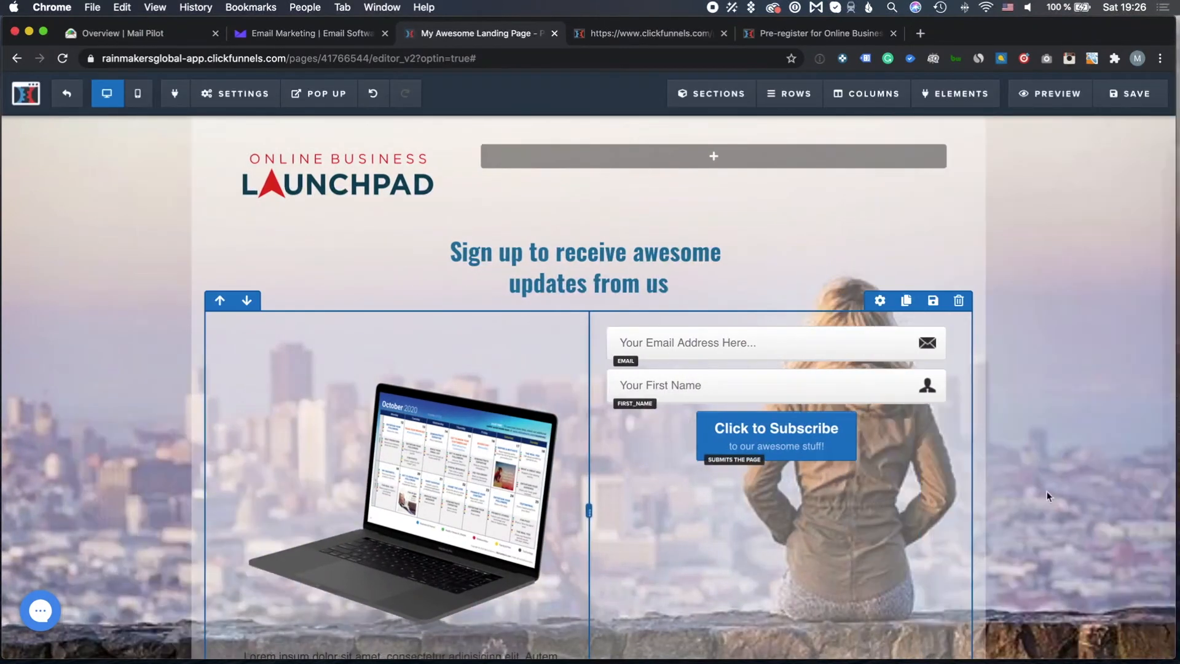
{"action": "scroll", "coordinate": [1075, 496], "scroll_direction": "down", "scroll_amount": 3}
{"action": "scroll", "coordinate": [1075, 496], "scroll_direction": "up", "scroll_amount": 2}
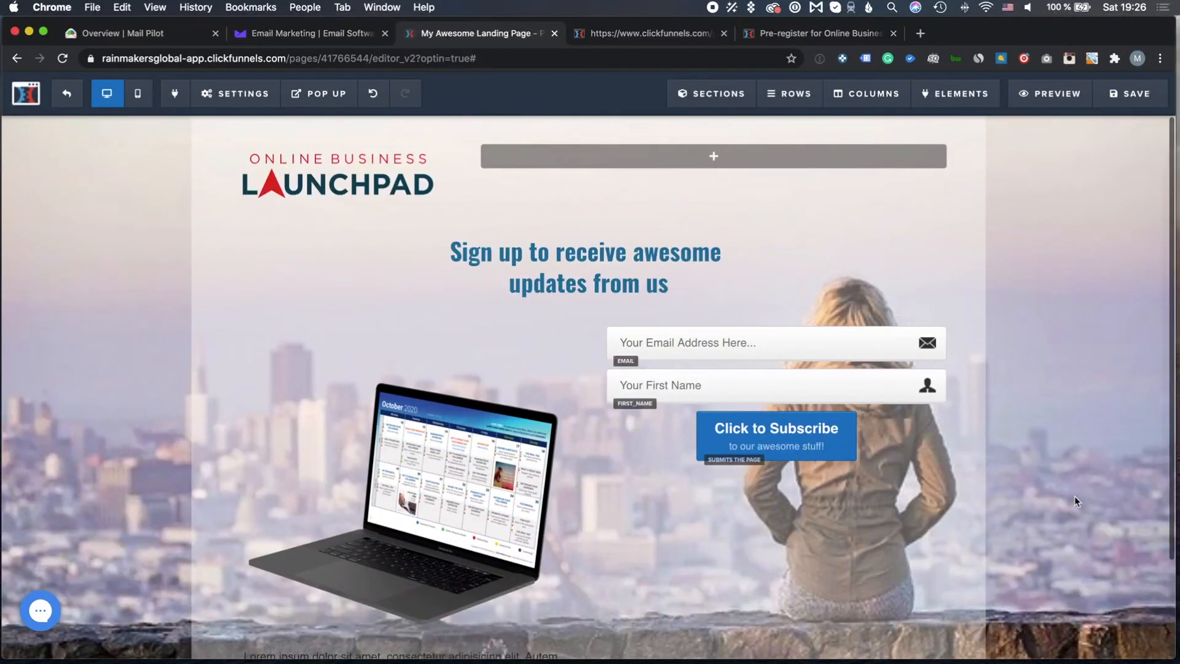
{"action": "scroll", "coordinate": [1075, 497], "scroll_direction": "down", "scroll_amount": 2}
{"action": "scroll", "coordinate": [1075, 496], "scroll_direction": "up", "scroll_amount": 2}
{"action": "scroll", "coordinate": [1068, 311], "scroll_direction": "down", "scroll_amount": 2}
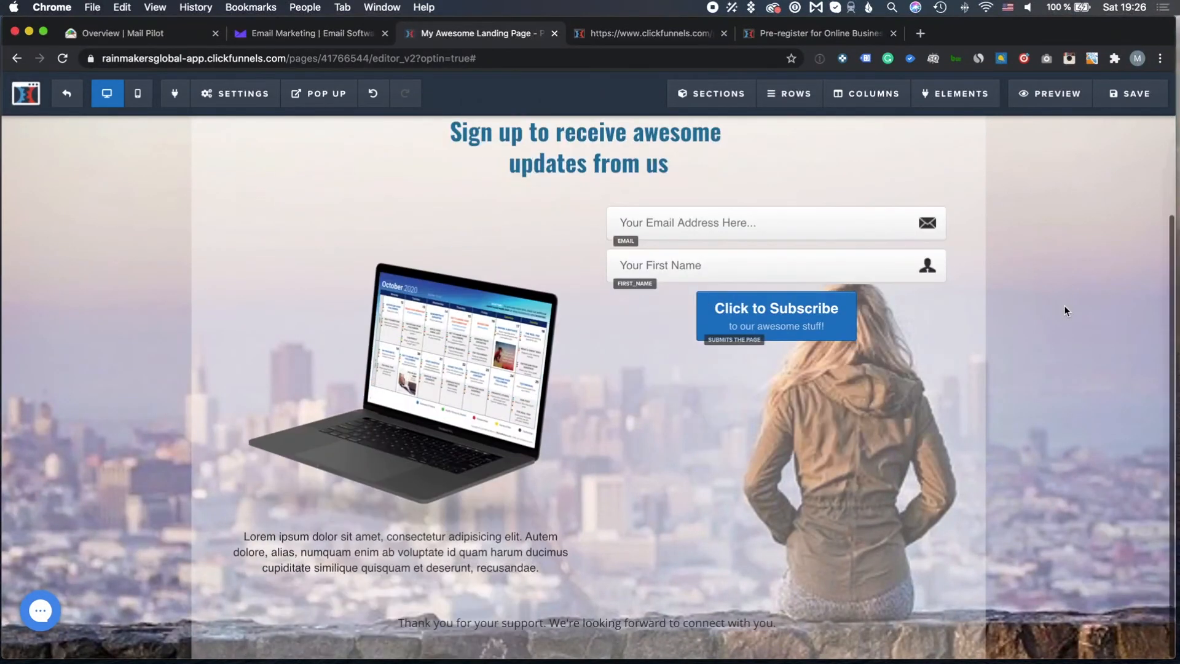
Switch the landing page to mobile view and check its layout from logo to closing text
{"action": "scroll", "coordinate": [1067, 311], "scroll_direction": "up", "scroll_amount": 2}
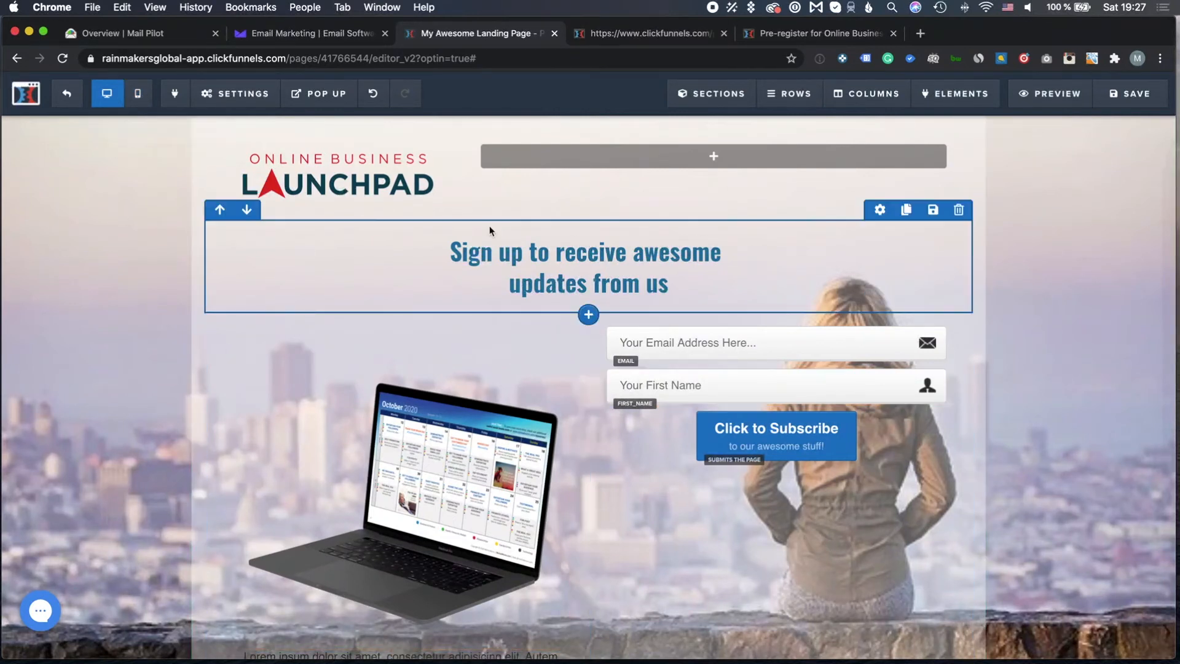
{"action": "left_click", "coordinate": [138, 93]}
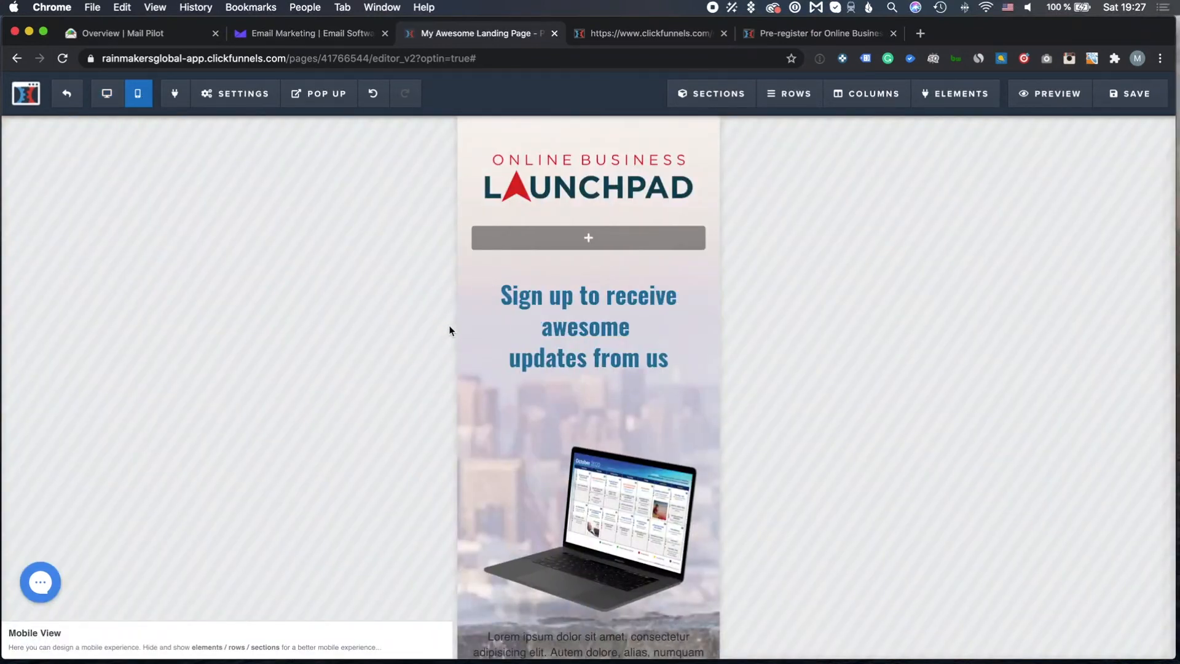
{"action": "scroll", "coordinate": [584, 390], "scroll_direction": "down", "scroll_amount": 5}
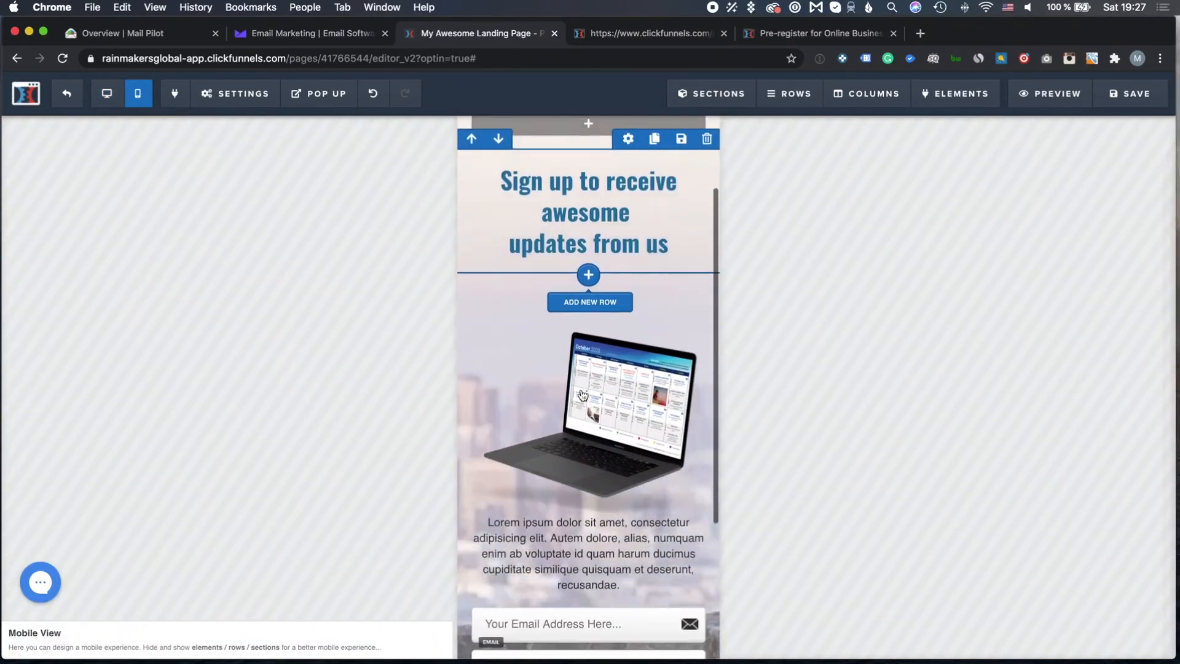
{"action": "scroll", "coordinate": [583, 396], "scroll_direction": "down", "scroll_amount": 1}
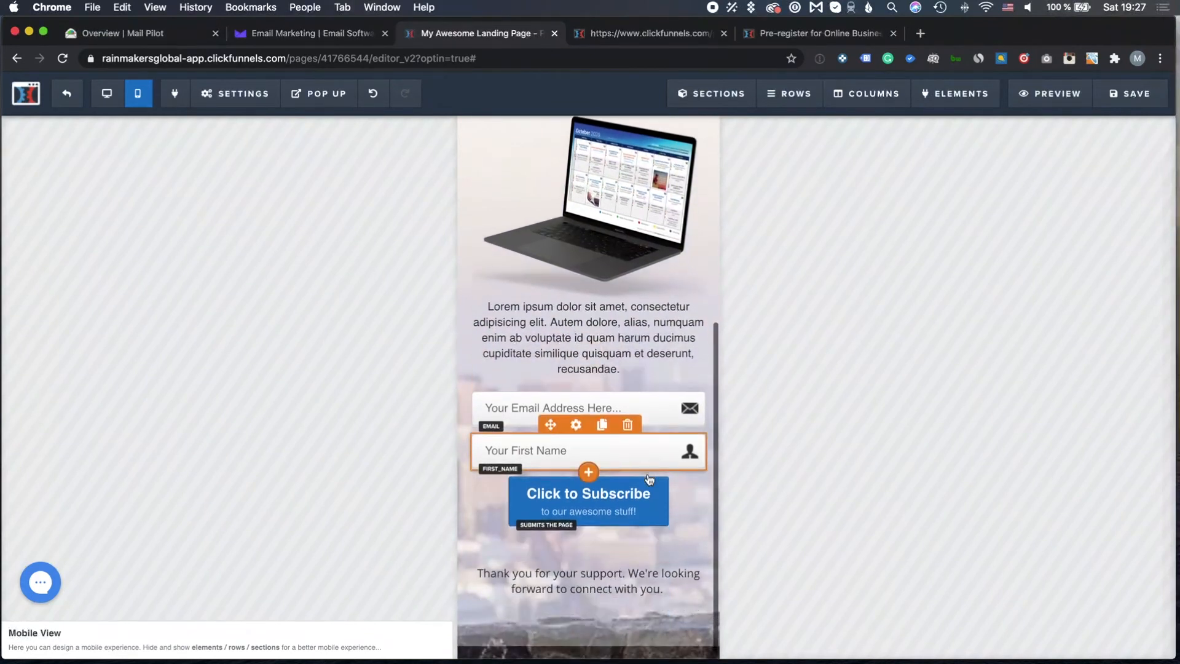
{"action": "scroll", "coordinate": [559, 367], "scroll_direction": "up", "scroll_amount": 6}
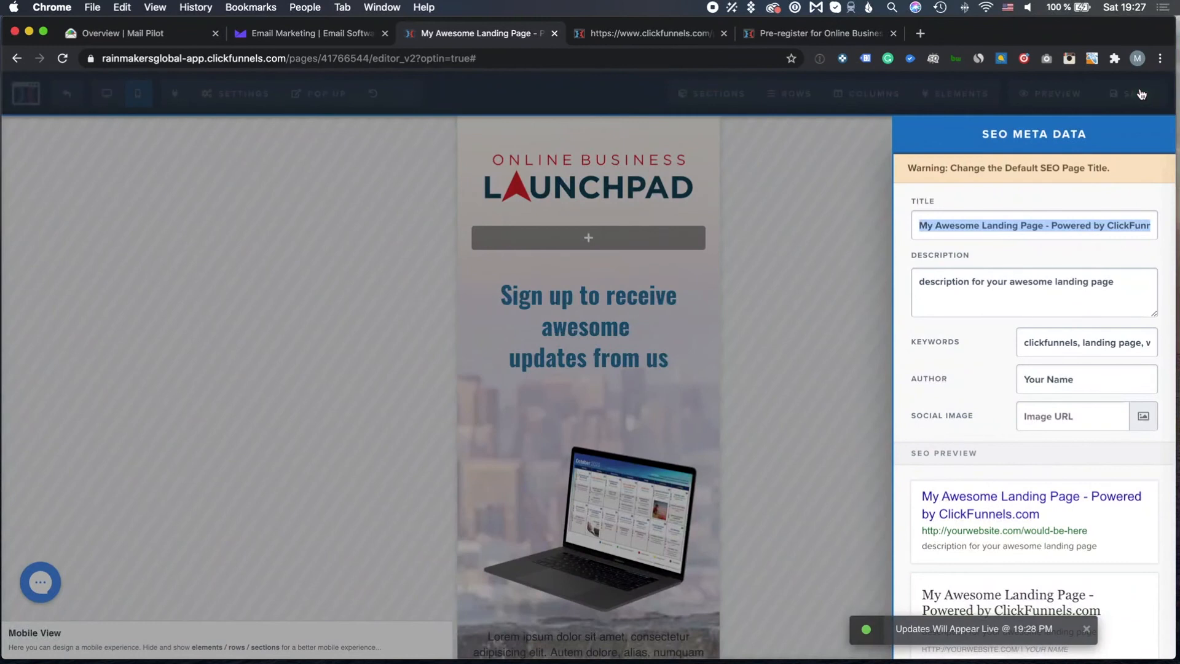
Set the page's SEO title to "Subscription form test", save the page and return to the funnel overview
{"action": "type", "text": "Subsctr"}
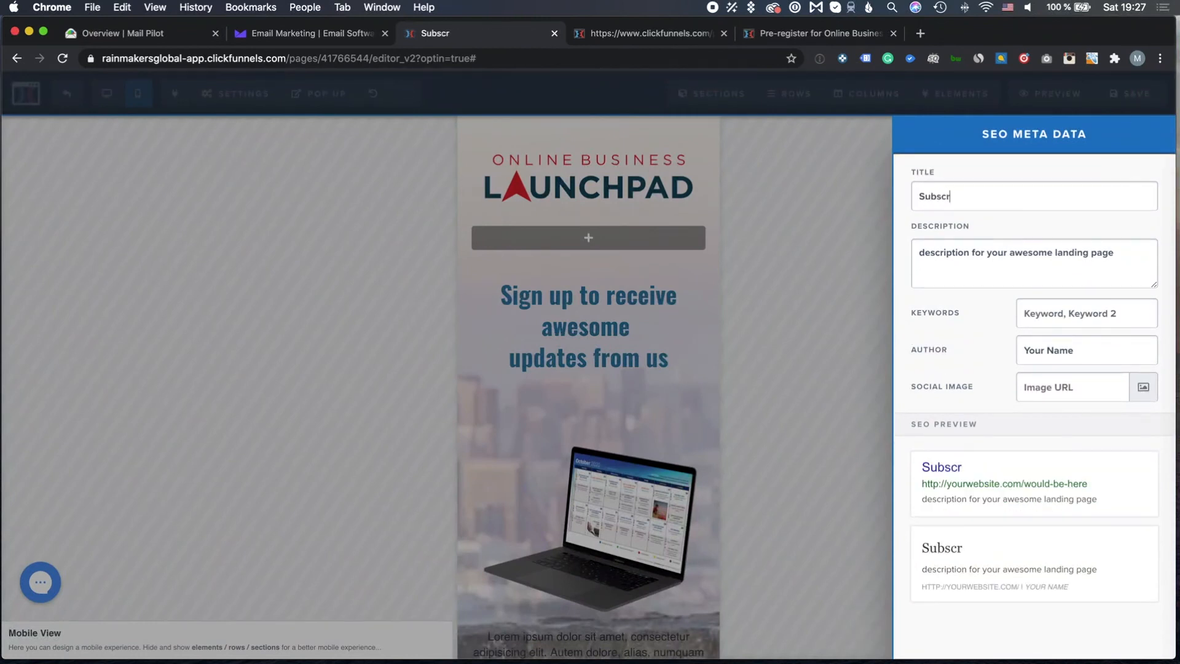
{"action": "type", "text": "ption form test"}
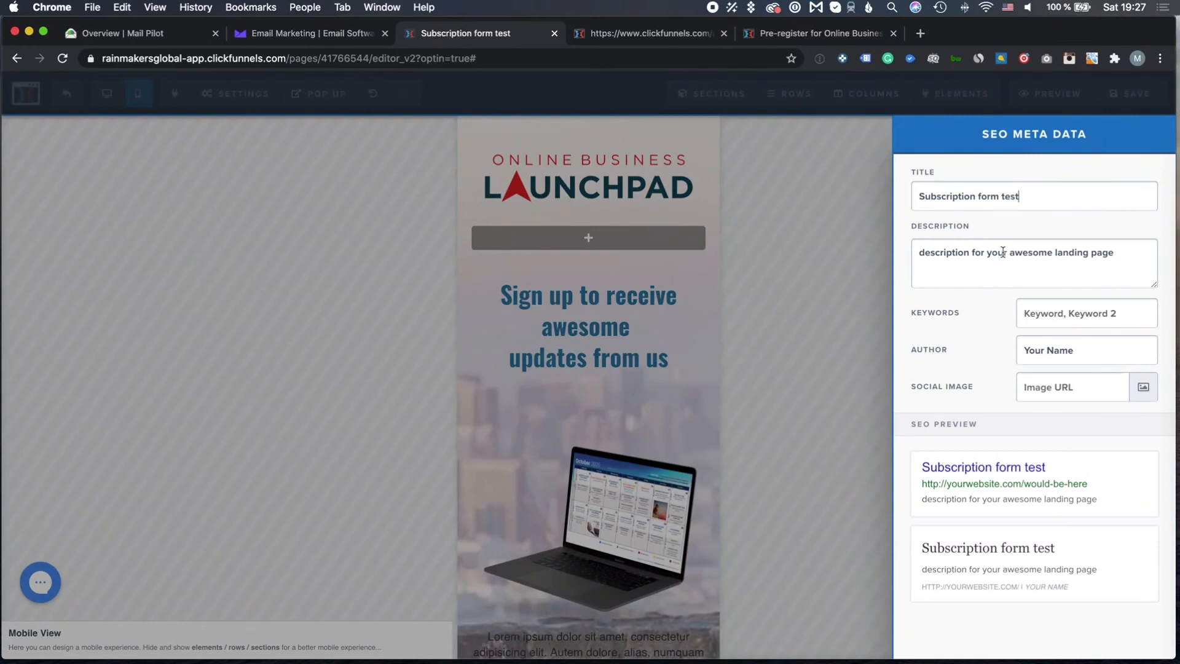
{"action": "left_click", "coordinate": [831, 300]}
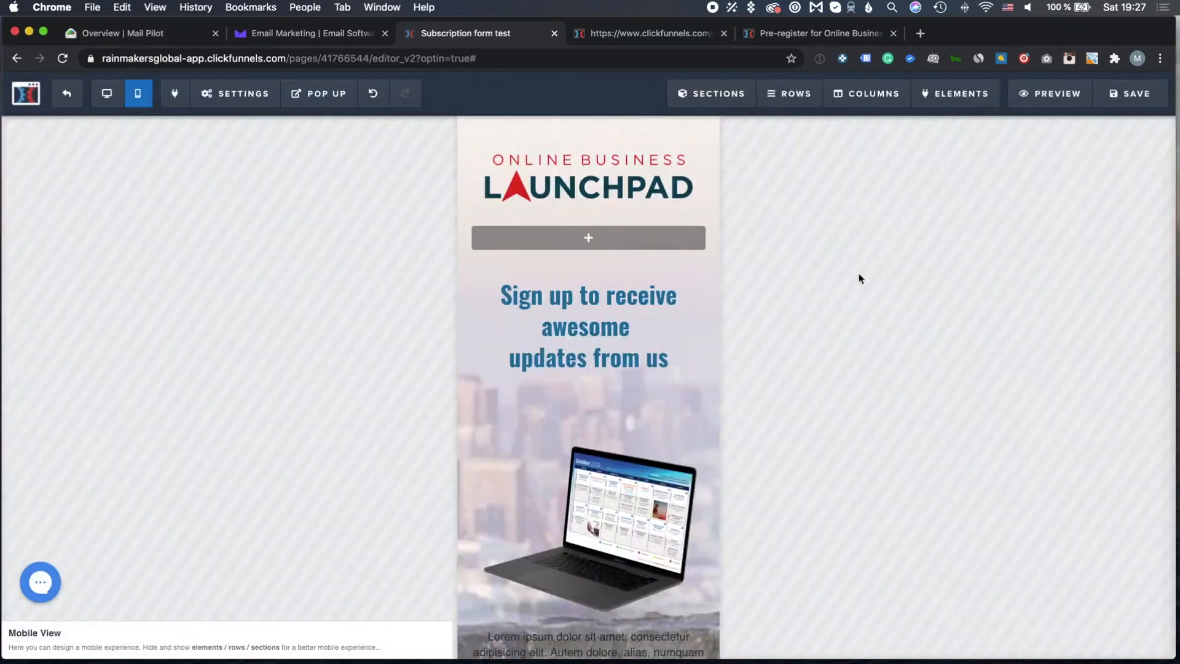
{"action": "left_click", "coordinate": [1147, 104]}
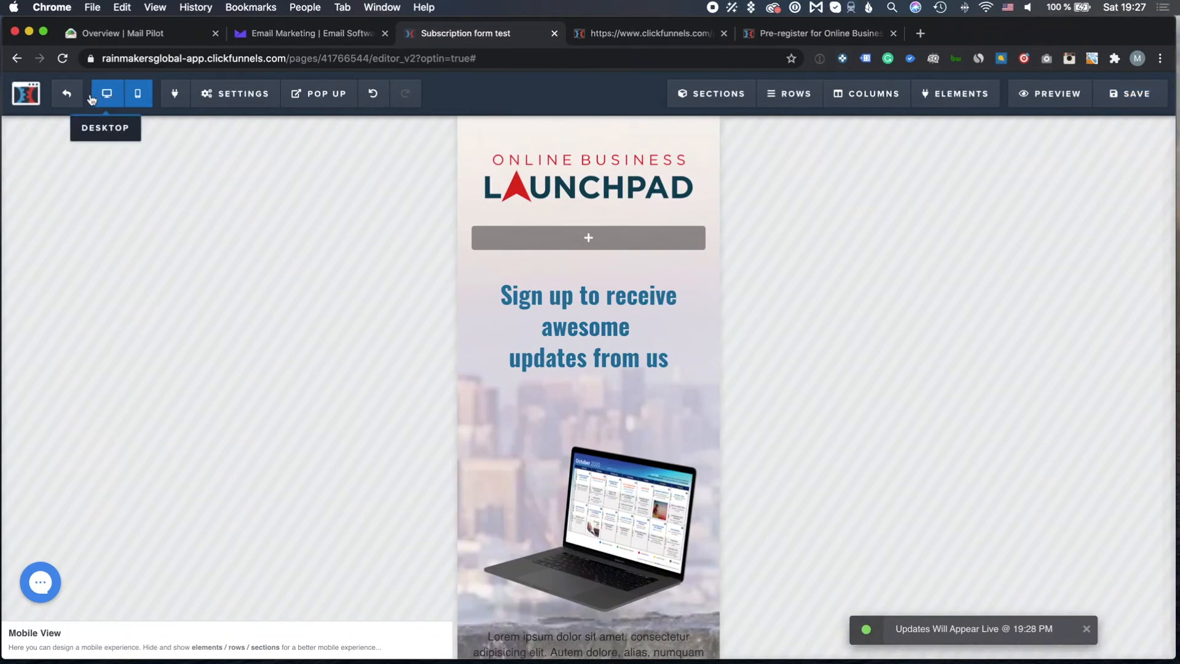
{"action": "left_click", "coordinate": [64, 92]}
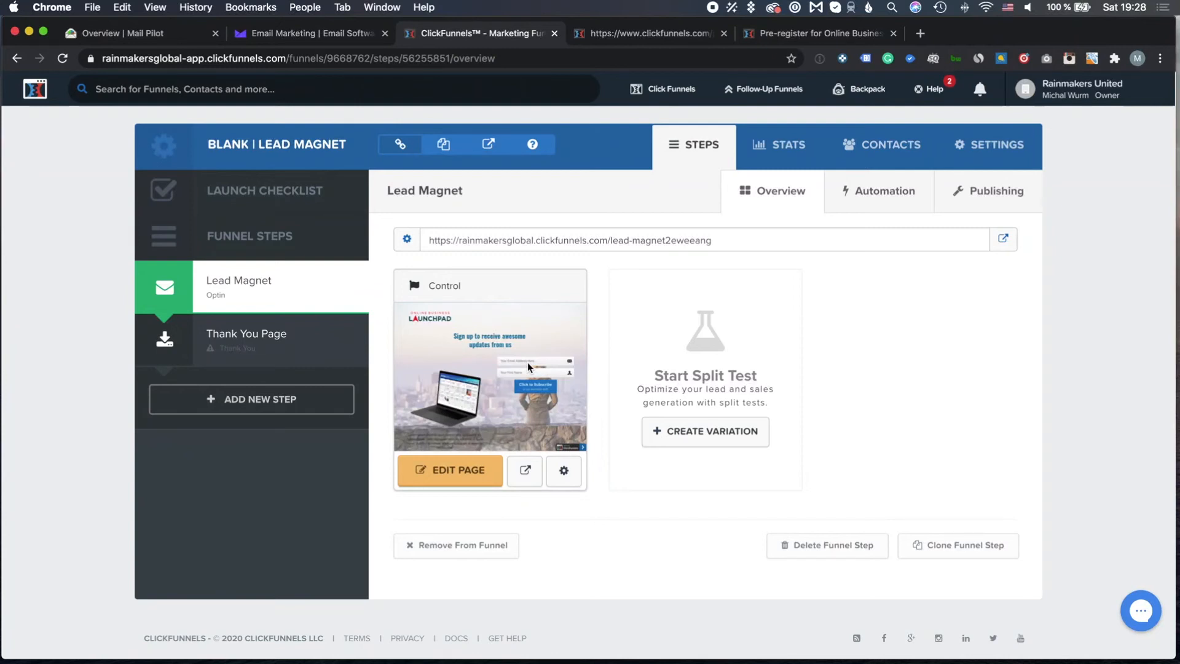
Apply the Mother Funnel PLF FUNNEL template to the Thank You Page step and open the page for editing
{"action": "left_click", "coordinate": [263, 338]}
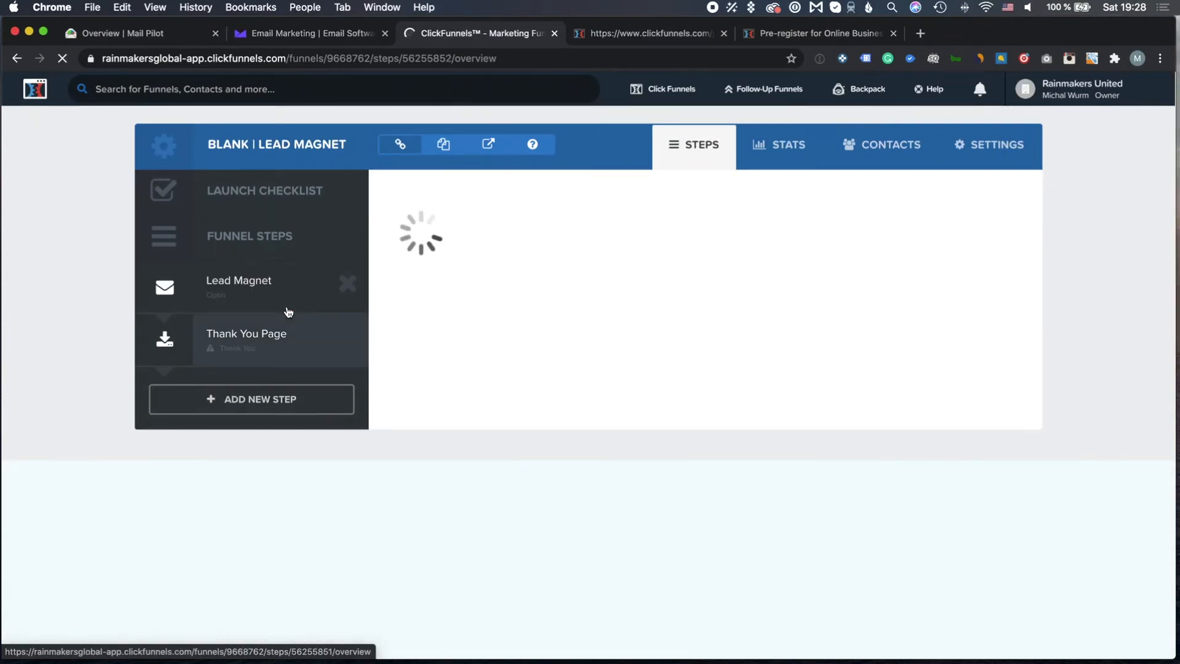
{"action": "scroll", "coordinate": [685, 355], "scroll_direction": "down", "scroll_amount": 2}
{"action": "scroll", "coordinate": [685, 356], "scroll_direction": "up", "scroll_amount": 2}
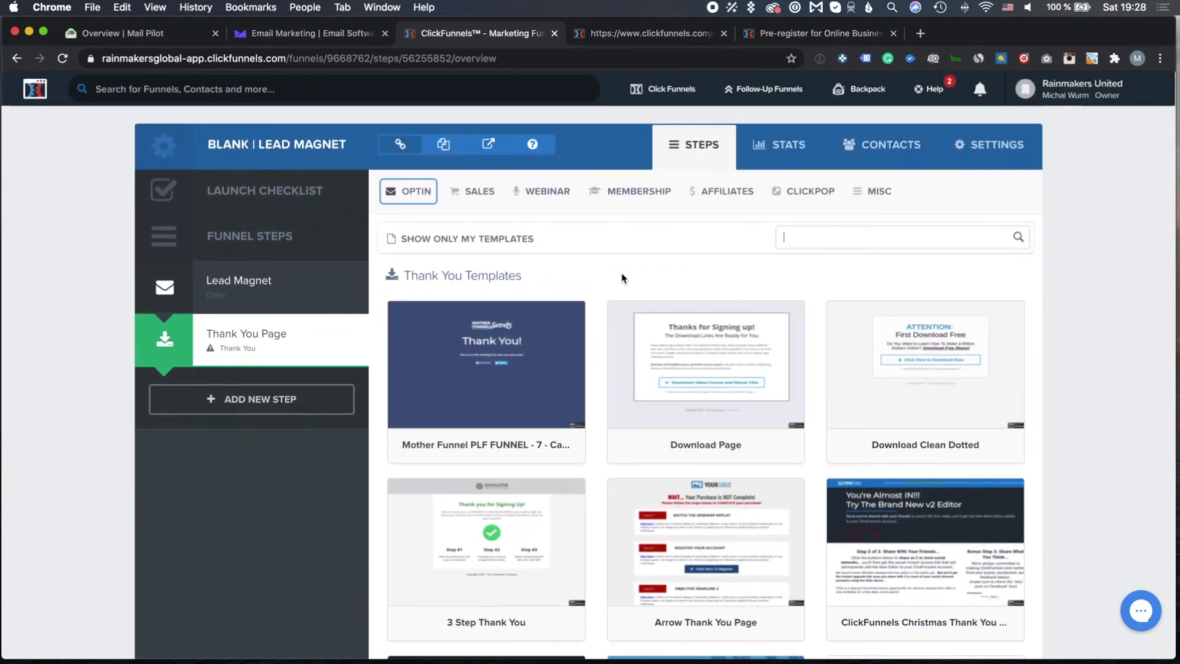
{"action": "mouse_move", "coordinate": [508, 357]}
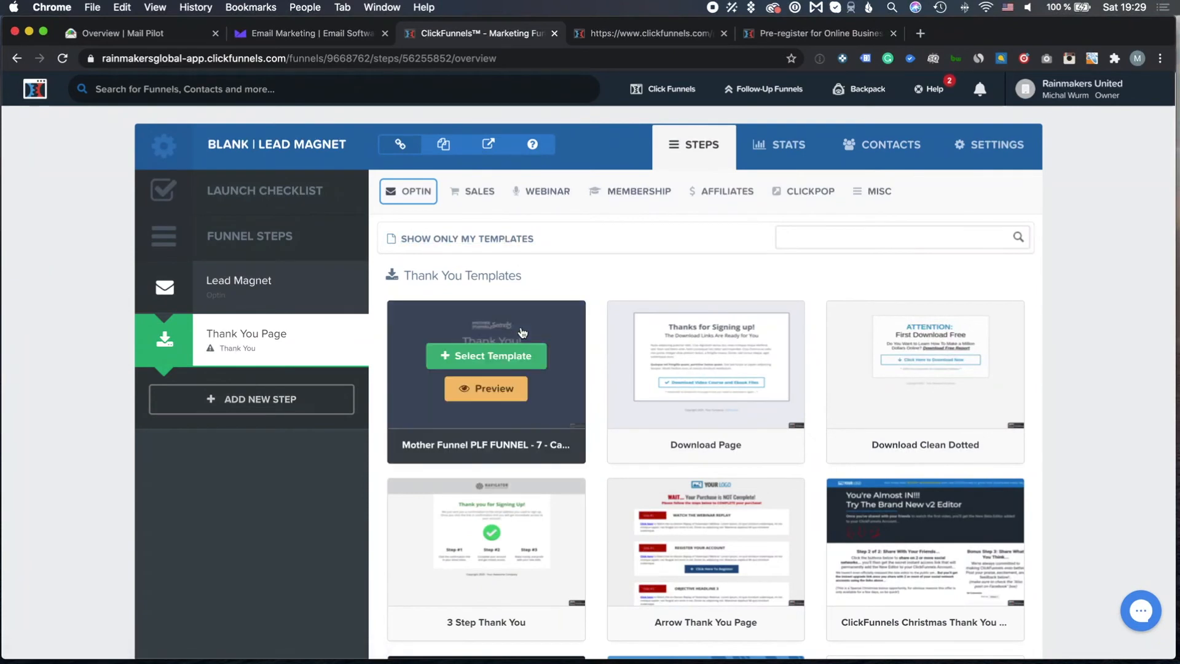
{"action": "left_click", "coordinate": [527, 360]}
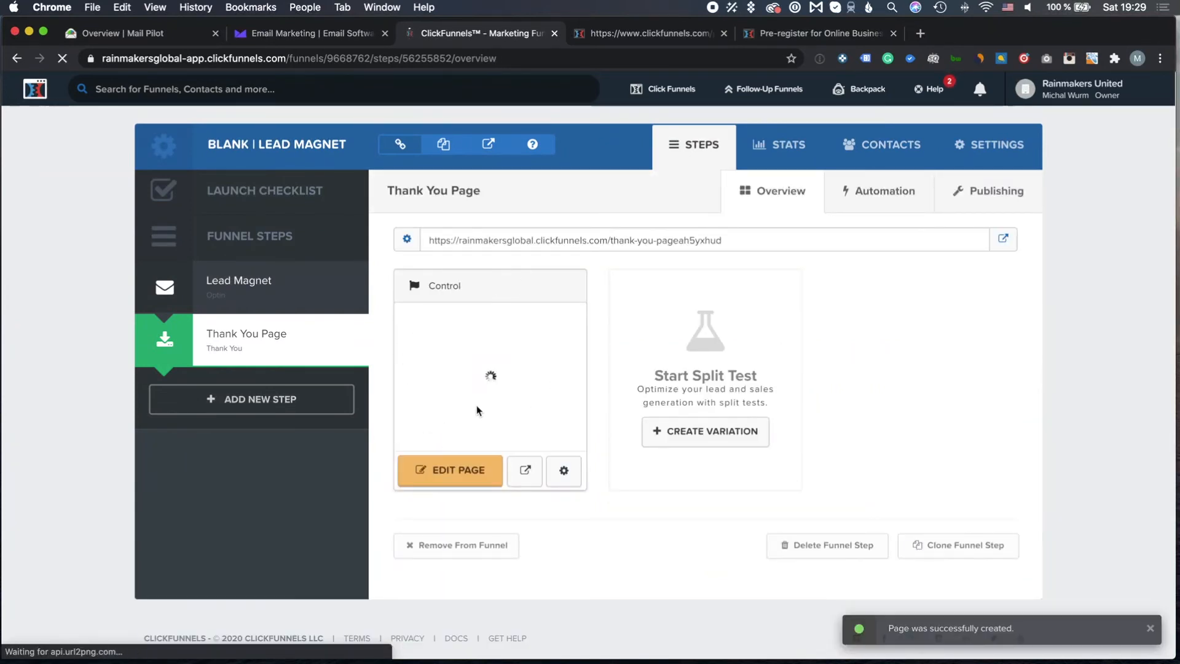
{"action": "left_click", "coordinate": [465, 474]}
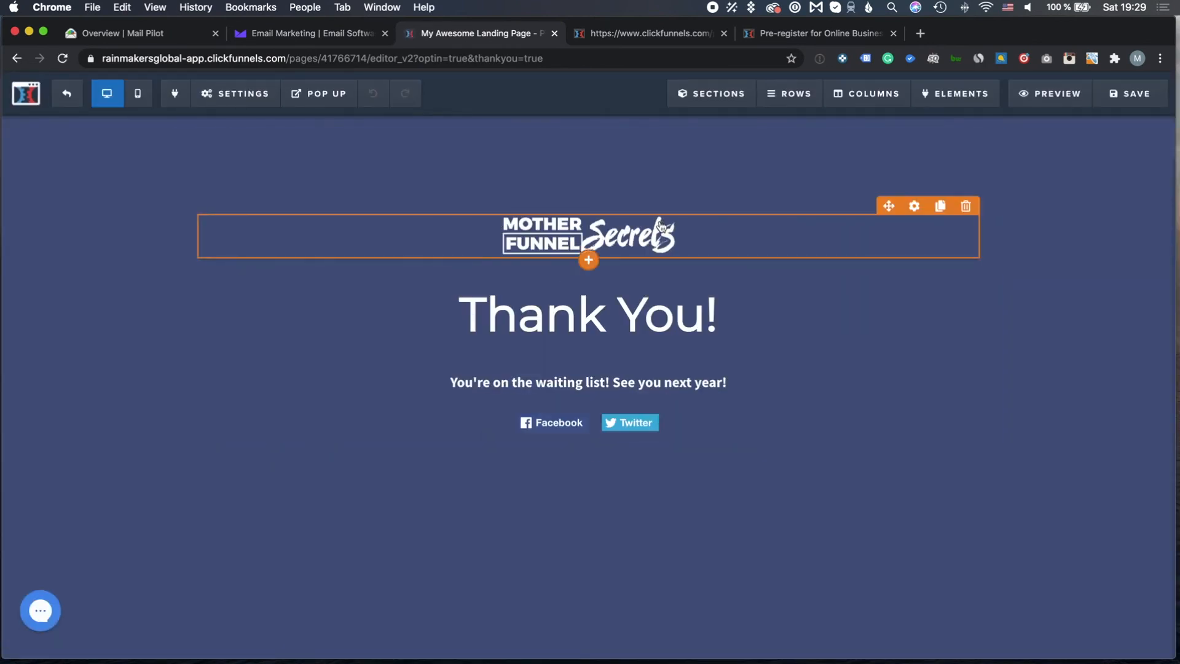
Replace the thank-you page's Mother Funnel Secrets logo with the Online Business Launchpad logo from the image library
{"action": "left_click", "coordinate": [915, 208]}
{"action": "left_click", "coordinate": [1146, 252]}
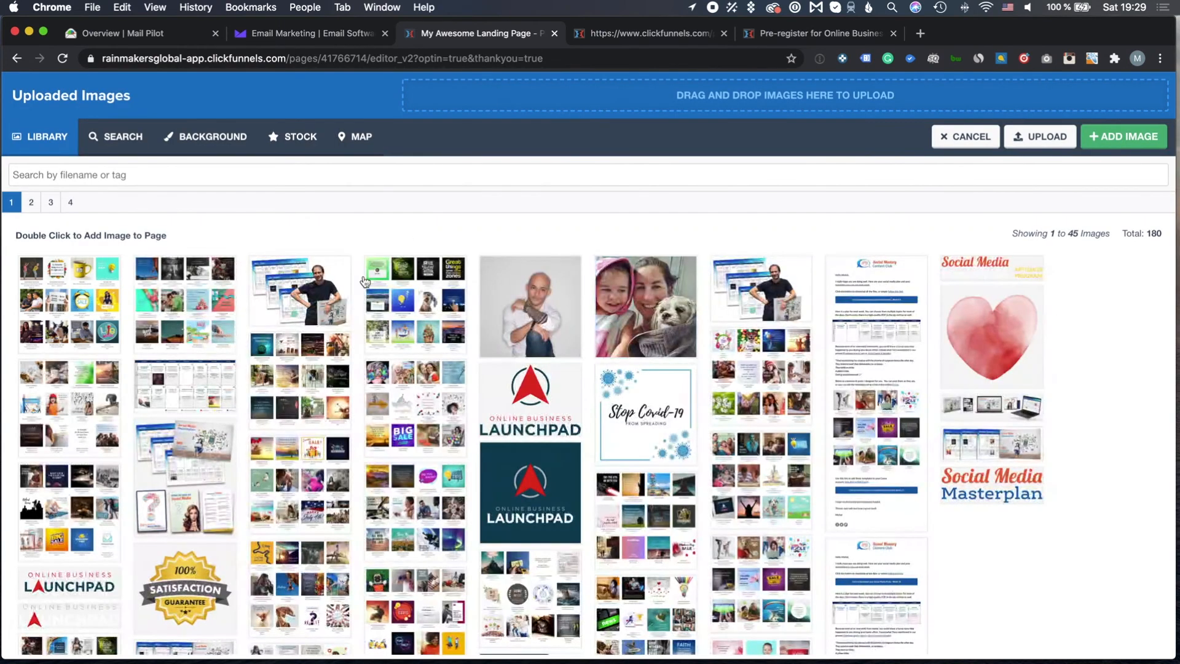
{"action": "left_click", "coordinate": [69, 584]}
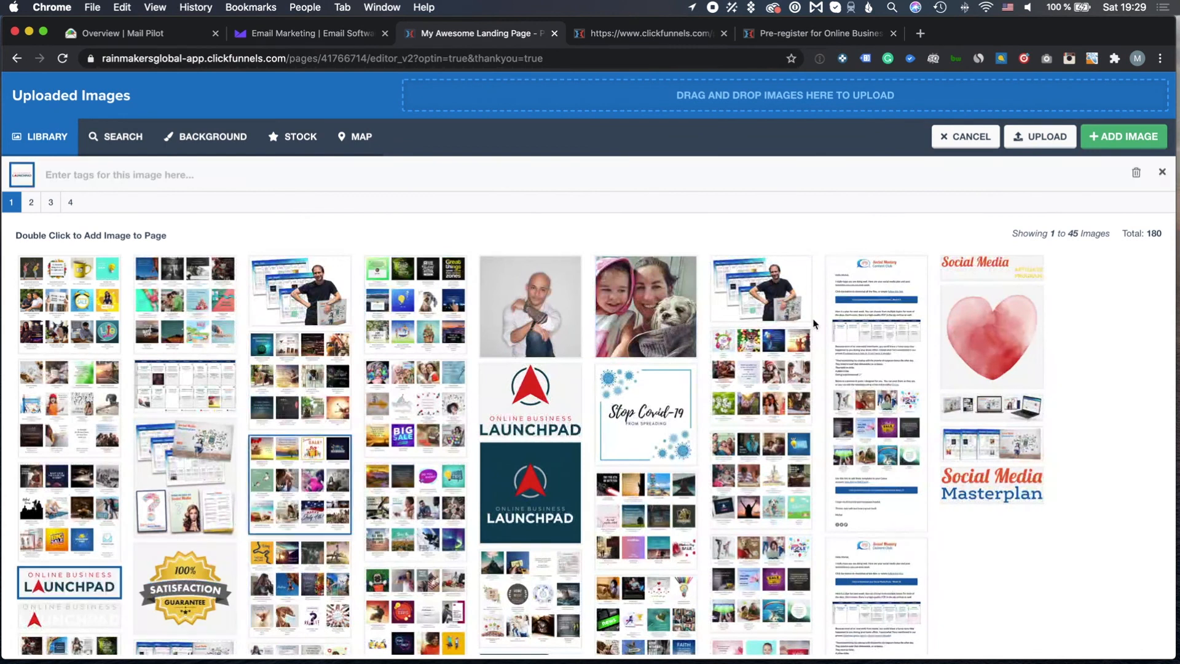
{"action": "left_click", "coordinate": [1125, 137]}
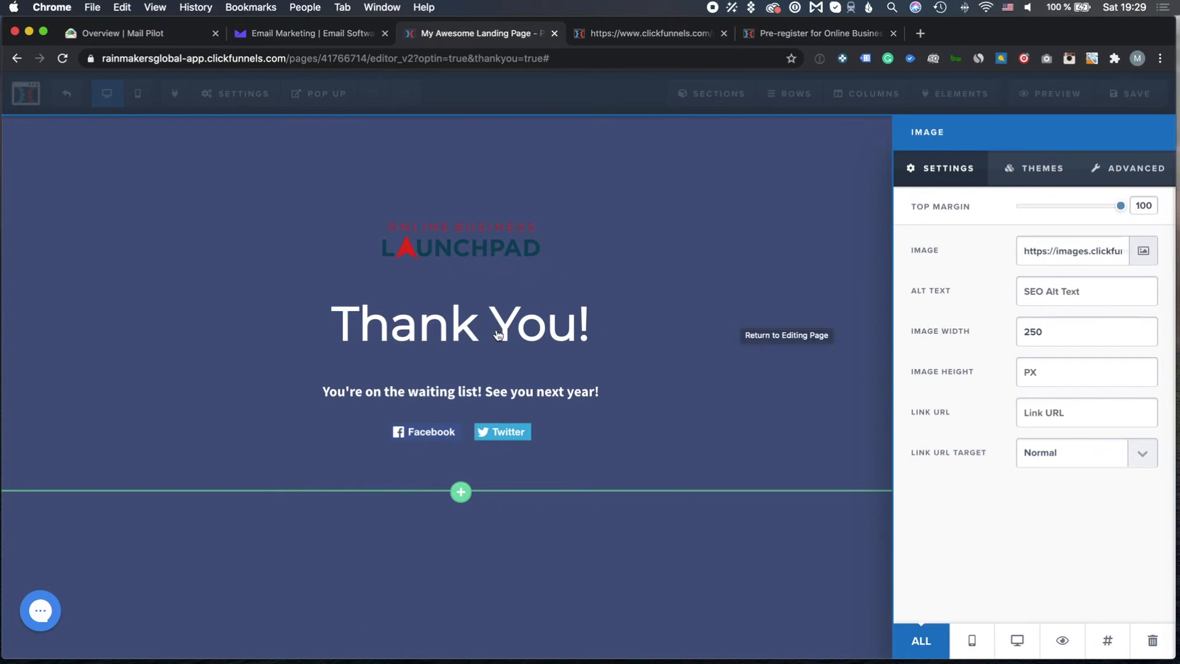
{"action": "left_click", "coordinate": [554, 398]}
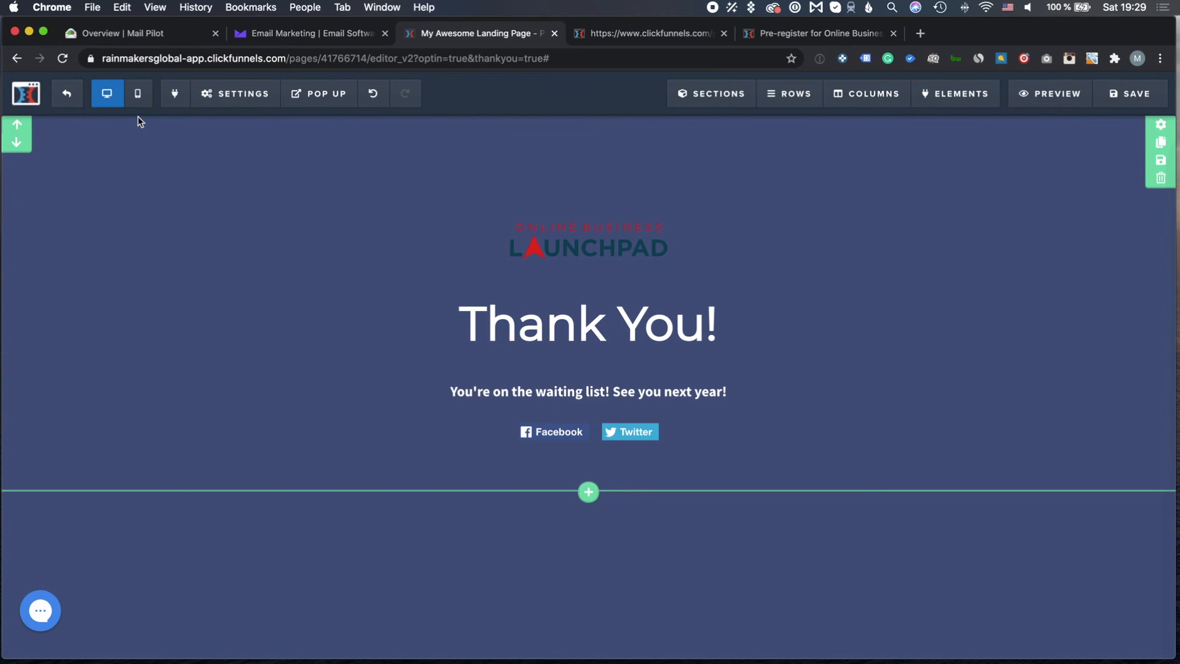
Search Pixabay for "city" images for the thank-you page's background
{"action": "mouse_move", "coordinate": [207, 103]}
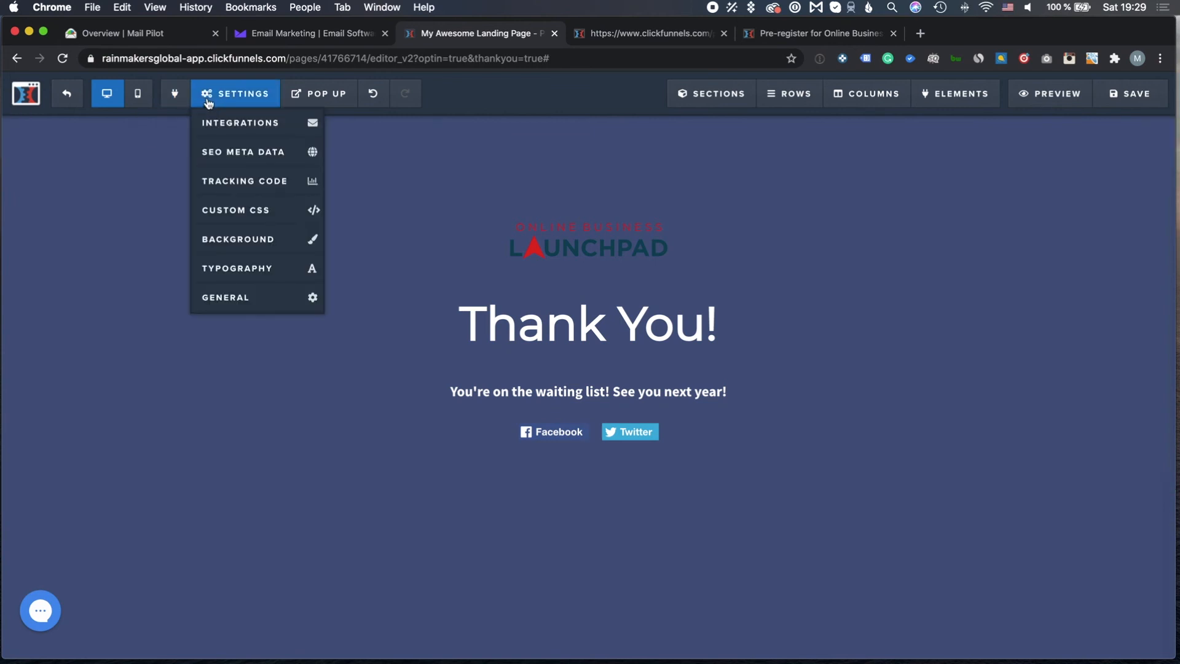
{"action": "left_click", "coordinate": [250, 245]}
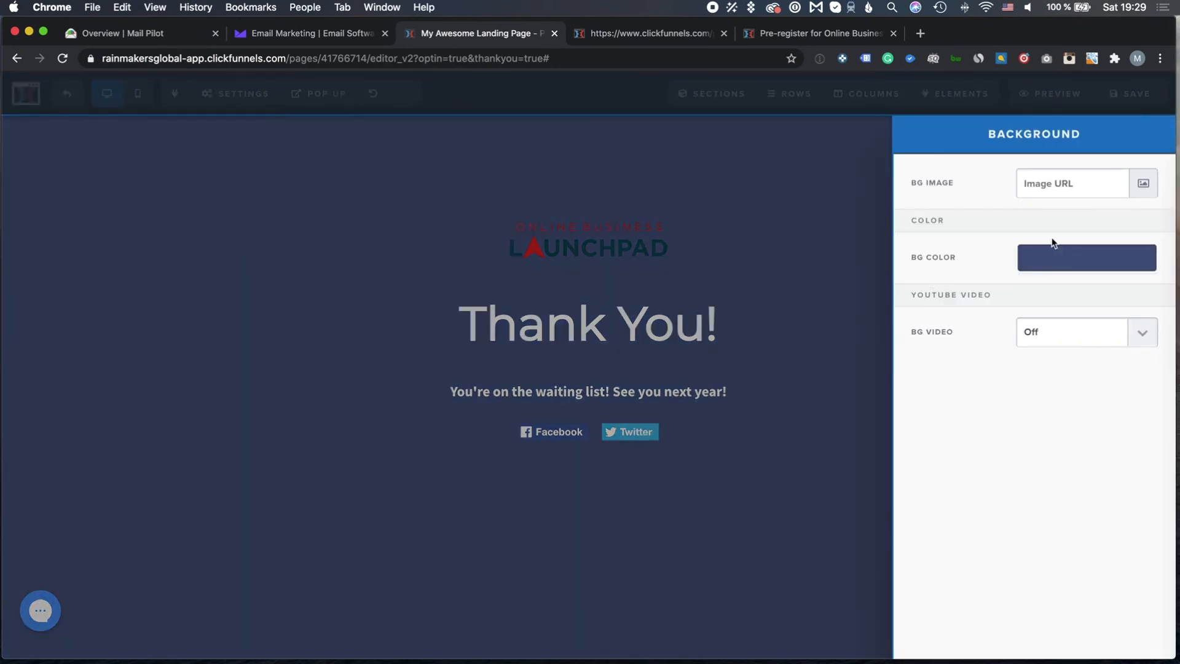
{"action": "left_click", "coordinate": [1143, 183]}
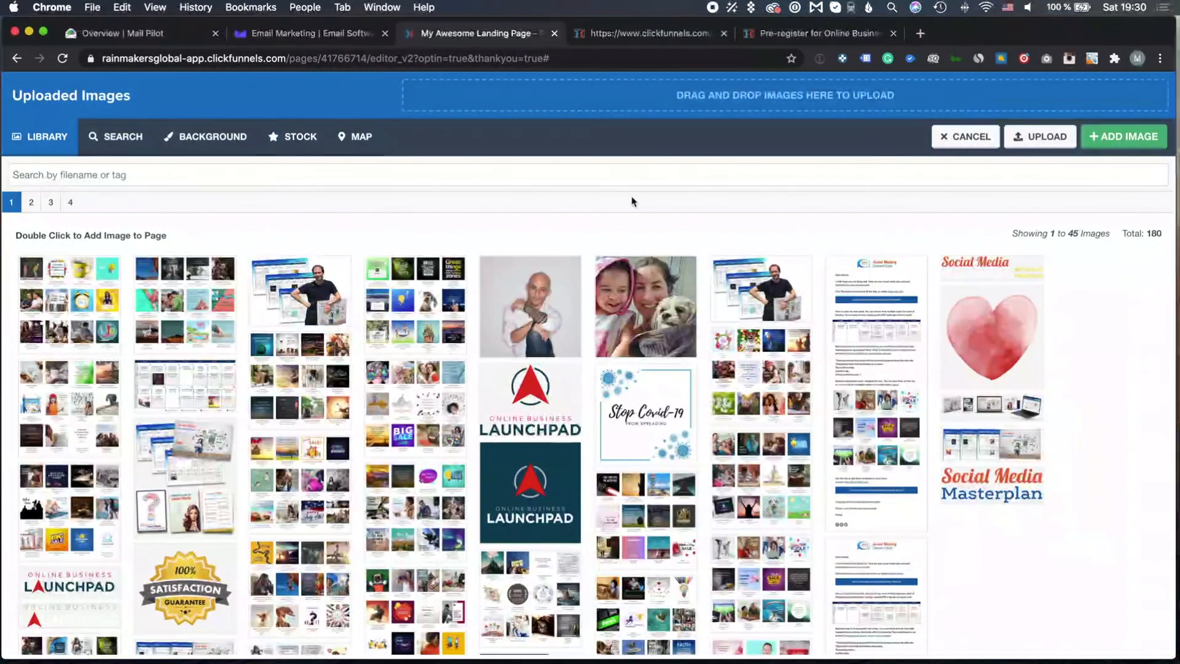
{"action": "left_click", "coordinate": [206, 135]}
{"action": "left_click", "coordinate": [118, 136]}
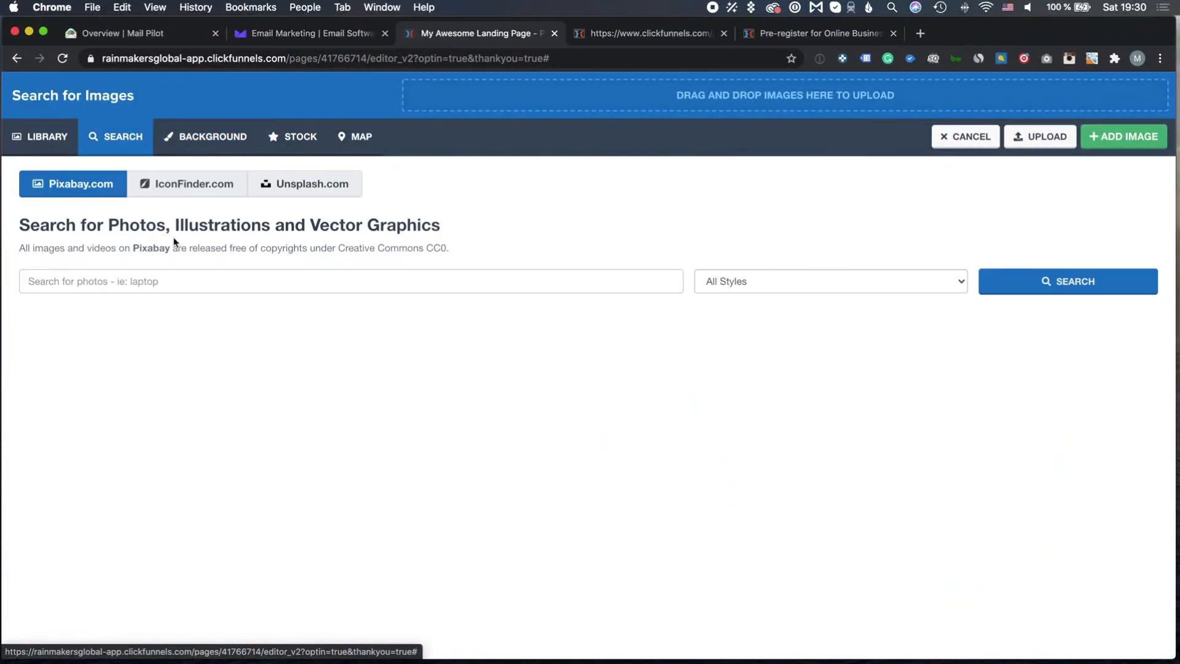
{"action": "left_click", "coordinate": [174, 286]}
{"action": "type", "text": "city"}
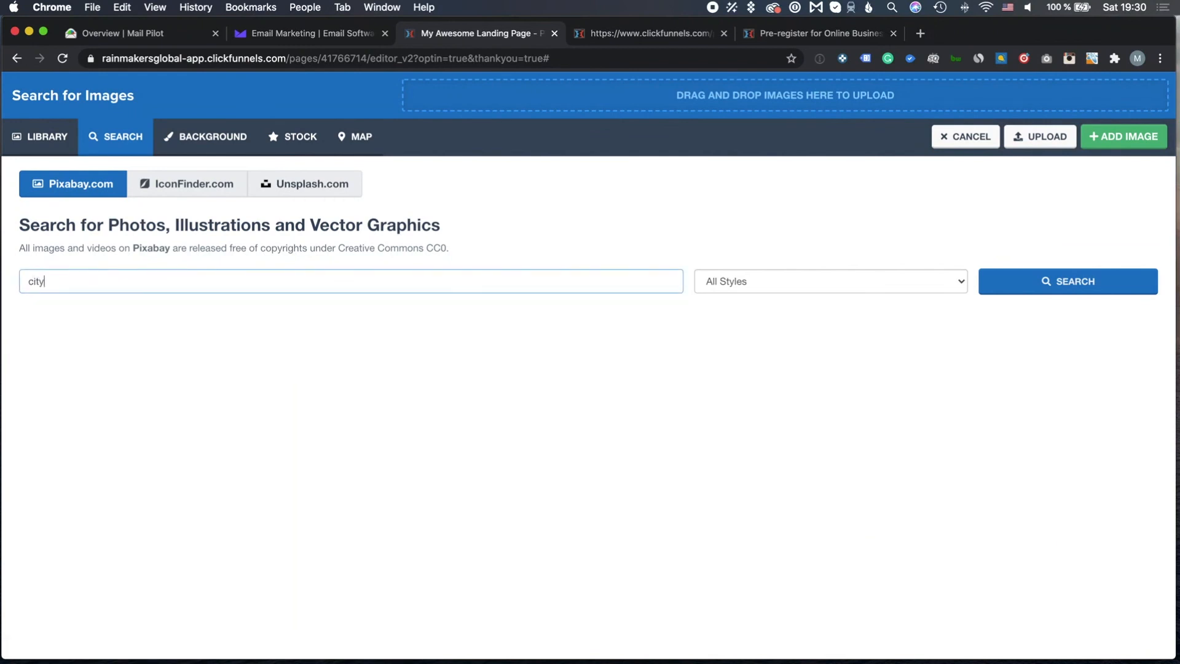
{"action": "key", "text": "Return"}
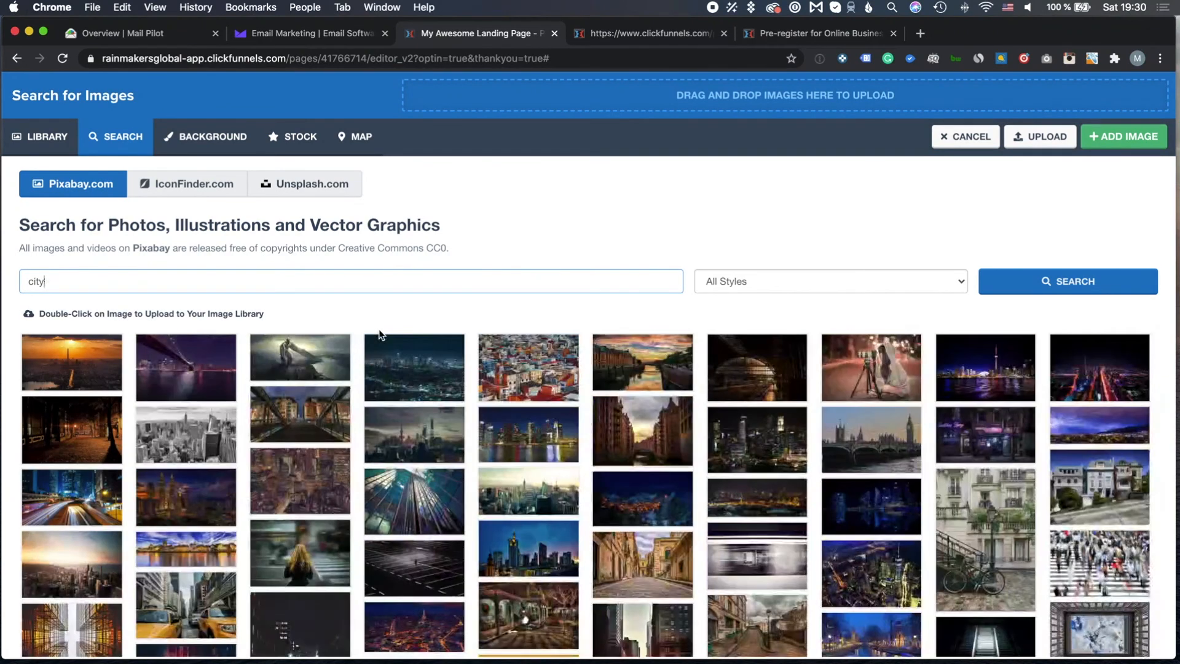
Use the photo of a woman overlooking a hazy city as the thank-you page's background image
{"action": "scroll", "coordinate": [668, 426], "scroll_direction": "down", "scroll_amount": 5}
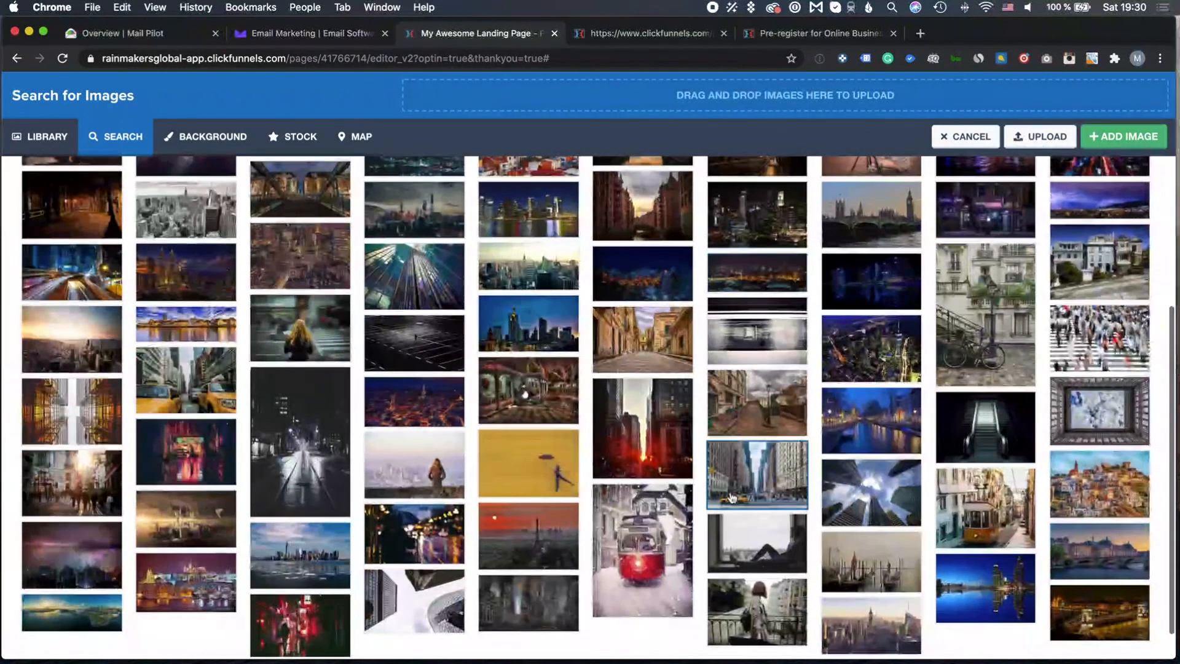
{"action": "left_click", "coordinate": [422, 464]}
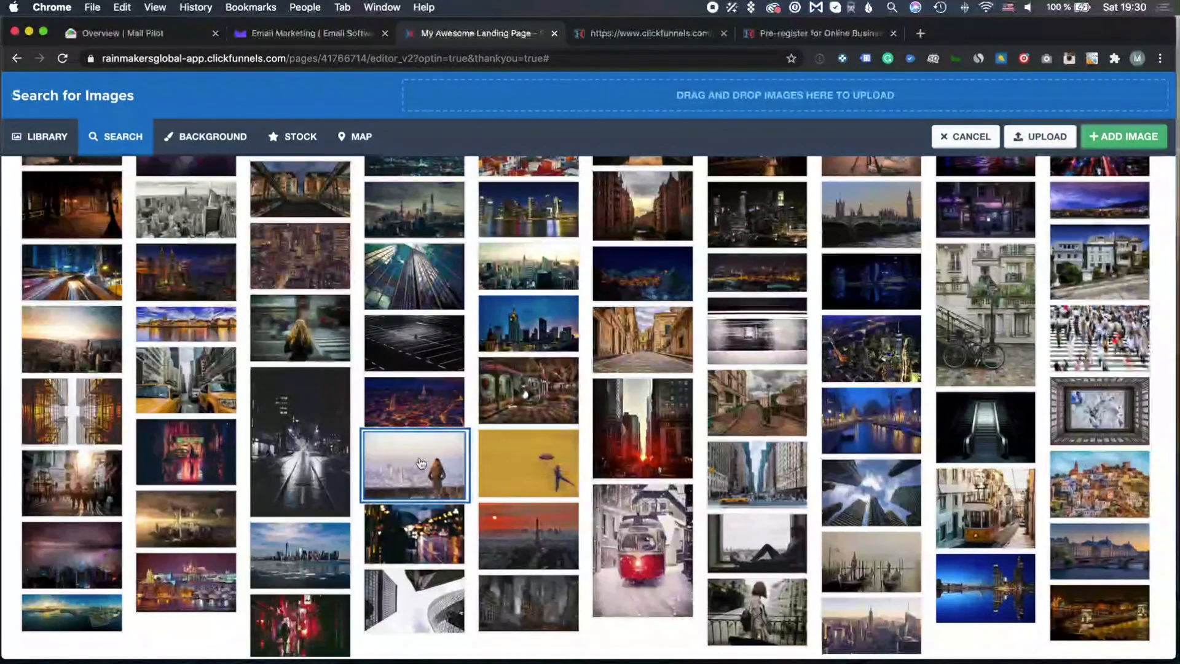
{"action": "left_click", "coordinate": [1135, 136]}
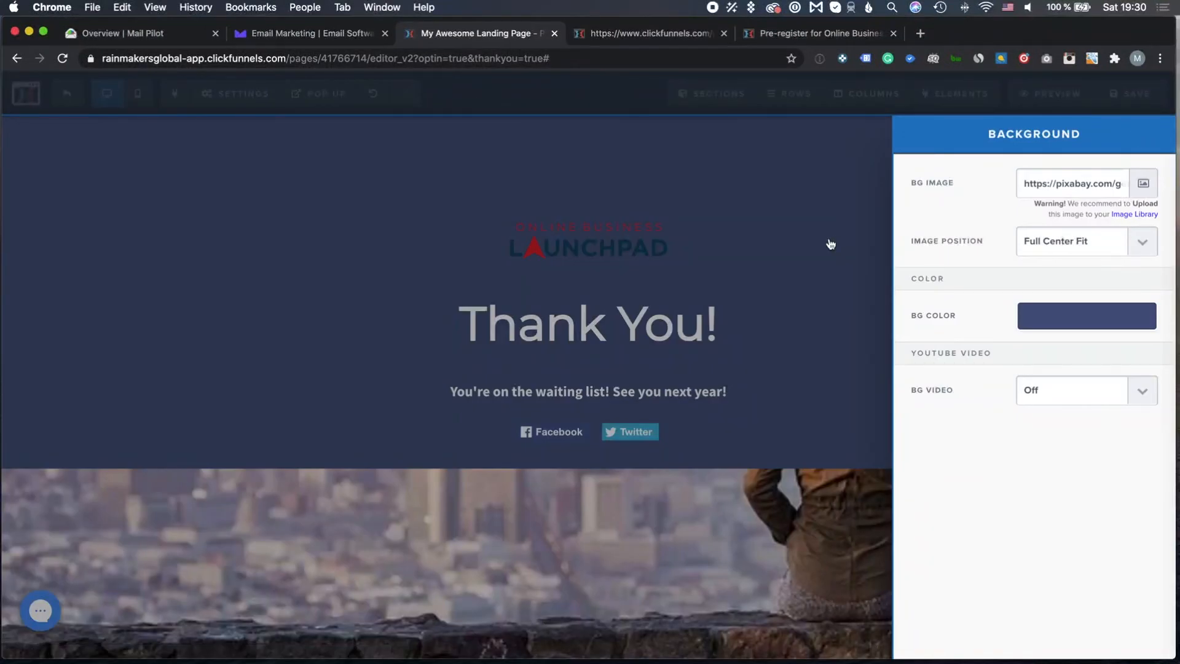
{"action": "left_click", "coordinate": [853, 176]}
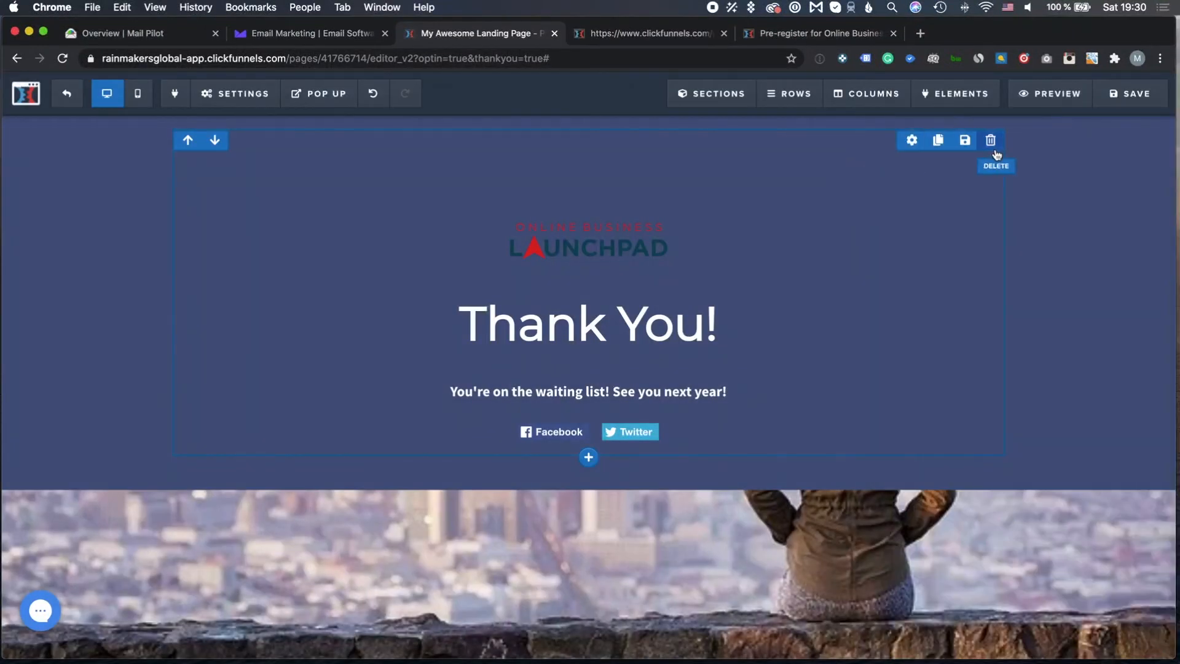
Give the thank-you section a white background colour with its opacity lowered to 0.28
{"action": "left_click", "coordinate": [1160, 125]}
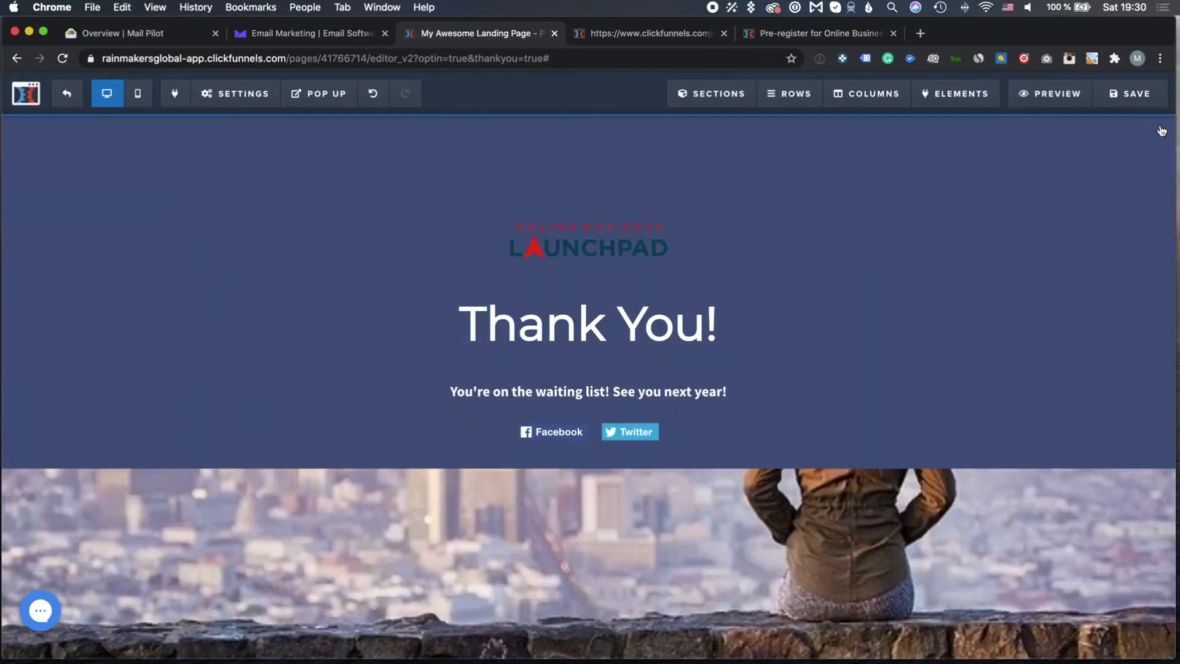
{"action": "left_click", "coordinate": [1065, 438]}
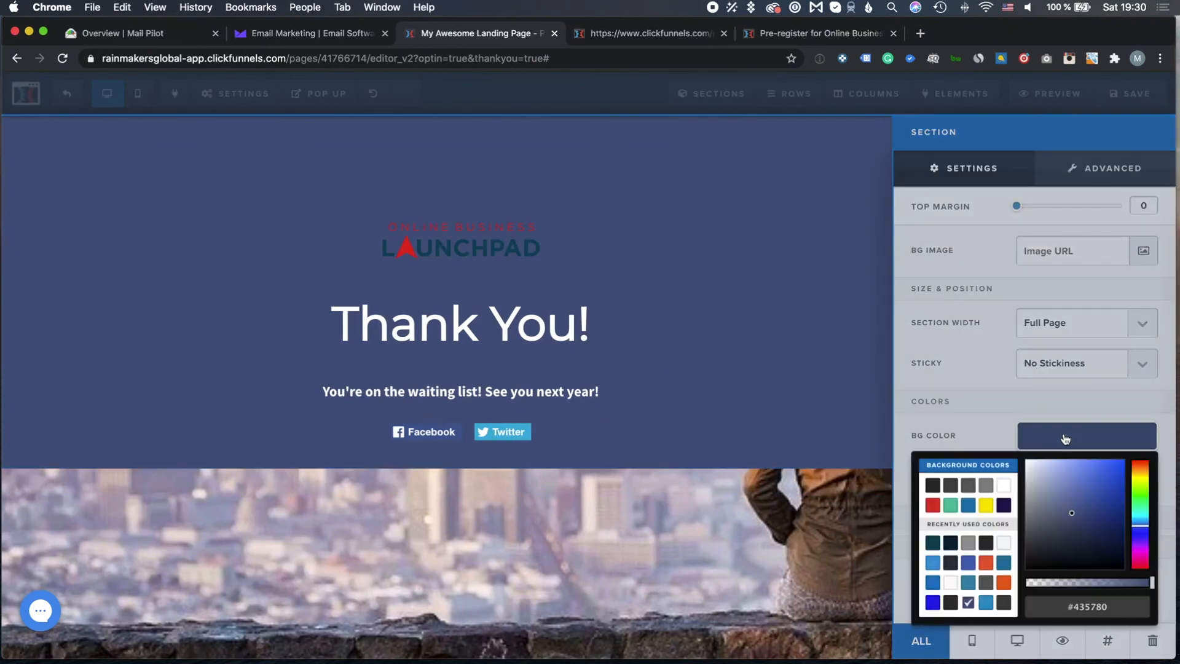
{"action": "left_click", "coordinate": [1004, 487]}
{"action": "left_click_drag", "start_coordinate": [1083, 589], "coordinate": [1061, 587]}
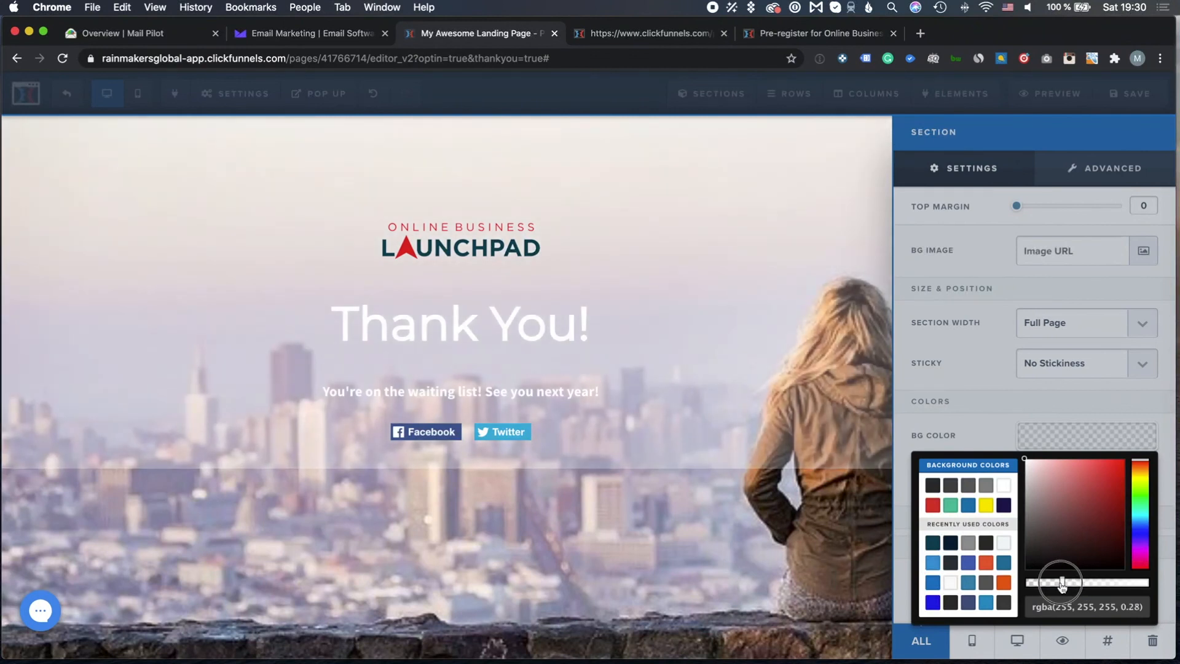
{"action": "left_click", "coordinate": [1037, 387]}
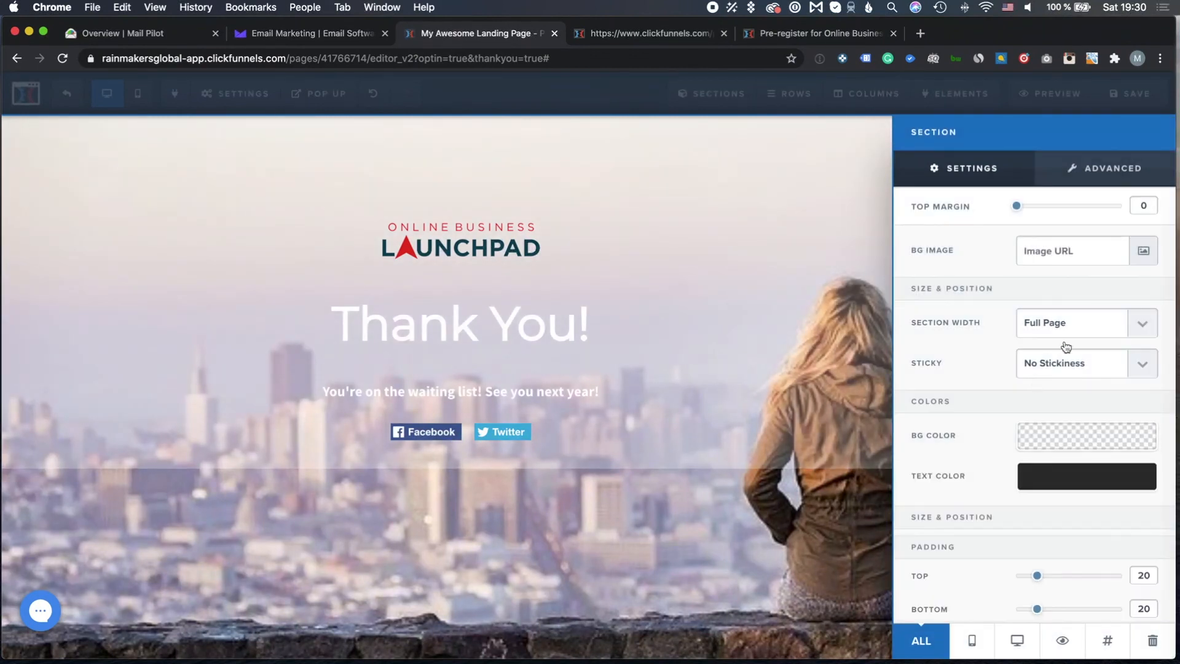
Set the thank-you section's width to Wide and close its settings
{"action": "left_click", "coordinate": [1089, 319]}
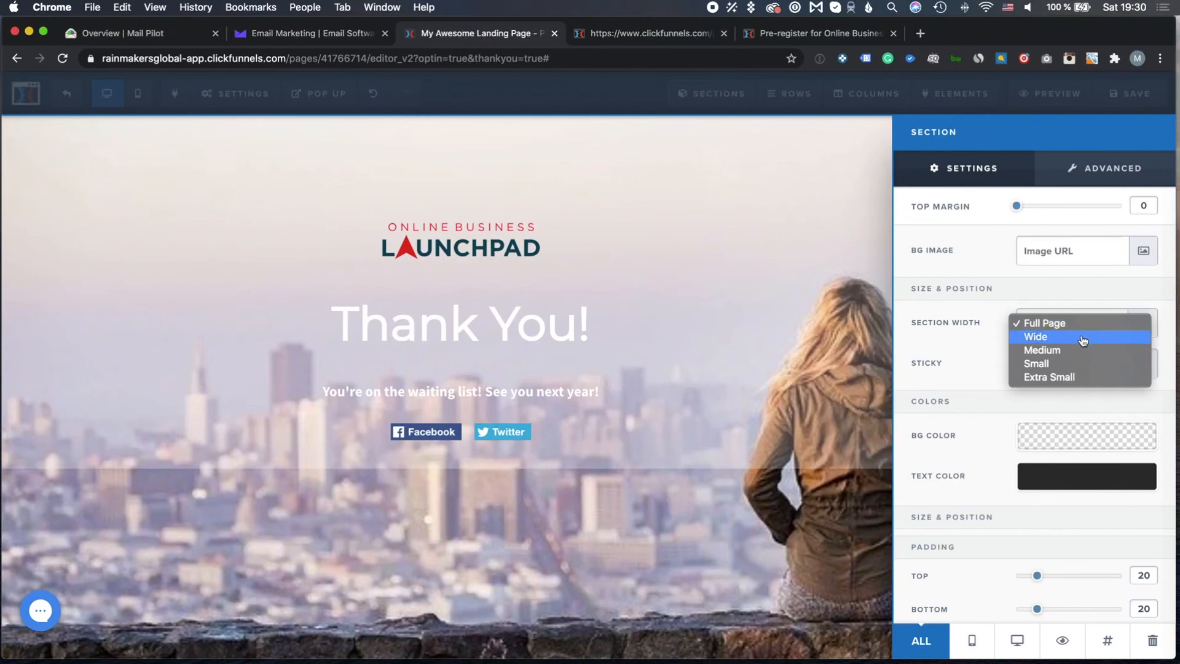
{"action": "left_click", "coordinate": [1083, 341]}
{"action": "left_click", "coordinate": [1078, 332]}
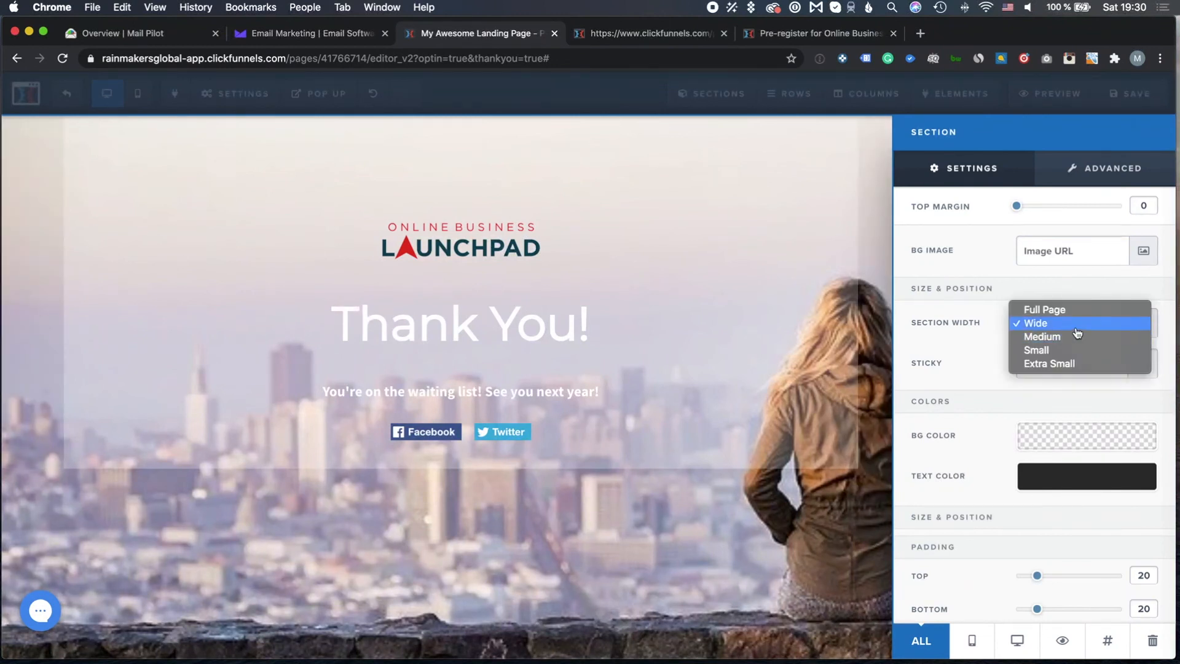
{"action": "left_click", "coordinate": [1076, 330]}
{"action": "left_click", "coordinate": [844, 505]}
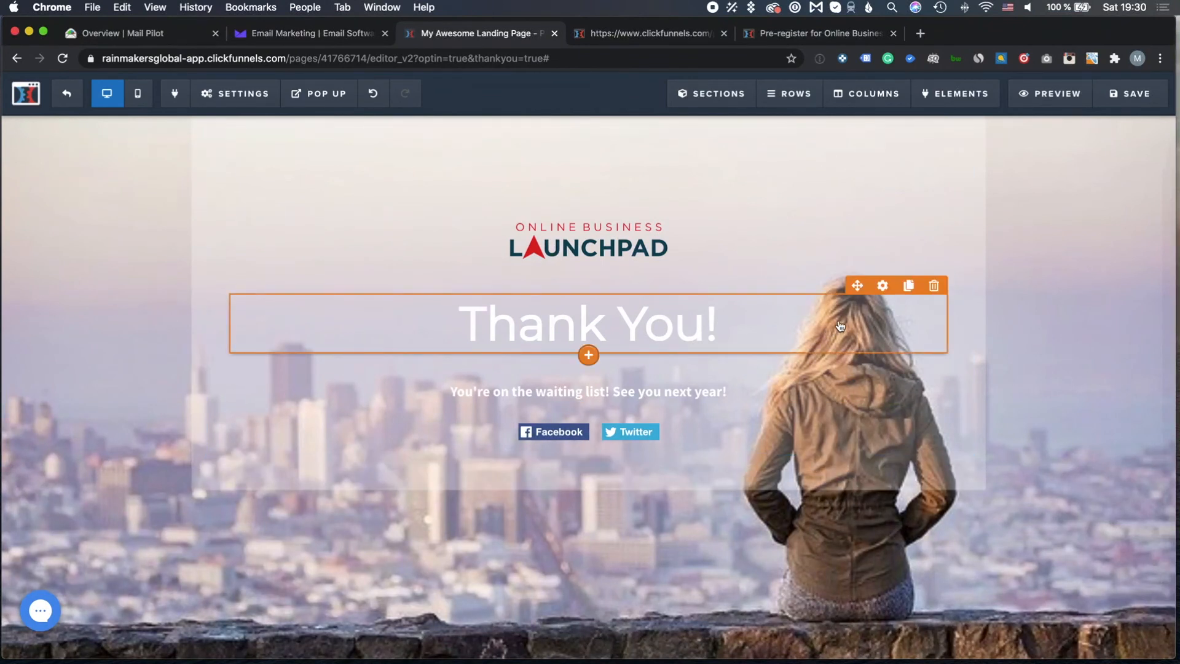
Set the text and bold colours of the "Thank You!" headline to dark teal #004159
{"action": "left_click", "coordinate": [883, 285]}
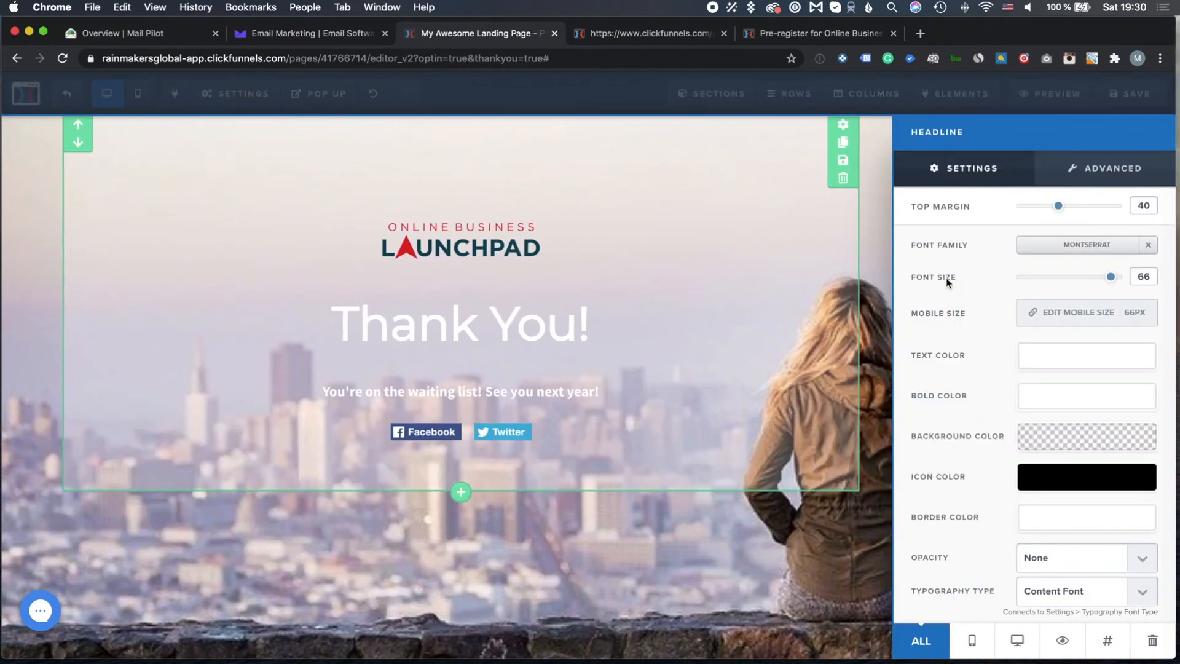
{"action": "left_click", "coordinate": [1053, 363]}
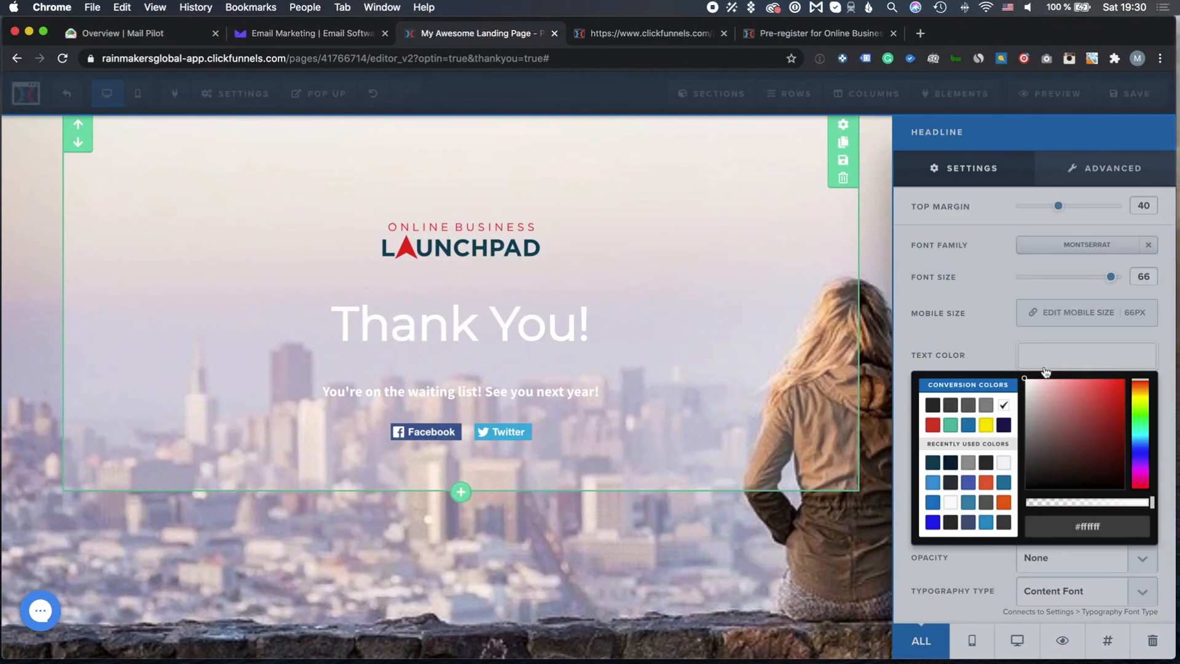
{"action": "left_click", "coordinate": [933, 462]}
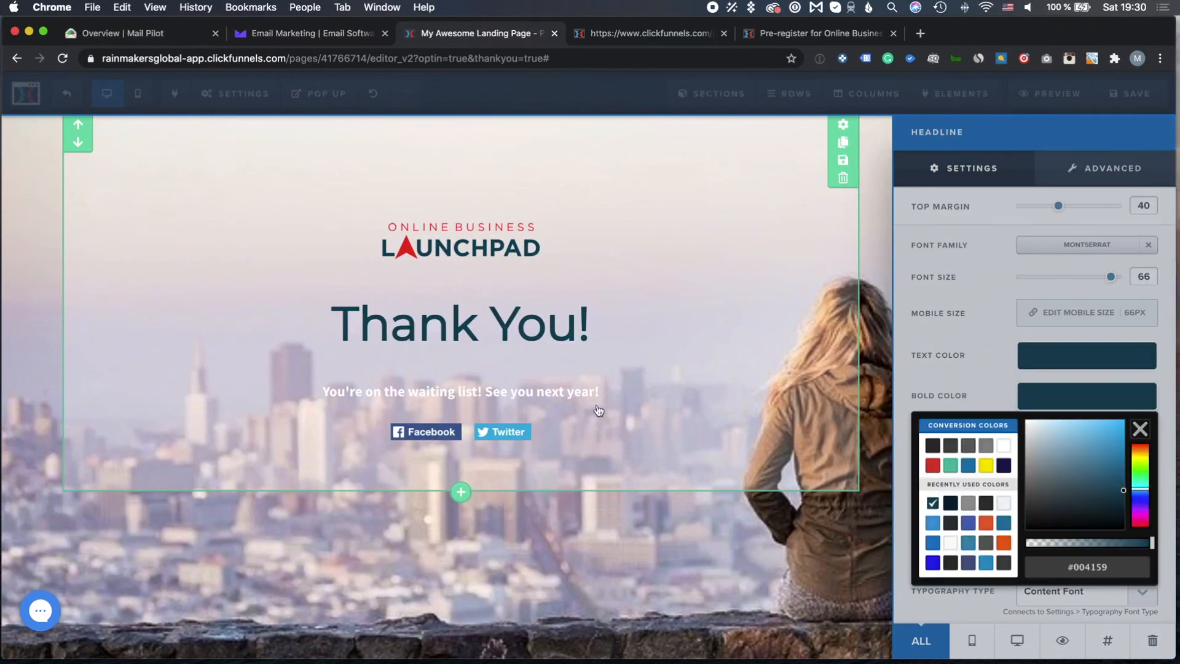
{"action": "left_click", "coordinate": [603, 391]}
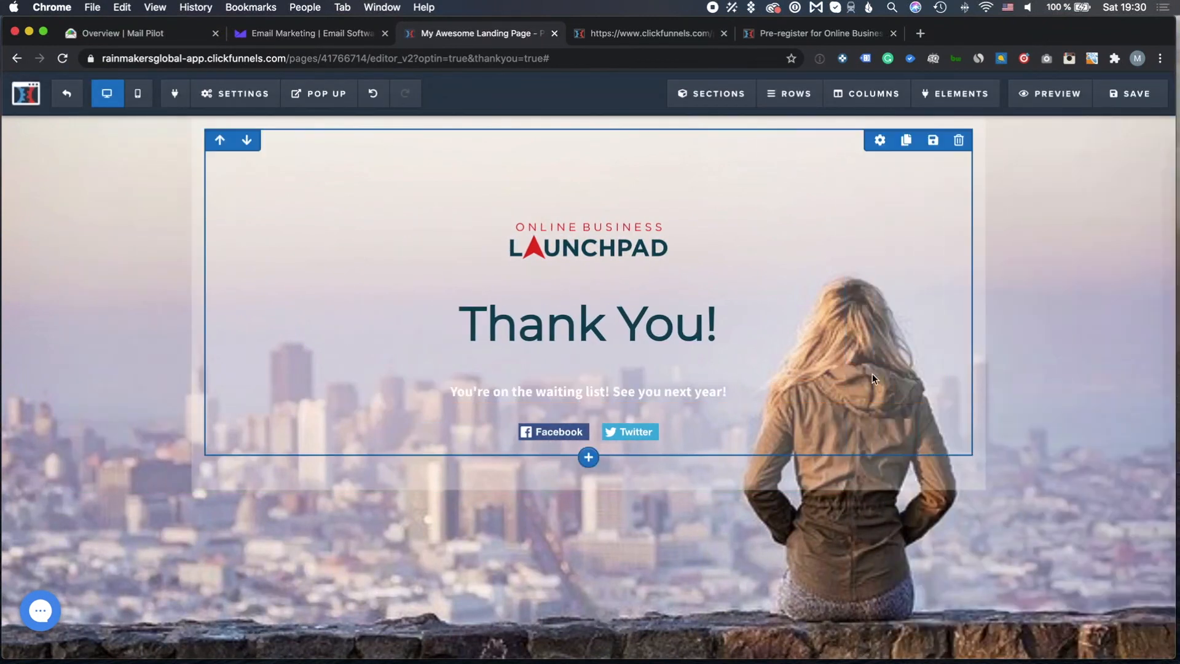
Set the bold colour of the waiting-list sub-headline to dark teal #004159
{"action": "left_click", "coordinate": [884, 371]}
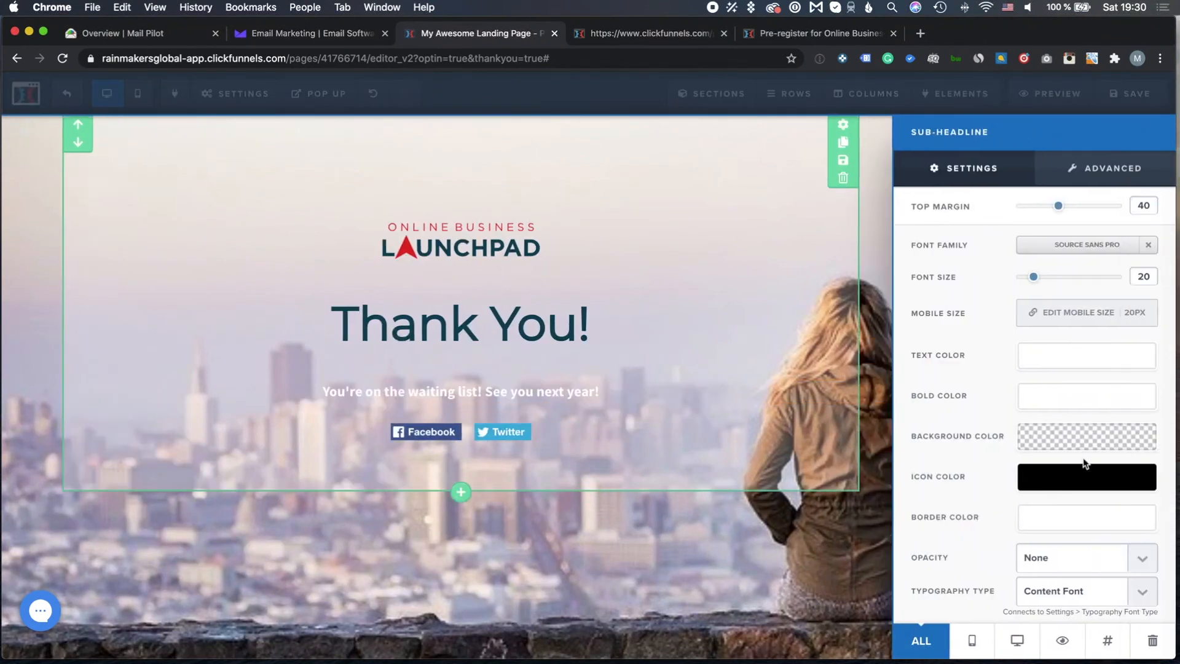
{"action": "left_click", "coordinate": [1040, 399]}
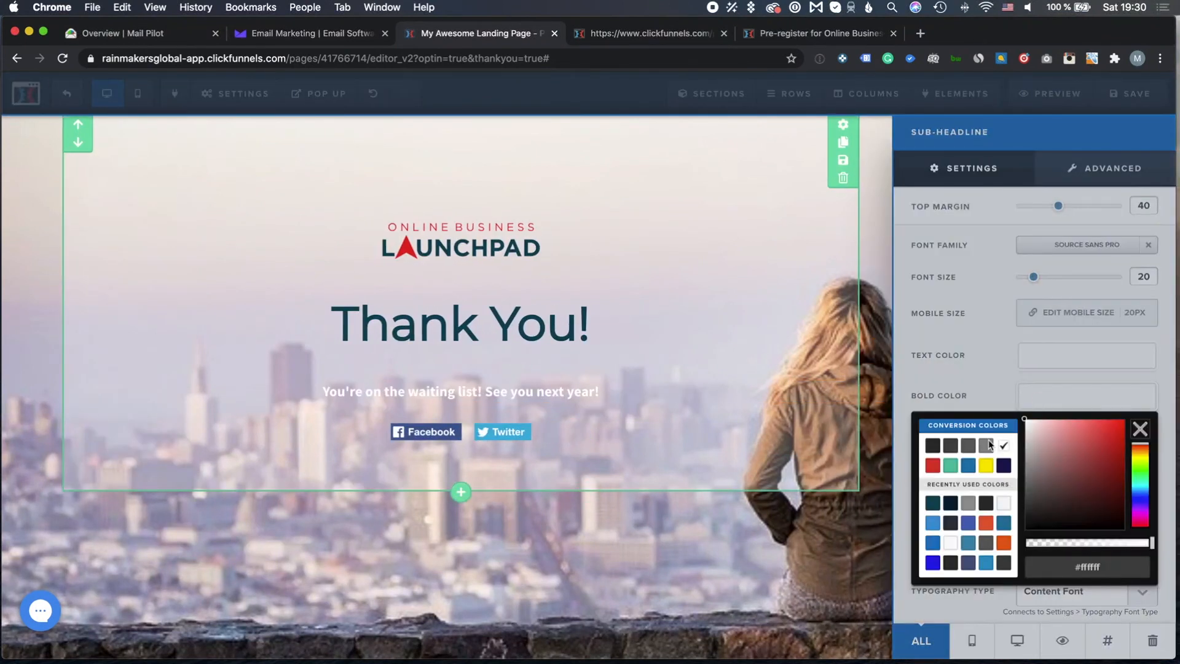
{"action": "left_click", "coordinate": [933, 504]}
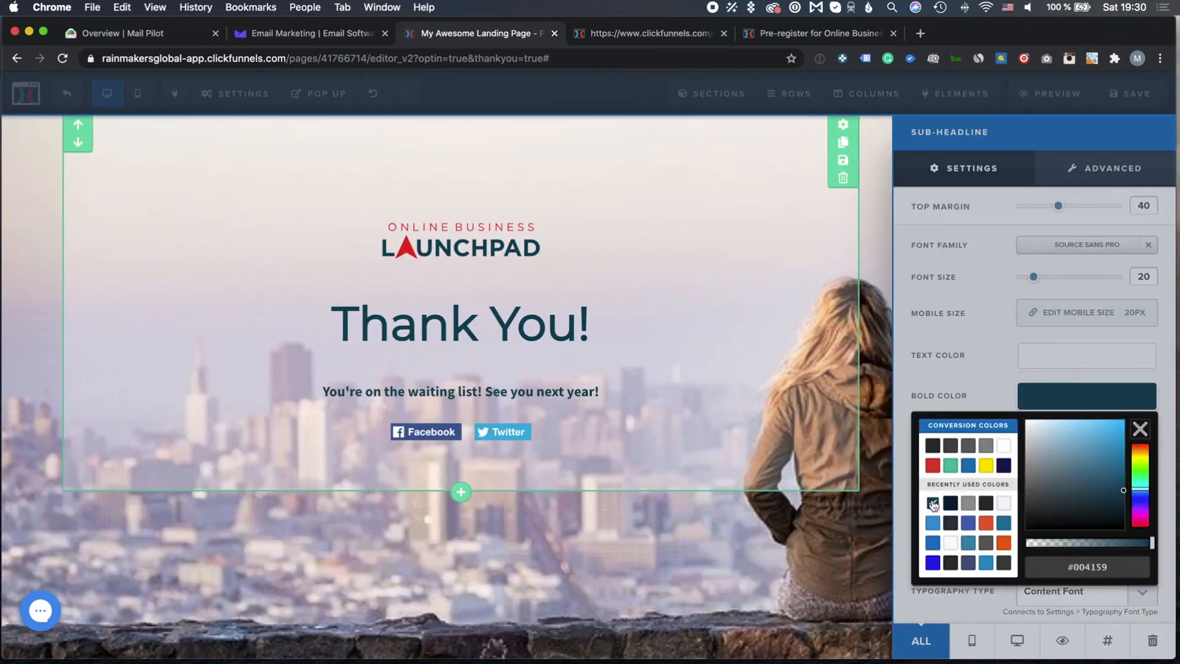
{"action": "left_click", "coordinate": [792, 448]}
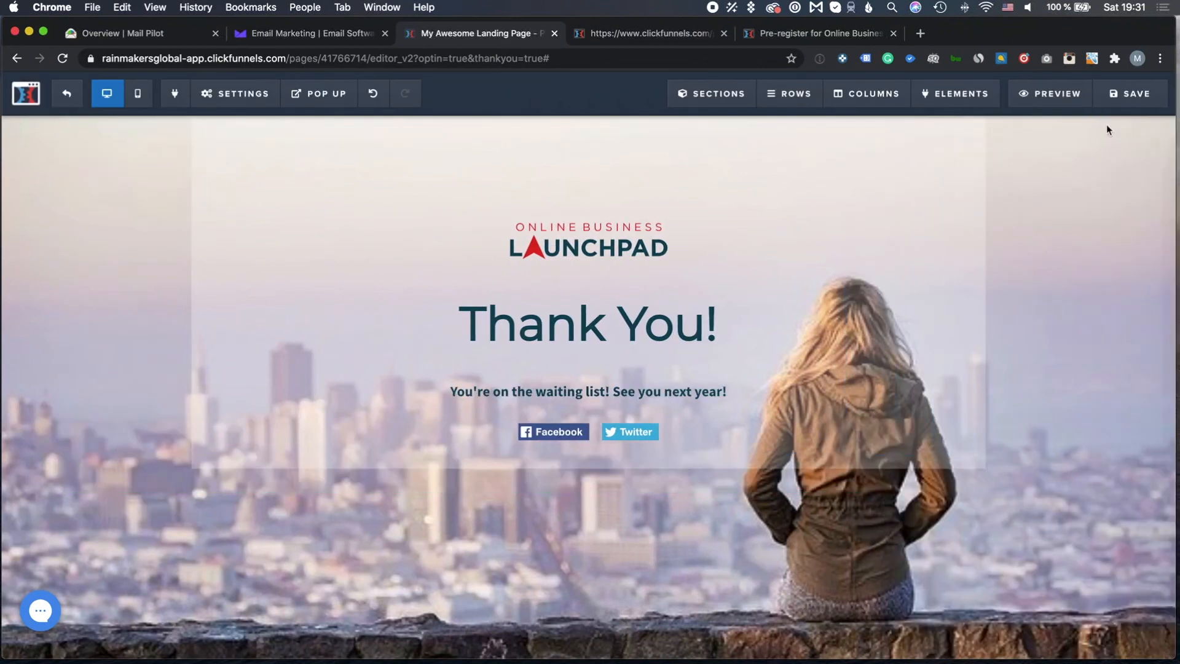
Set the page's SEO title to "THANK YOU PAGE" and save the page
{"action": "left_click", "coordinate": [1132, 94]}
{"action": "type", "text": "T"}
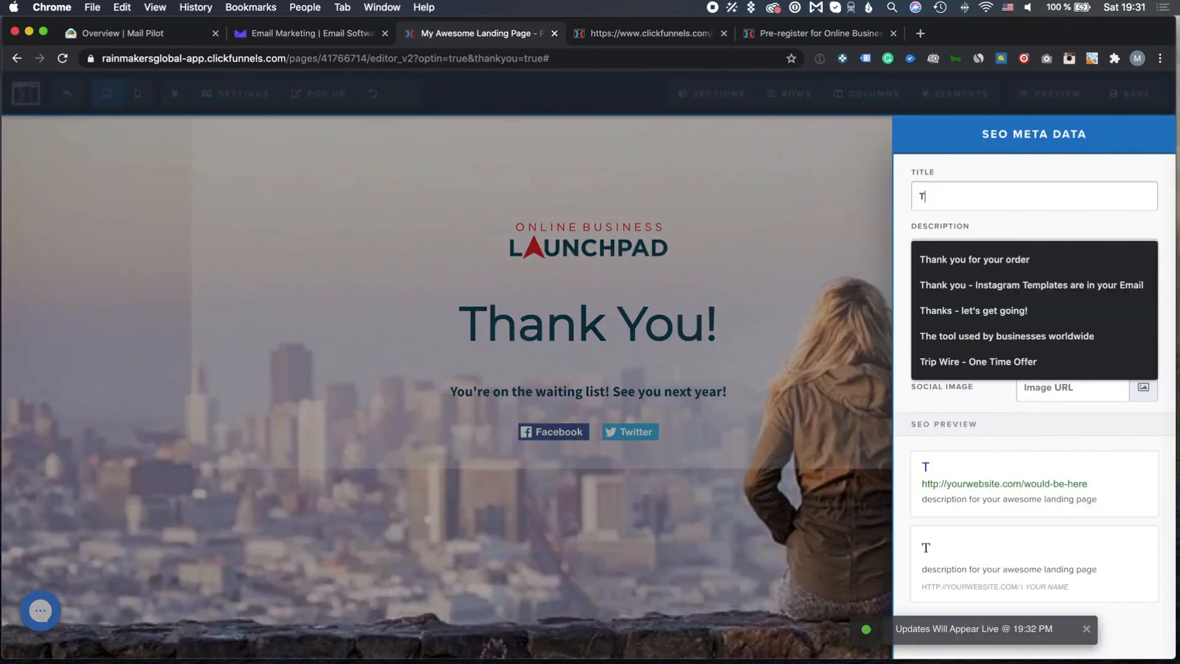
{"action": "type", "text": "HANK "}
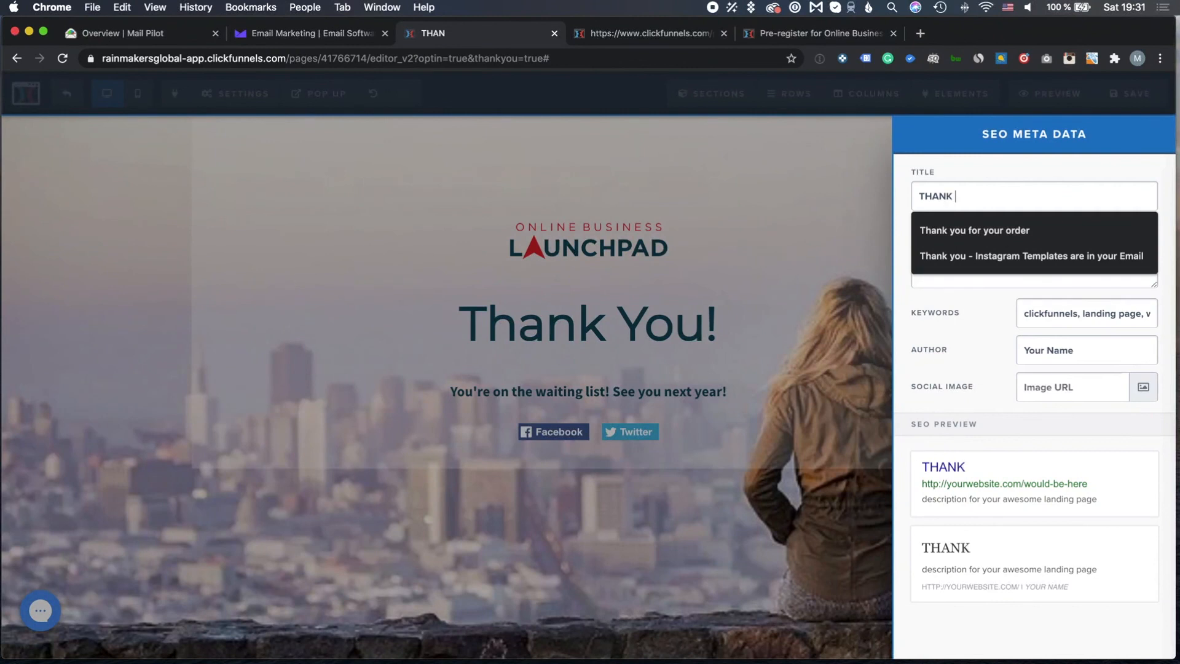
{"action": "type", "text": "YOU PAGE"}
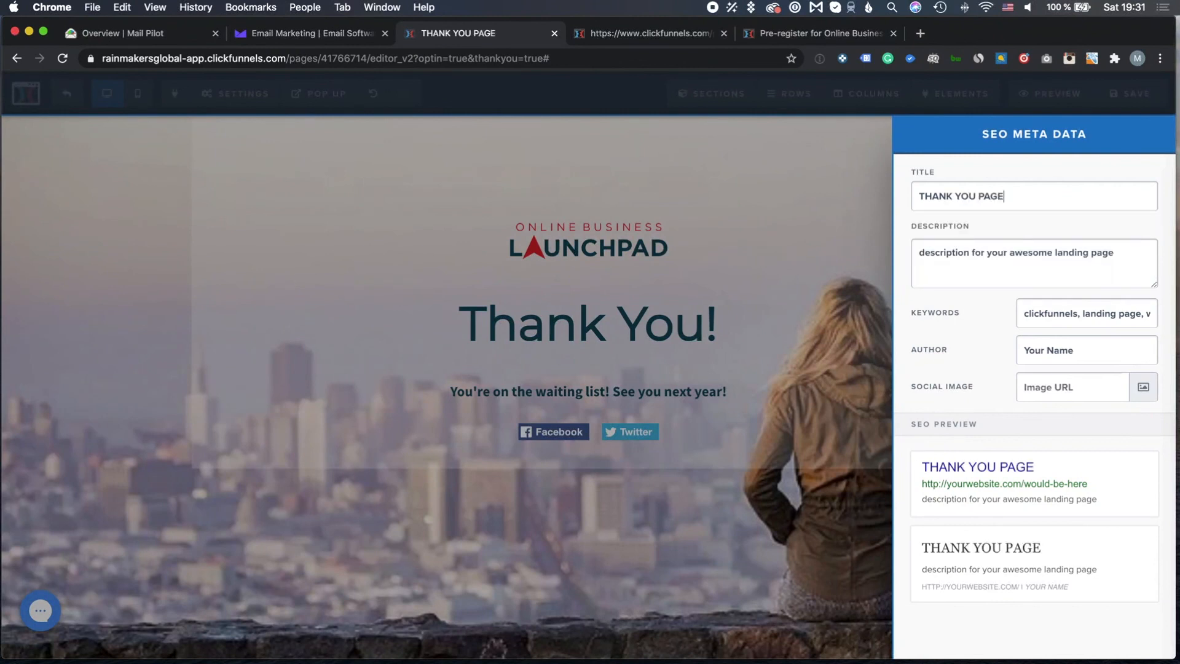
{"action": "left_click", "coordinate": [807, 524]}
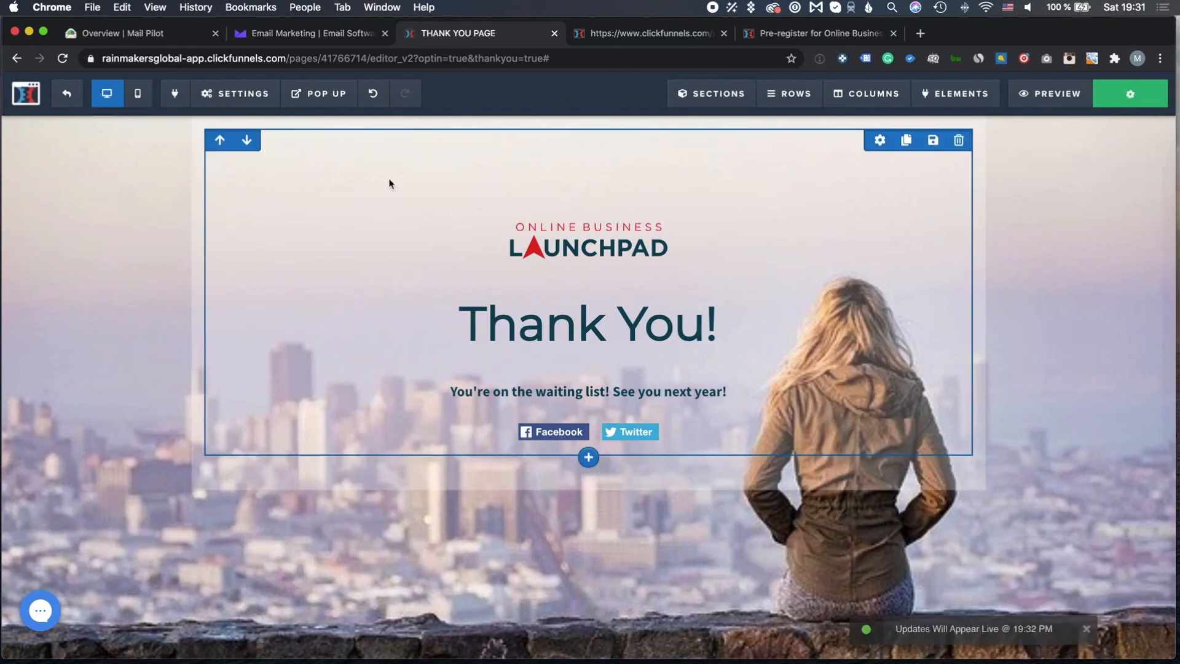
Check the thank-you page's layout in the mobile view and return to the desktop view
{"action": "left_click", "coordinate": [140, 94]}
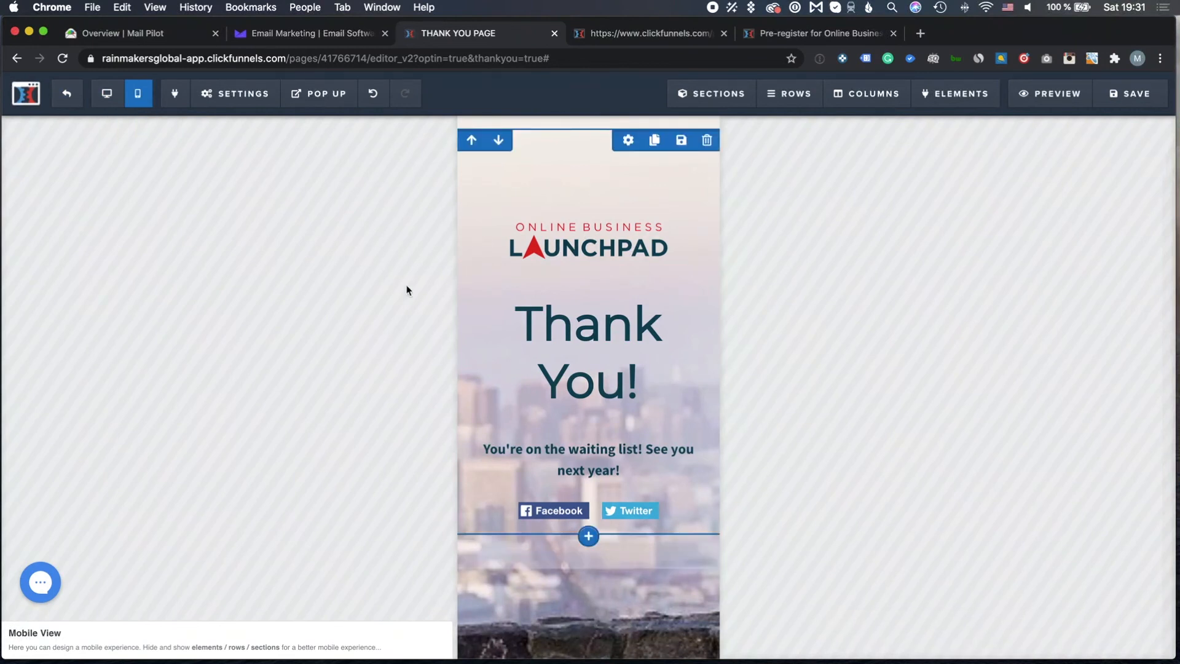
{"action": "left_click", "coordinate": [108, 95]}
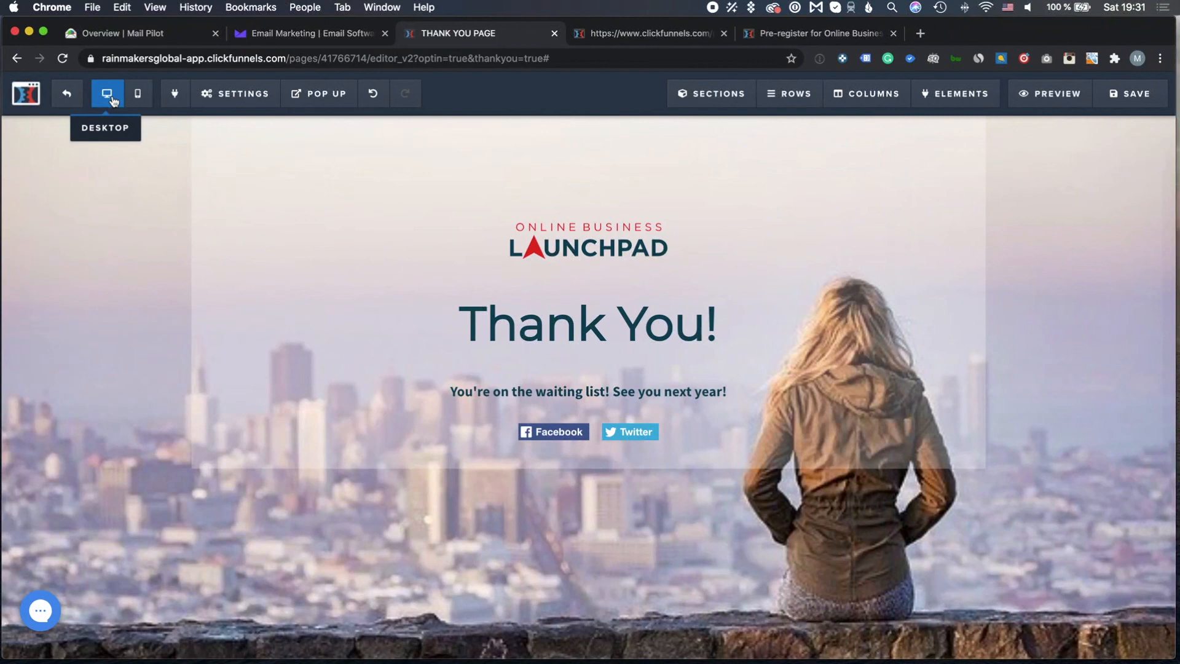
Return to the funnel overview, open the Lead Magnet step's live page and close the two old page tabs
{"action": "left_click", "coordinate": [70, 96]}
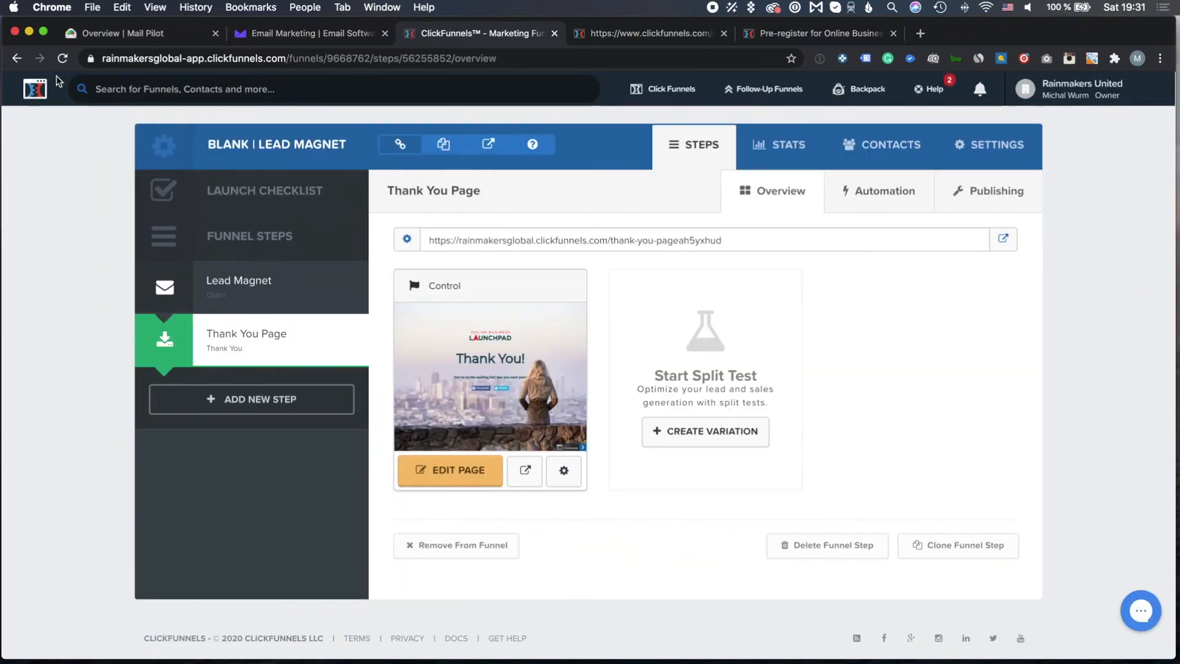
{"action": "left_click", "coordinate": [302, 283]}
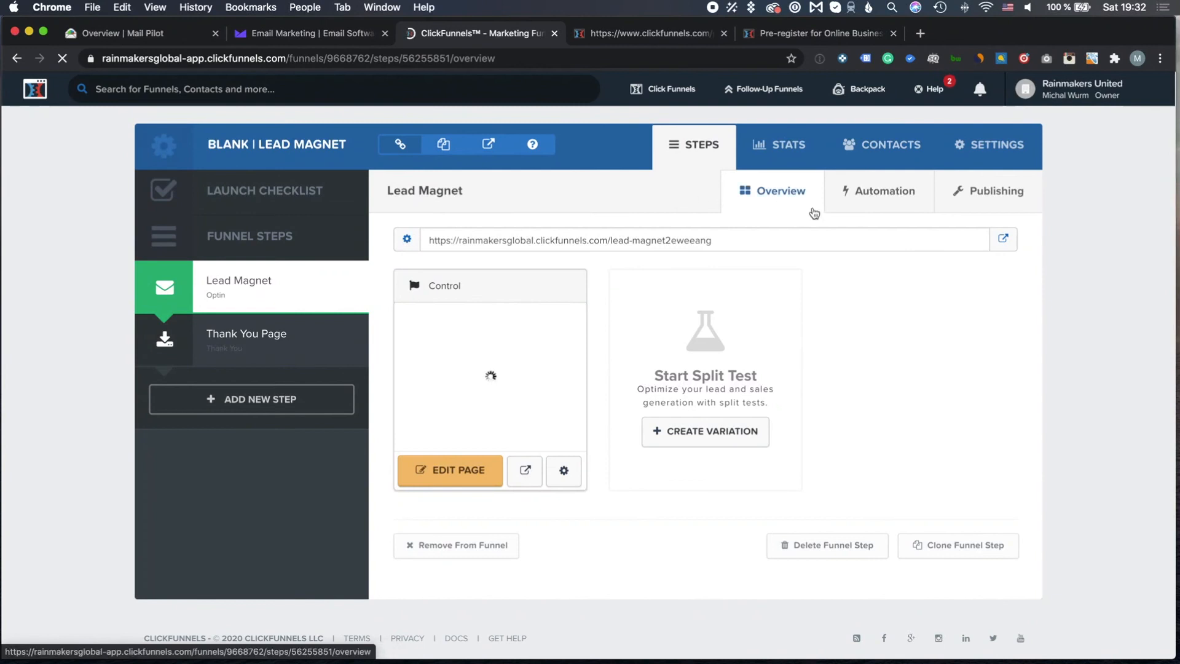
{"action": "triple_click", "coordinate": [448, 241]}
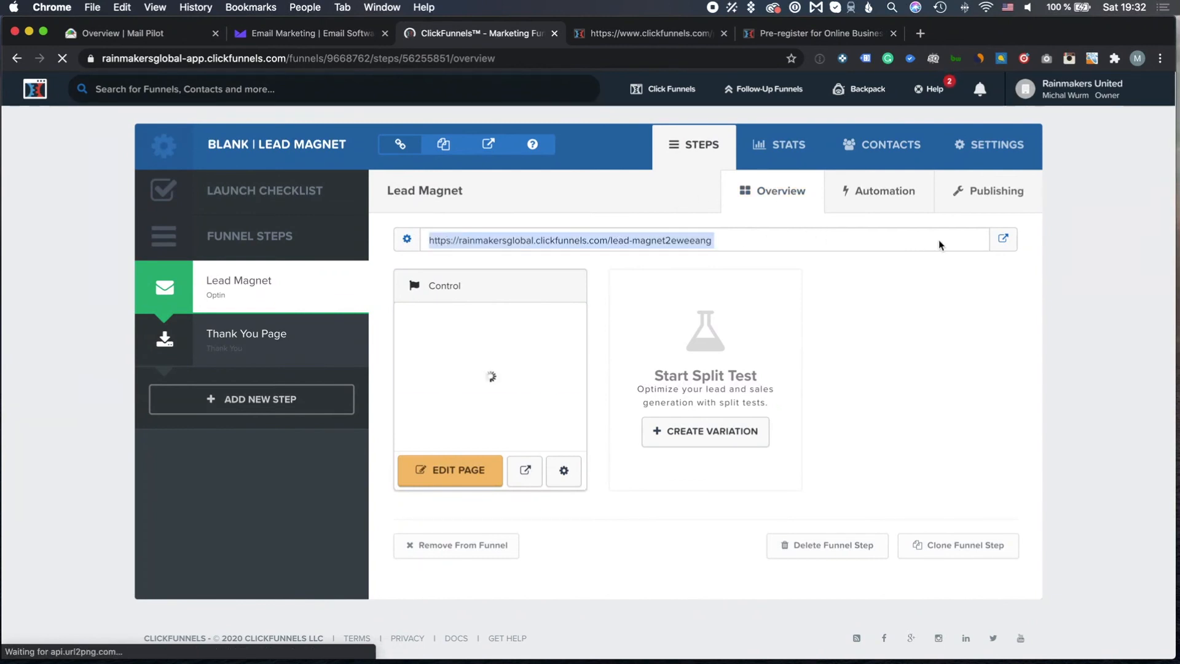
{"action": "left_click", "coordinate": [1005, 239]}
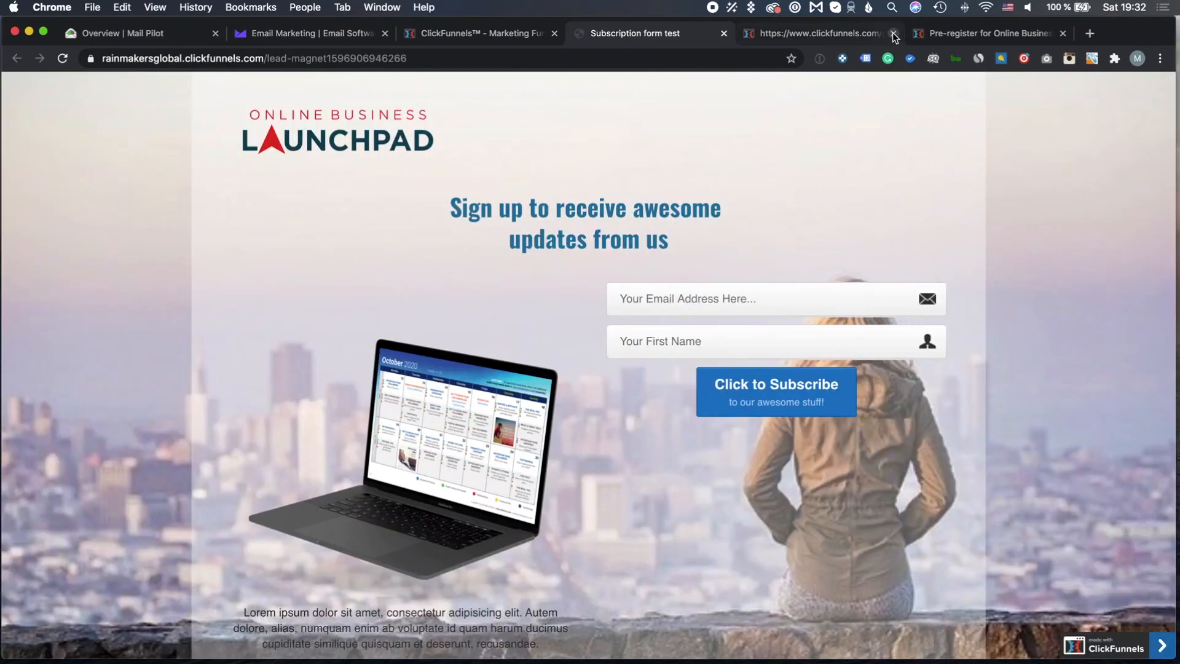
{"action": "left_click", "coordinate": [893, 33]}
{"action": "left_click", "coordinate": [893, 33]}
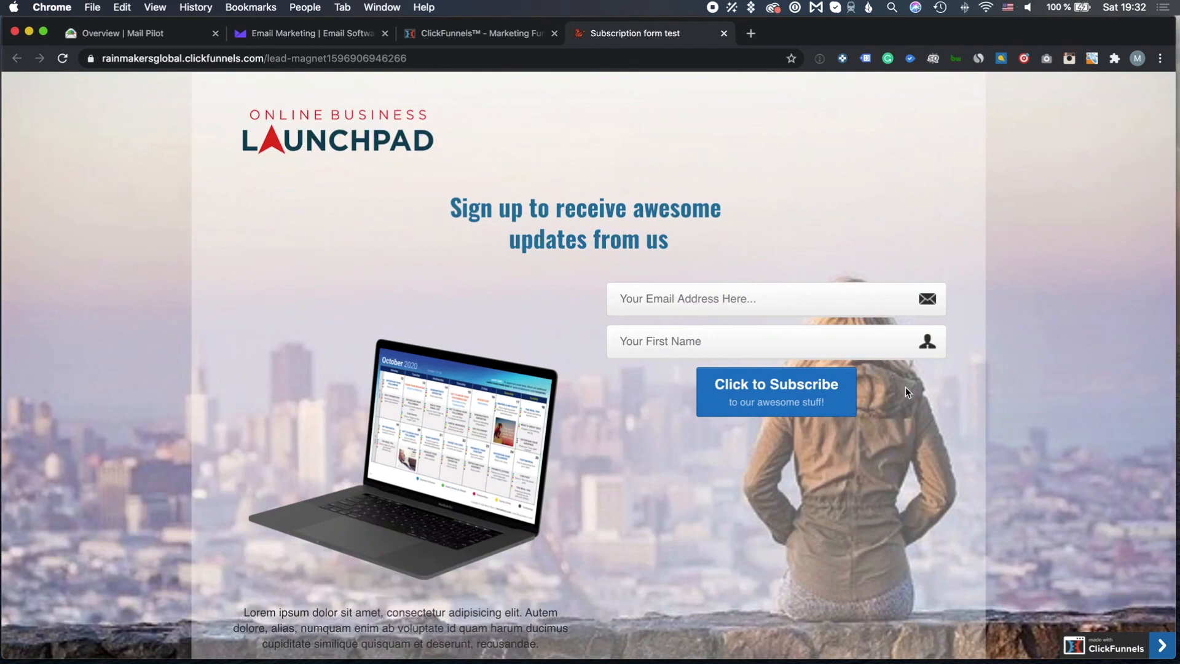
Test the live optin page by submitting its form with a test e-mail address and first name
{"action": "scroll", "coordinate": [906, 386], "scroll_direction": "down", "scroll_amount": 3}
{"action": "scroll", "coordinate": [905, 386], "scroll_direction": "up", "scroll_amount": 3}
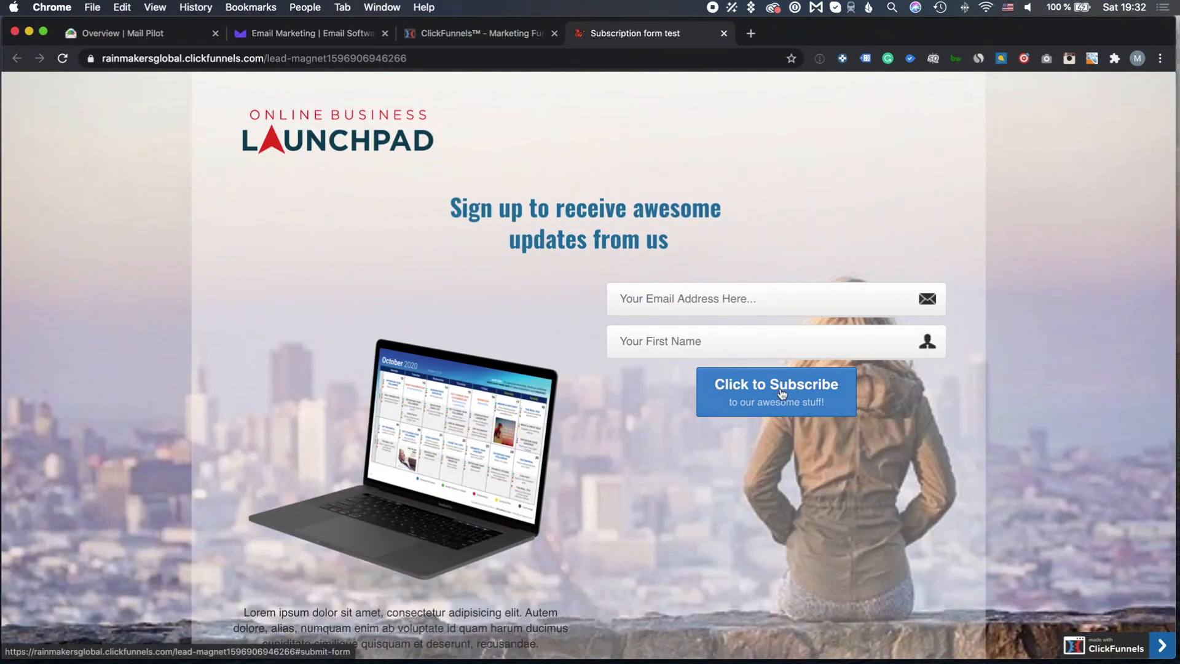
{"action": "scroll", "coordinate": [782, 394], "scroll_direction": "down", "scroll_amount": 1}
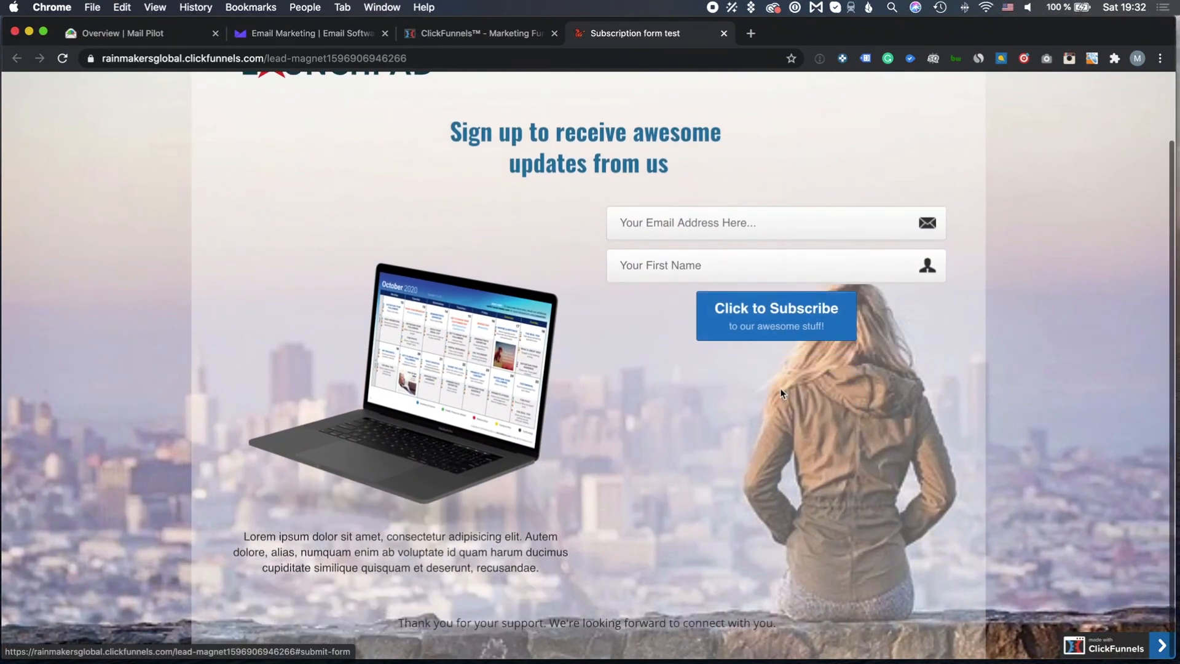
{"action": "scroll", "coordinate": [780, 389], "scroll_direction": "up", "scroll_amount": 1}
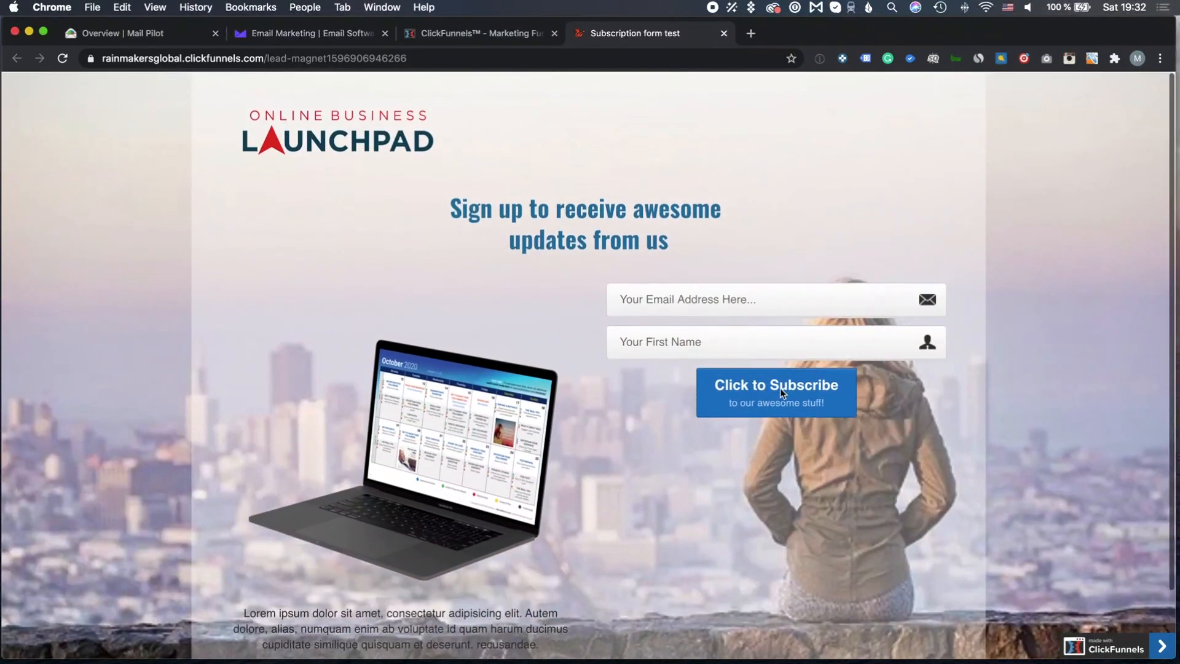
{"action": "left_click", "coordinate": [729, 297]}
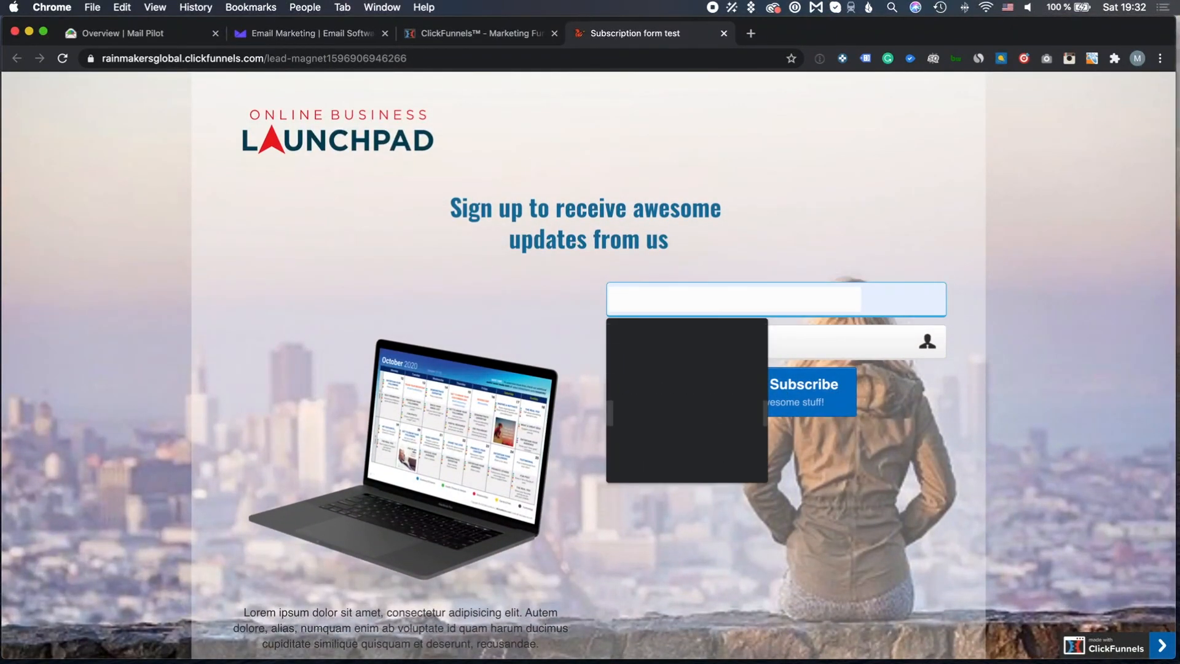
{"action": "left_click", "coordinate": [716, 469]}
{"action": "left_click", "coordinate": [721, 340]}
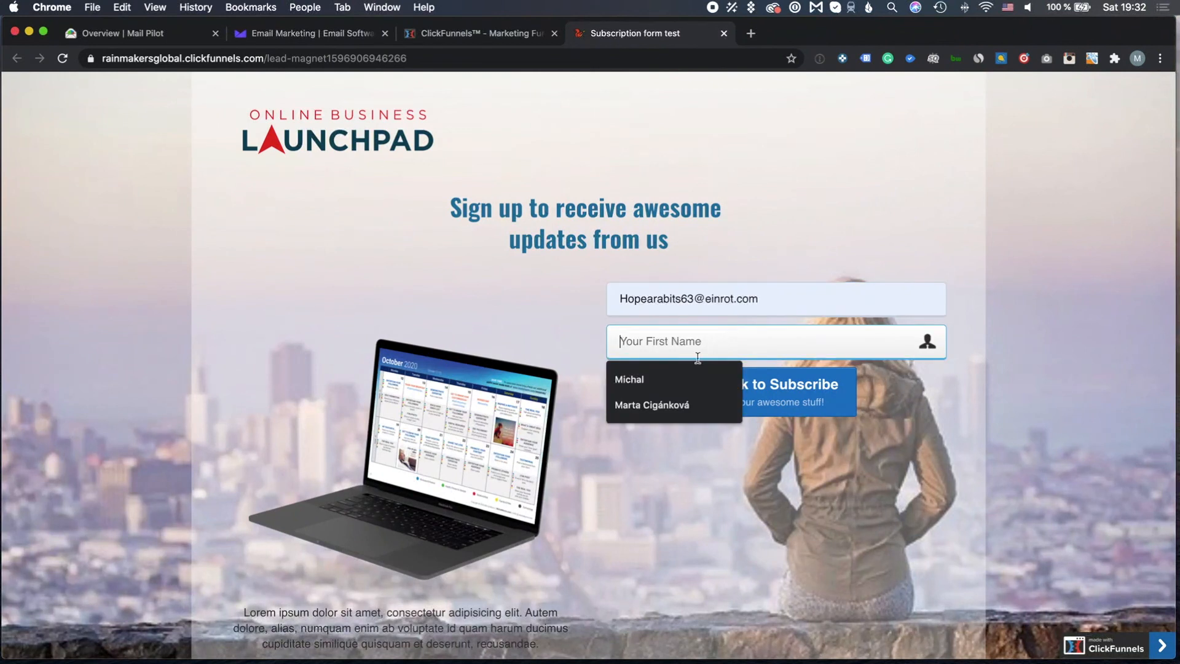
{"action": "left_click", "coordinate": [690, 378]}
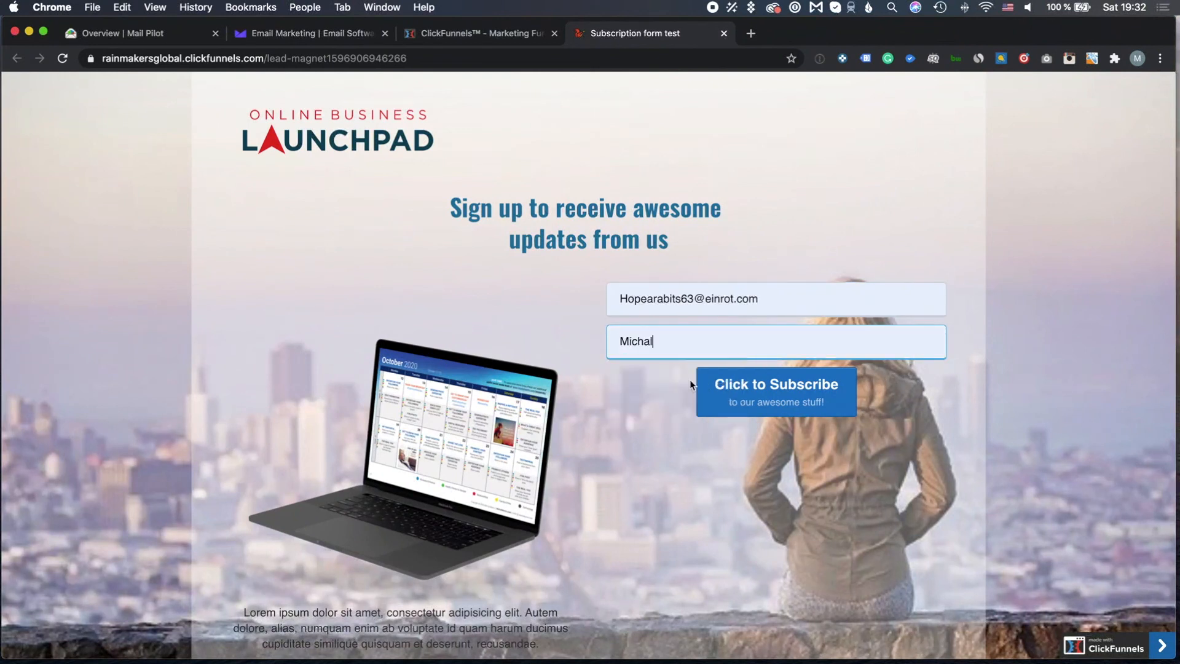
{"action": "left_click", "coordinate": [839, 409]}
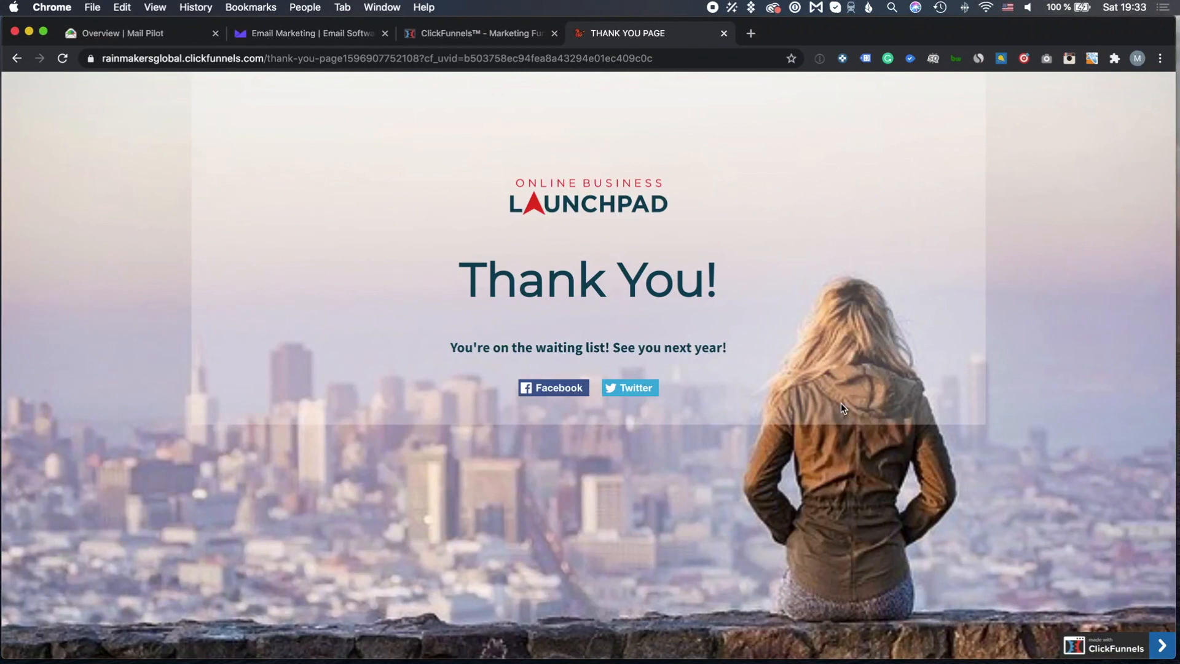
Review the funnel's stats and its contacts in ClickFunnels, and return to the funnel steps
{"action": "left_click", "coordinate": [472, 37]}
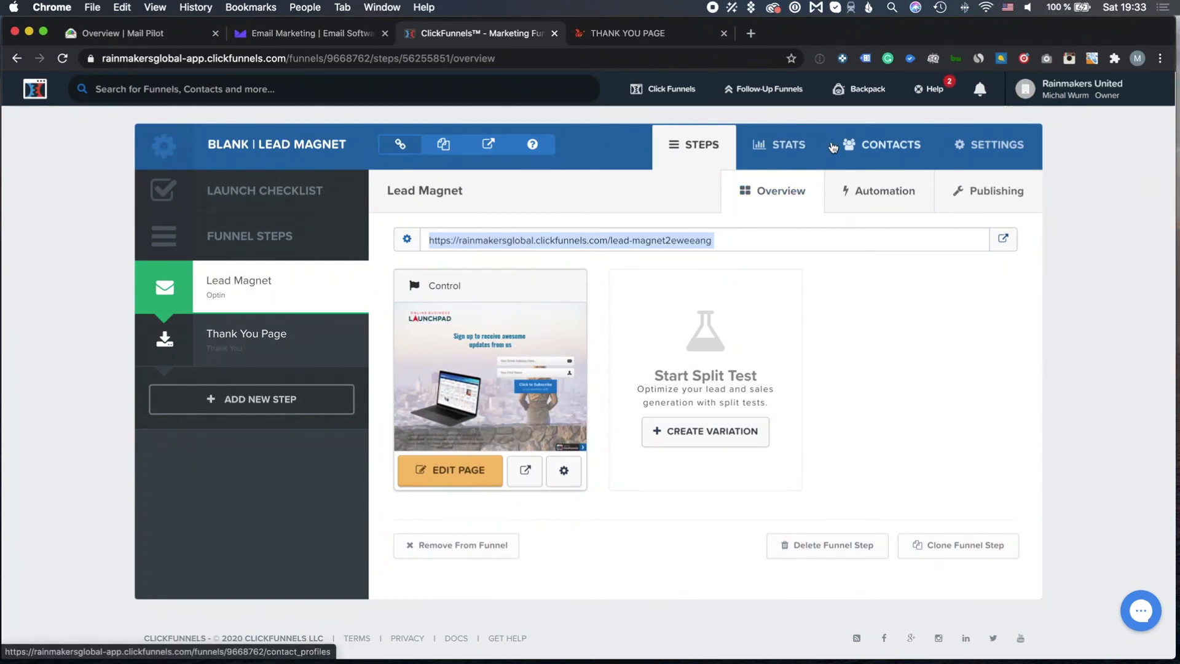
{"action": "left_click", "coordinate": [789, 146]}
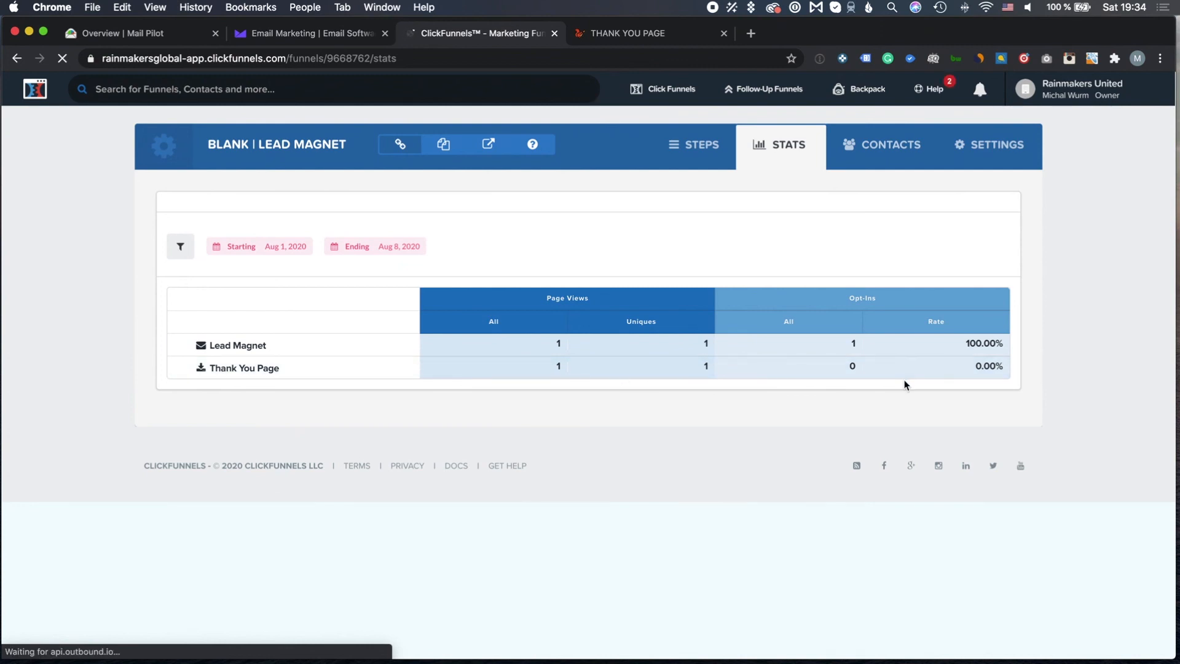
{"action": "left_click", "coordinate": [877, 146]}
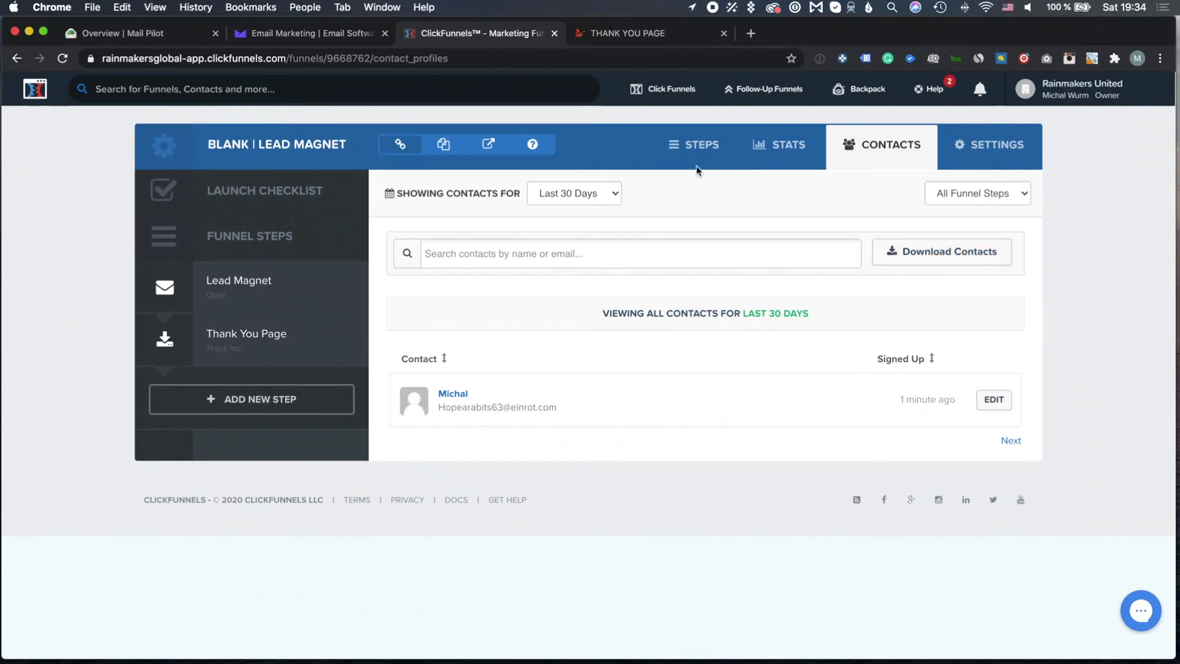
{"action": "left_click", "coordinate": [710, 145]}
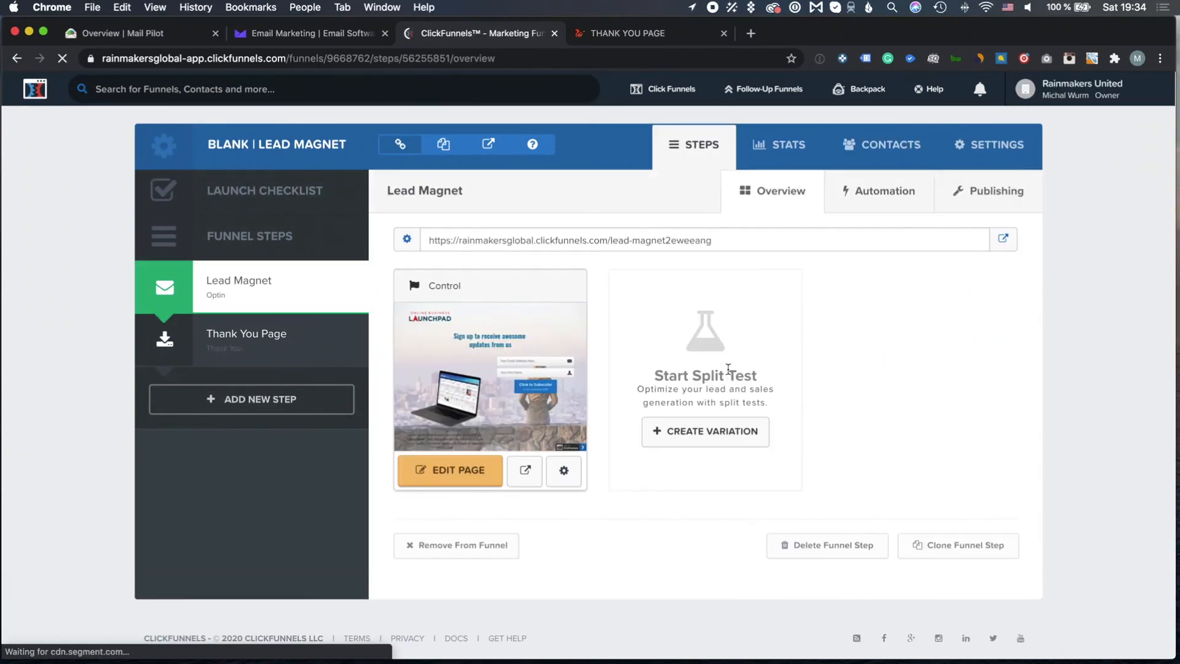